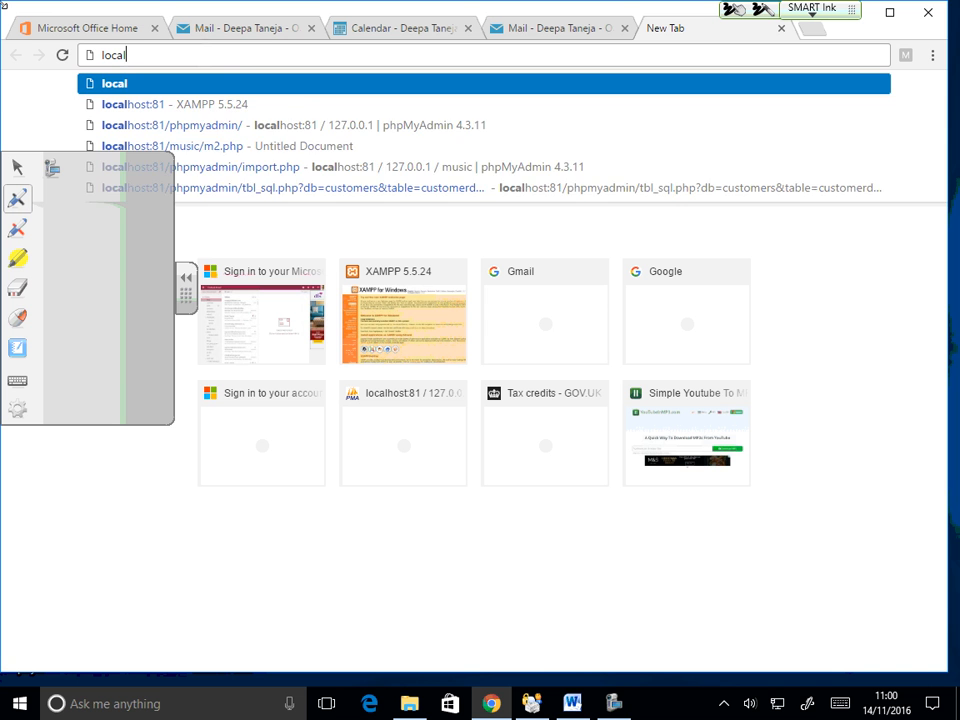
- Try to load the local server page at localhost:81
type("host:")
key("Return")
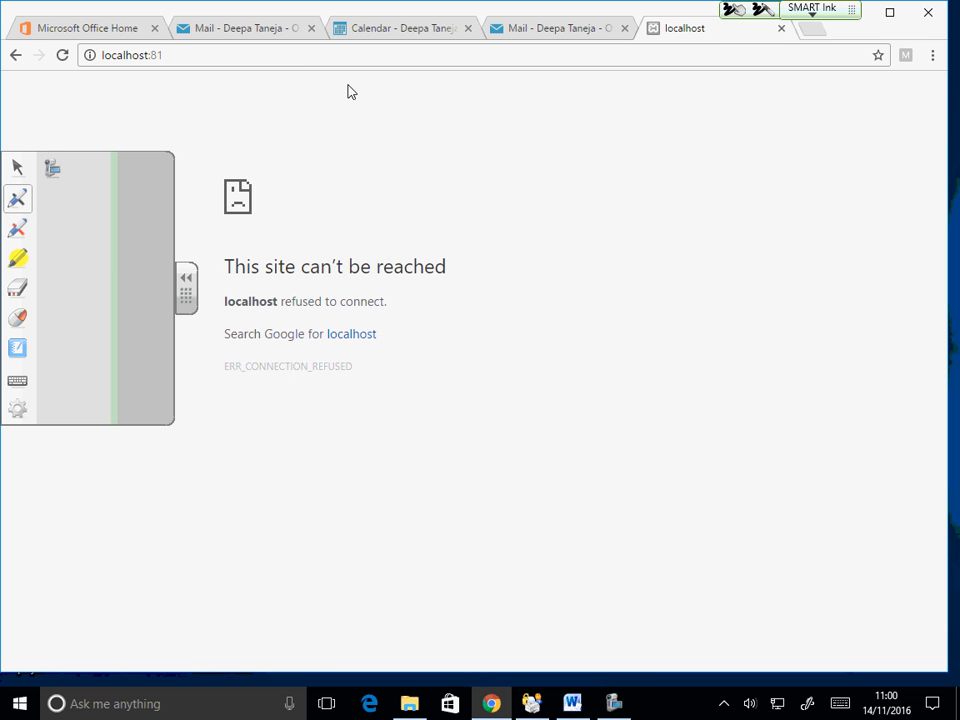
- Find the c:\xampp1 folder and launch the xampp-control application from it
left_click(22, 703)
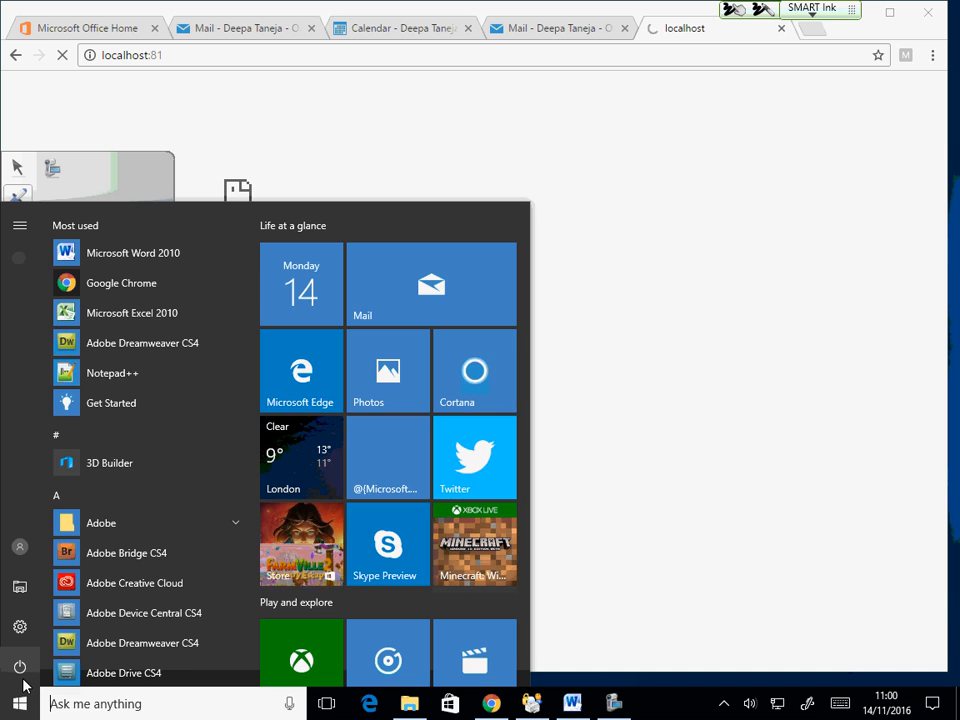
type("c:\\xamp")
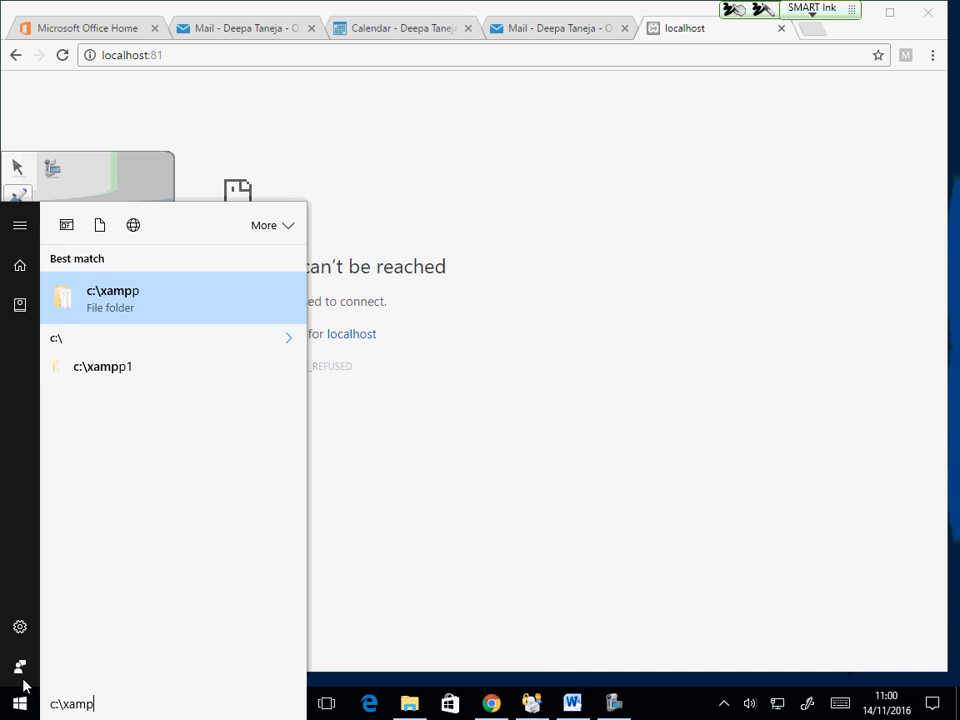
left_click(104, 368)
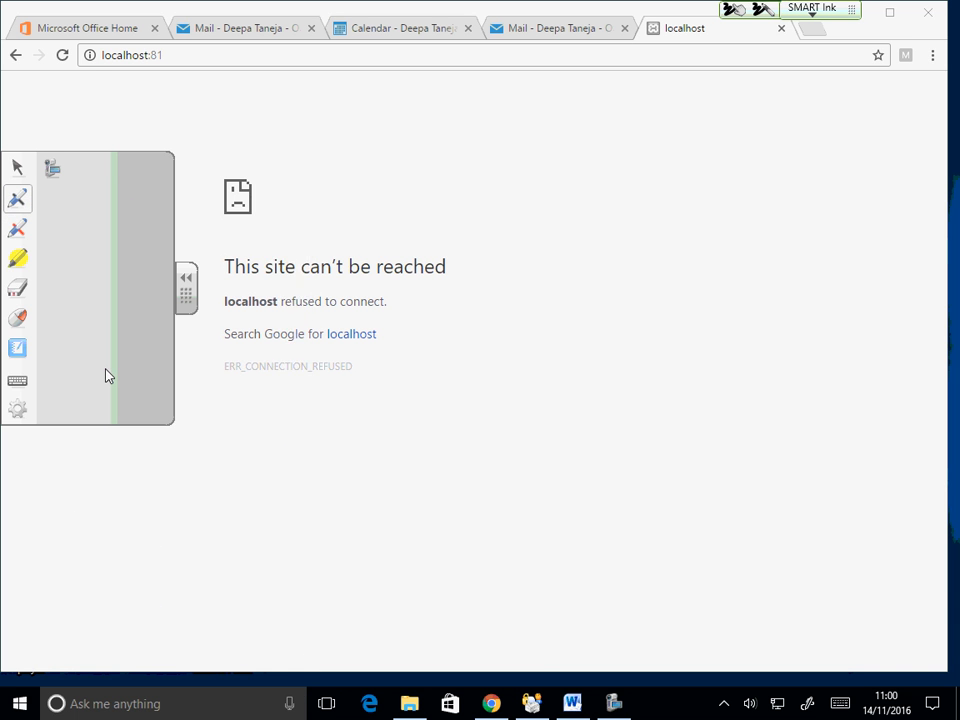
scroll(522, 427, "down", 6)
scroll(522, 427, "down", 4)
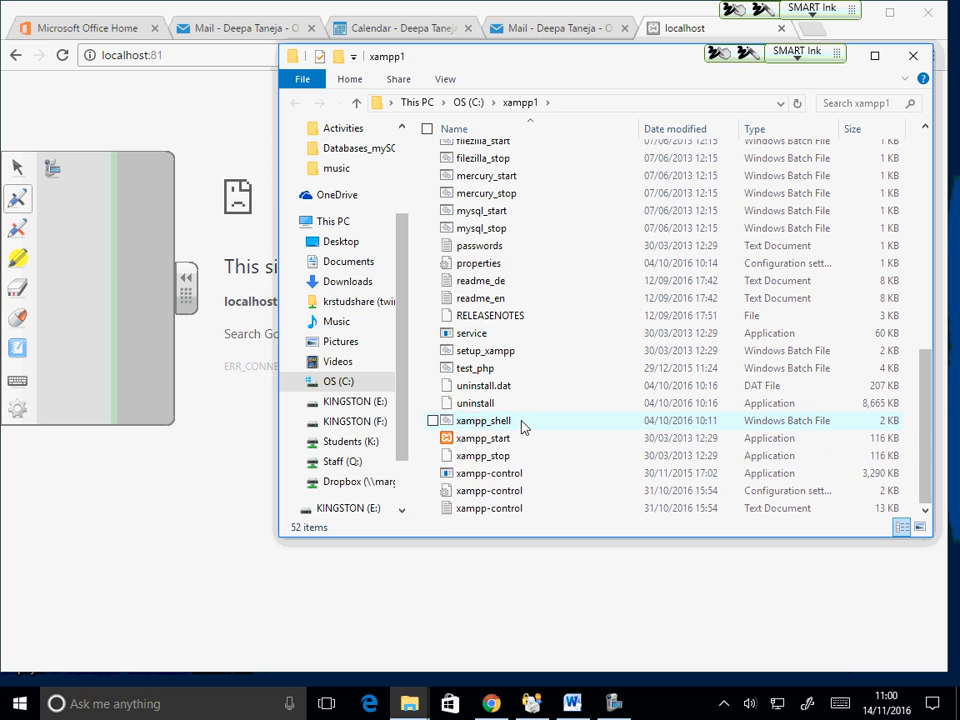
left_click(505, 474)
double_click(505, 474)
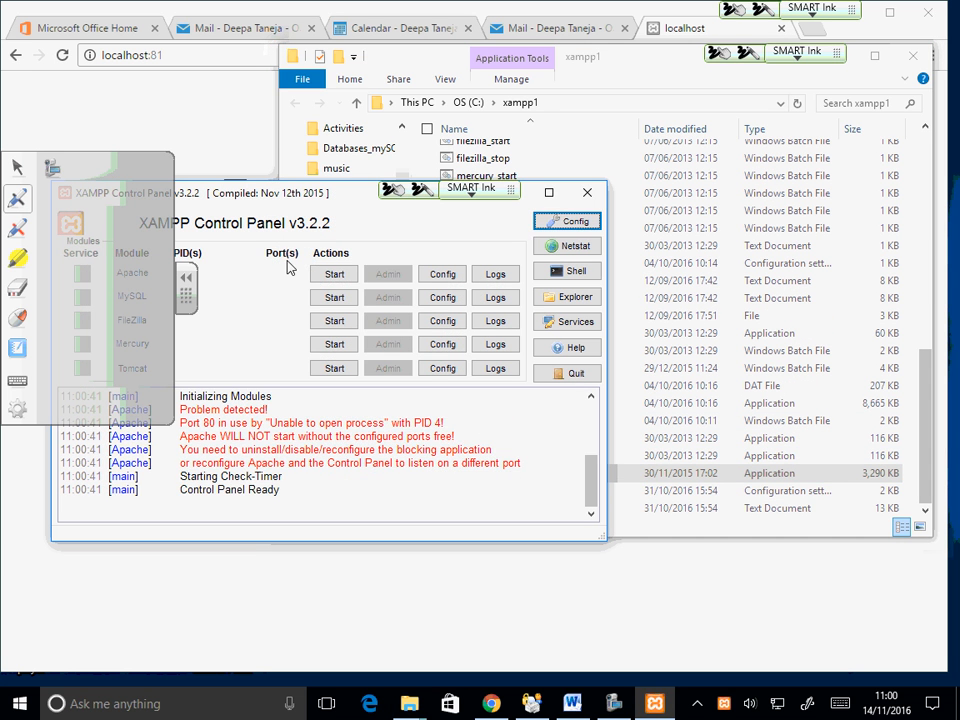
- Start the Apache and MySQL modules in the XAMPP Control Panel, and close its window
left_click(324, 280)
left_click(322, 297)
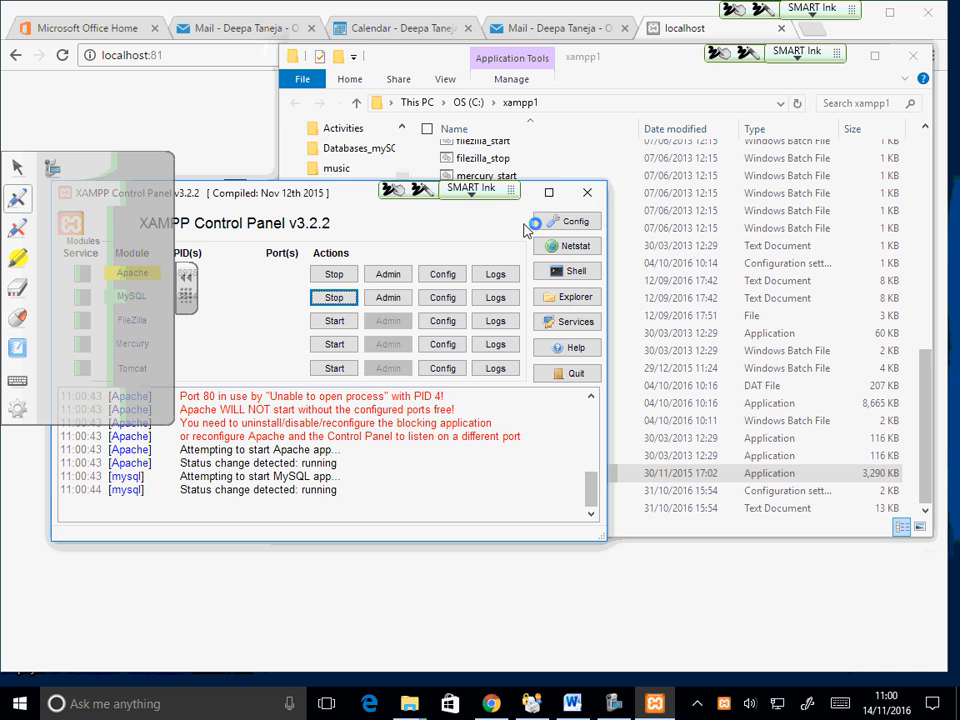
left_click(588, 193)
- Load localhost:81 again in Chrome and open phpMyAdmin, collapsing the floating SMART Ink toolbar that covers the database list
left_click(195, 56)
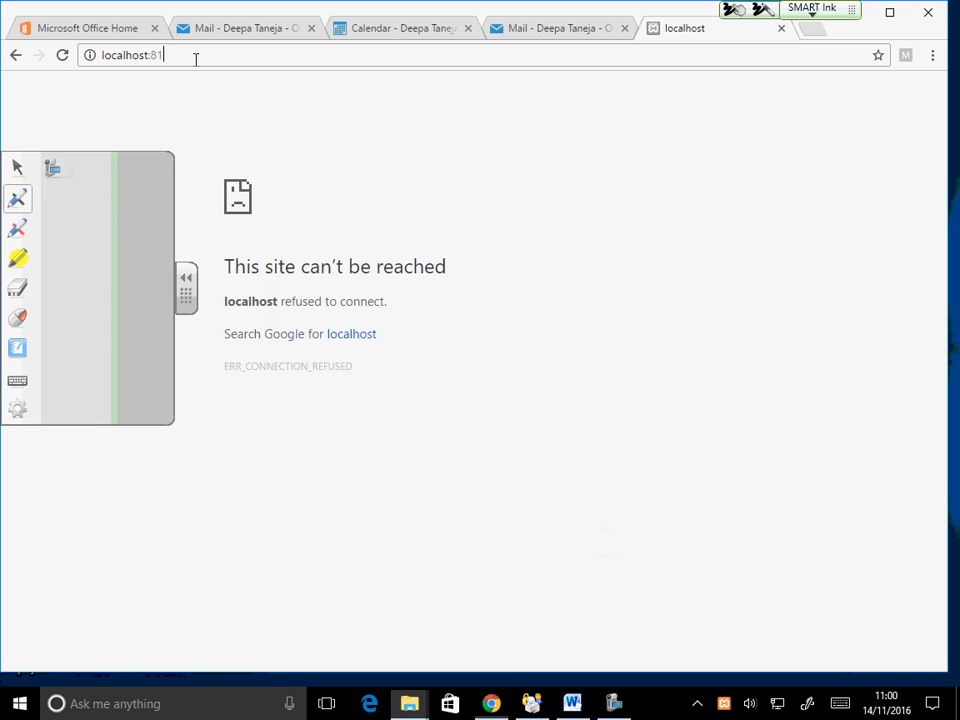
key("Return")
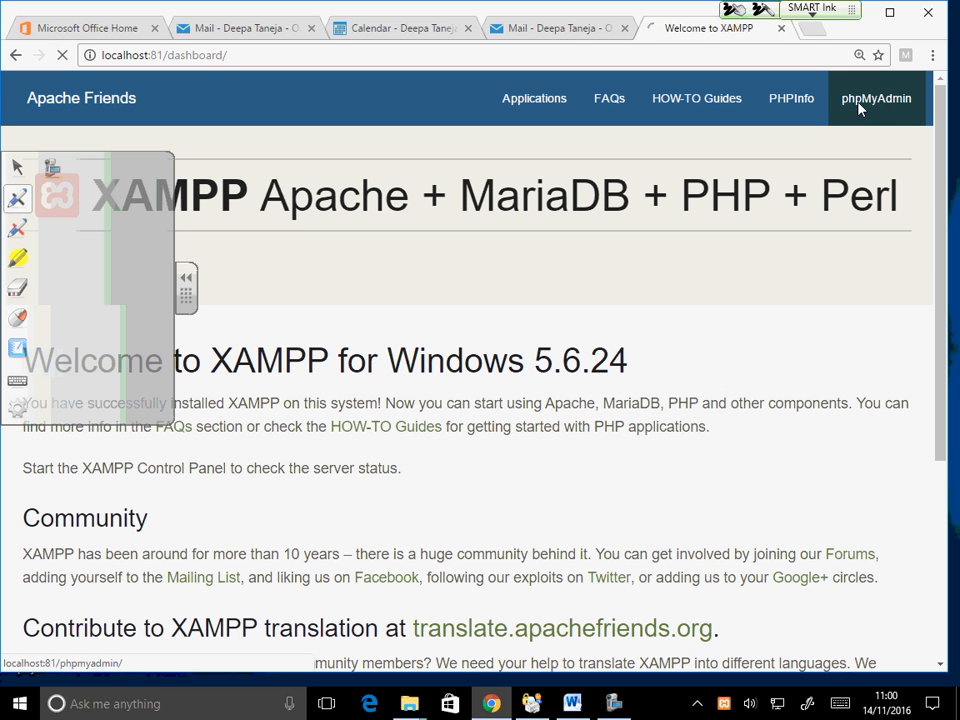
left_click(859, 109)
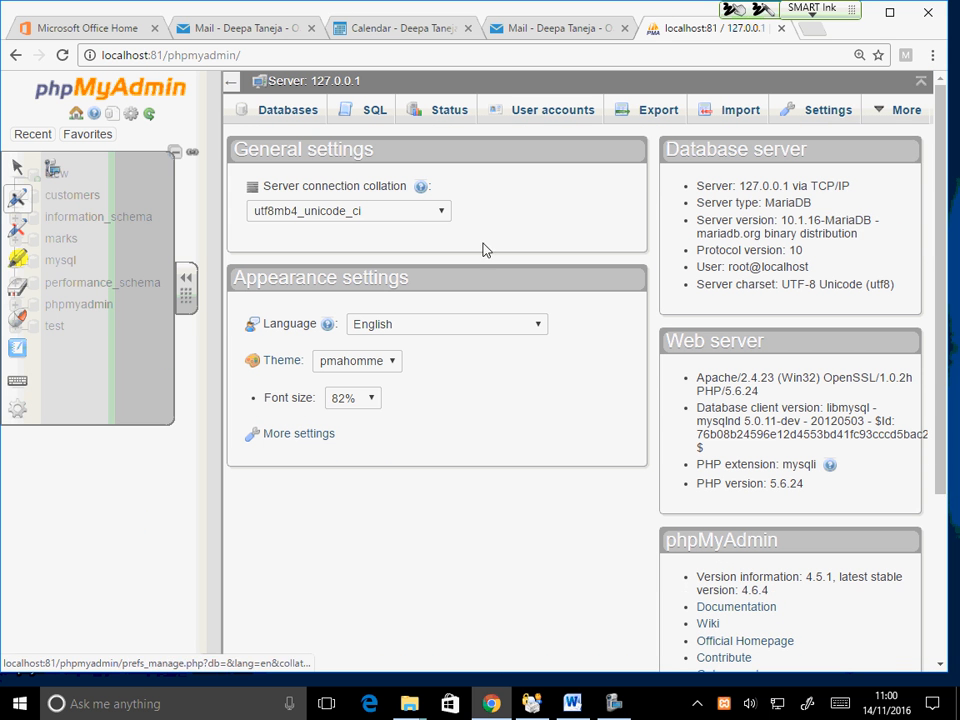
left_click(184, 283)
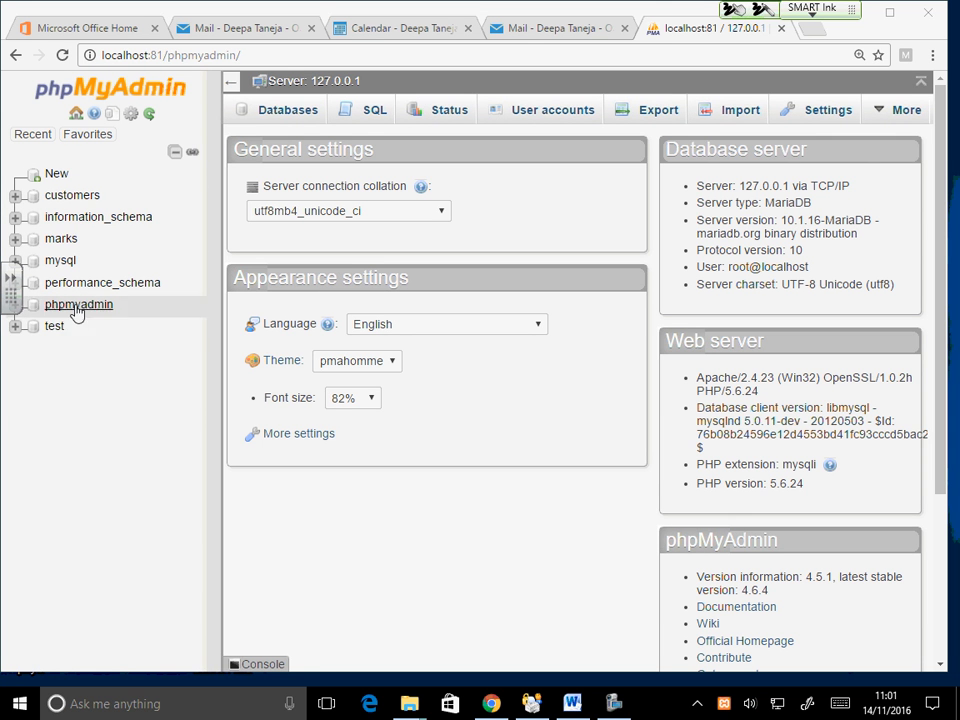
- Create a new database named music, leaving the collation unset
left_click(298, 116)
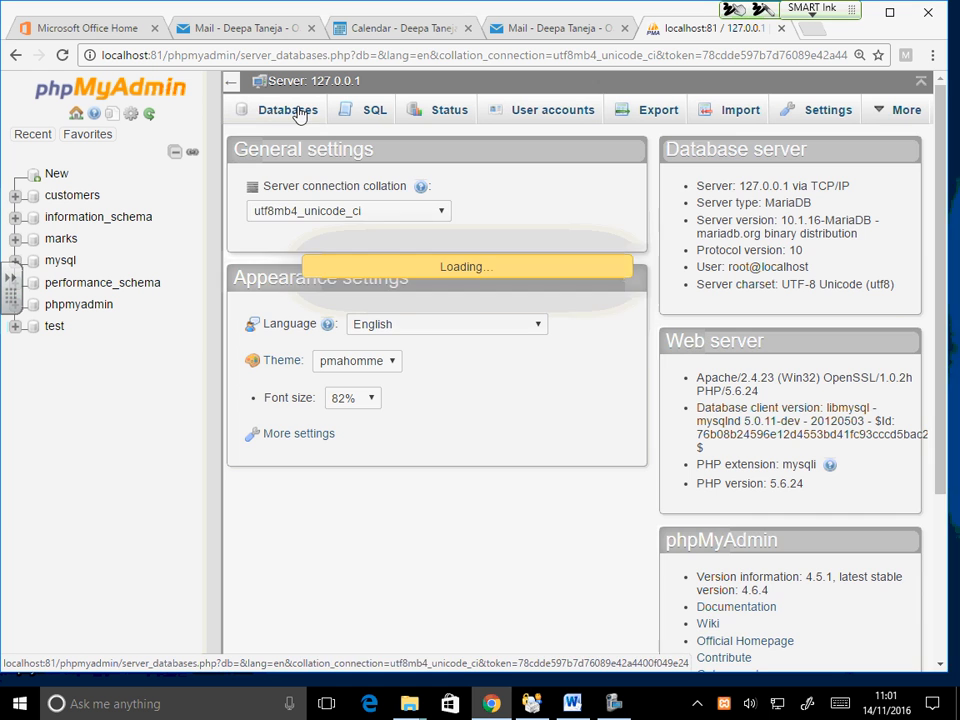
left_click(306, 241)
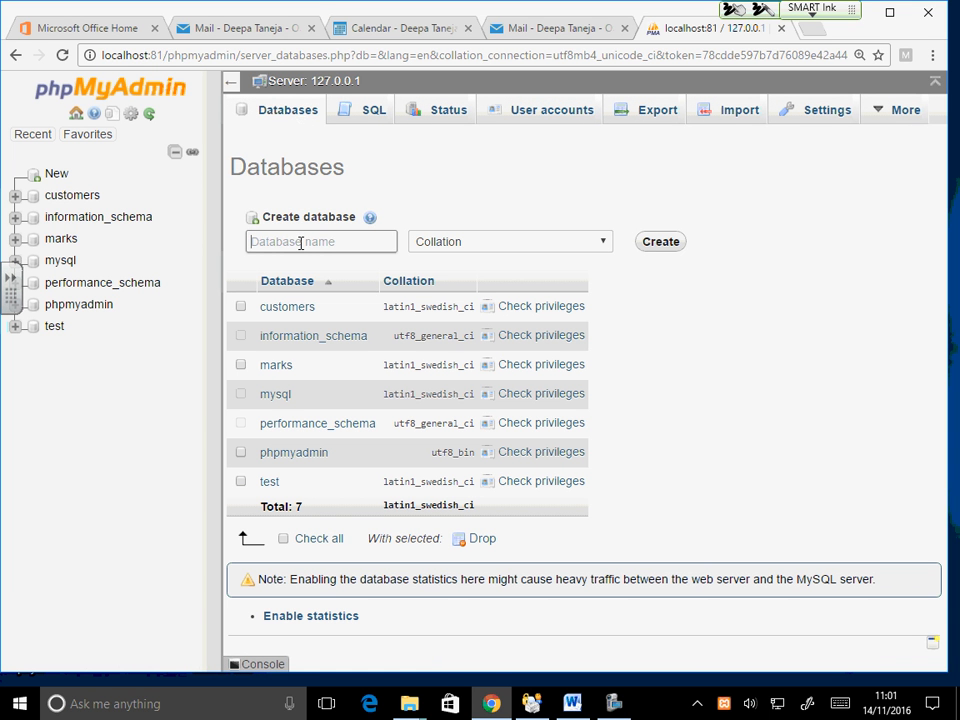
type("music")
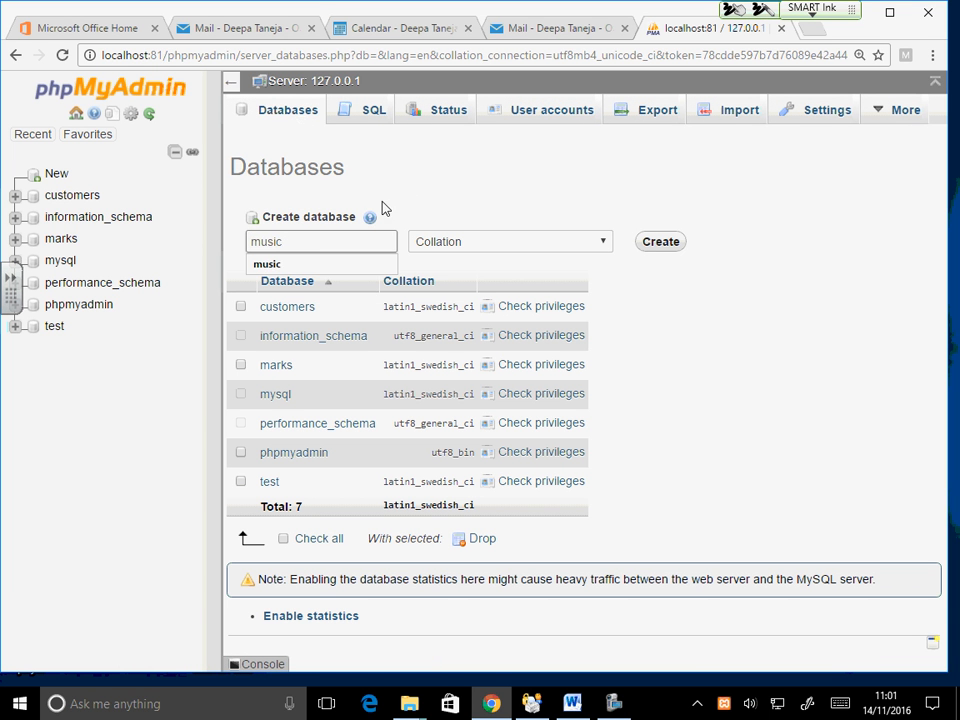
left_click(417, 190)
left_click(464, 245)
left_click(748, 330)
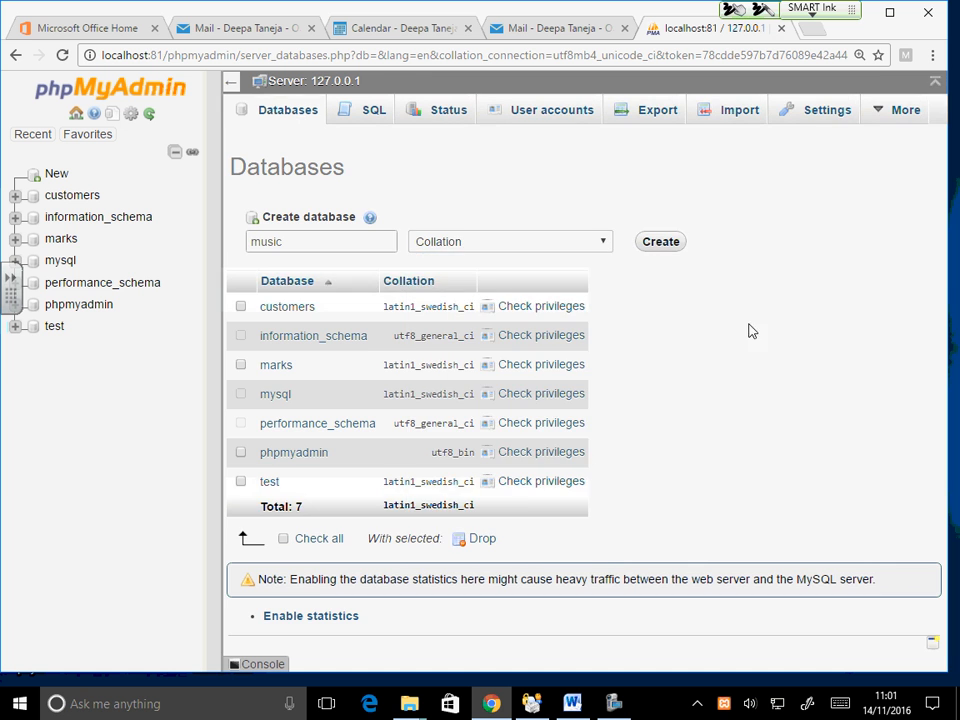
left_click(649, 250)
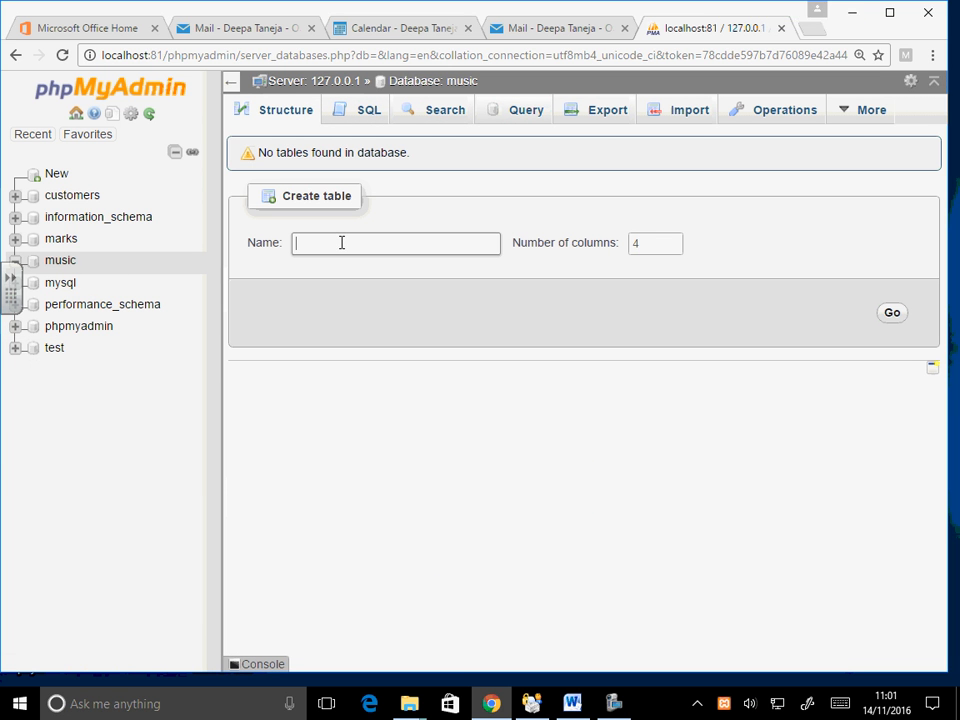
- Start a file import into the music database and browse to the Web Design and Development folder on the Students (K:) drive
left_click(686, 118)
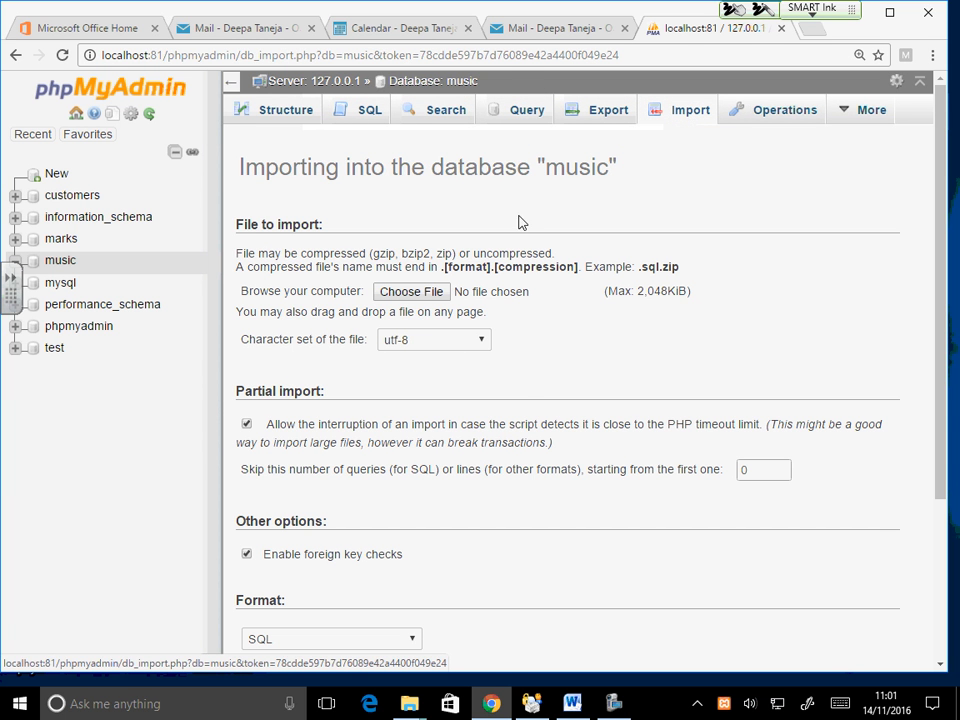
left_click(410, 292)
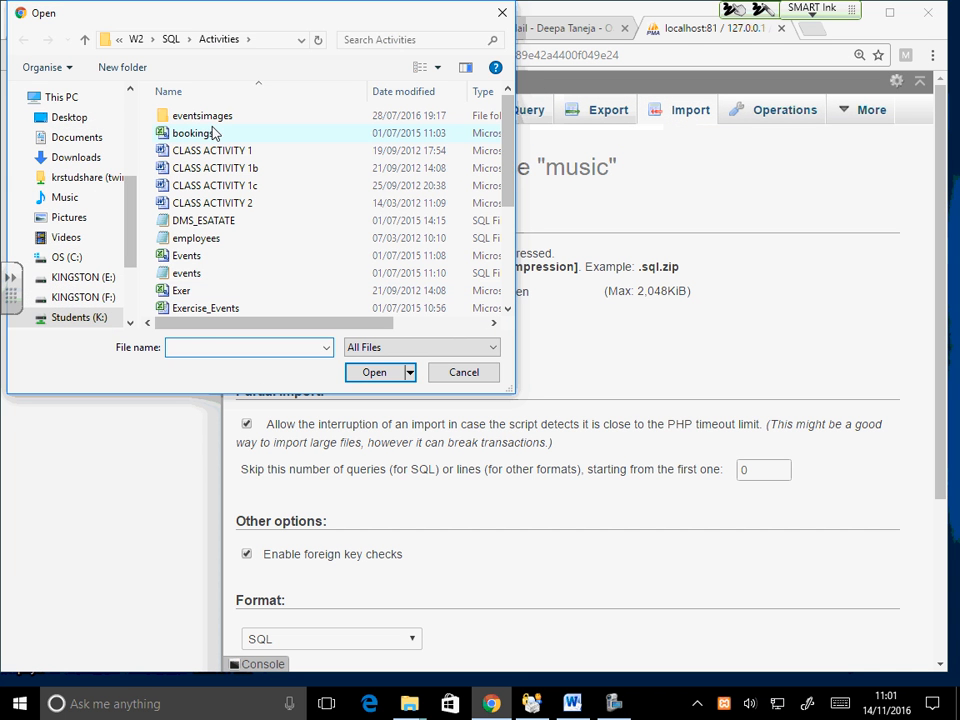
left_click(133, 40)
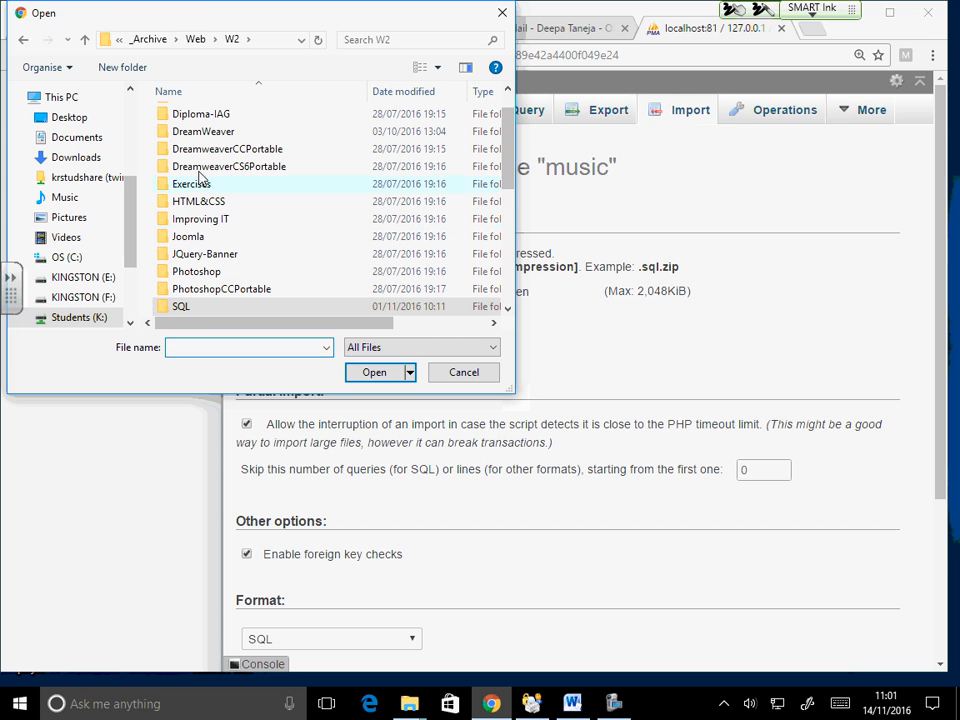
left_click_drag(134, 244, 140, 300)
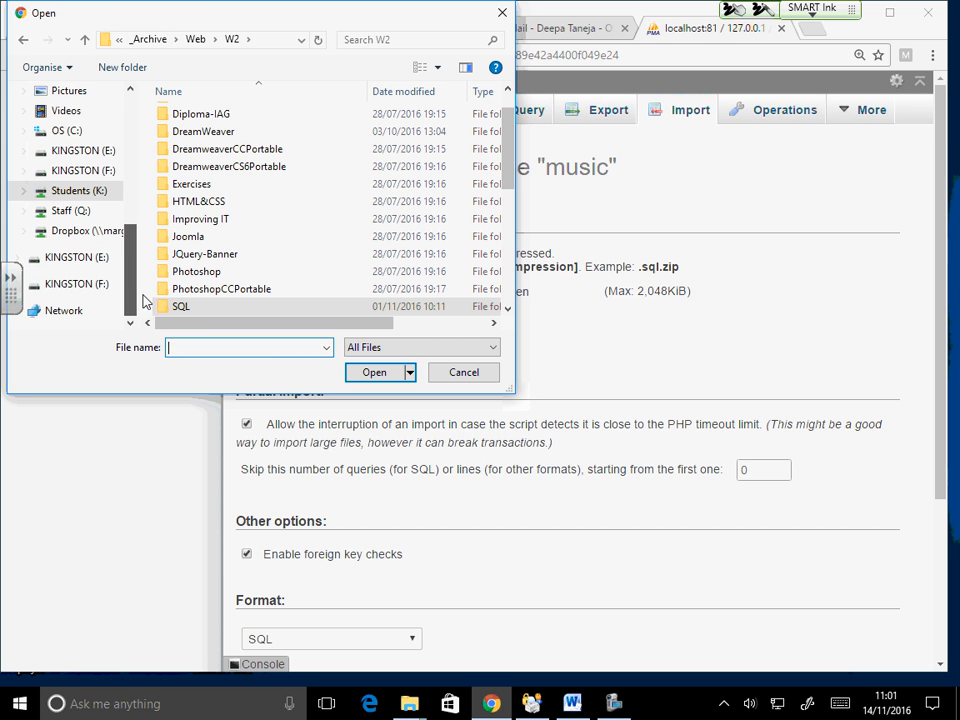
left_click(90, 204)
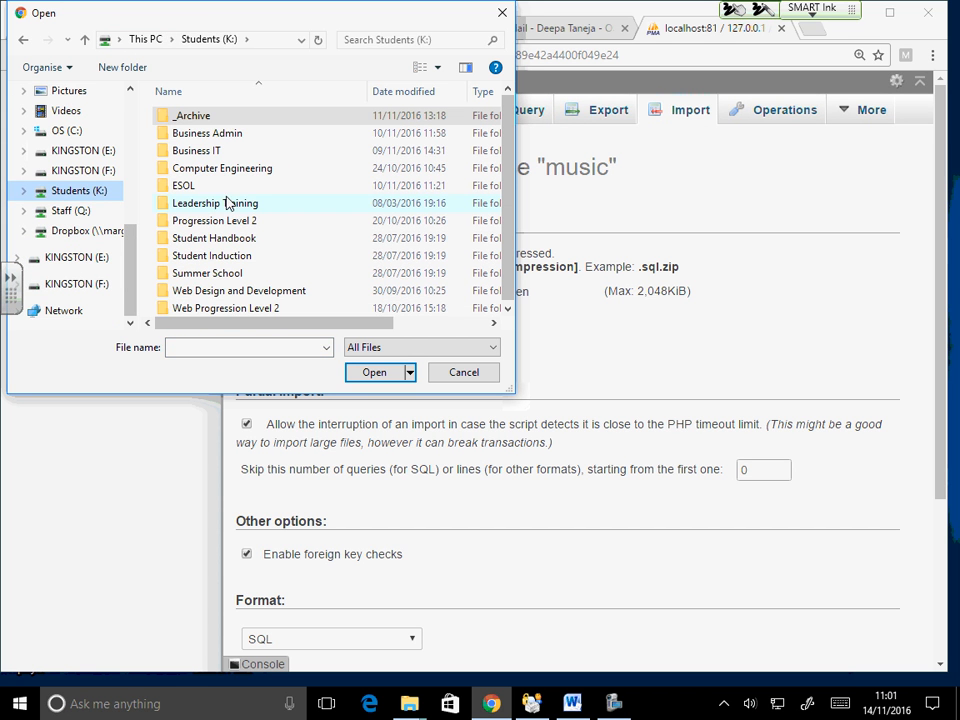
left_click(260, 290)
double_click(260, 290)
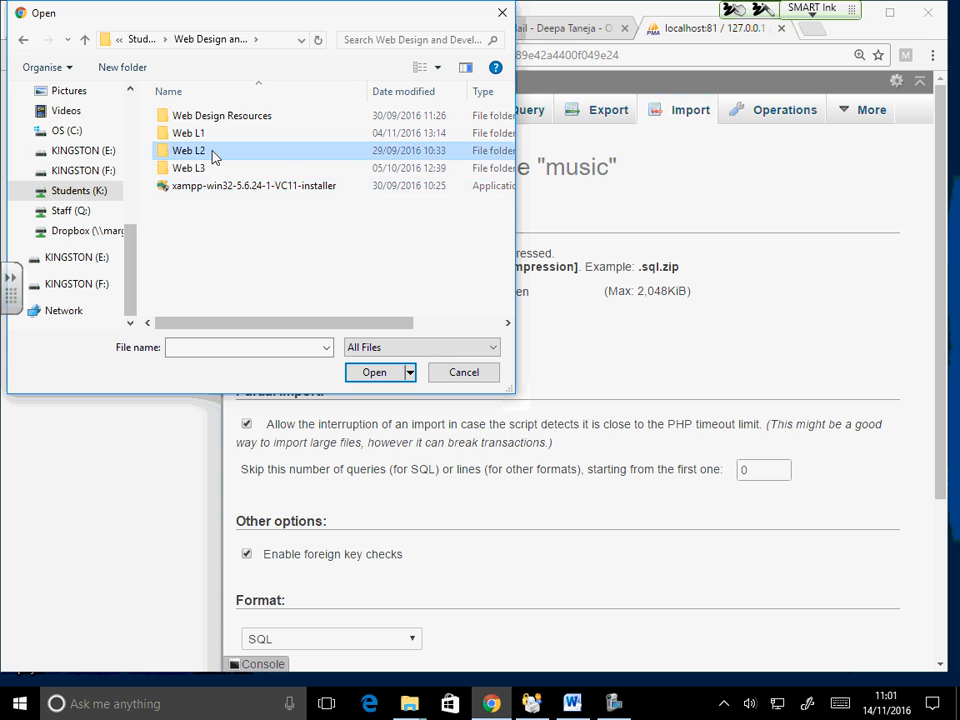
- Import music_nov_16.sql from the Web L2, 1608, books_website folder into the music database with the default SQL format options
double_click(214, 152)
double_click(206, 169)
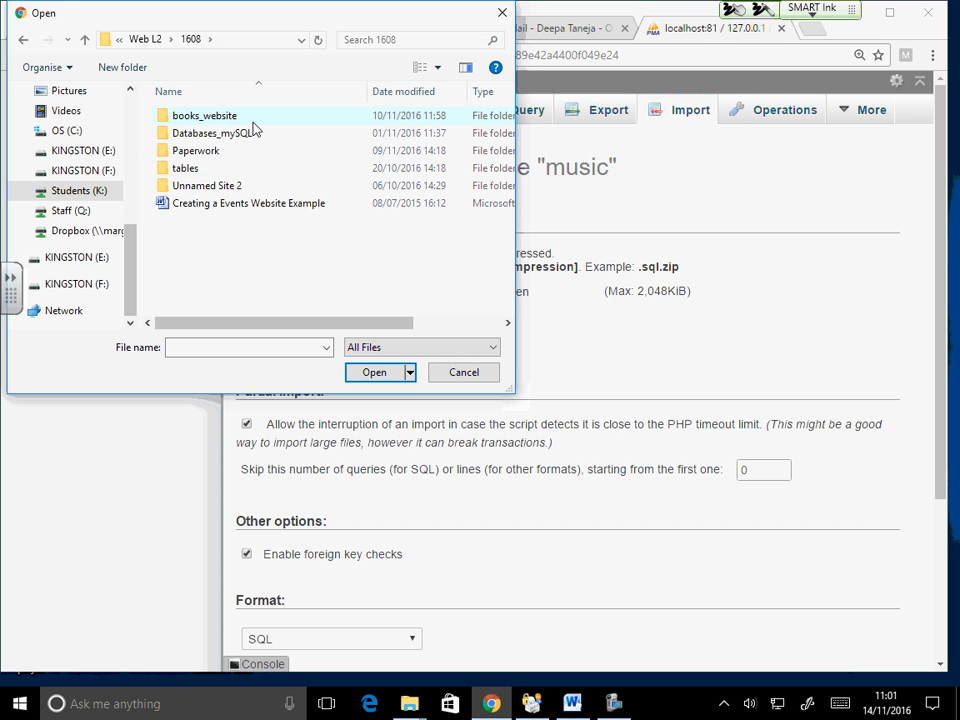
double_click(204, 116)
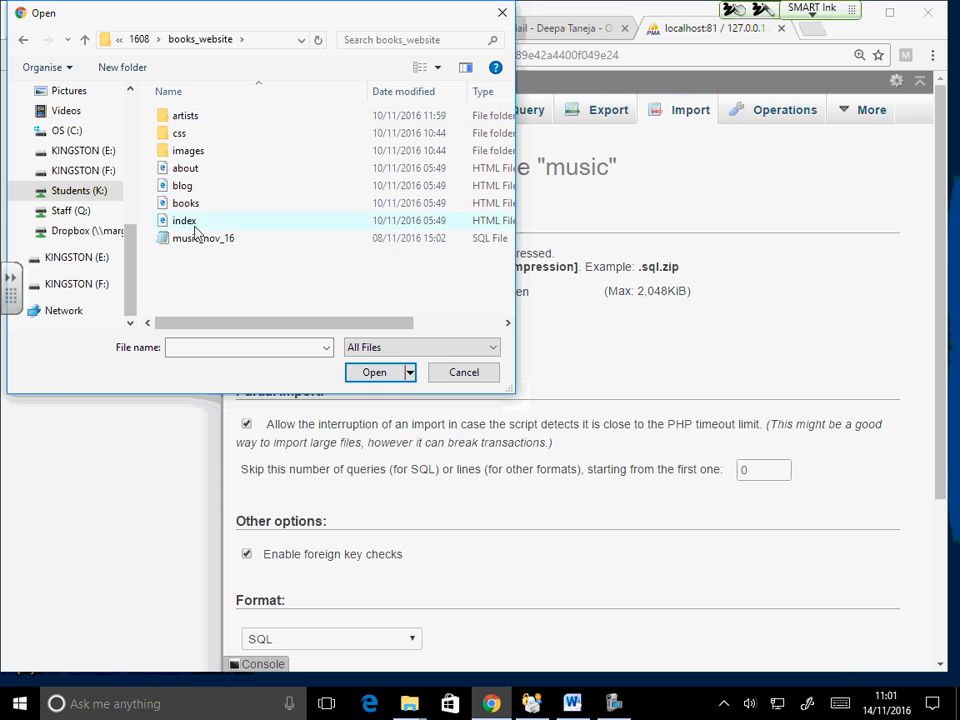
left_click(200, 240)
left_click(365, 371)
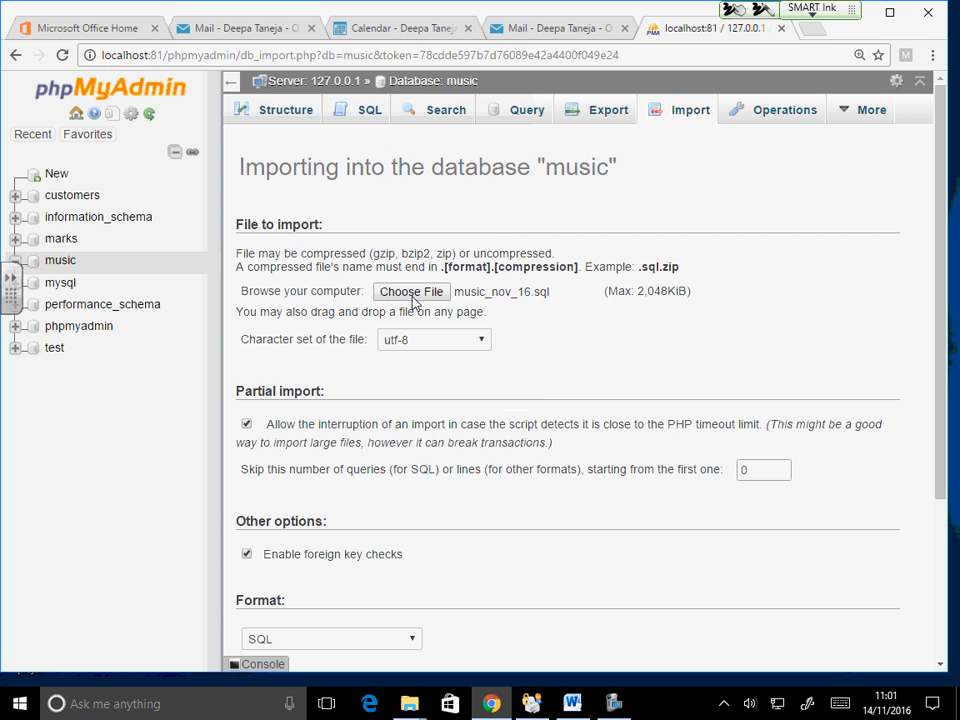
scroll(456, 384, "down", 3)
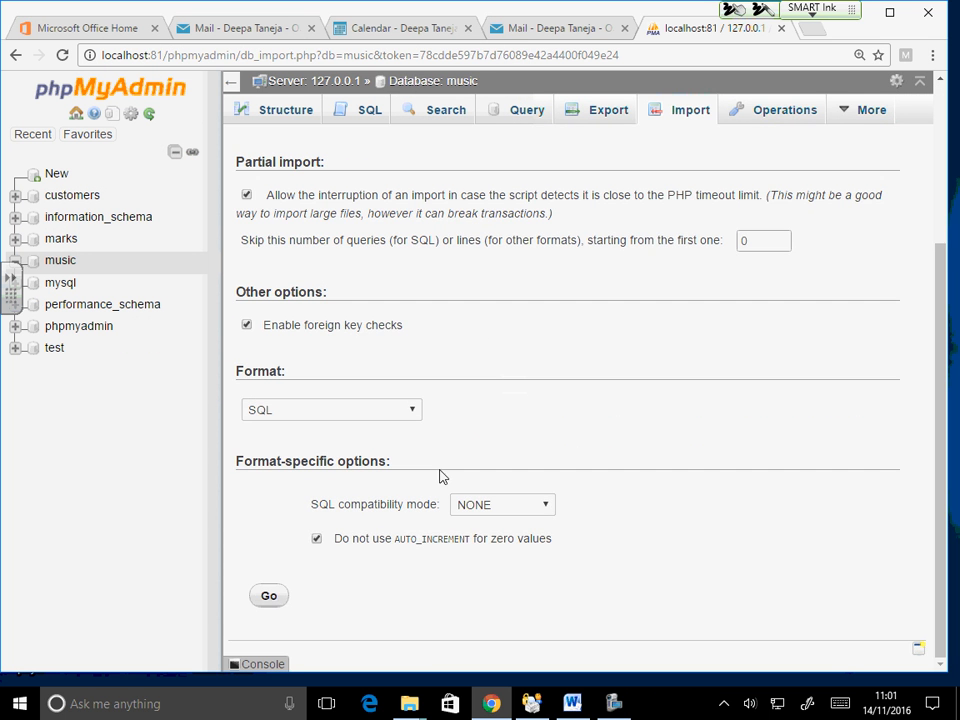
left_click(268, 606)
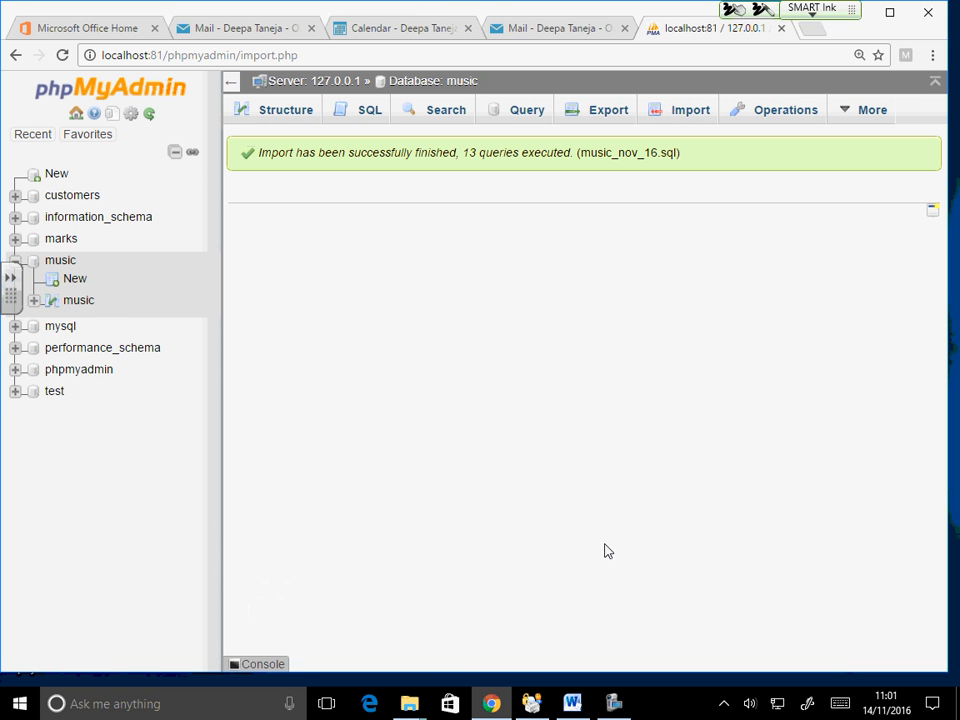
- Open the imported music table and examine its structure, including the key on the musicid column
left_click(78, 300)
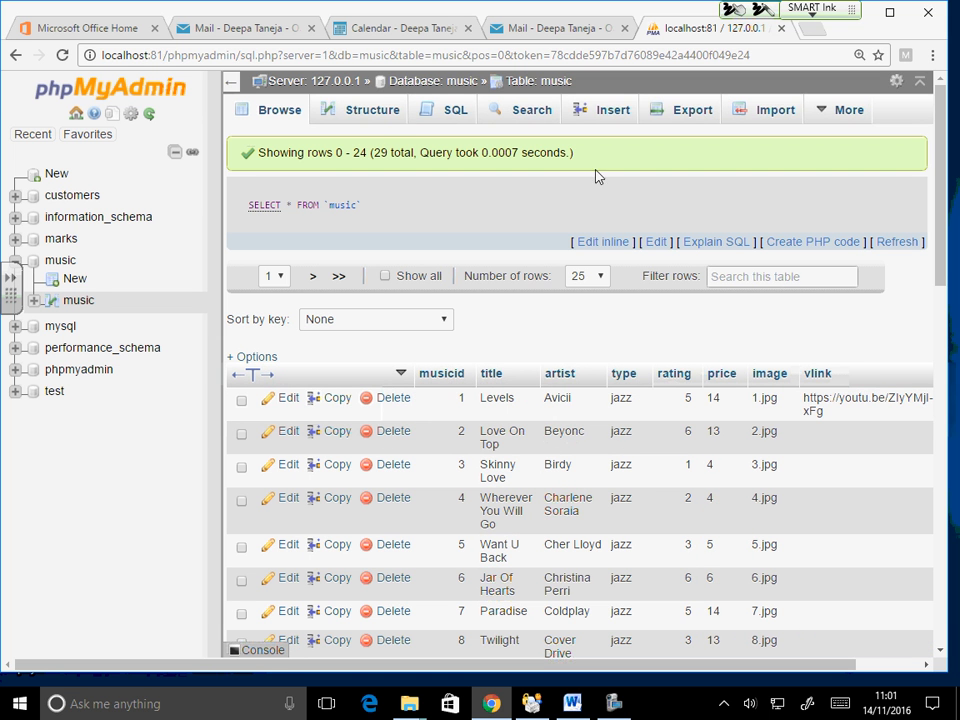
left_click(380, 118)
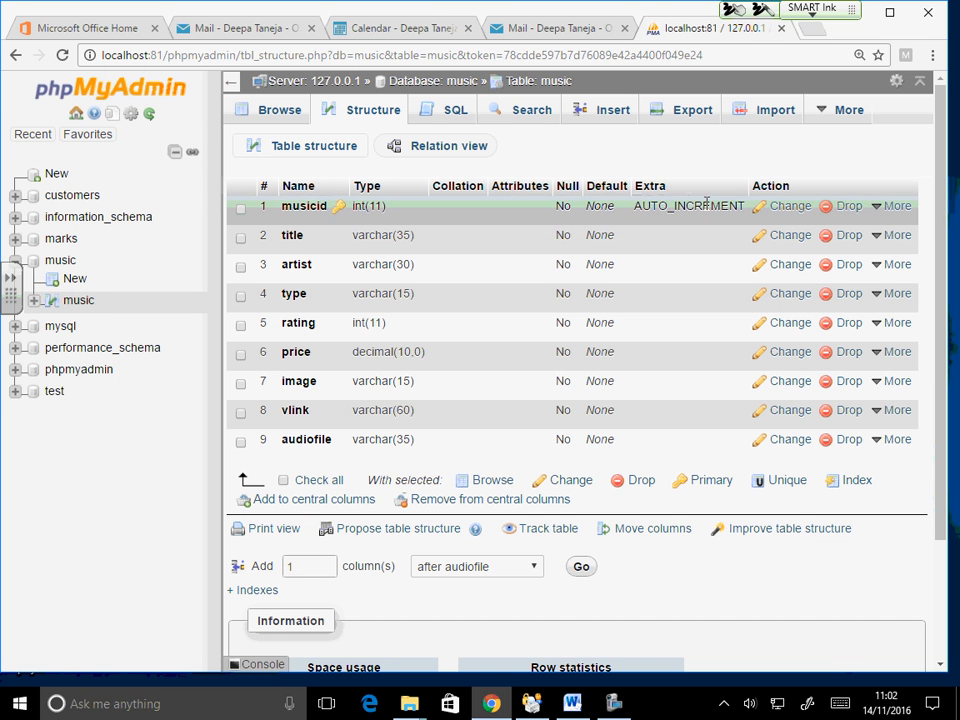
left_click(339, 219)
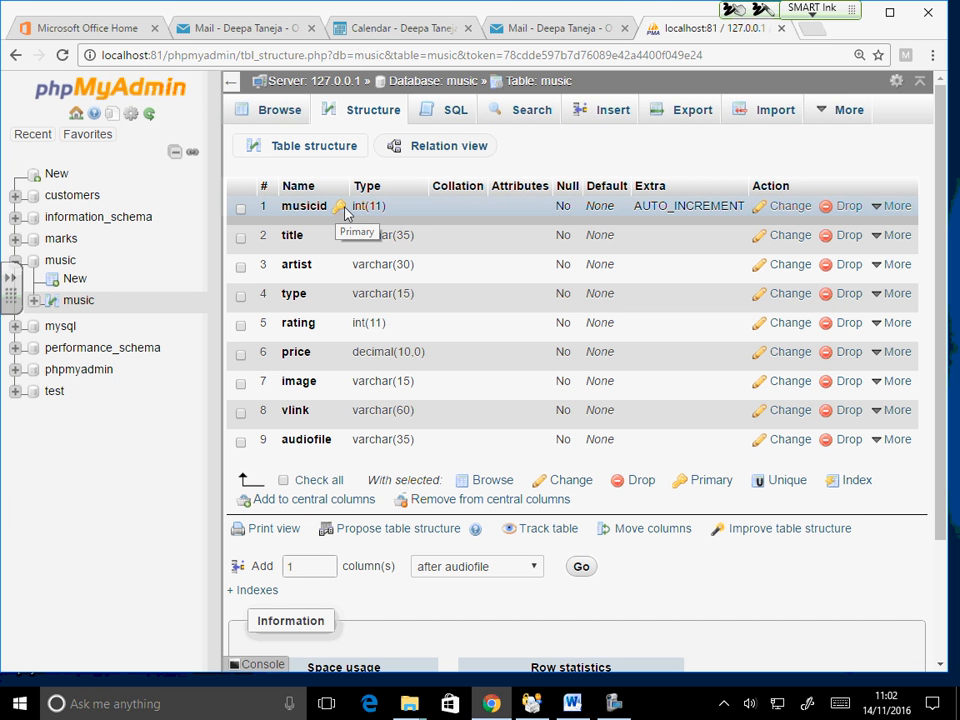
- Open the musicid column's definition and check its type, length and auto-increment settings
left_click(763, 213)
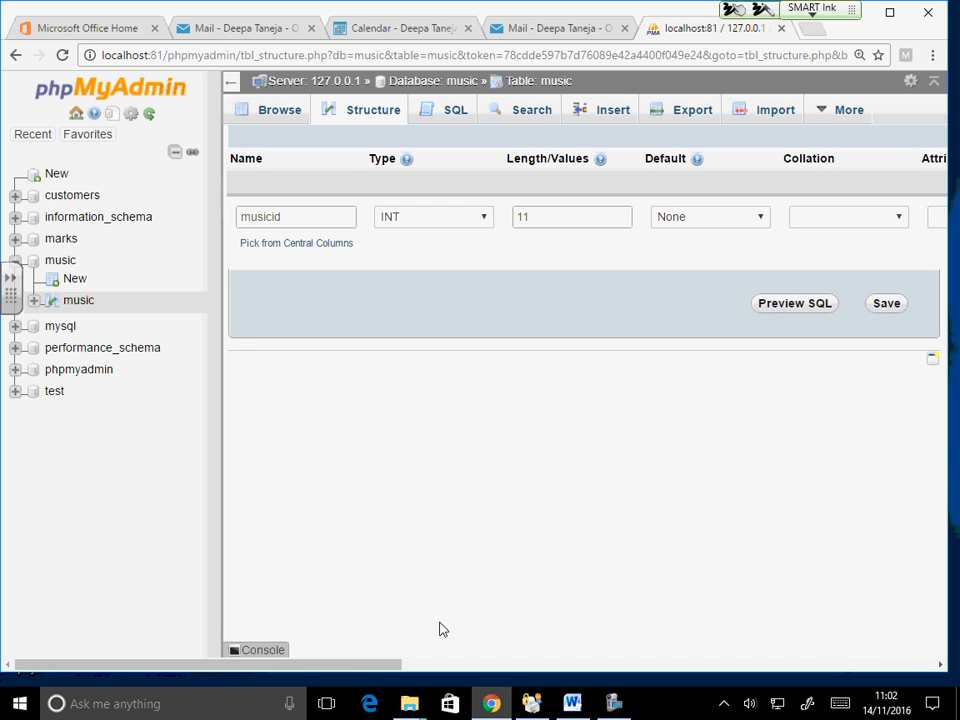
left_click_drag(386, 665, 571, 666)
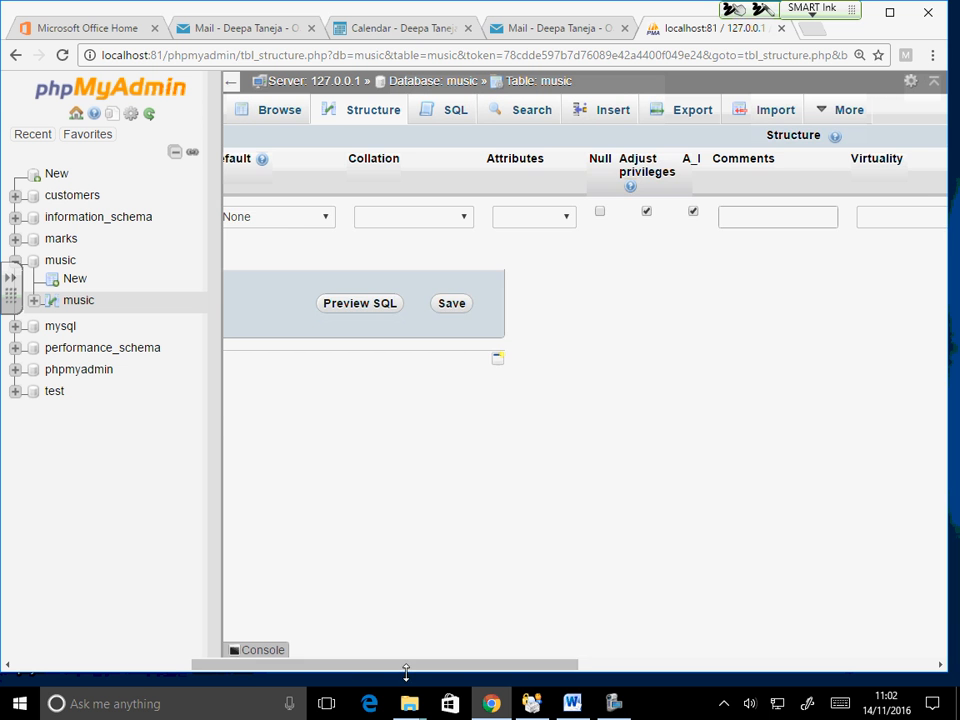
left_click_drag(407, 666, 107, 664)
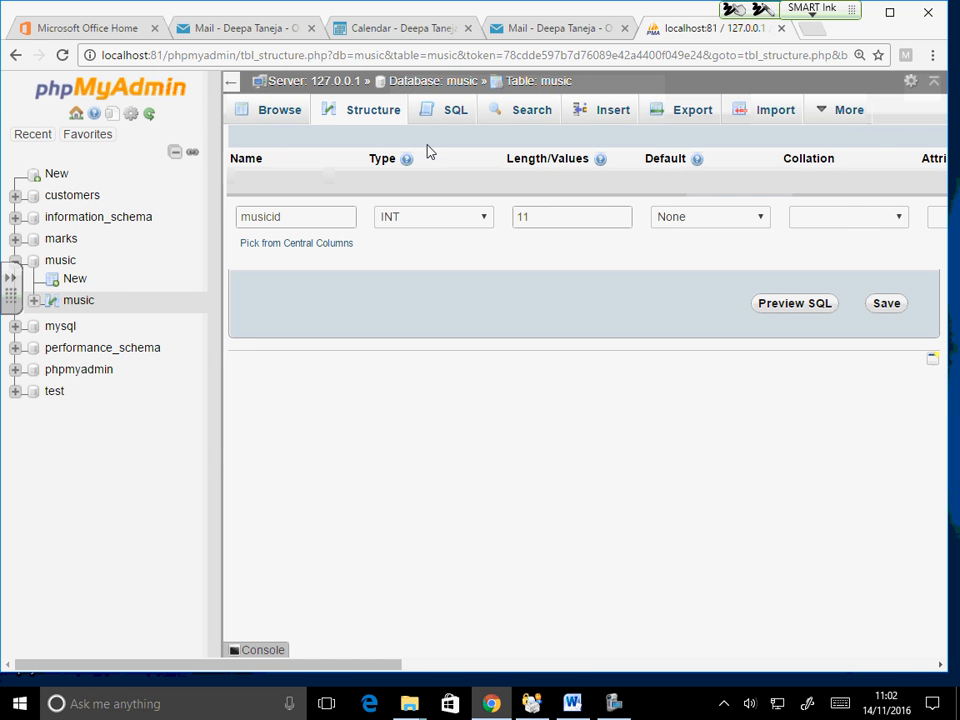
- Browse the music table's records through to the end of the first page
left_click(296, 116)
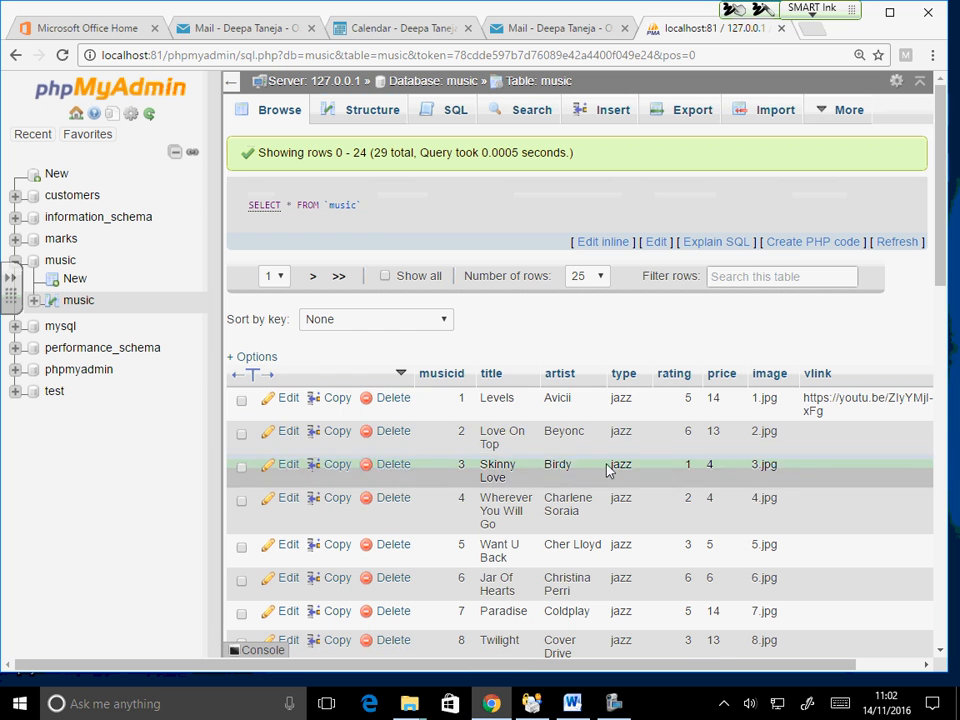
scroll(630, 395, "down", 5)
scroll(638, 397, "down", 4)
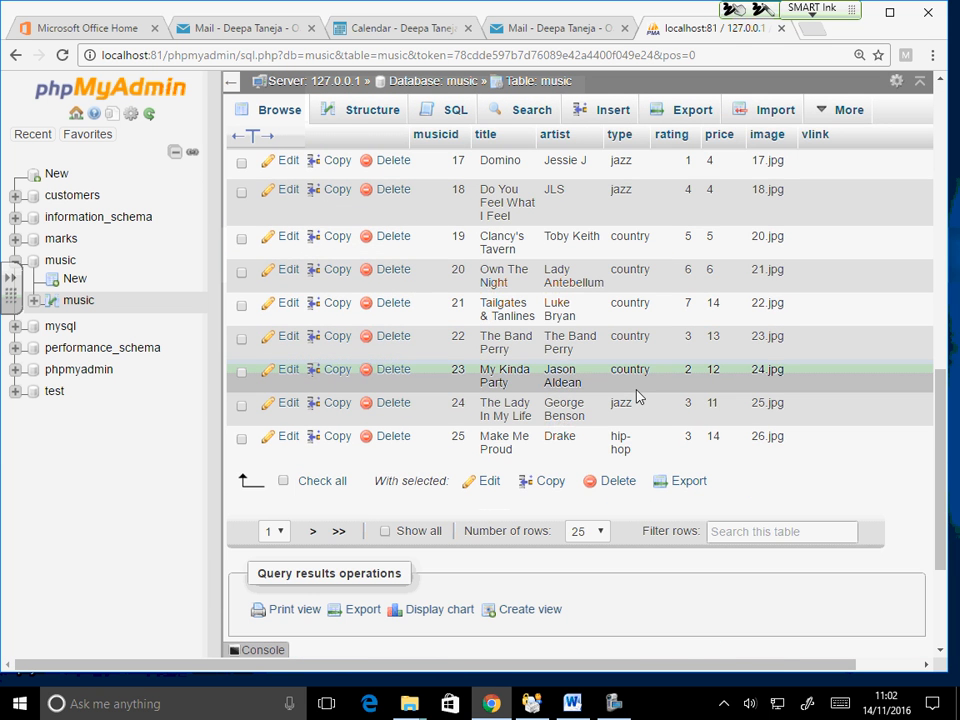
- Show 100 rows per page in the music table and browse its records through to the last one
scroll(638, 397, "up", 7)
scroll(638, 397, "up", 2)
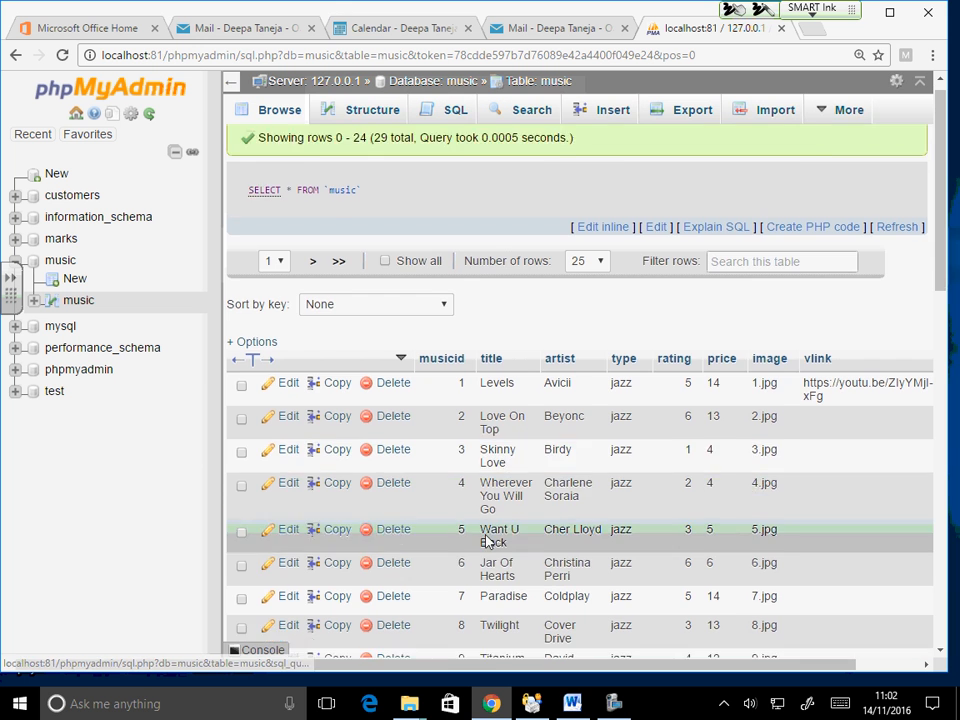
scroll(493, 540, "down", 10)
scroll(480, 530, "up", 10)
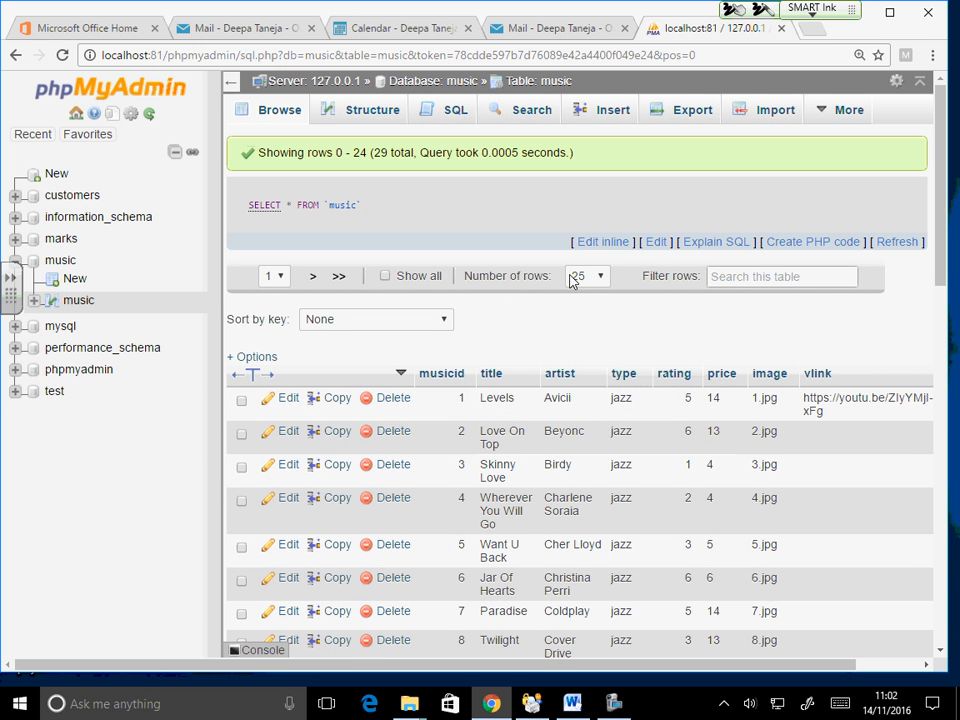
left_click(600, 277)
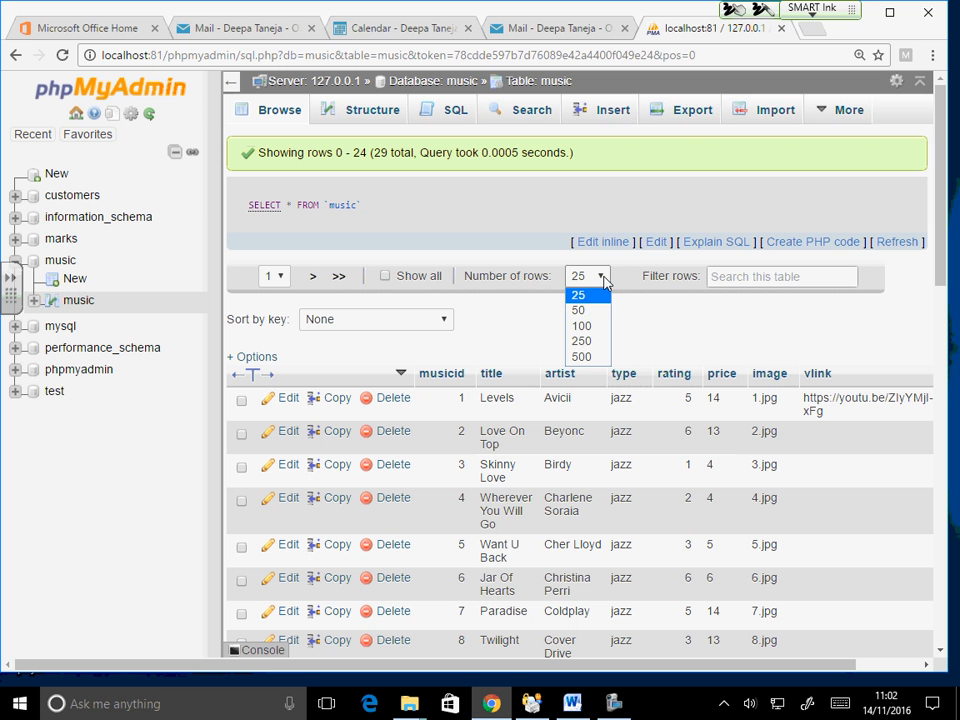
left_click(603, 325)
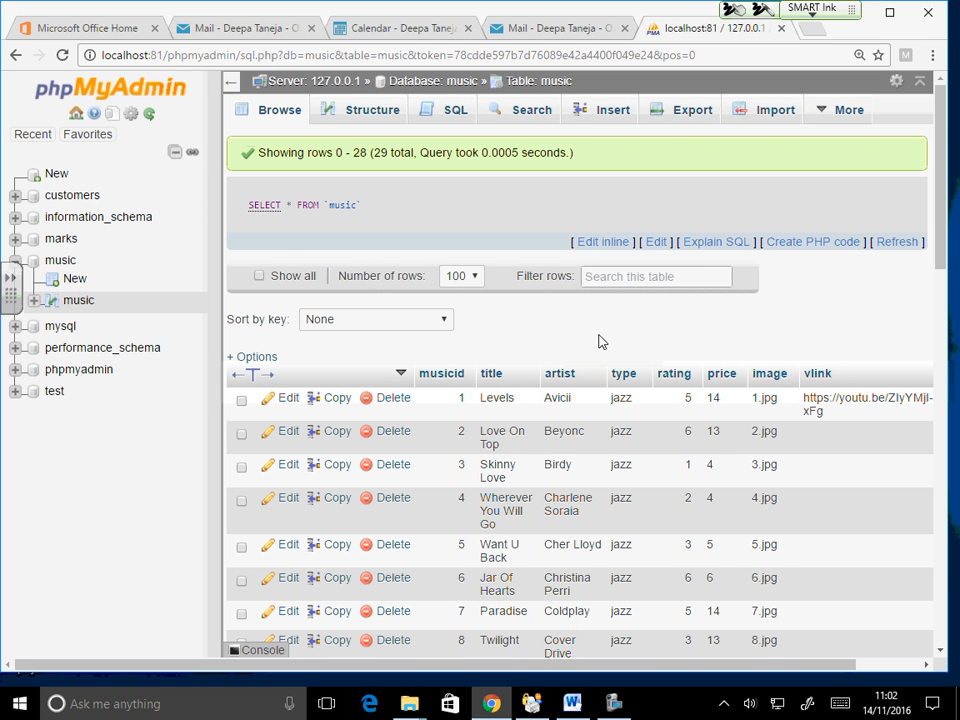
scroll(602, 330, "down", 10)
scroll(600, 341, "down", 4)
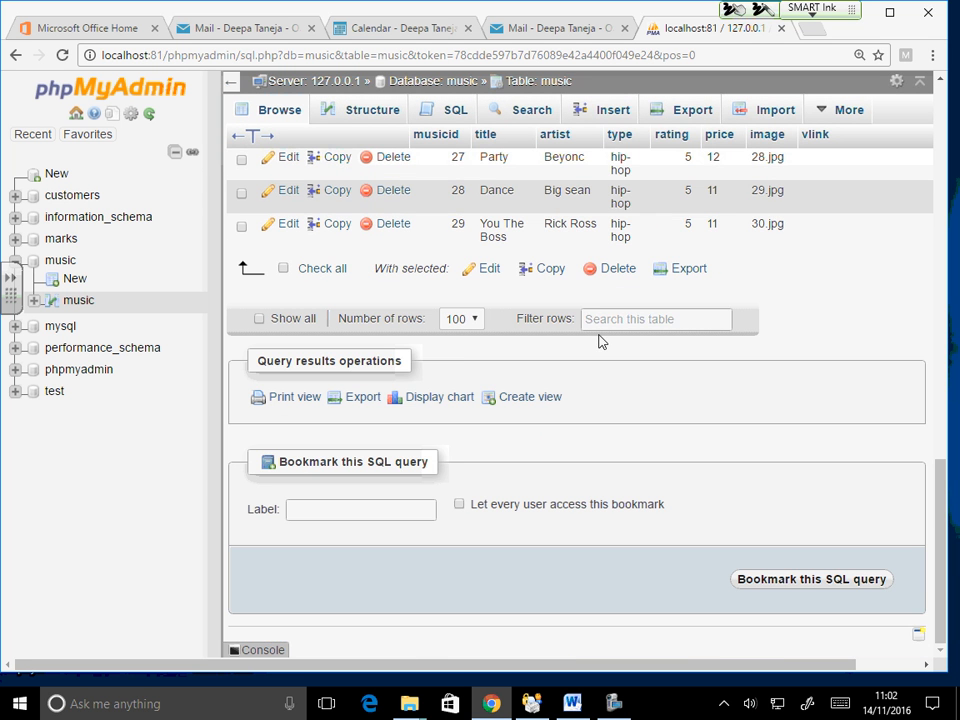
scroll(600, 341, "up", 15)
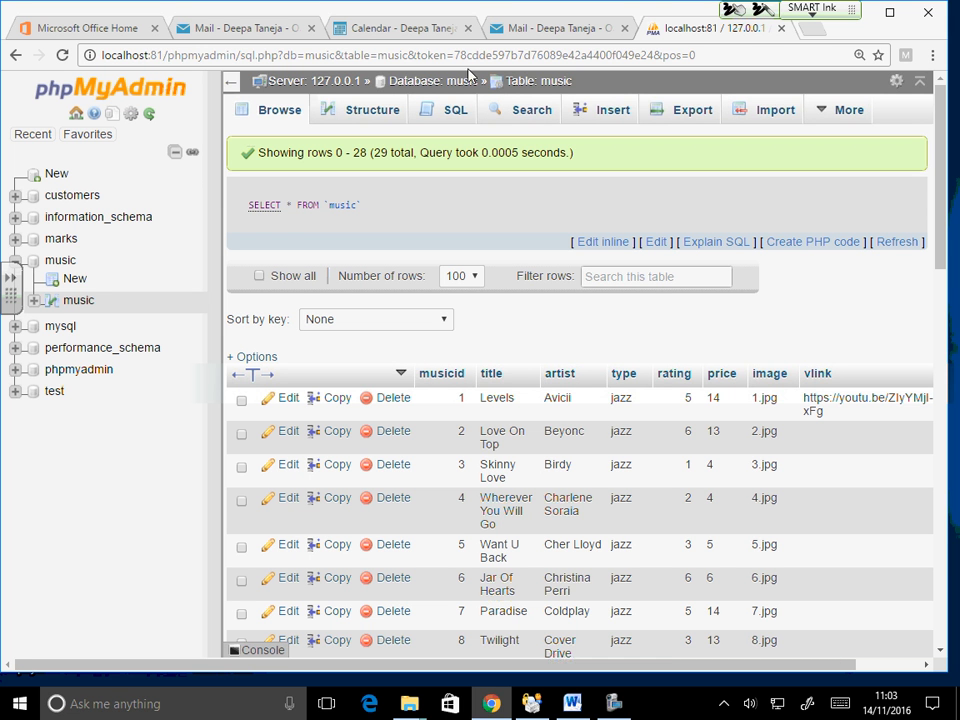
- Try to find the XAMPP folder by searching Windows for c:xampp1
left_click(18, 703)
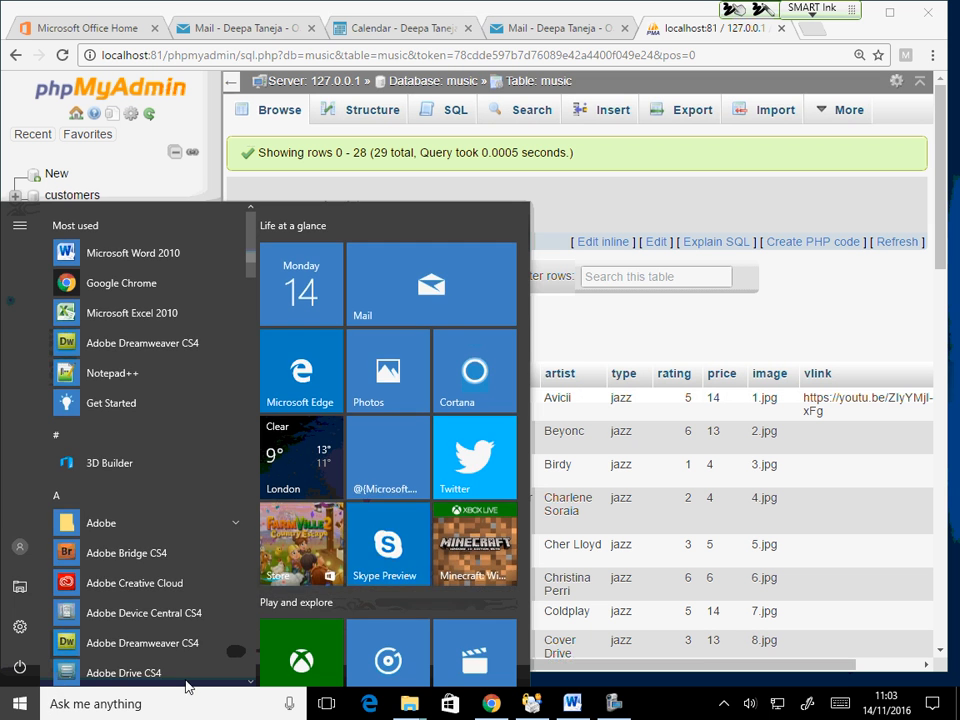
type("c")
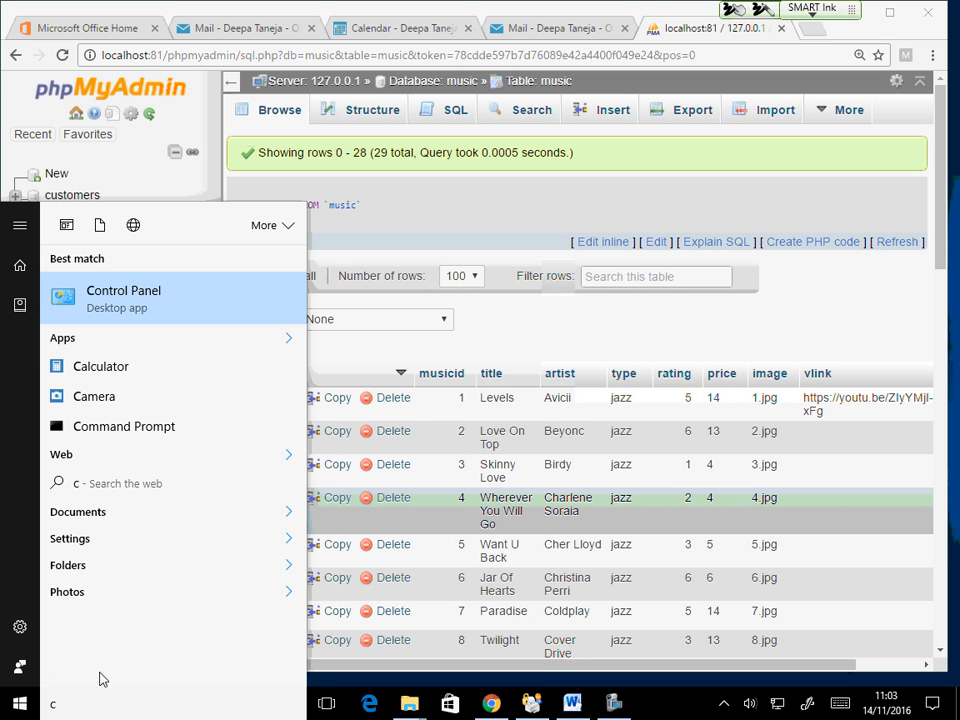
type("xamp1")
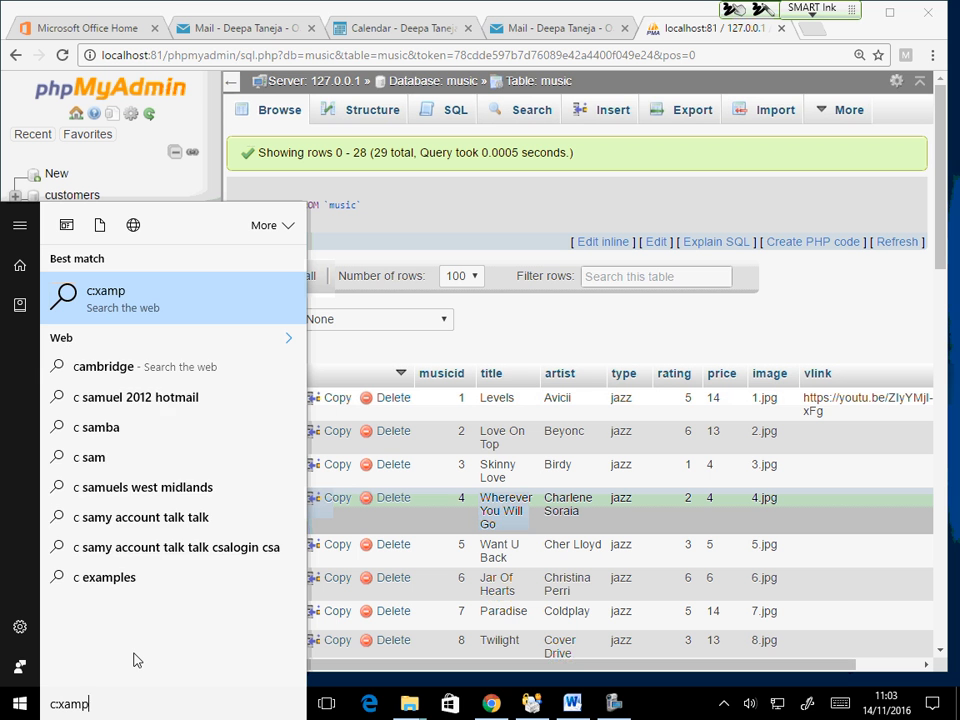
key("BackSpace")
key("BackSpace")
key("BackSpace")
type("mpp1")
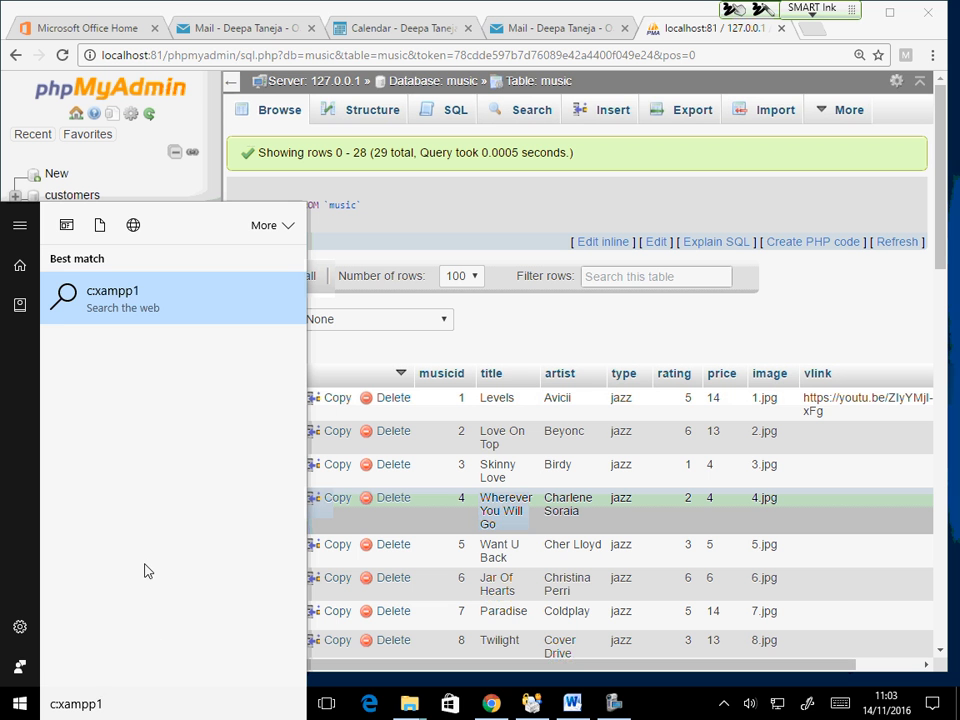
key("BackSpace")
key("BackSpace")
key("BackSpace")
key("BackSpace")
key("BackSpace")
key("BackSpace")
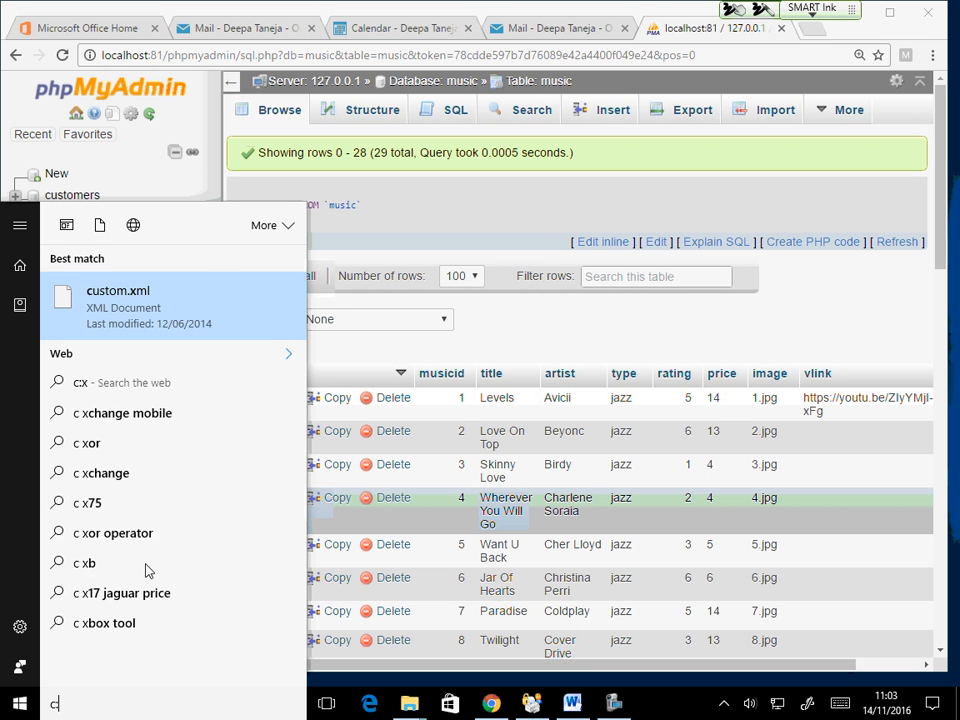
- Find the c:\xampp1 folder through the Windows search and open its htdocs subfolder
type("\\xamp")
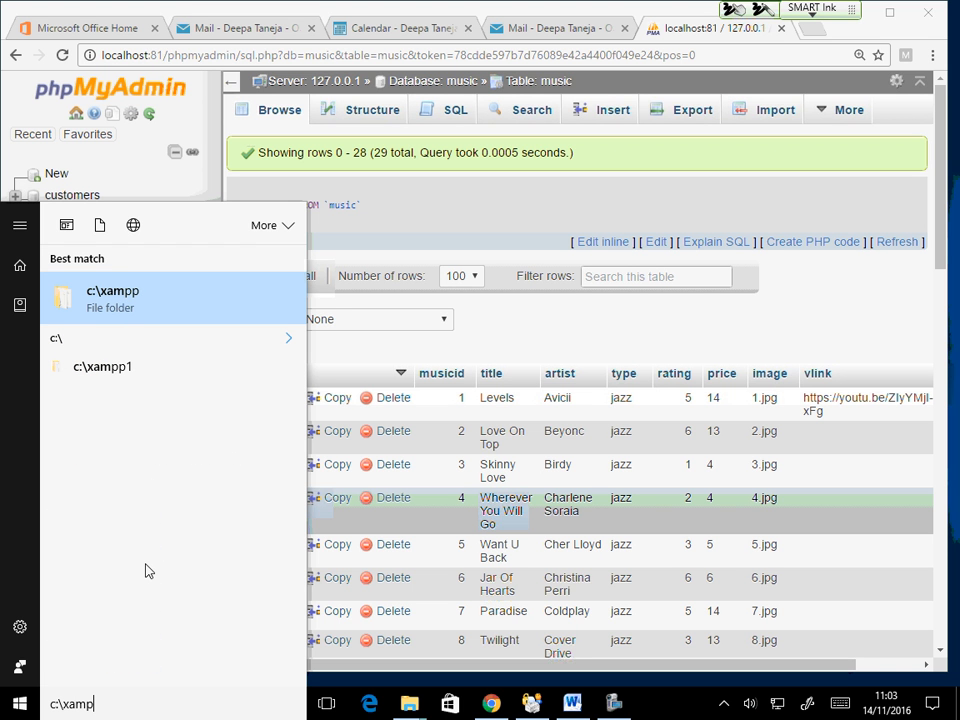
key("BackSpace")
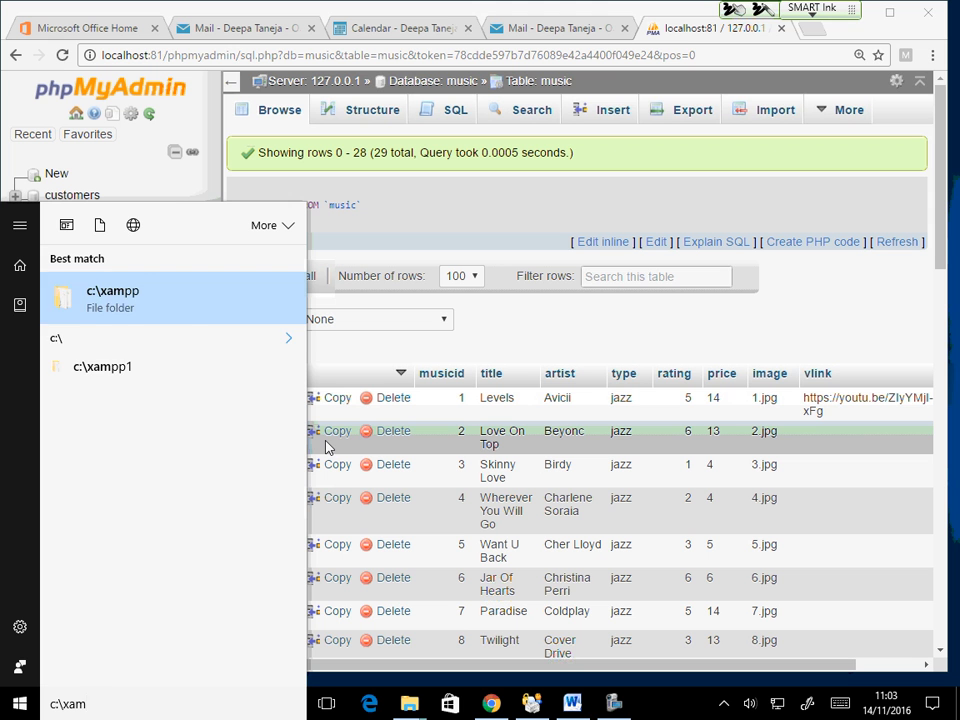
type("mp1\\")
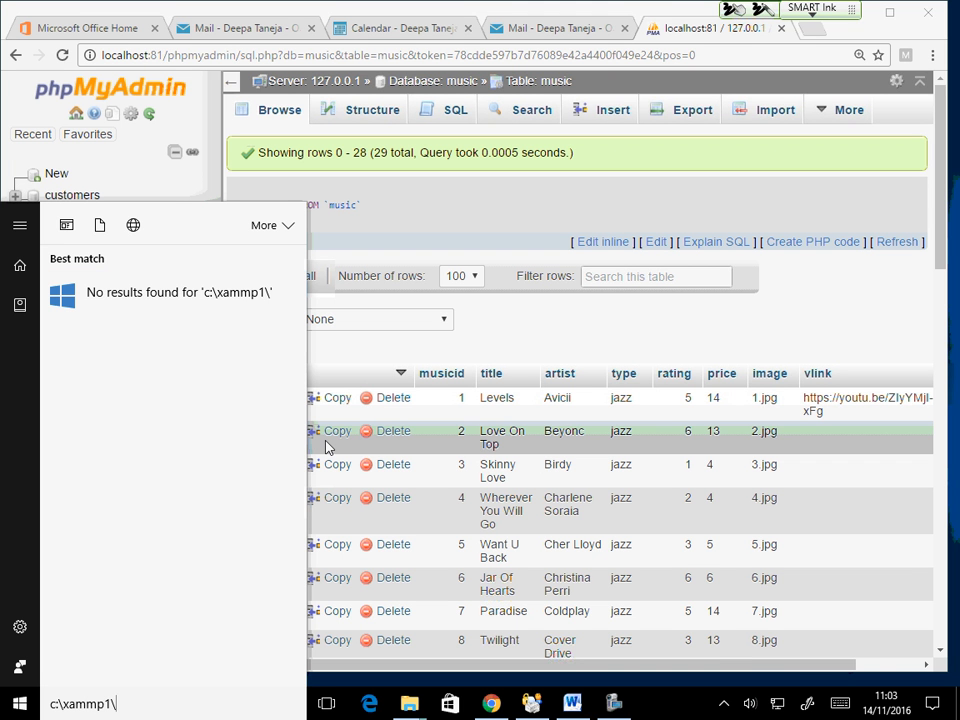
key("BackSpace")
key("BackSpace")
key("BackSpace")
key("BackSpace")
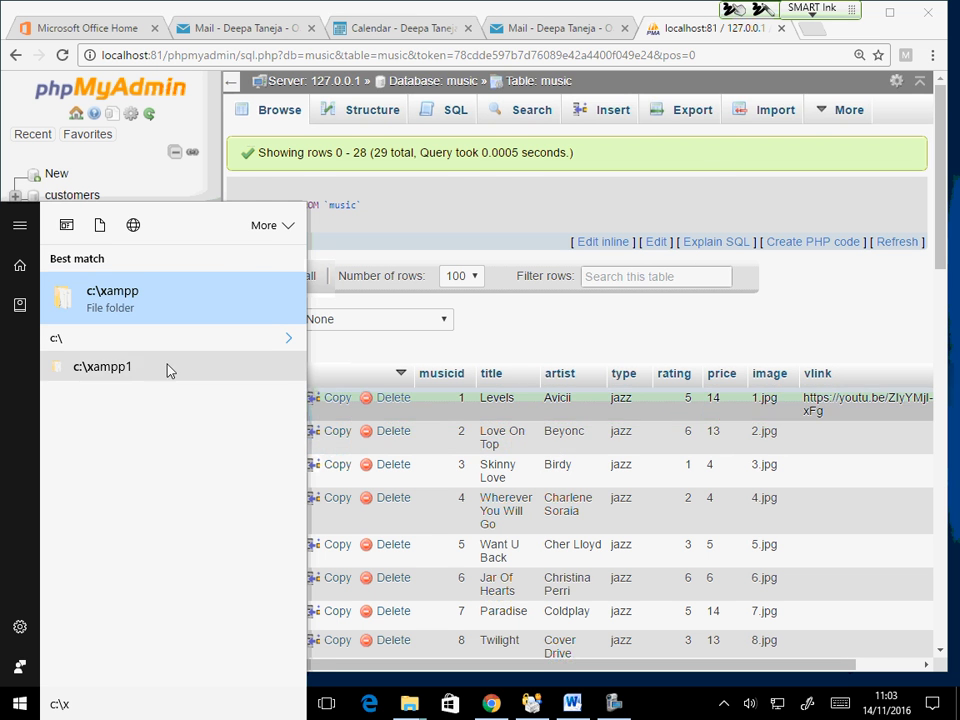
left_click(167, 368)
scroll(594, 461, "up", 6)
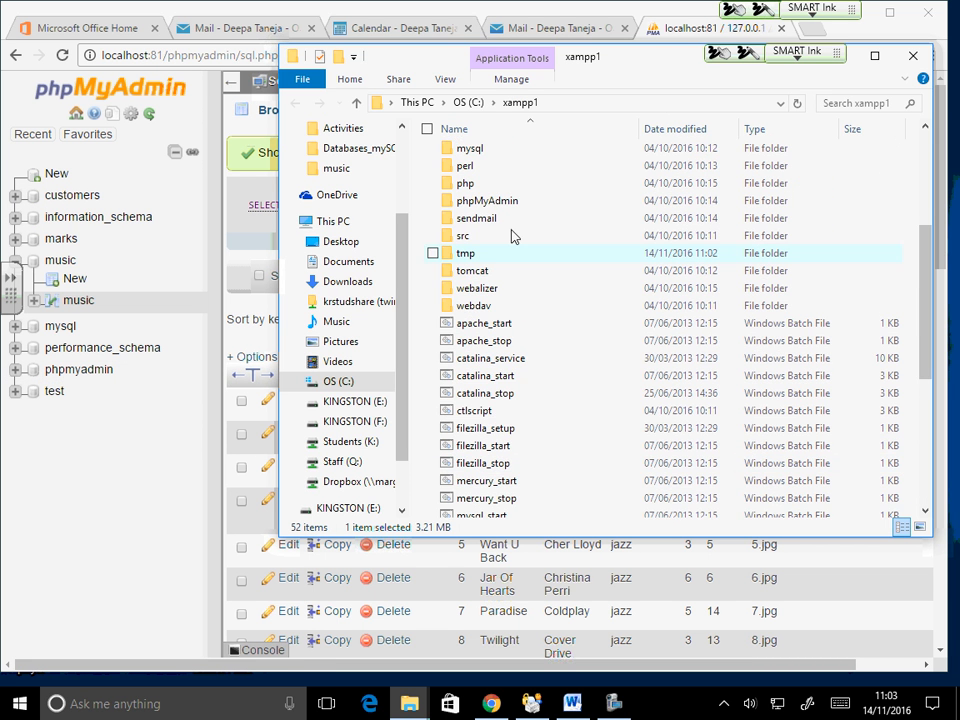
scroll(470, 290, "up", 4)
double_click(481, 241)
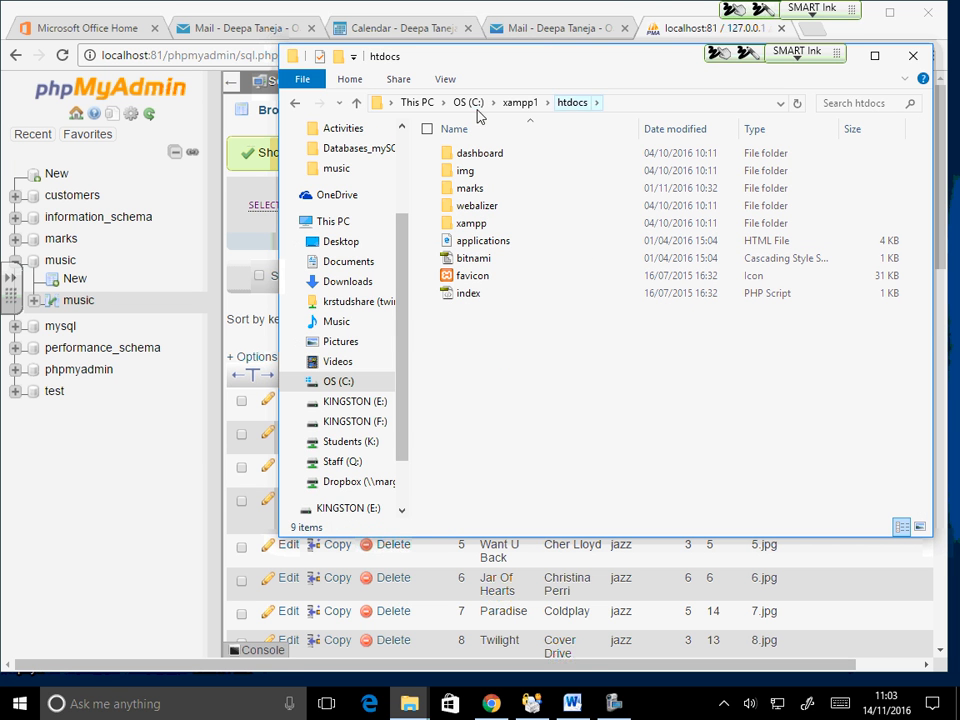
- Create a new folder named wmusic inside htdocs
right_click(557, 393)
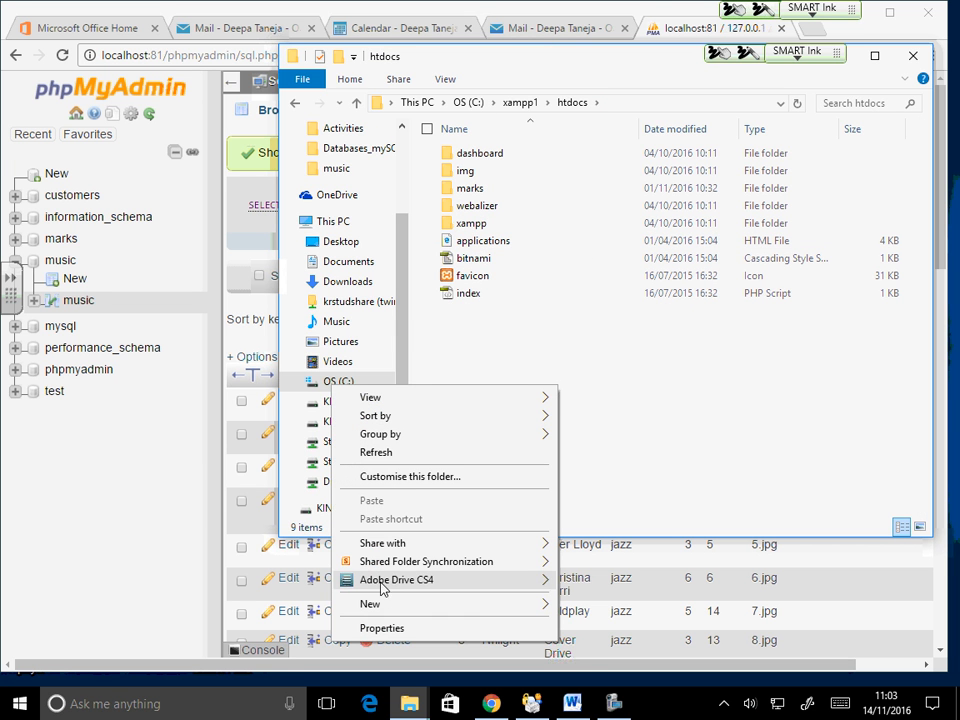
mouse_move(392, 604)
left_click(163, 396)
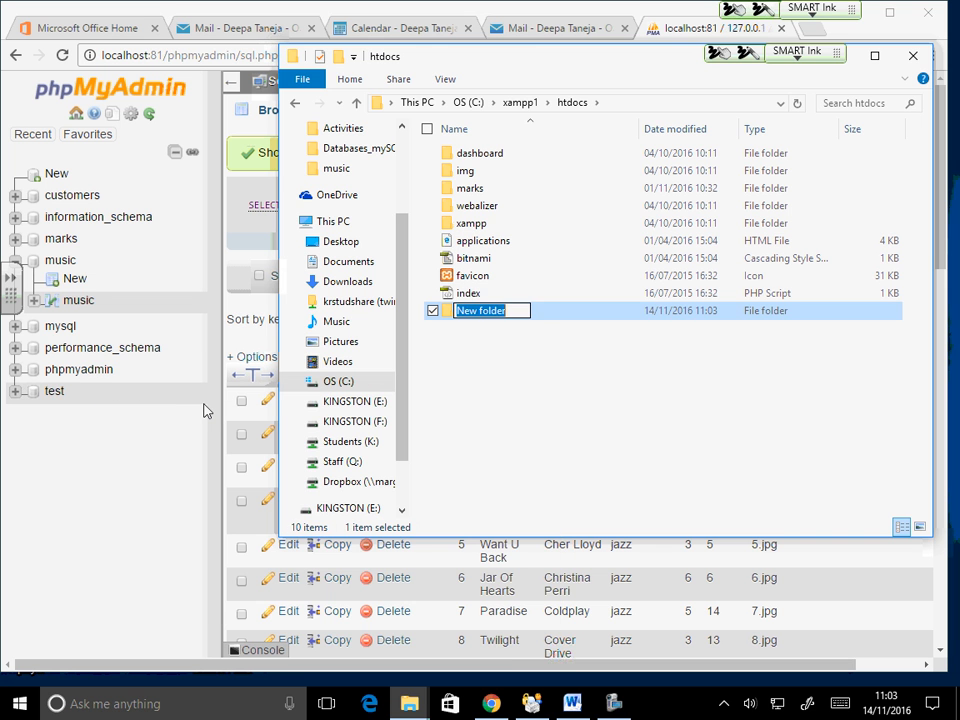
type("music")
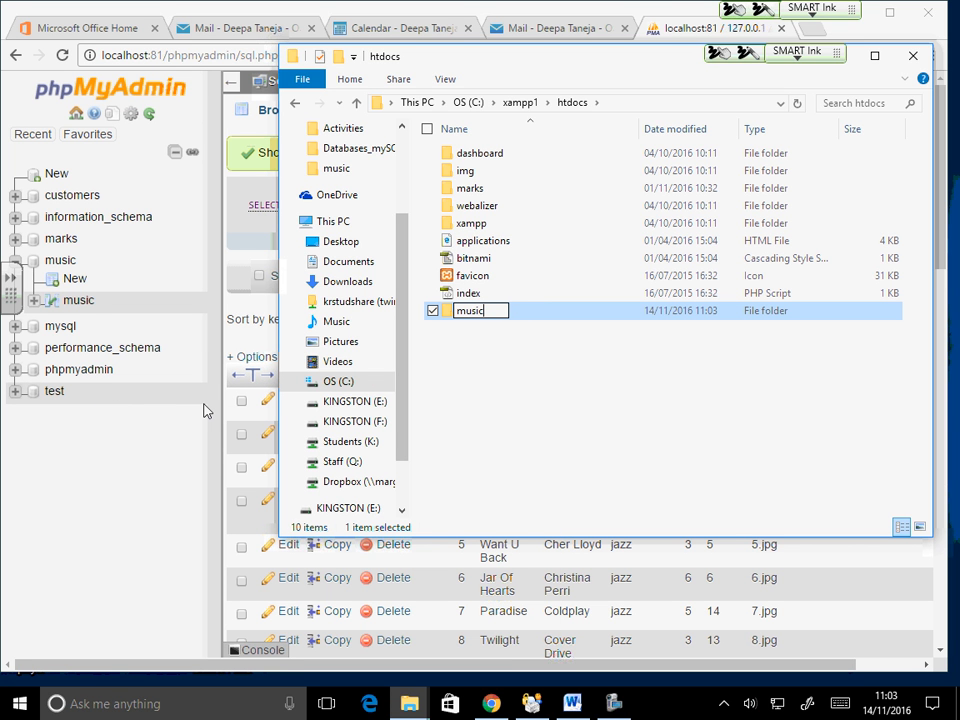
key("Home")
type("w")
left_click(495, 405)
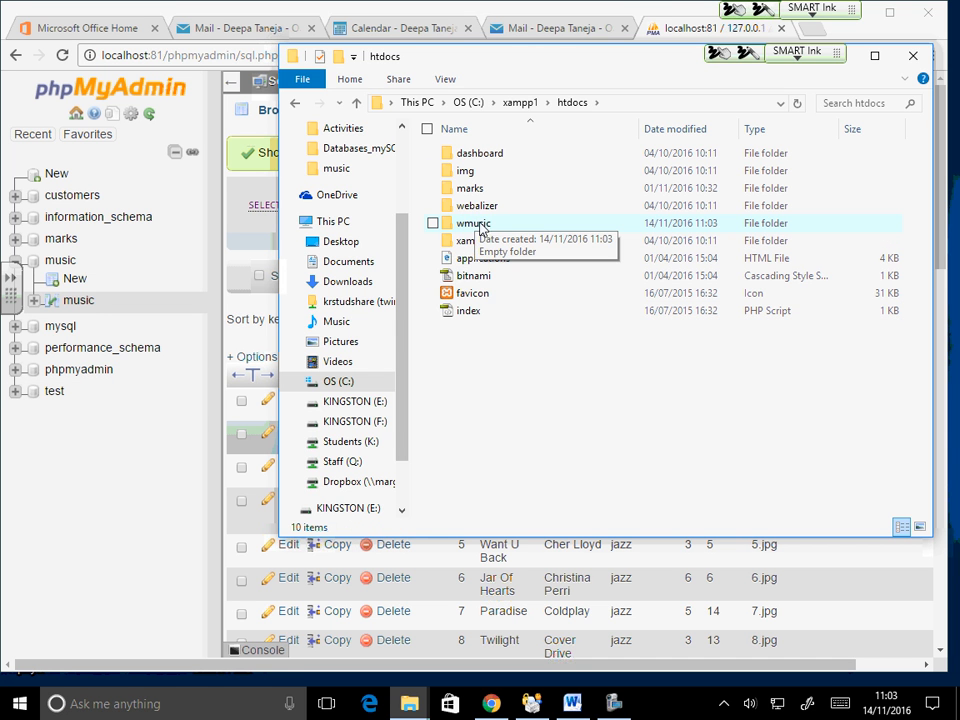
left_click(477, 228)
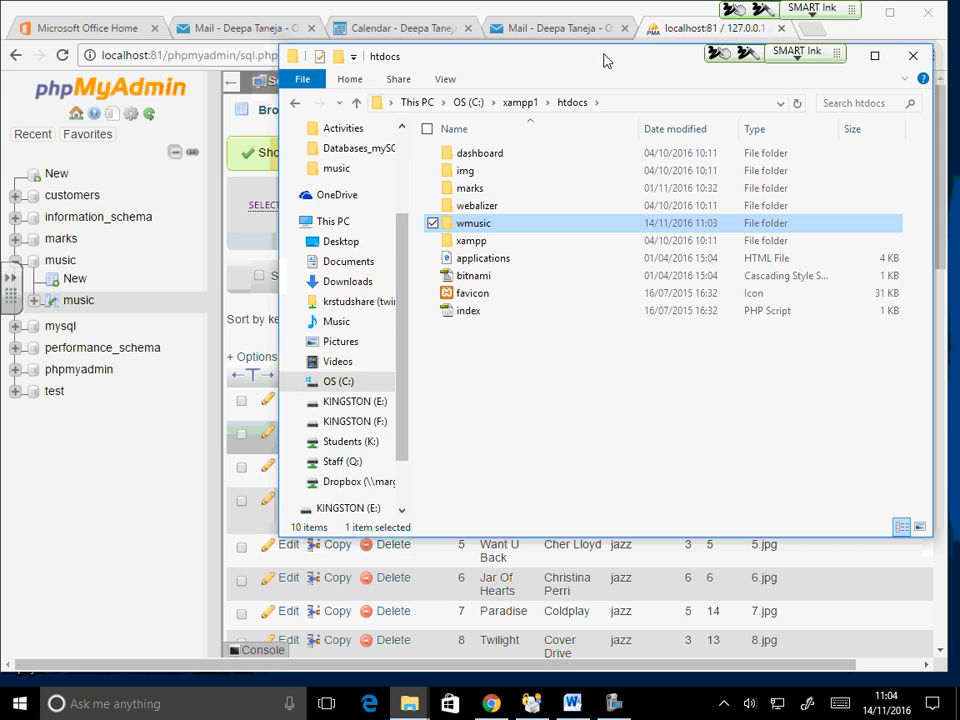
- Minimise the htdocs and browser windows and launch Adobe Dreamweaver CS4
left_click_drag(456, 50, 254, 142)
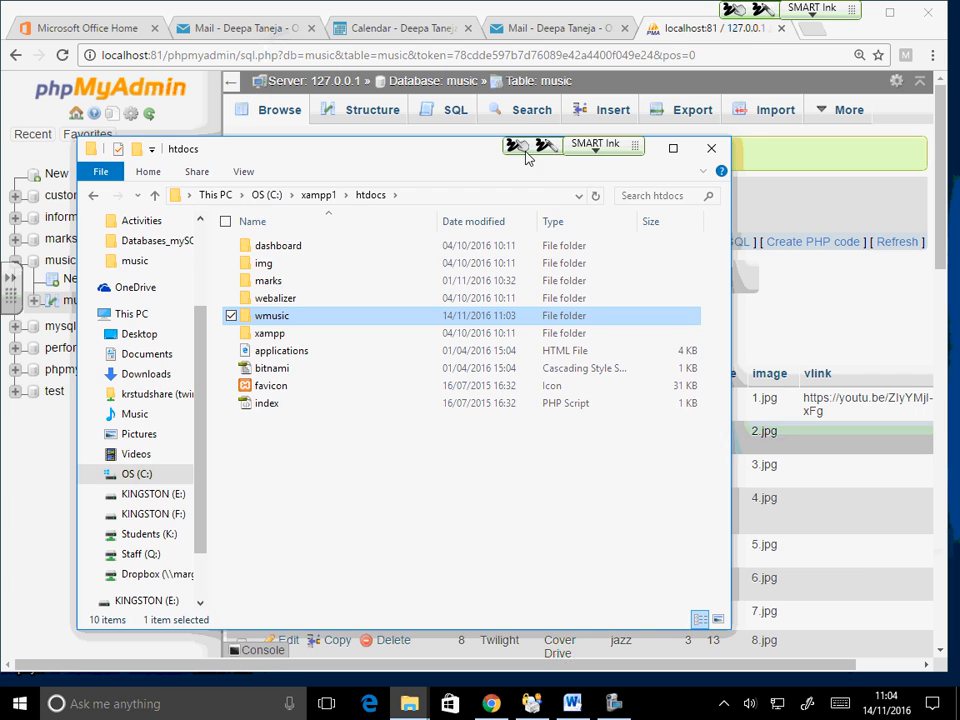
left_click(645, 152)
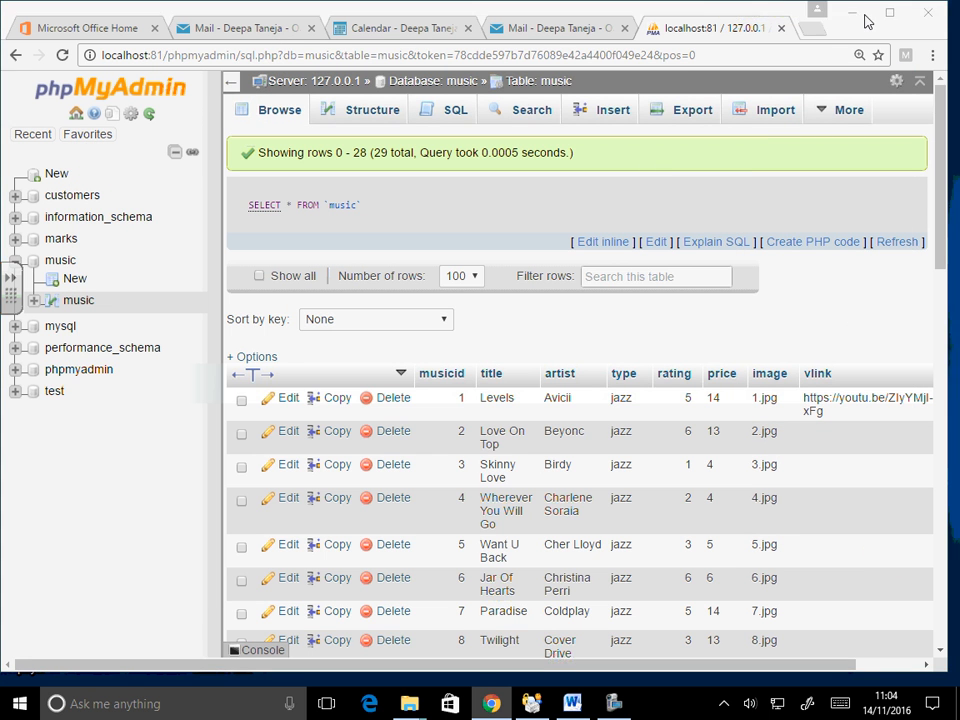
left_click(862, 14)
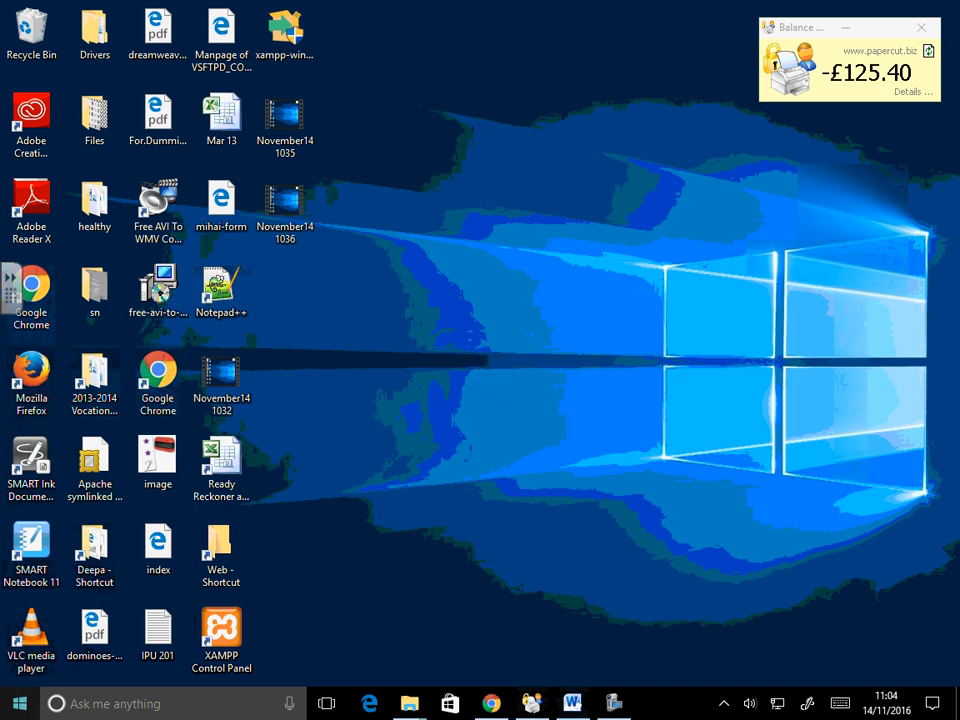
key("super")
left_click(110, 343)
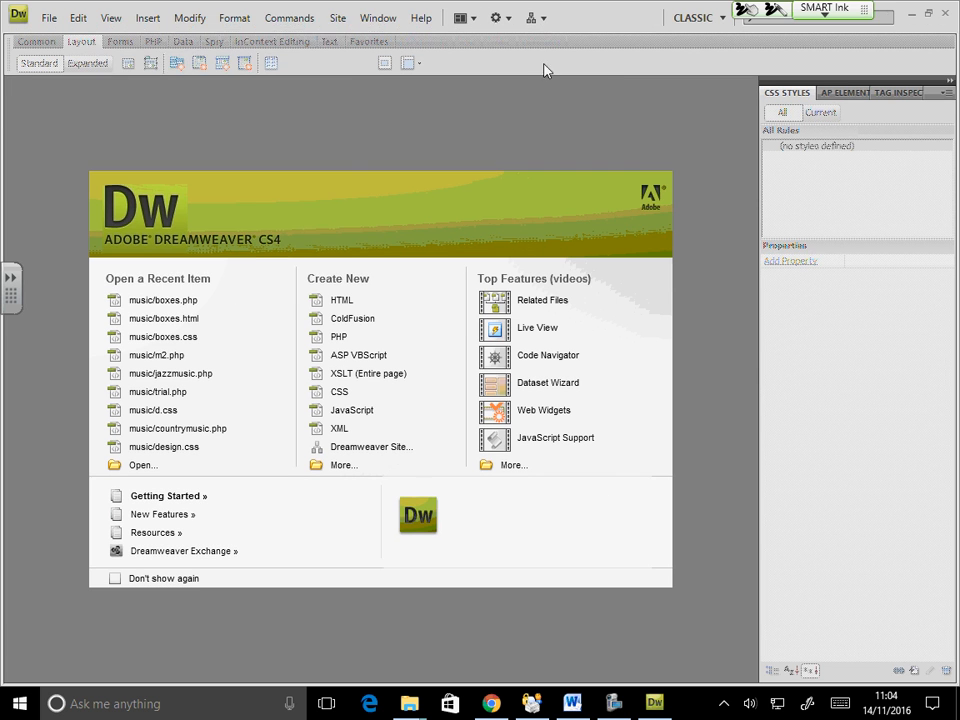
- Start a new site definition and name the site Music
left_click(337, 18)
left_click(272, 44)
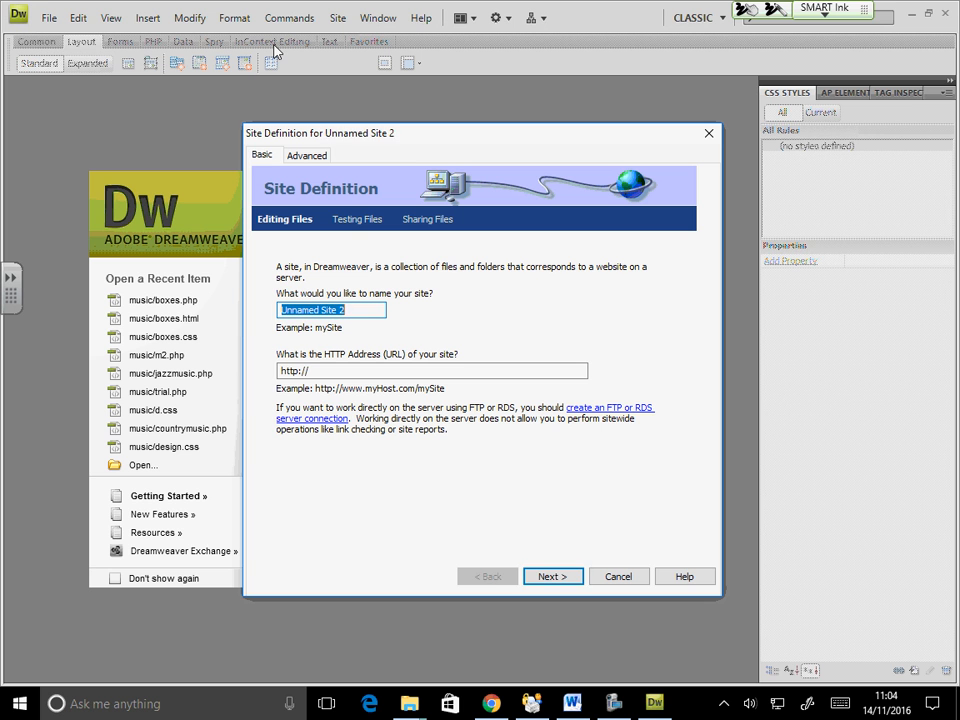
key("BackSpace")
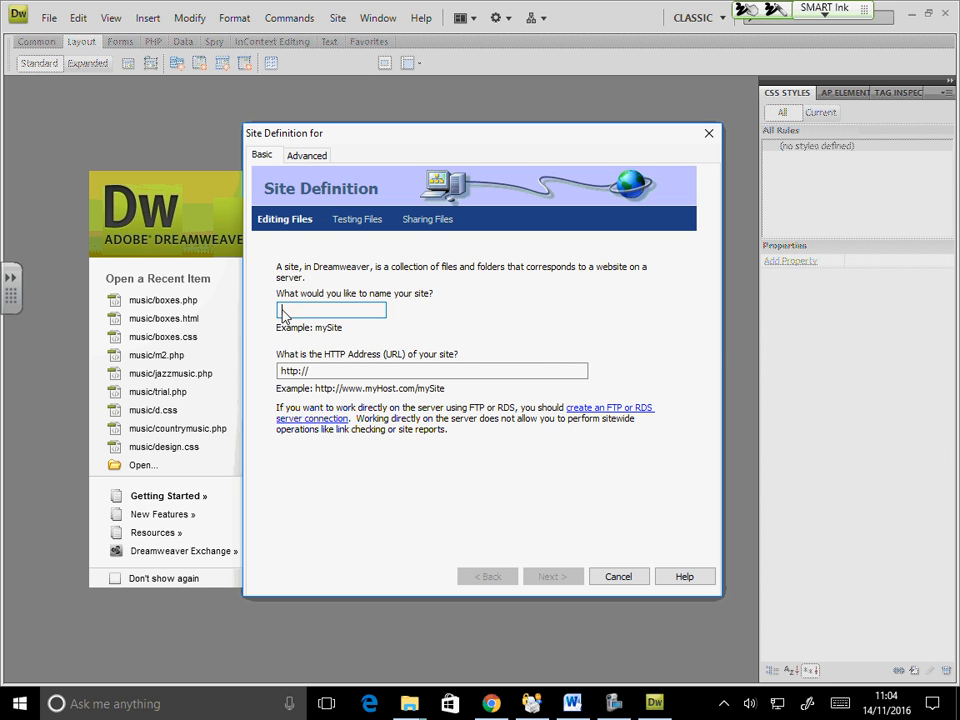
type("Music")
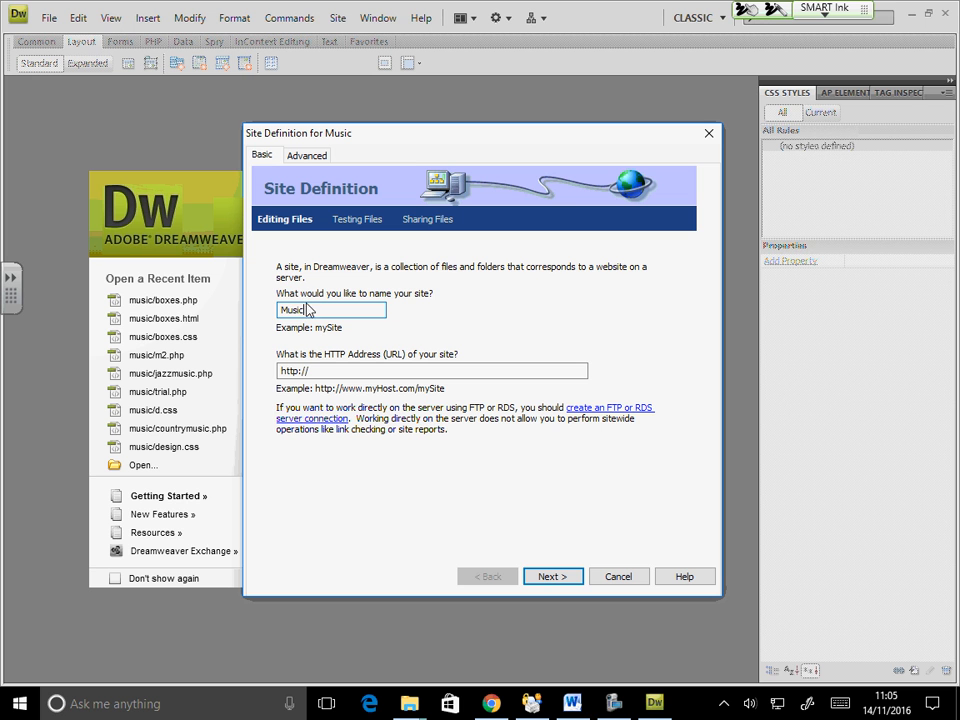
left_click_drag(305, 310, 249, 317)
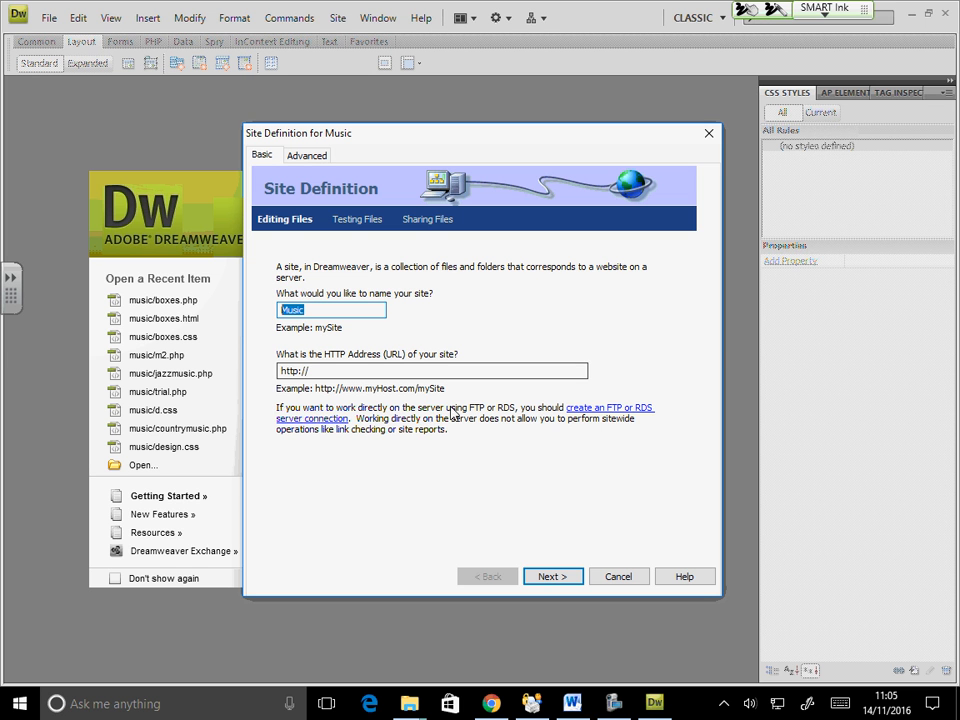
left_click(420, 372)
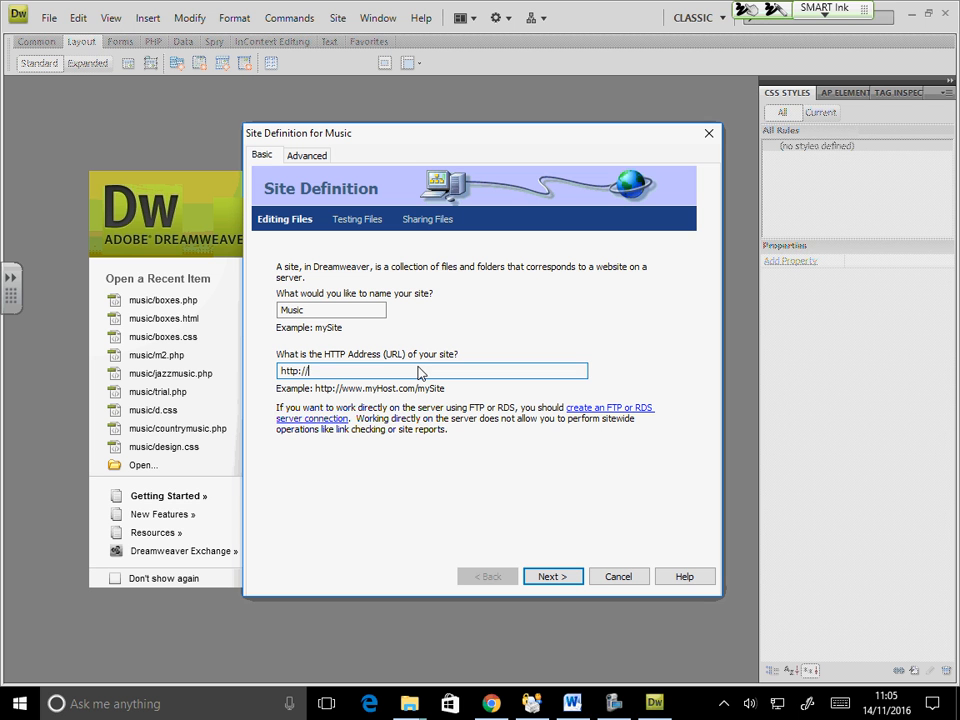
type("localhost:81/w")
key("BackSpace")
type("wmusic")
left_click(540, 578)
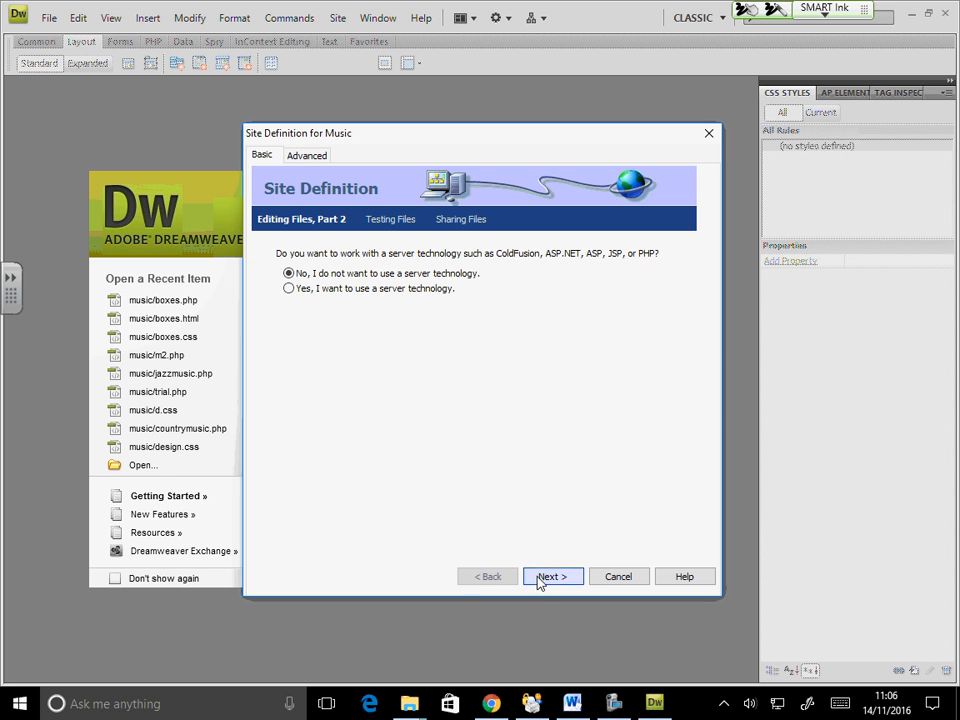
- Choose to use a server technology, select PHP MySQL, and continue to the file storage settings
left_click(374, 291)
left_click(376, 329)
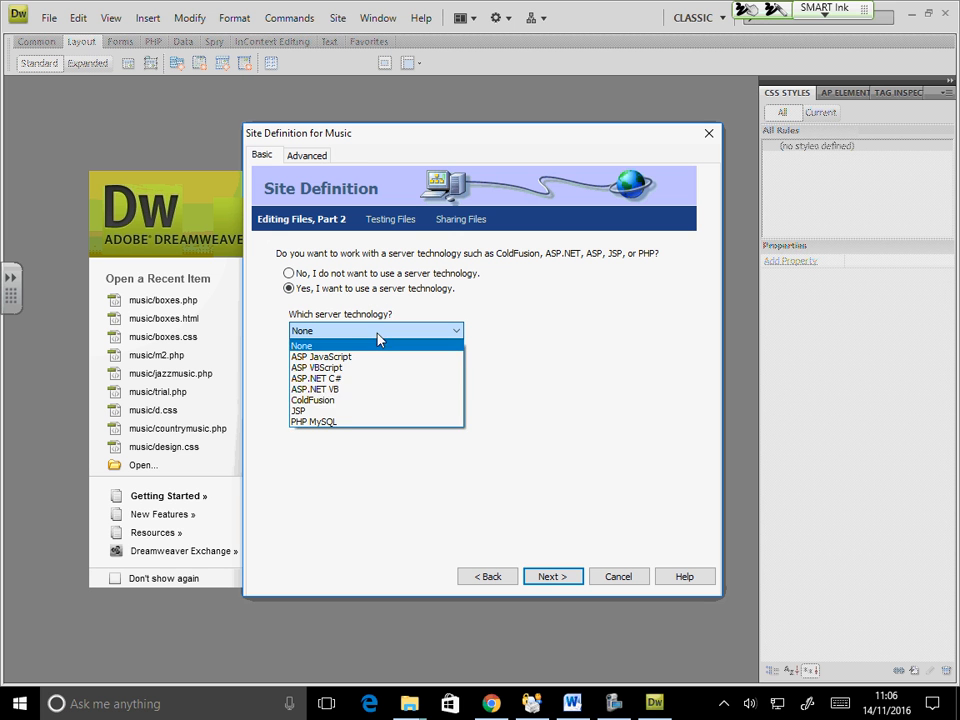
left_click(336, 422)
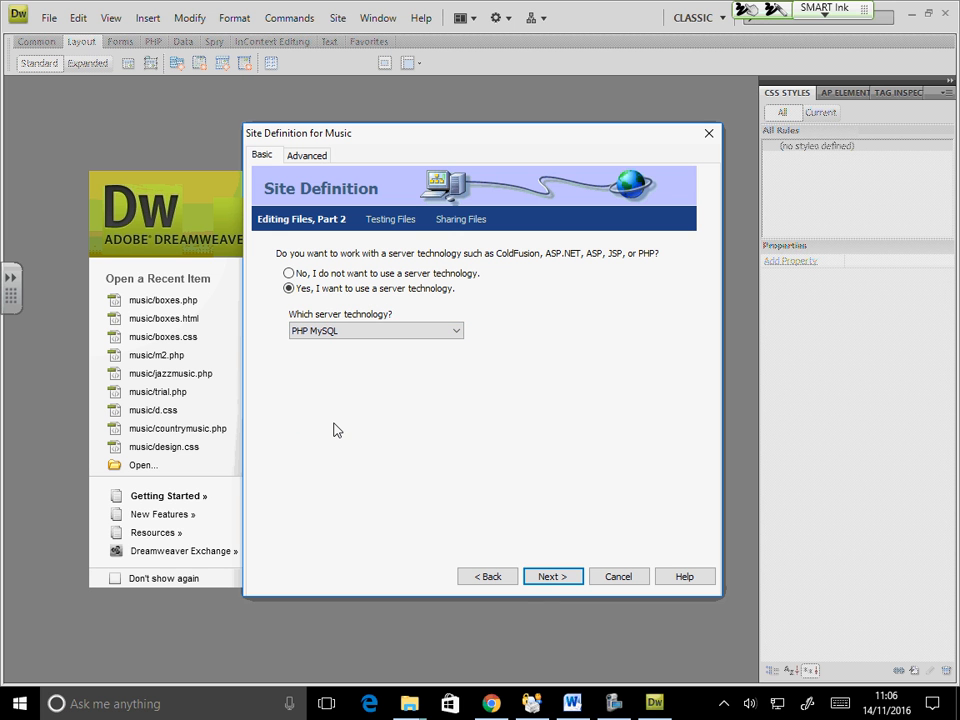
left_click(549, 580)
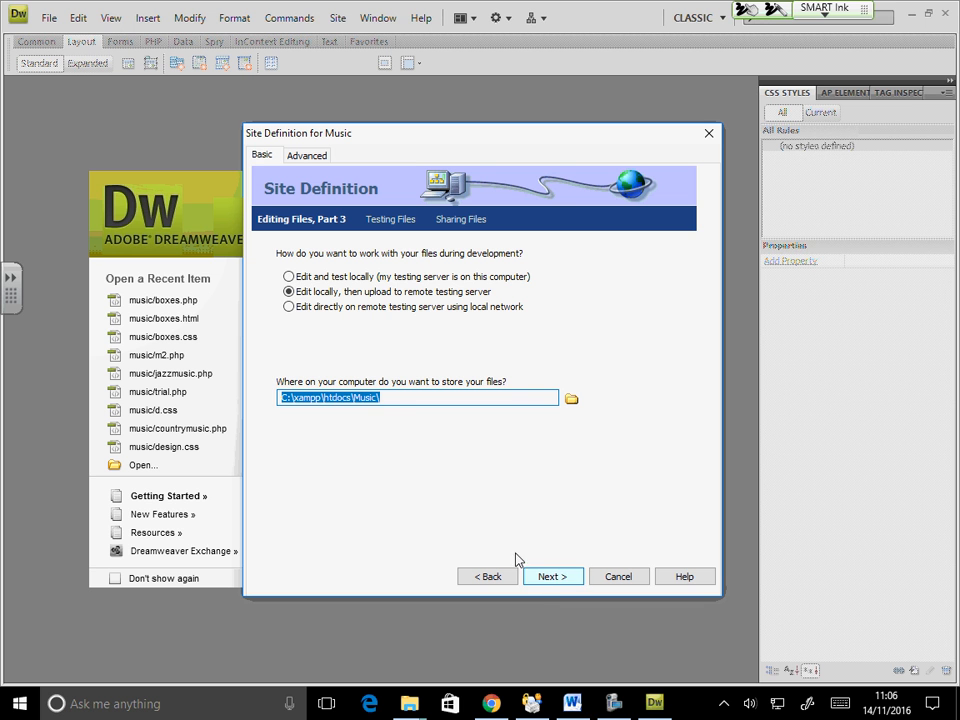
- Choose to edit and test locally, and browse to the C:\xampp1\htdocs folder for the site's local root
left_click(340, 282)
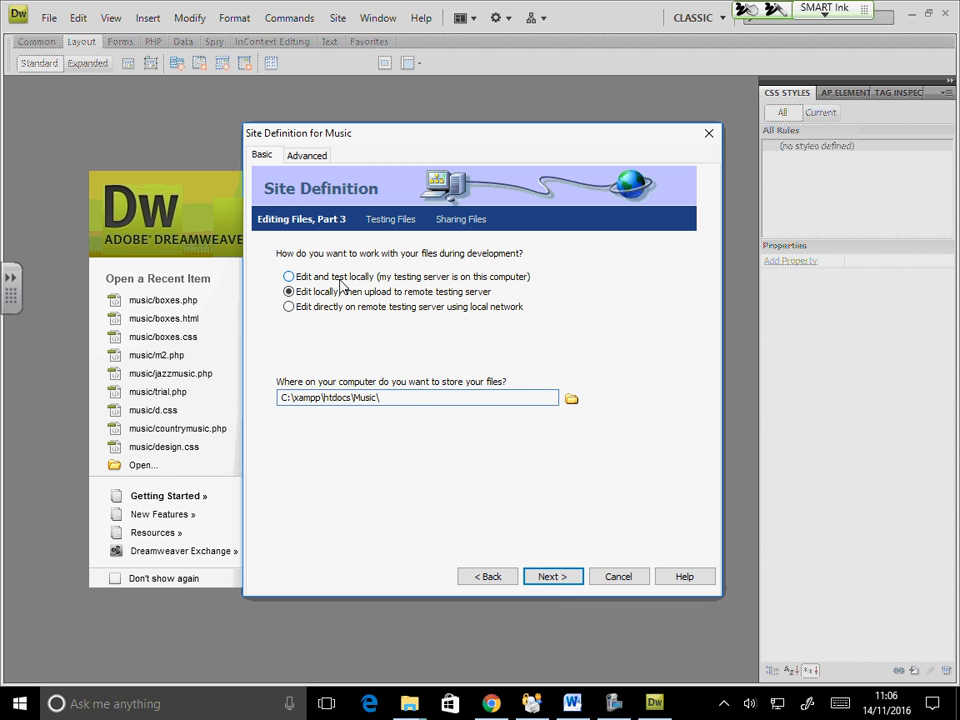
left_click(340, 283)
left_click(572, 400)
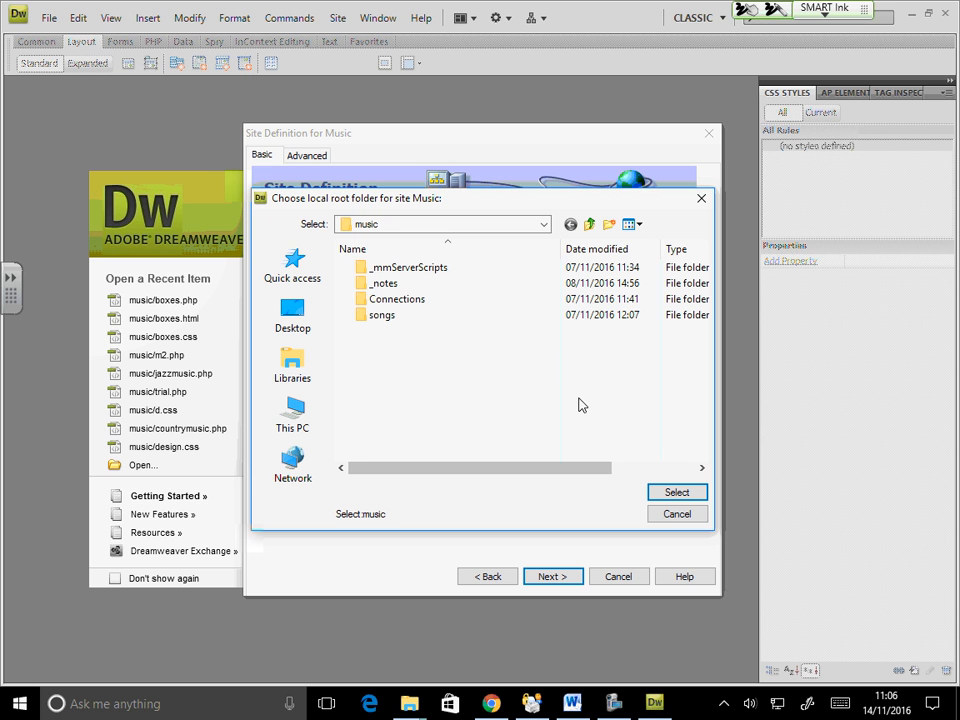
left_click(590, 225)
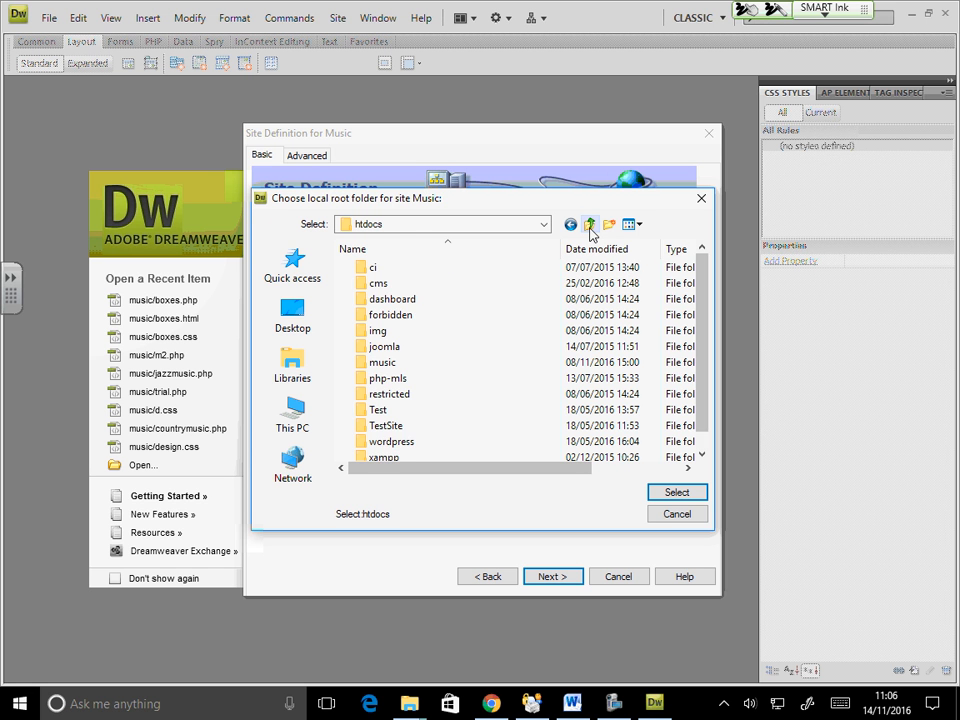
left_click(590, 225)
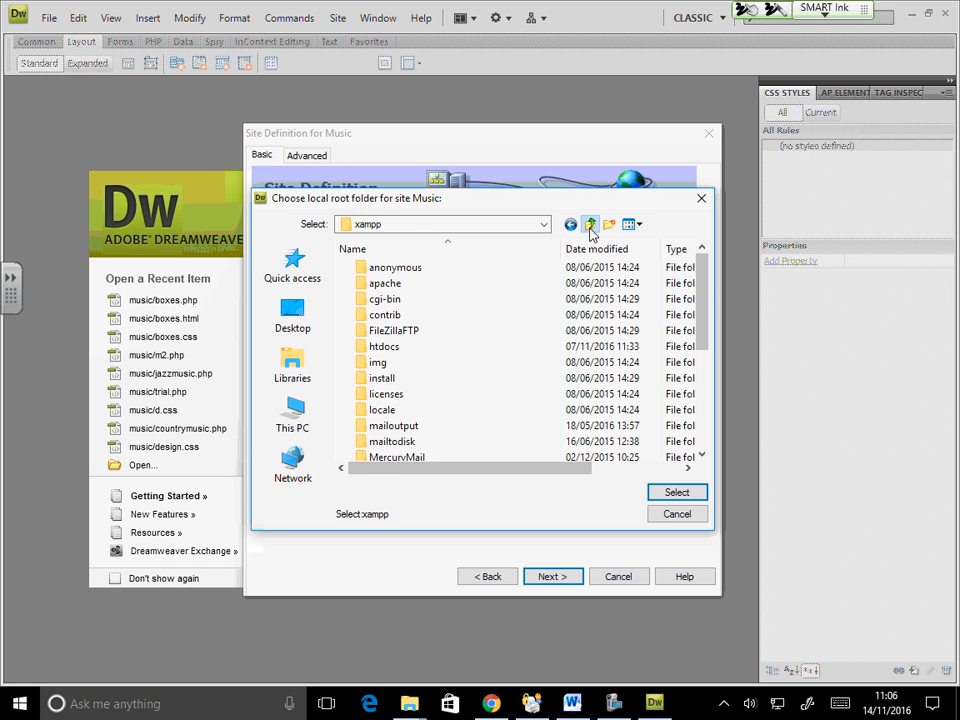
left_click(590, 225)
scroll(480, 390, "down", 3)
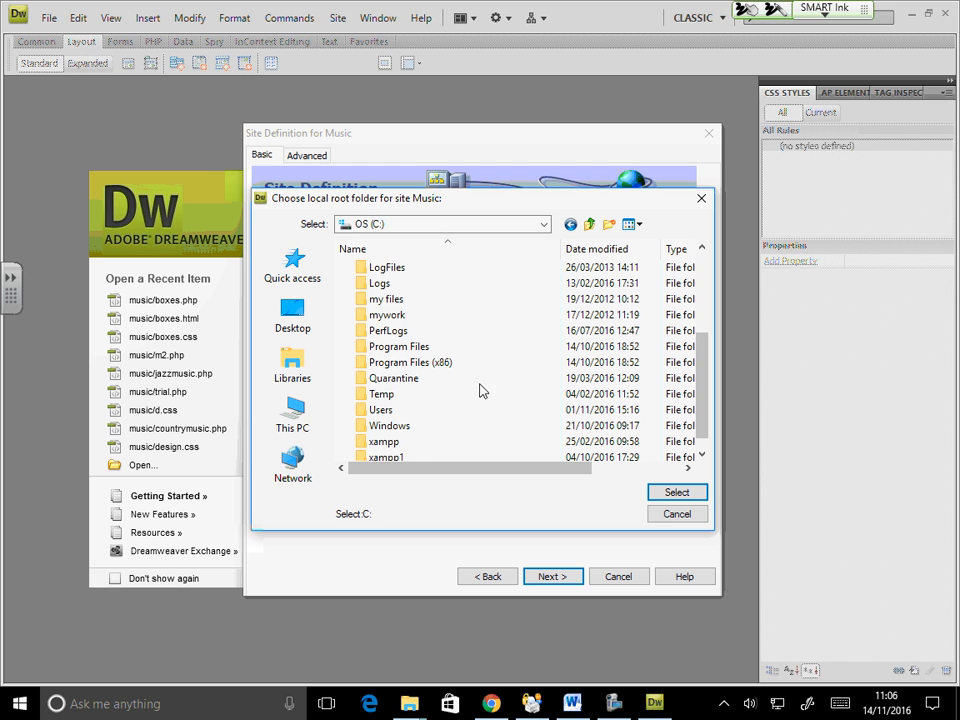
double_click(422, 459)
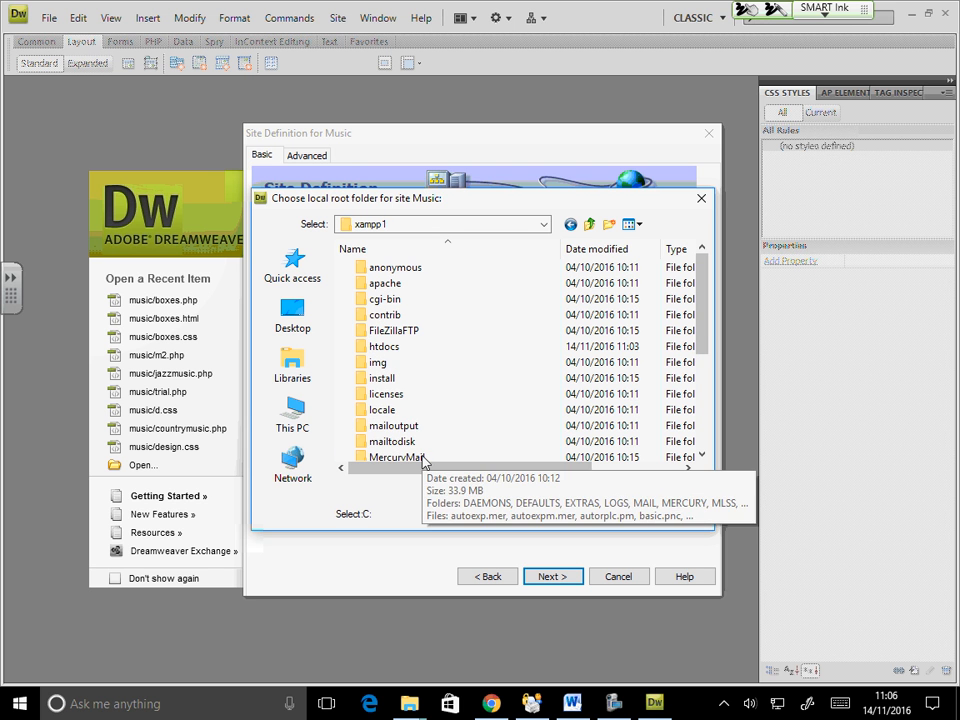
left_click(383, 346)
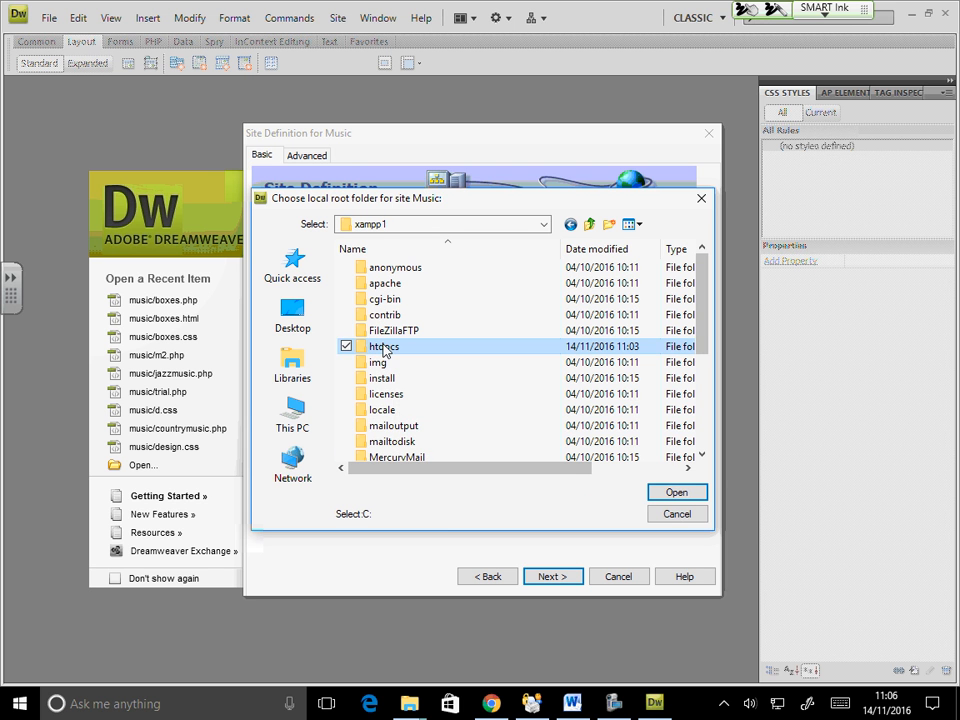
double_click(383, 346)
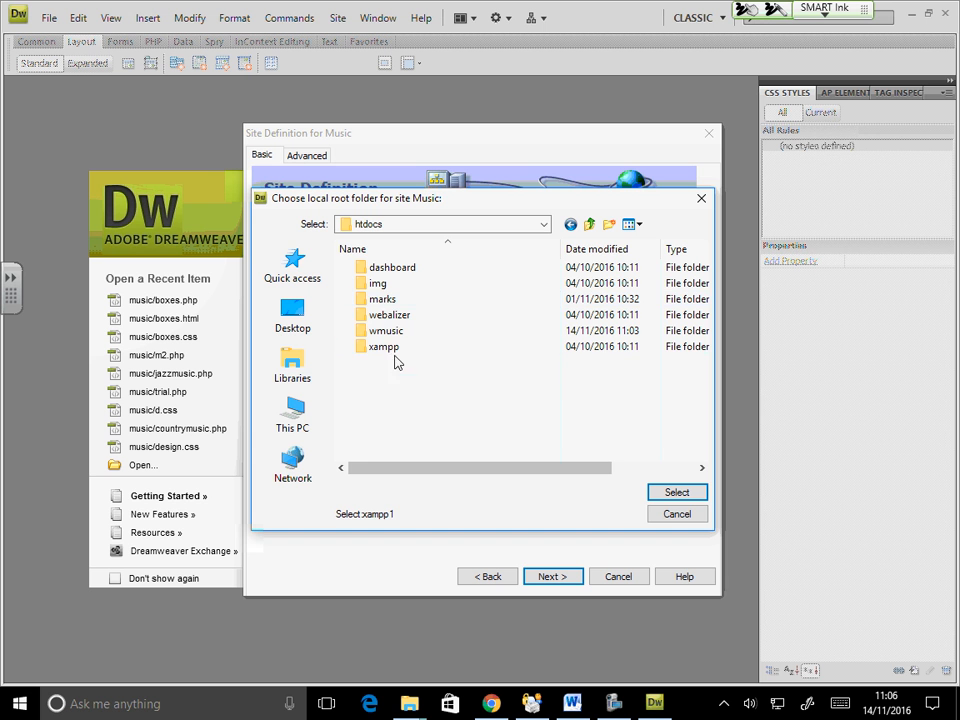
- Set the file storage folder to C:\xampp1\htdocs\wmusic and continue to the testing settings
left_click(393, 336)
left_click(659, 493)
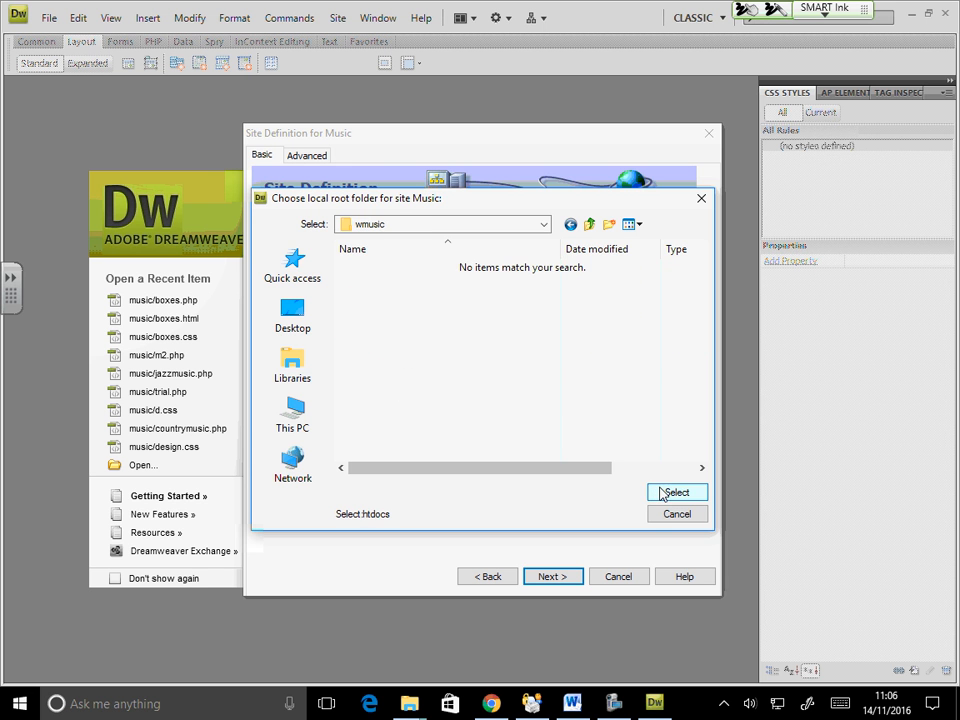
left_click(676, 492)
left_click(380, 398)
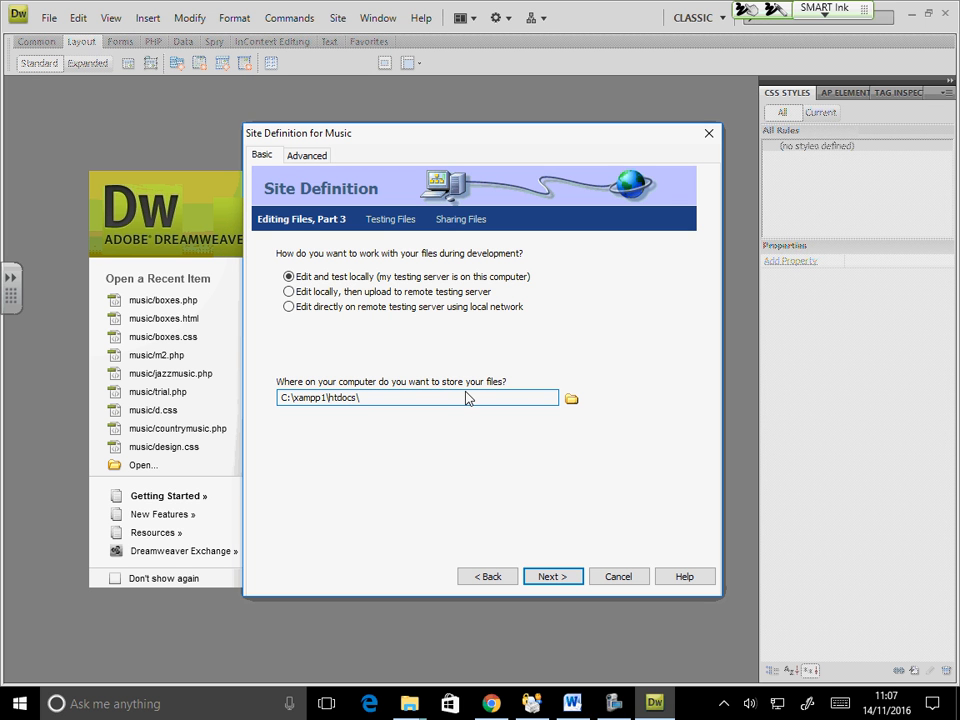
type("wmusic")
left_click(566, 580)
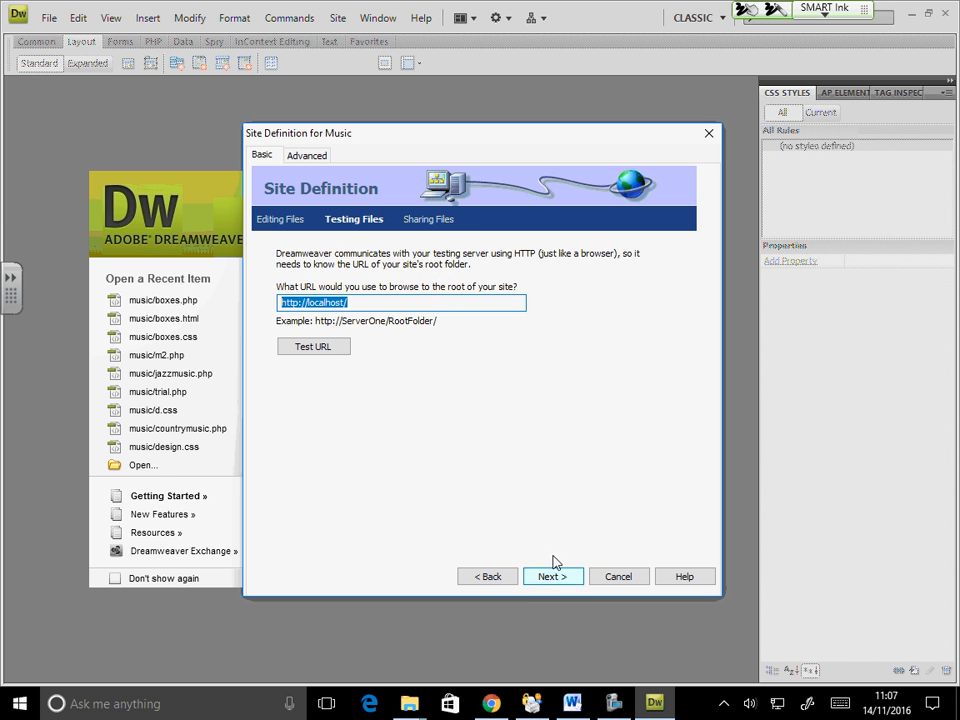
left_click(401, 304)
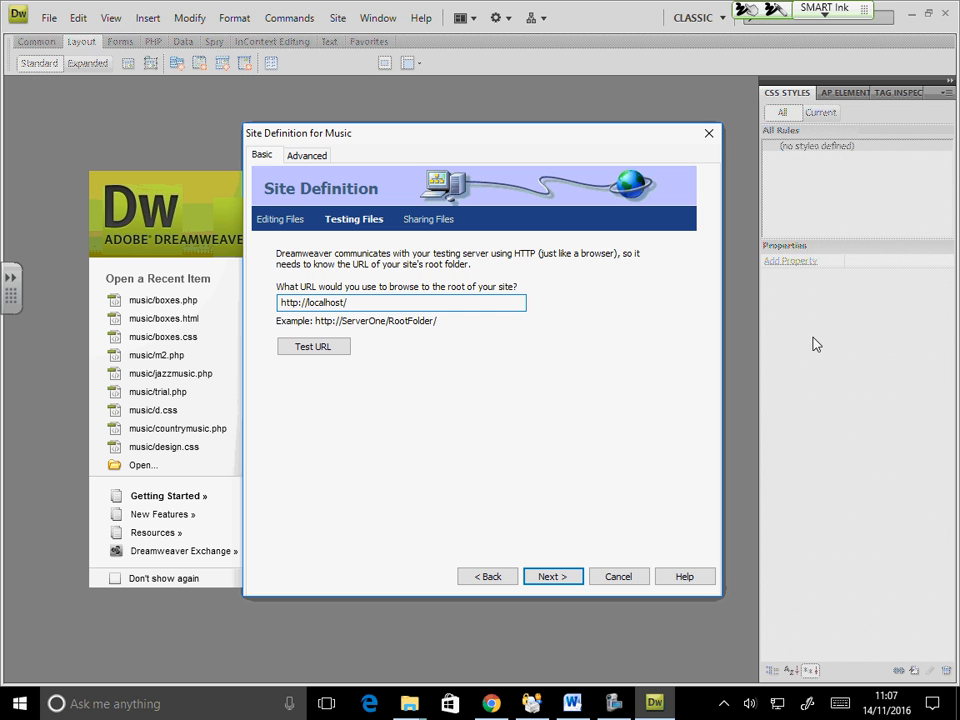
key("BackSpace")
type(":81/wmusic/")
left_click(300, 350)
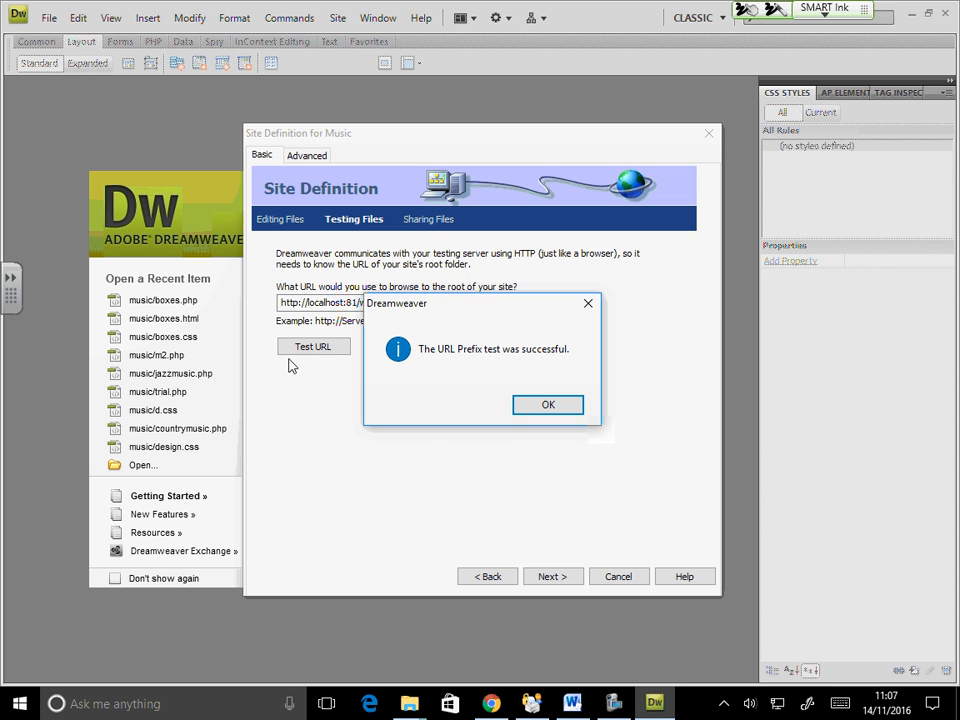
left_click(522, 406)
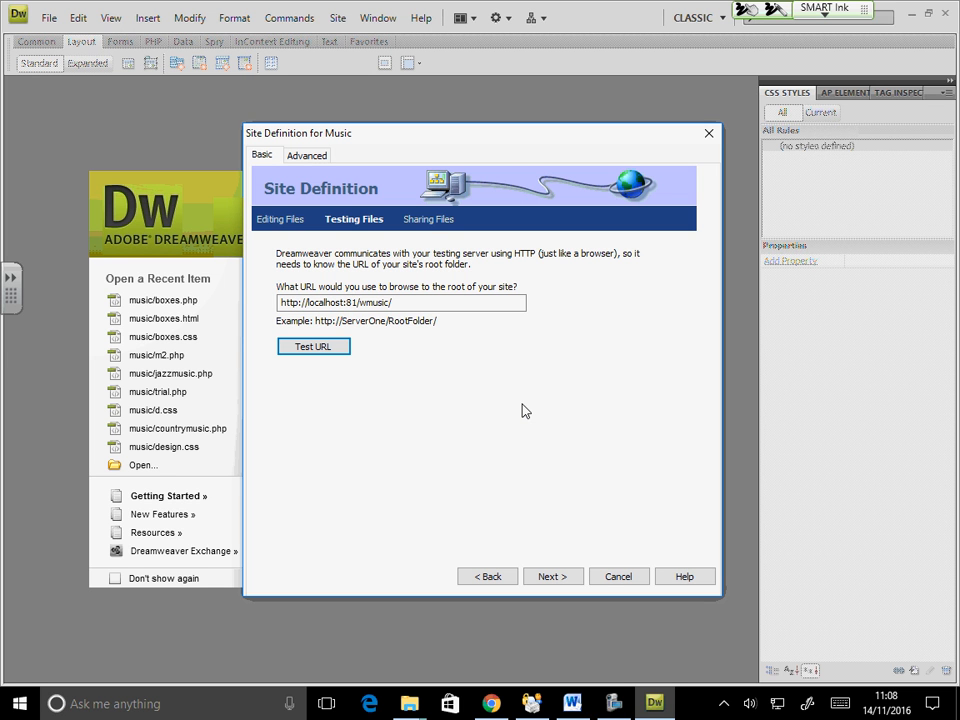
- Check the advanced Local Info and Testing Server settings, including the URL prefix, and save the Music site definition
left_click(295, 157)
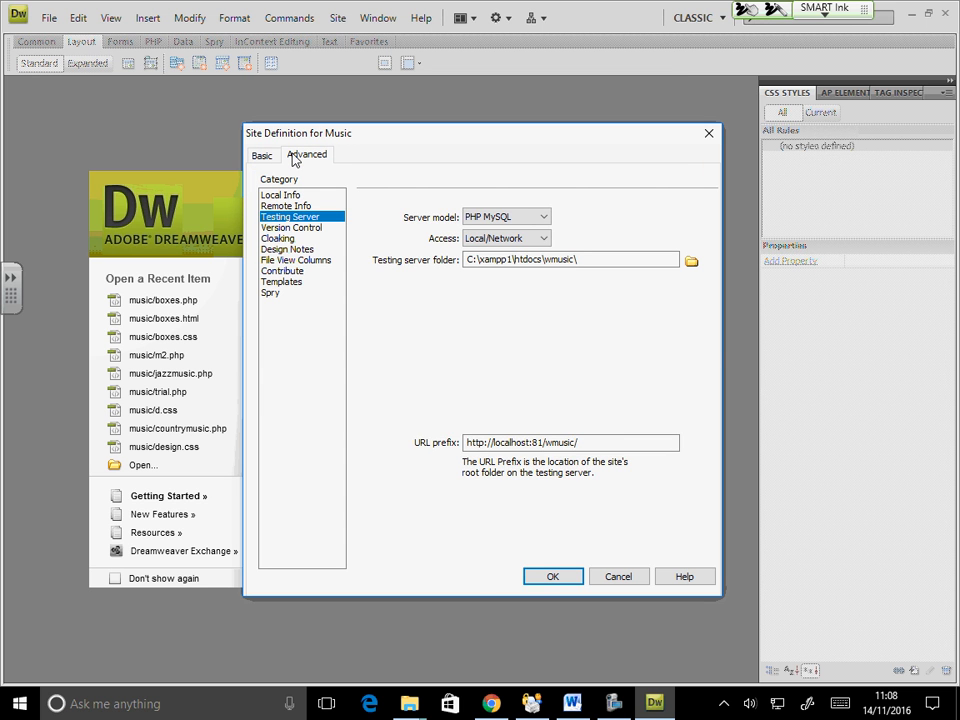
left_click(286, 197)
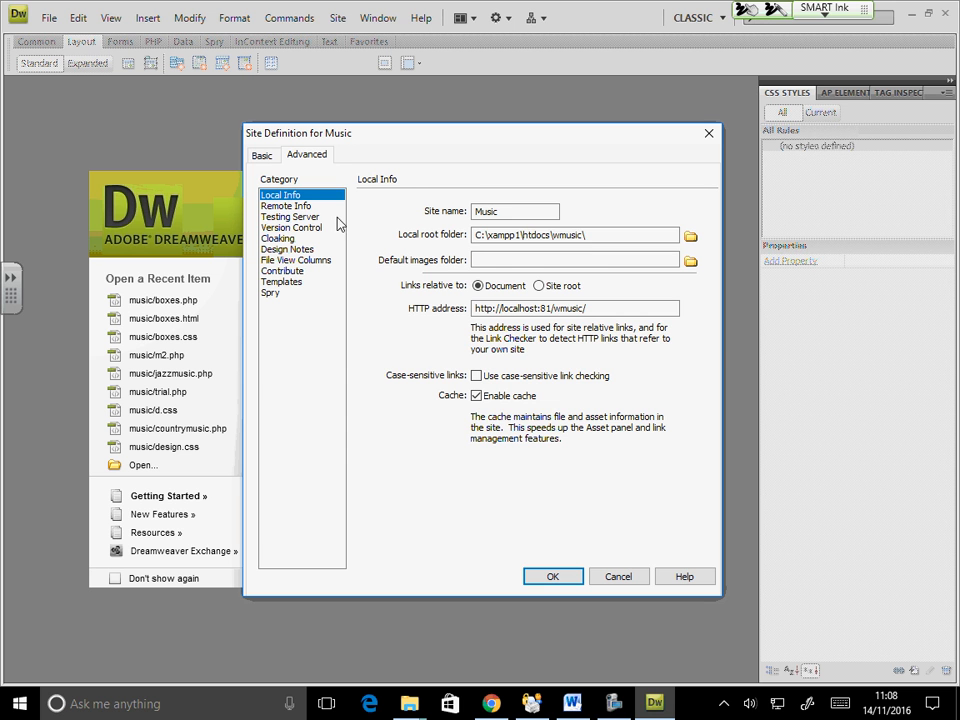
left_click(303, 217)
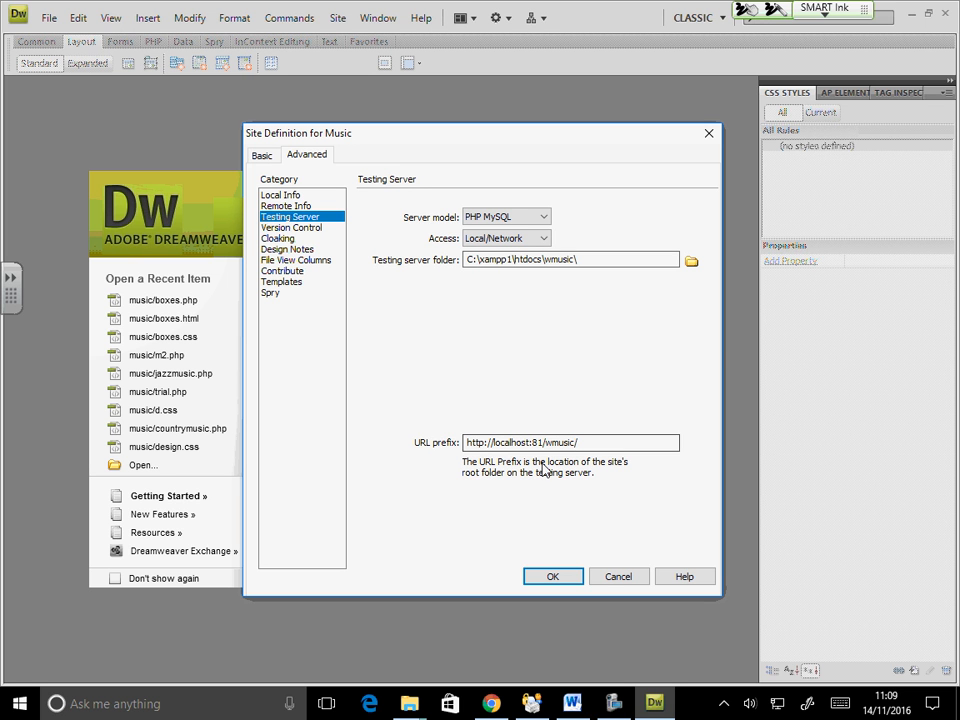
left_click(589, 442)
double_click(565, 445)
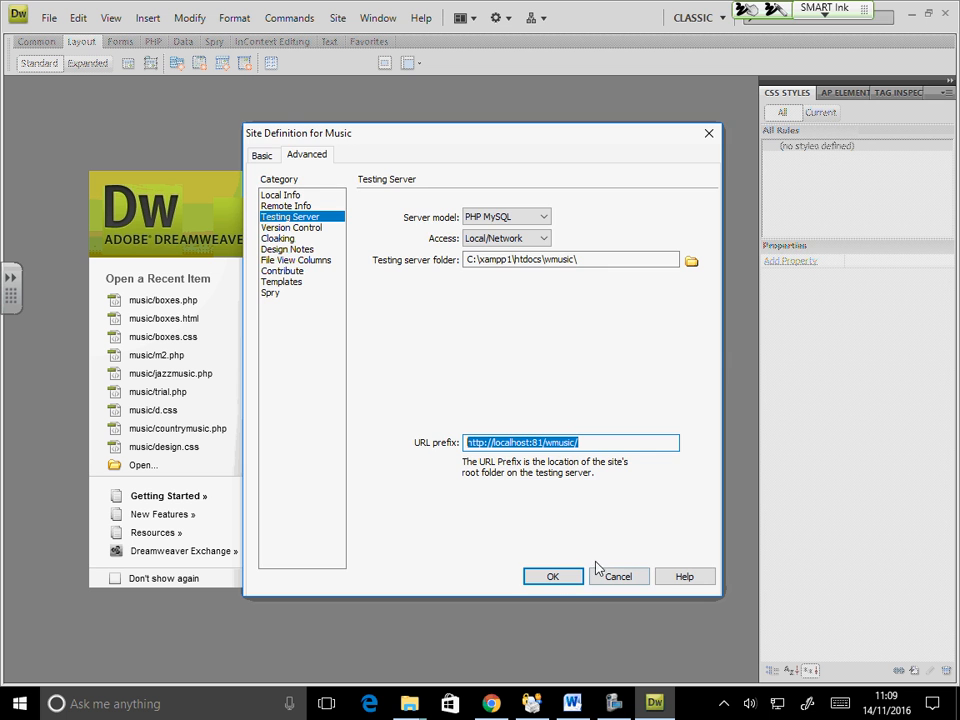
left_click(556, 576)
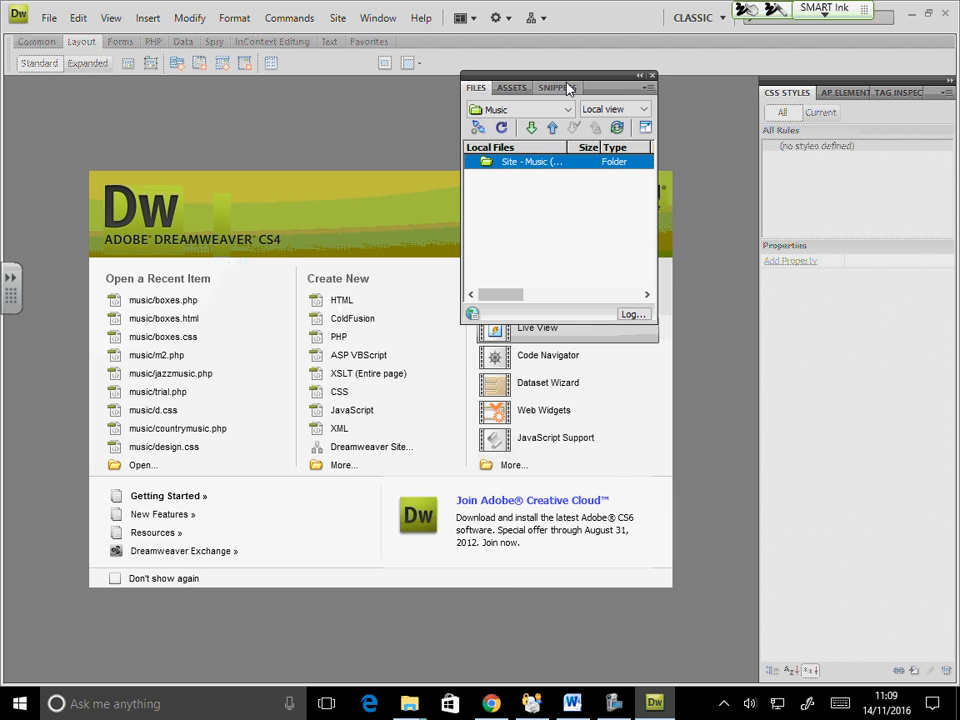
- Move the Files panel below the CSS styles list and create a blank PHP page with no layout
left_click_drag(566, 78, 868, 307)
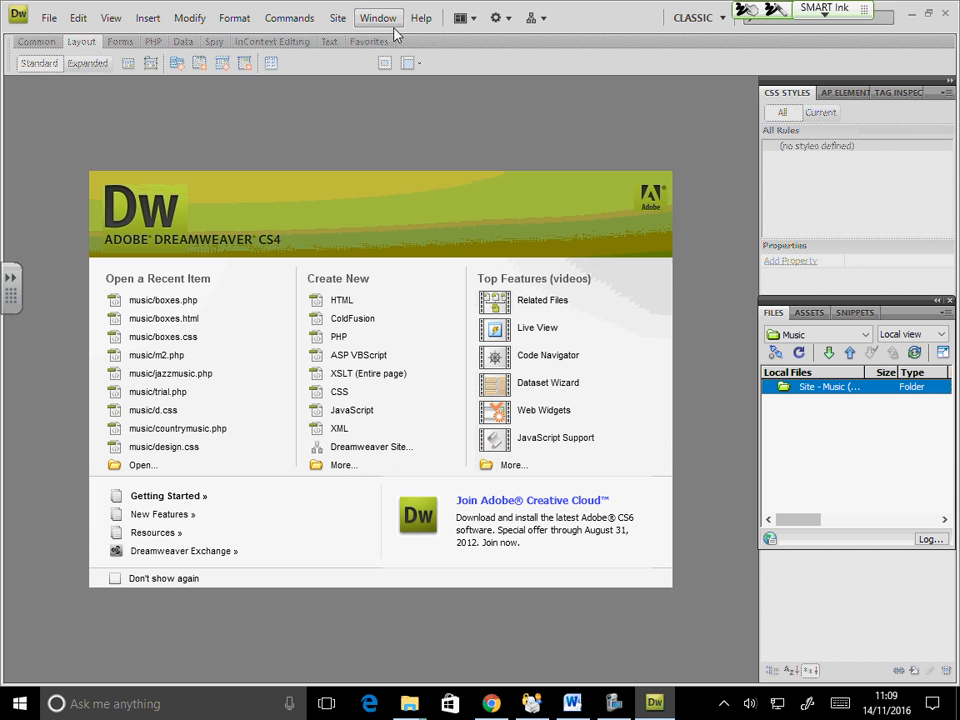
left_click(55, 22)
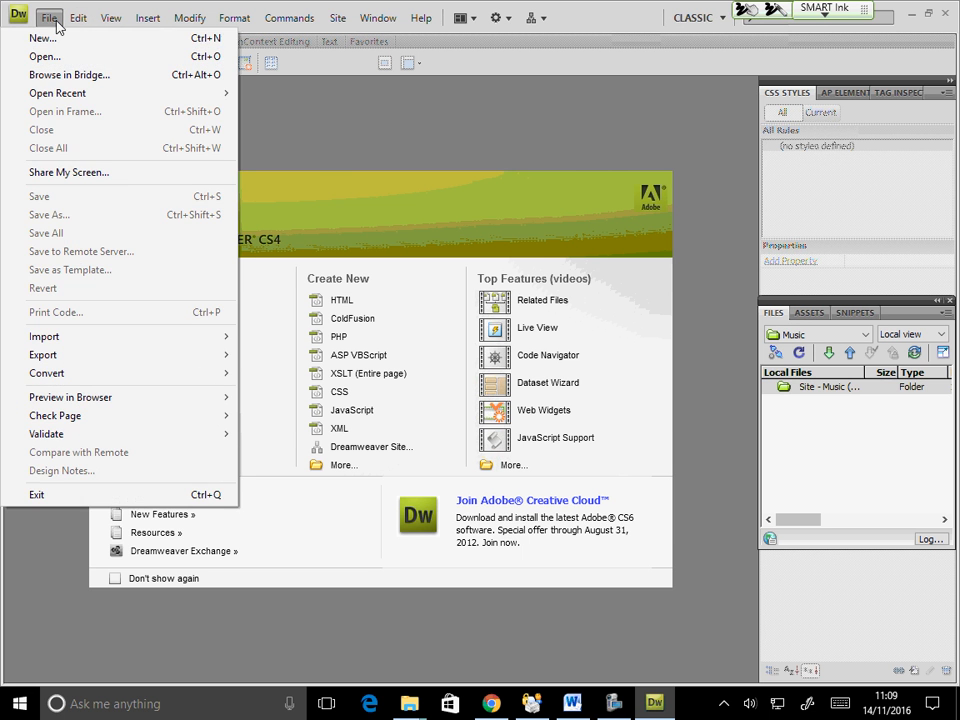
left_click(55, 37)
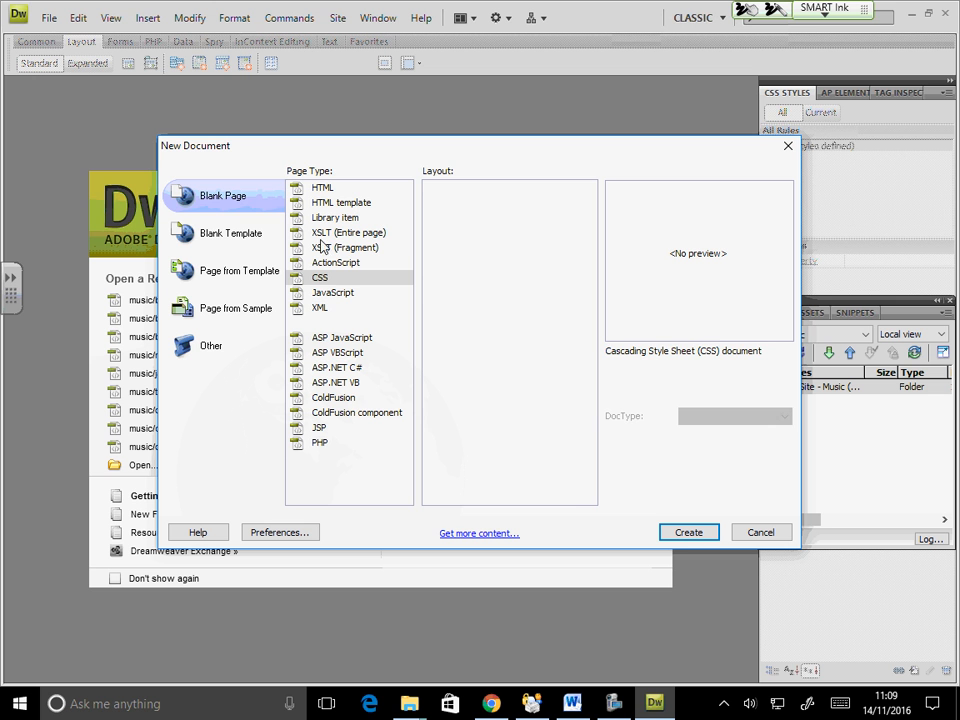
left_click(322, 442)
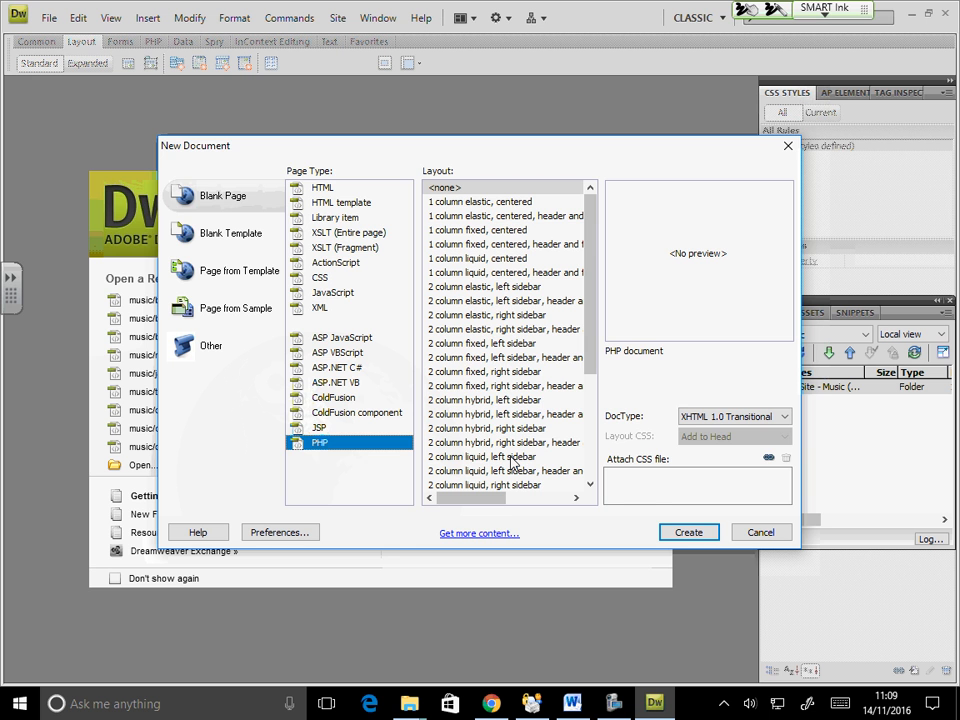
left_click(680, 532)
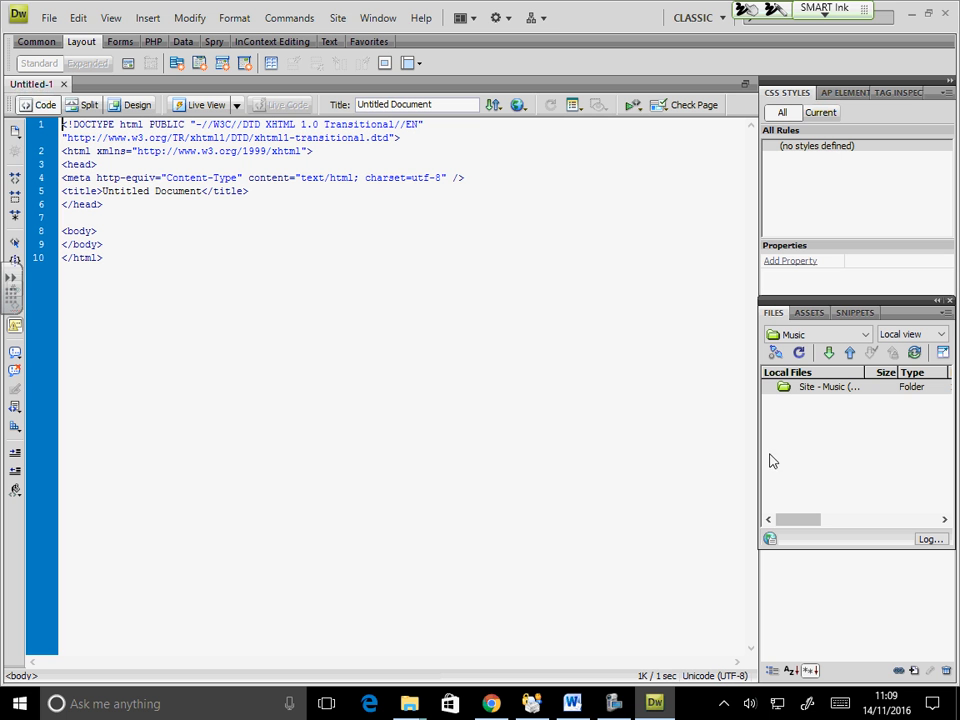
- Show the Databases panel clear of the Files panel and switch the new page to Design view
left_click(348, 22)
left_click(378, 20)
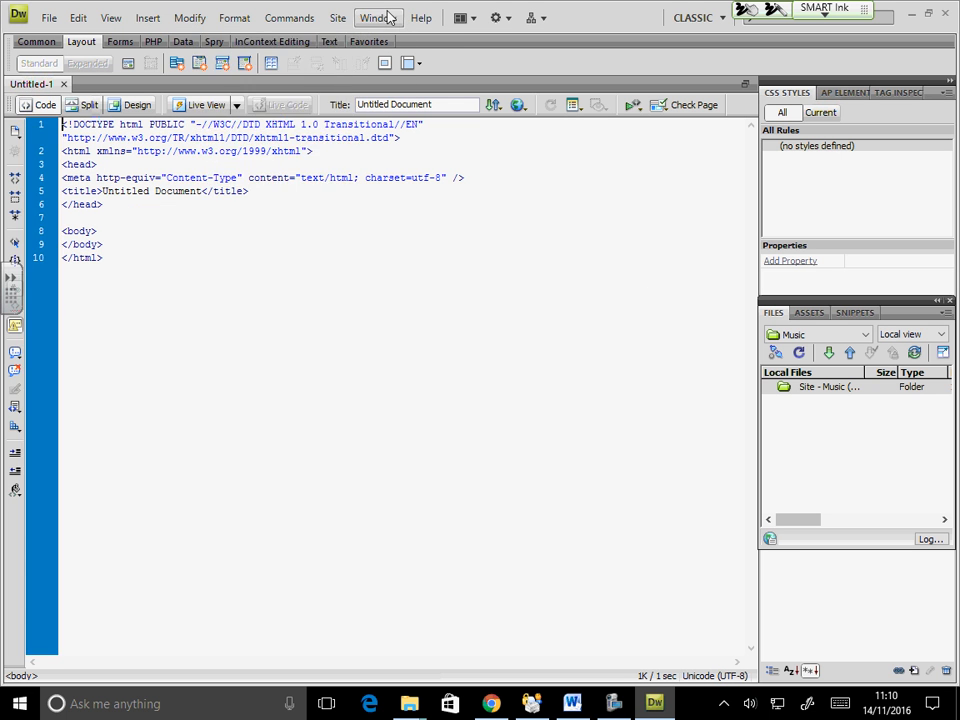
left_click(253, 124)
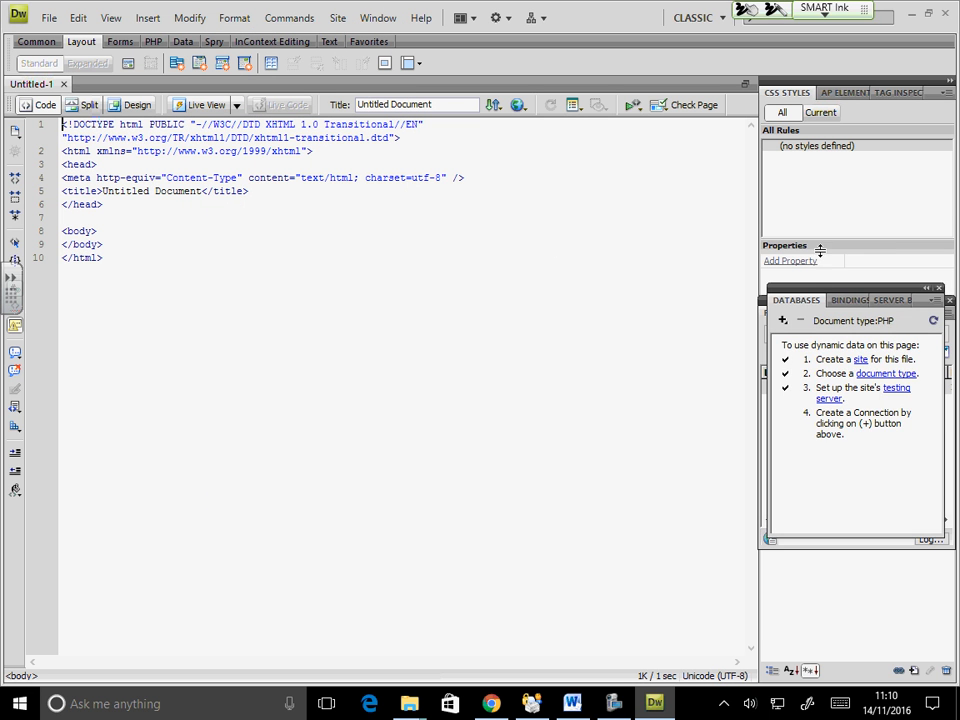
left_click_drag(823, 287, 623, 130)
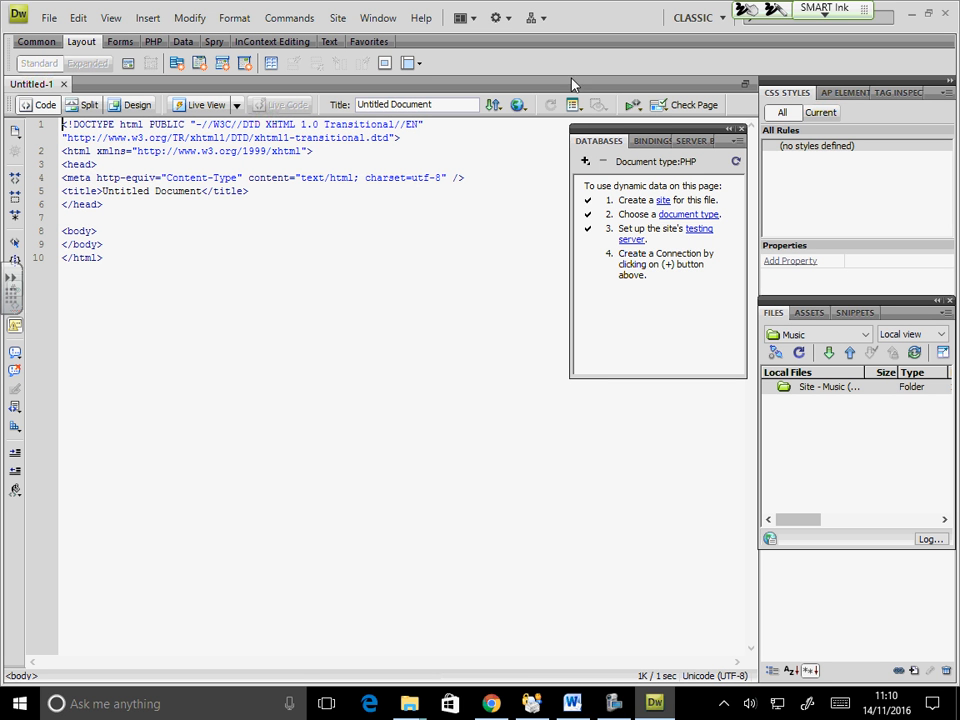
left_click(137, 105)
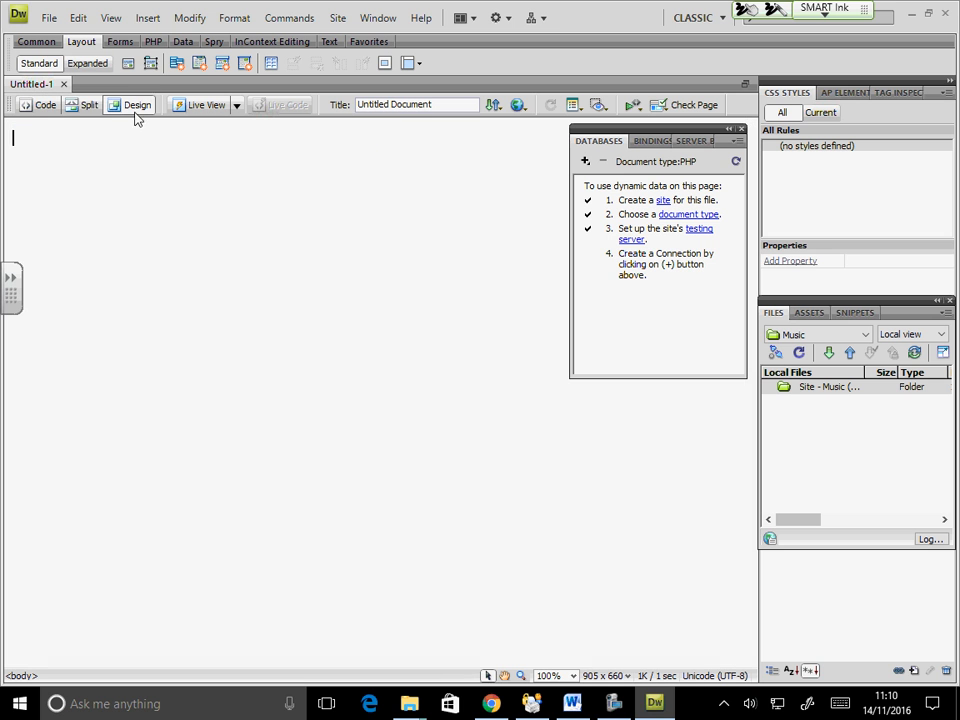
- Start a new MySQL connection and name it music
left_click(587, 163)
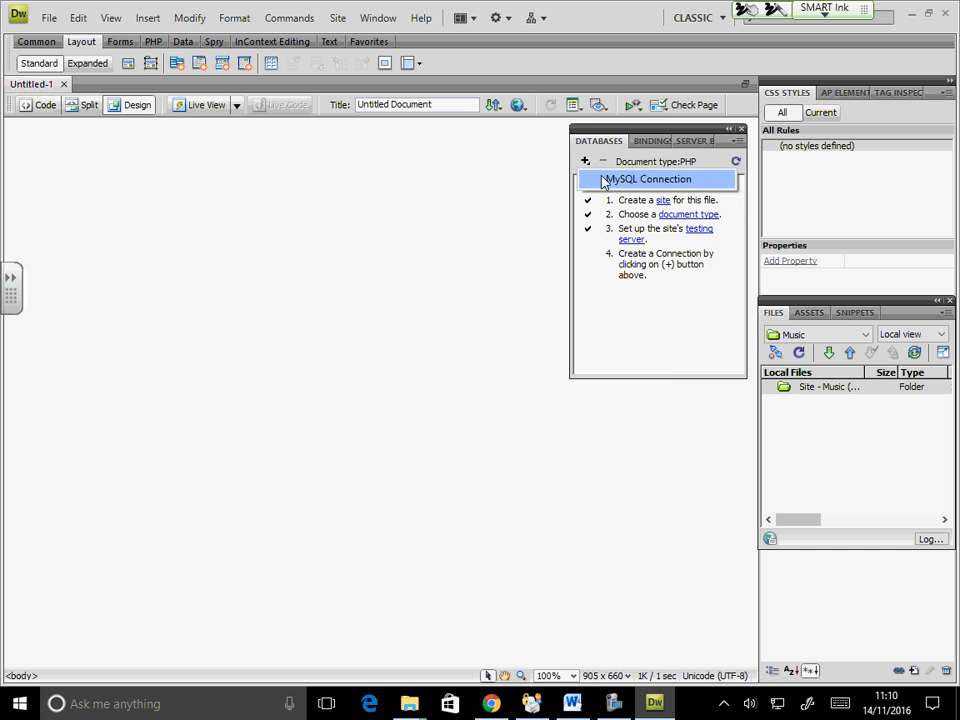
left_click(606, 180)
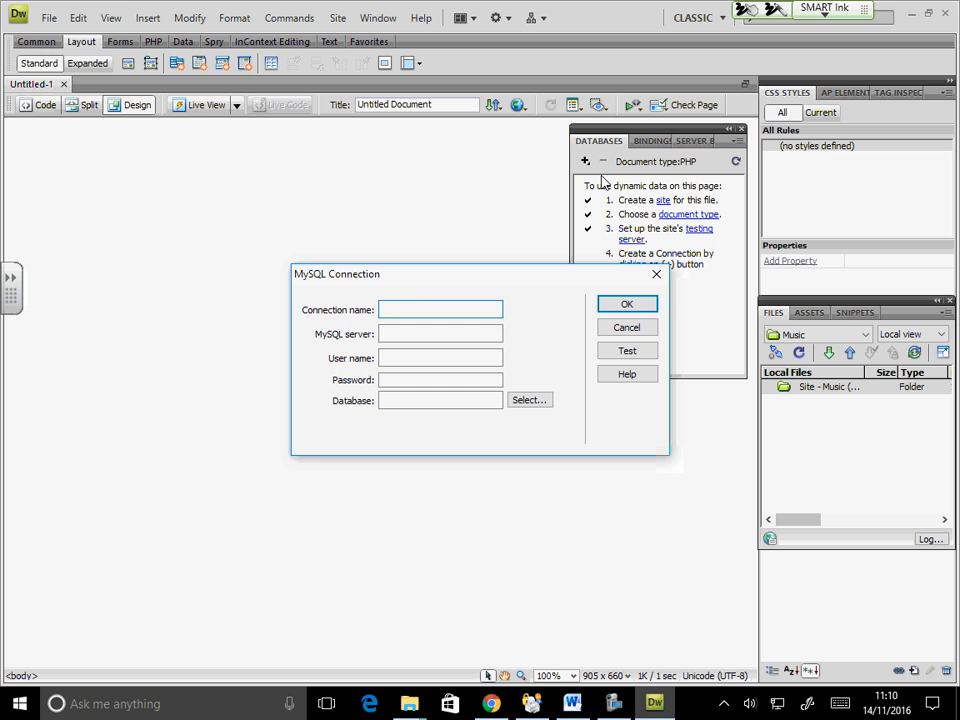
type("wmusic")
key("BackSpace")
key("BackSpace")
key("BackSpace")
key("BackSpace")
key("BackSpace")
key("BackSpace")
type("music")
- Set the connection's MySQL server to localhost and its user name to root
left_click(408, 333)
type("localhost")
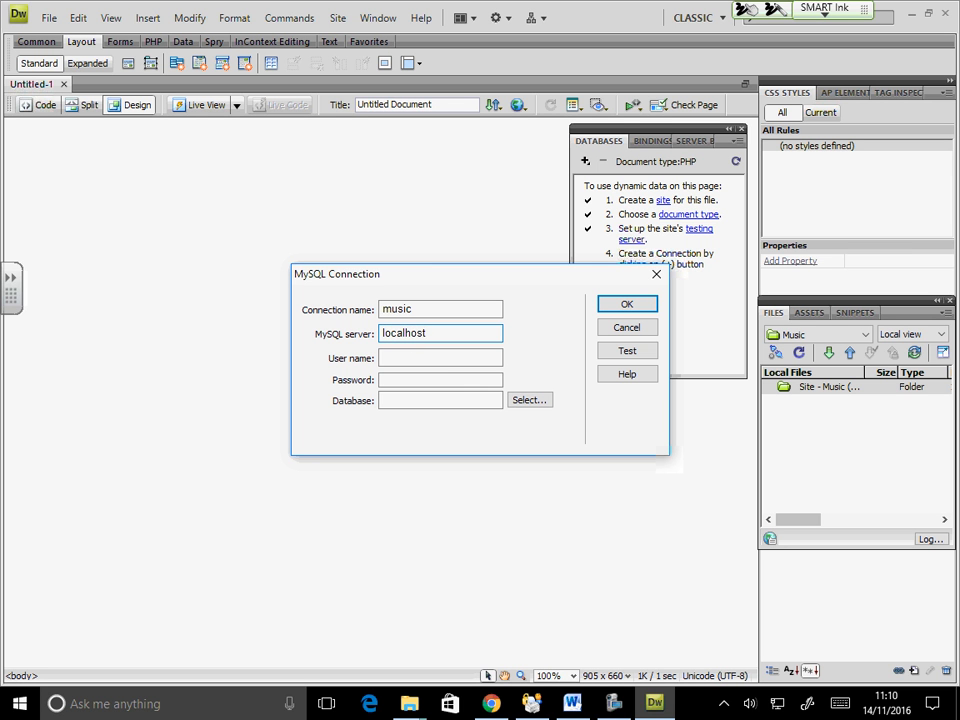
left_click(430, 362)
type("root")
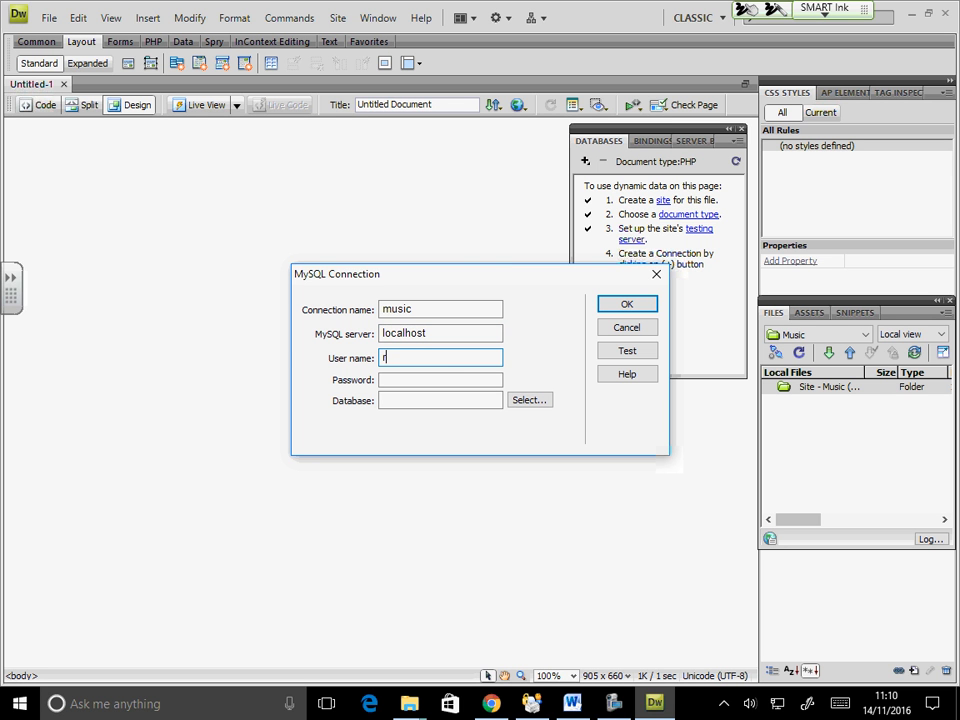
- Choose the music database for the connection, leave its password blank and save the connection
left_click(414, 381)
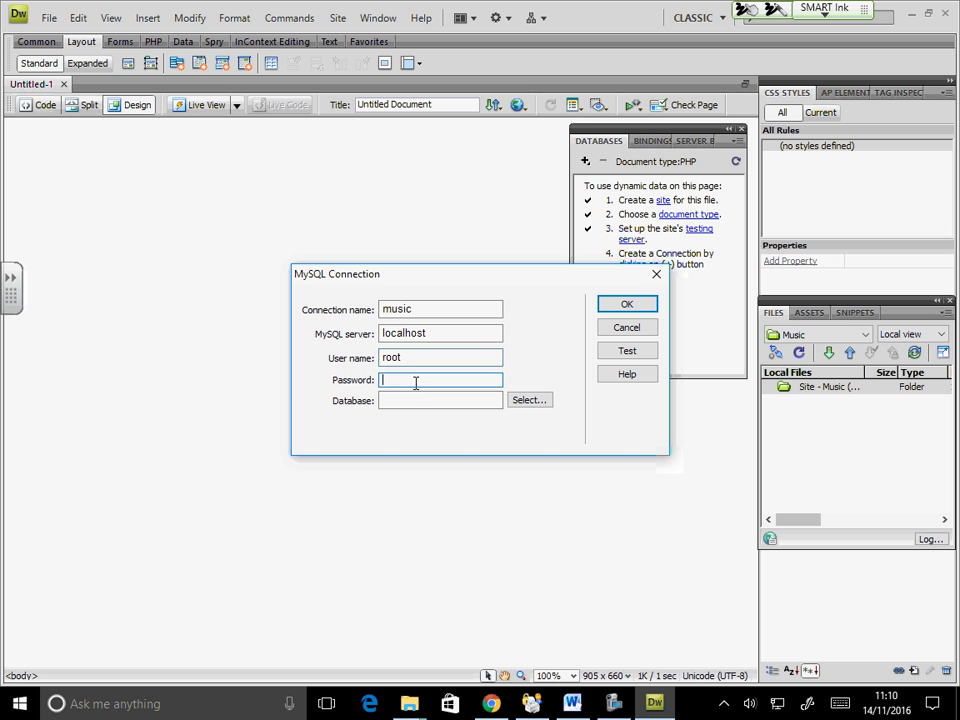
left_click(527, 402)
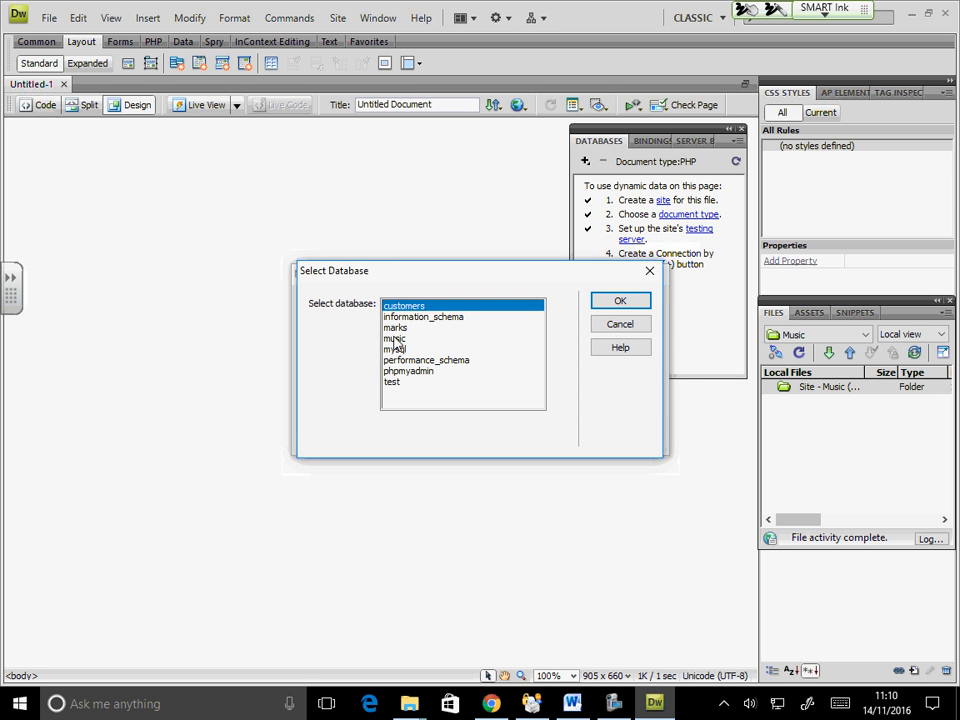
left_click(391, 339)
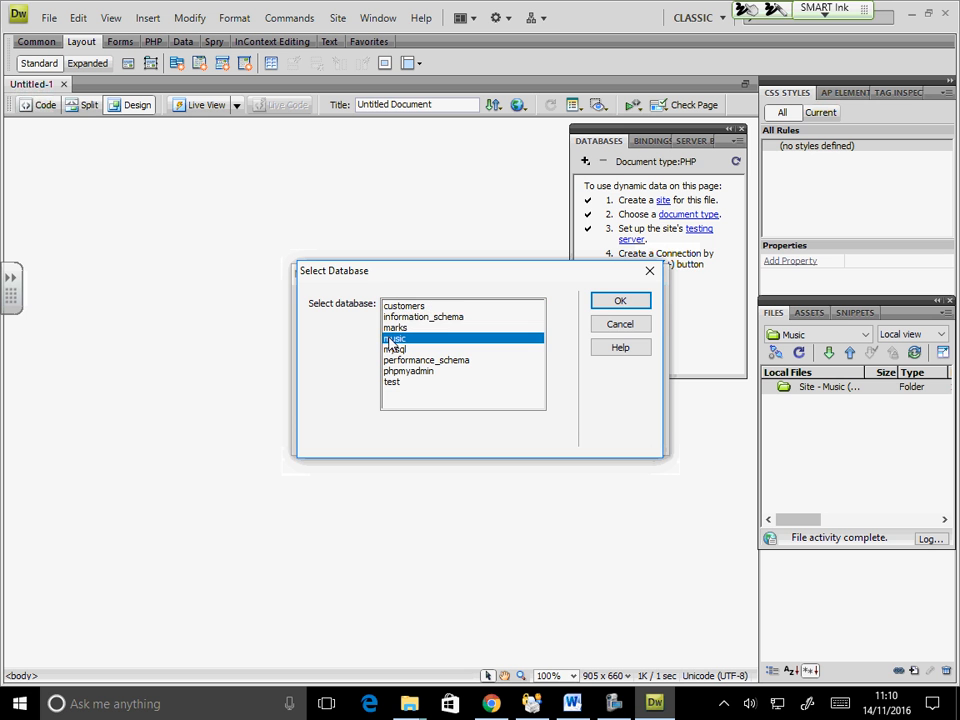
left_click(601, 302)
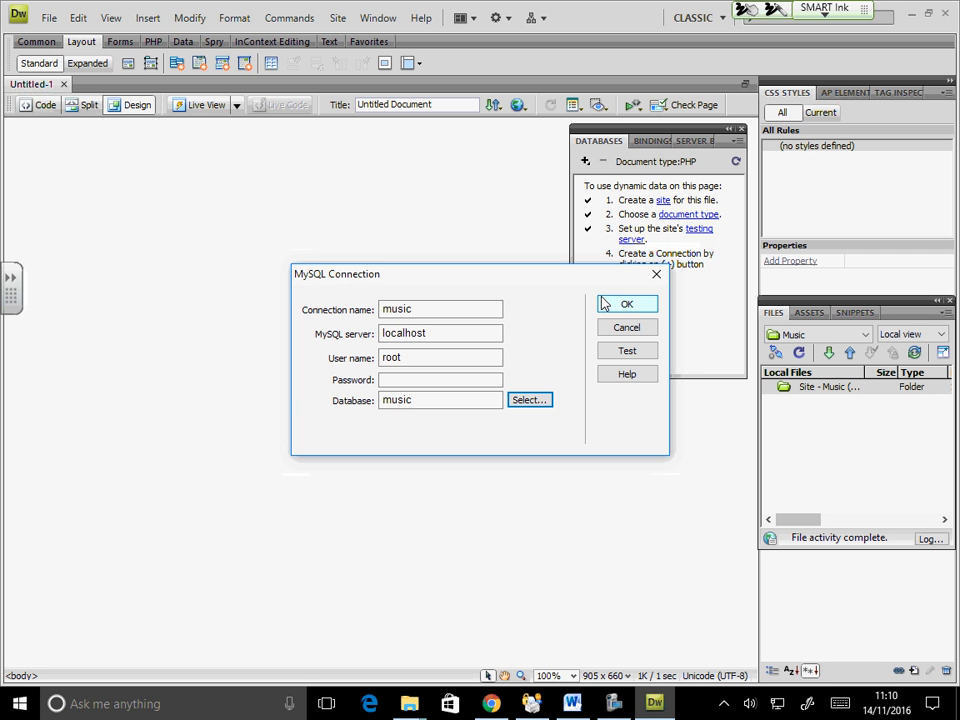
left_click(603, 303)
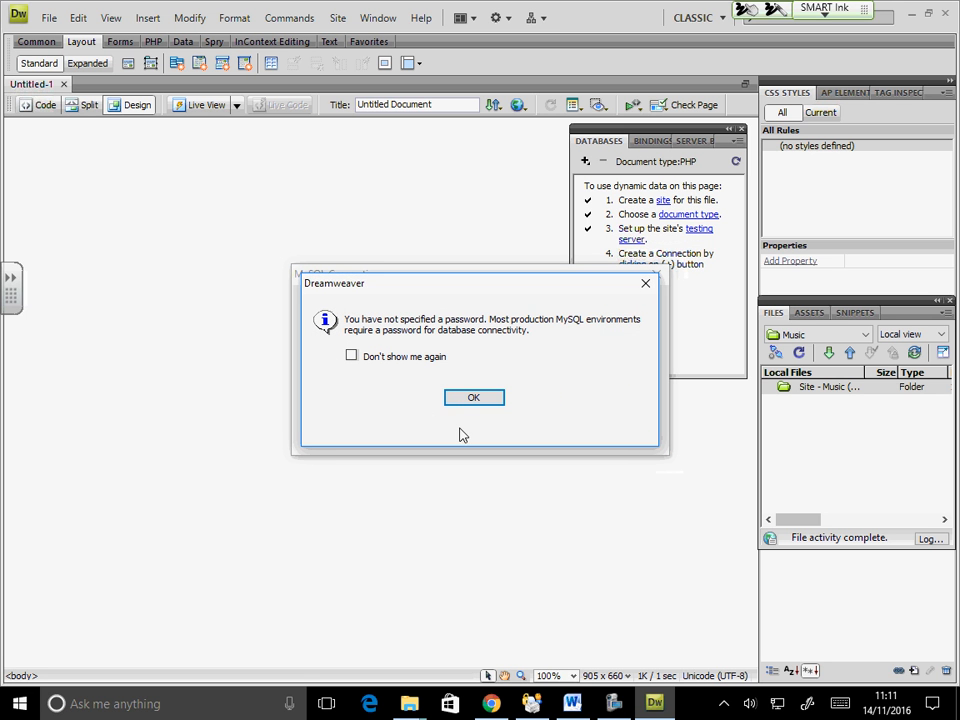
left_click(458, 397)
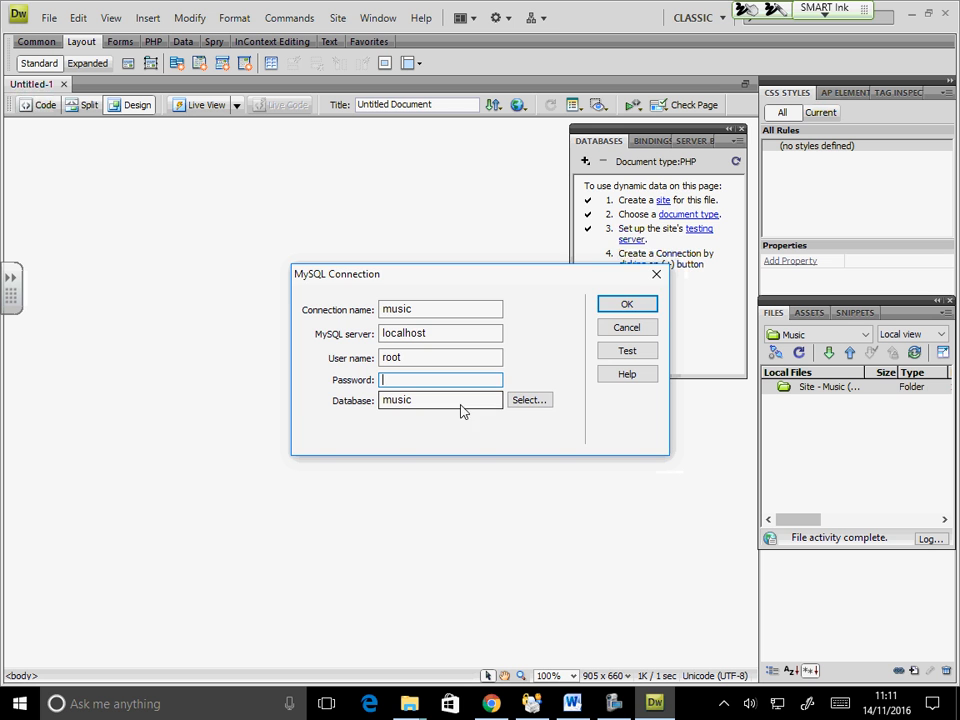
left_click(650, 305)
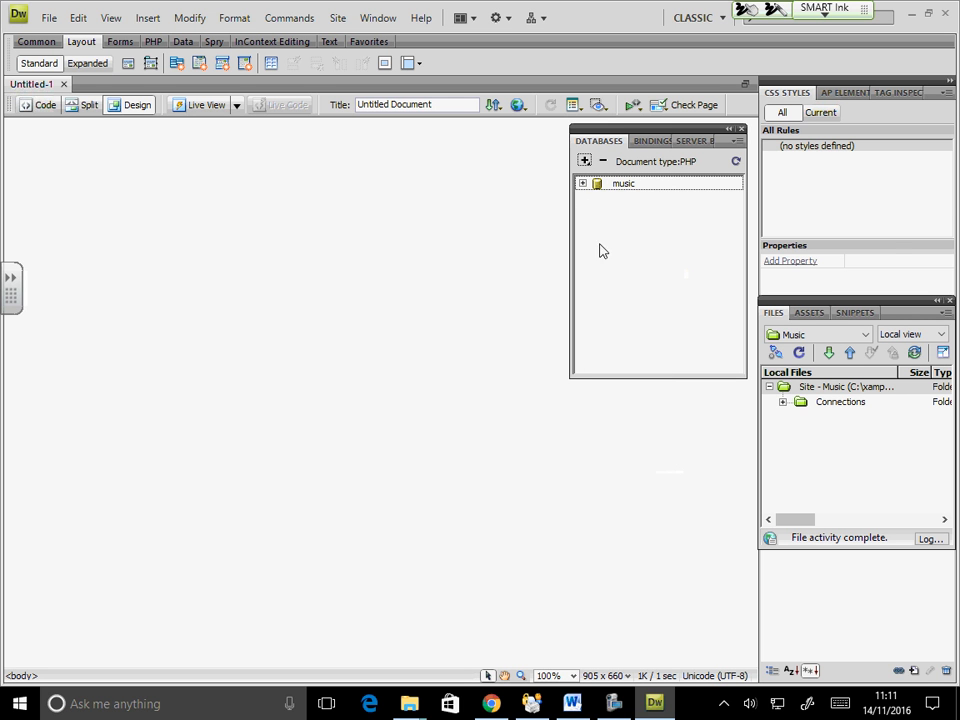
- Examine the columns of the music table under the new connection, enlarging the Databases panel to show them in full
left_click(583, 184)
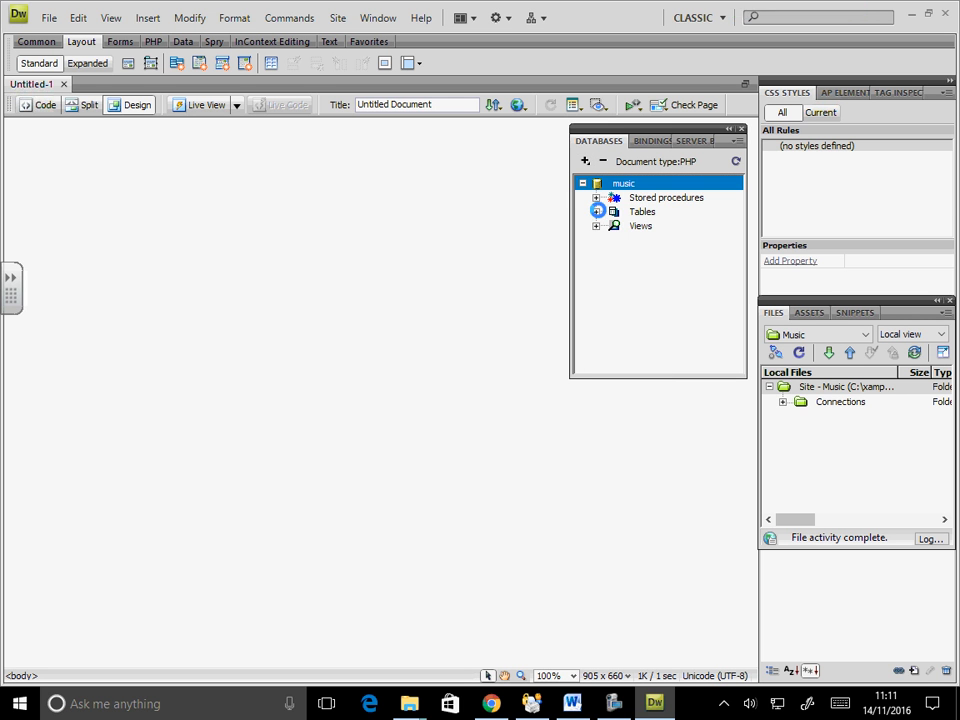
left_click(596, 212)
left_click(613, 226)
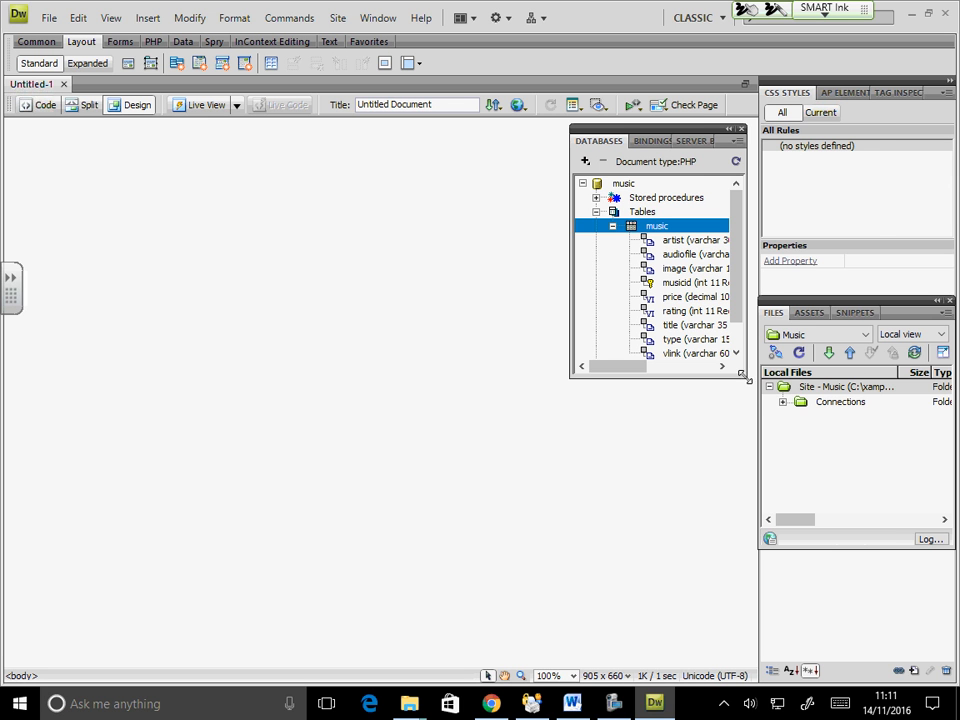
left_click_drag(748, 381, 902, 611)
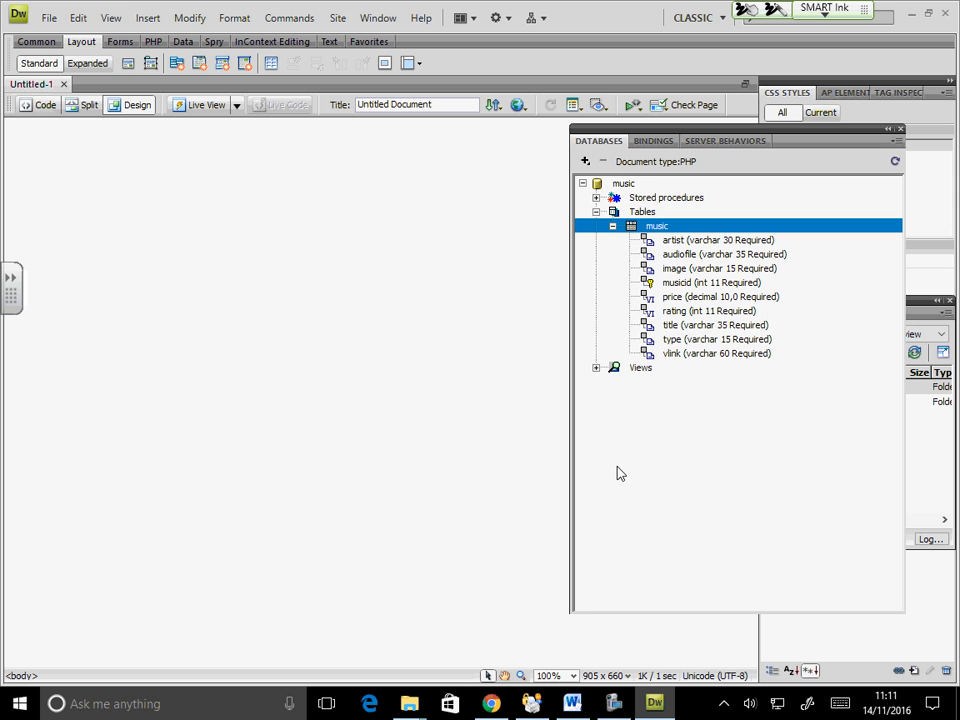
left_click(626, 184)
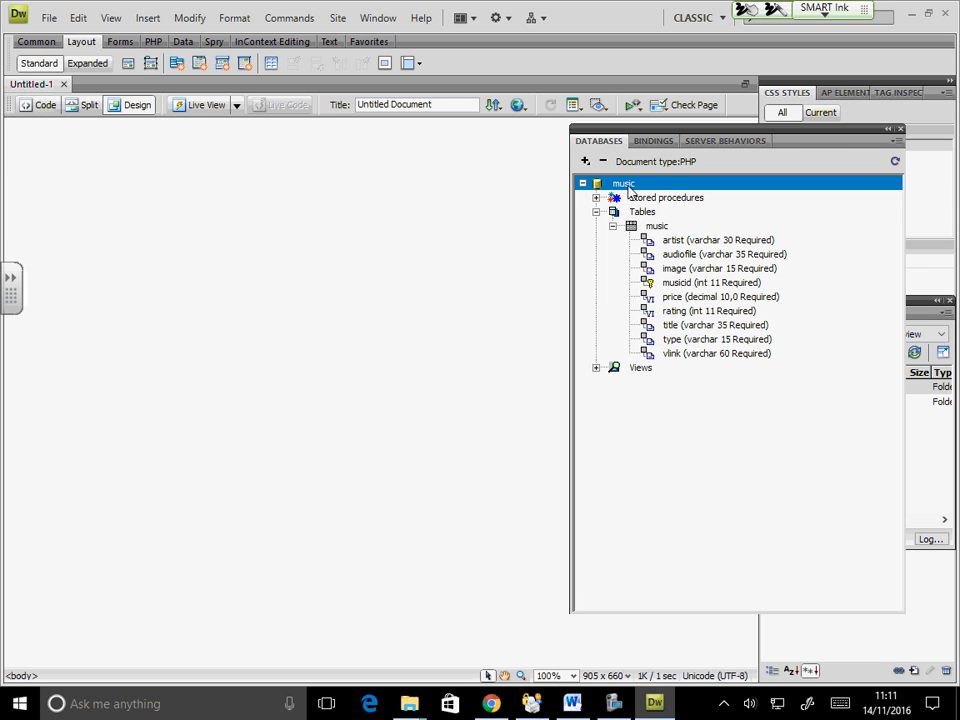
left_click(584, 185)
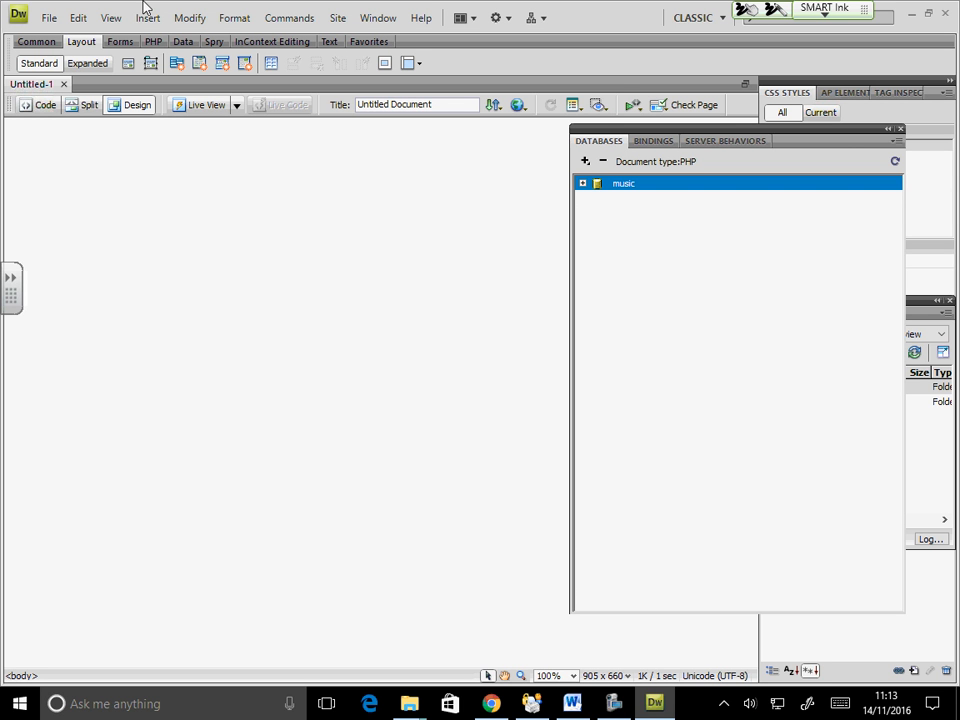
- Create a blank HTML page with no layout
left_click(48, 17)
left_click(82, 38)
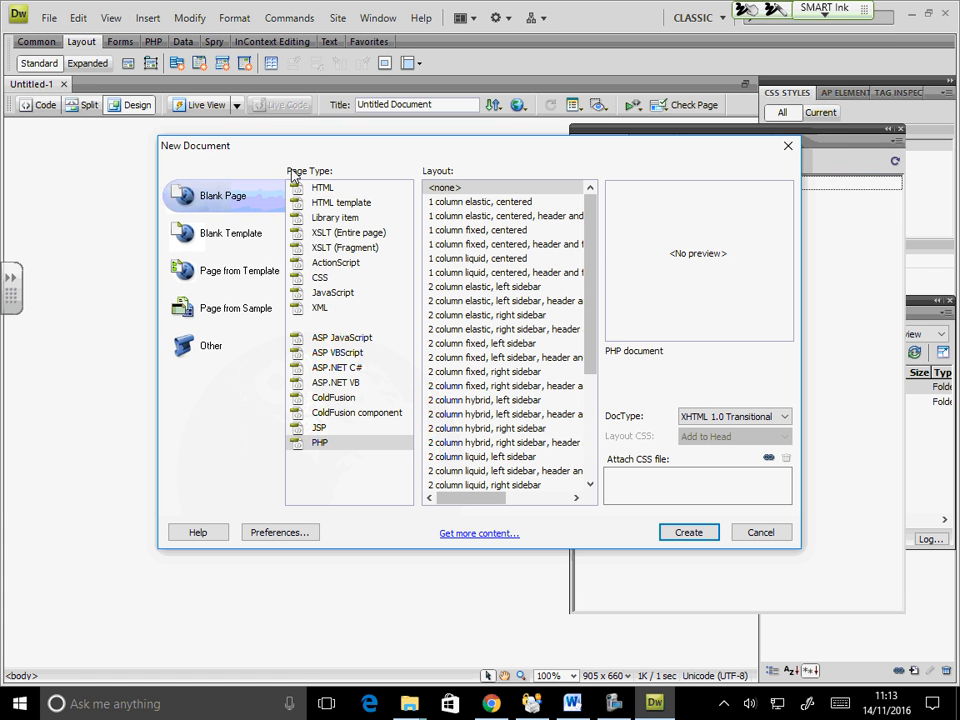
left_click(320, 186)
left_click(678, 534)
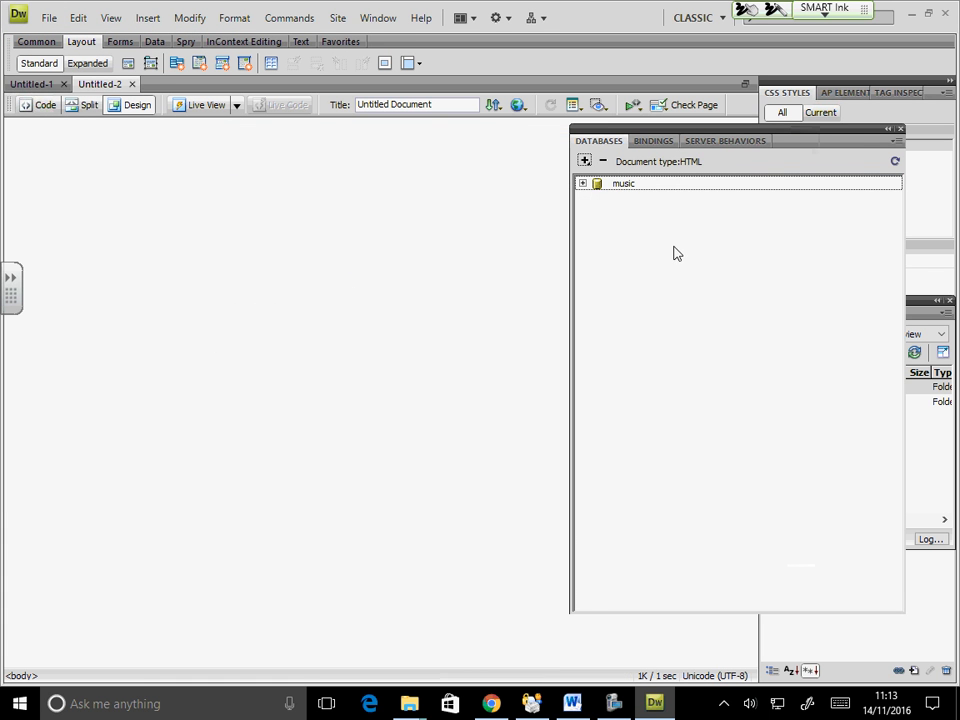
- Check the Bindings and Server Behaviors for the HTML page, return to the PHP page and close the HTML page
left_click_drag(810, 137, 620, 220)
left_click(485, 224)
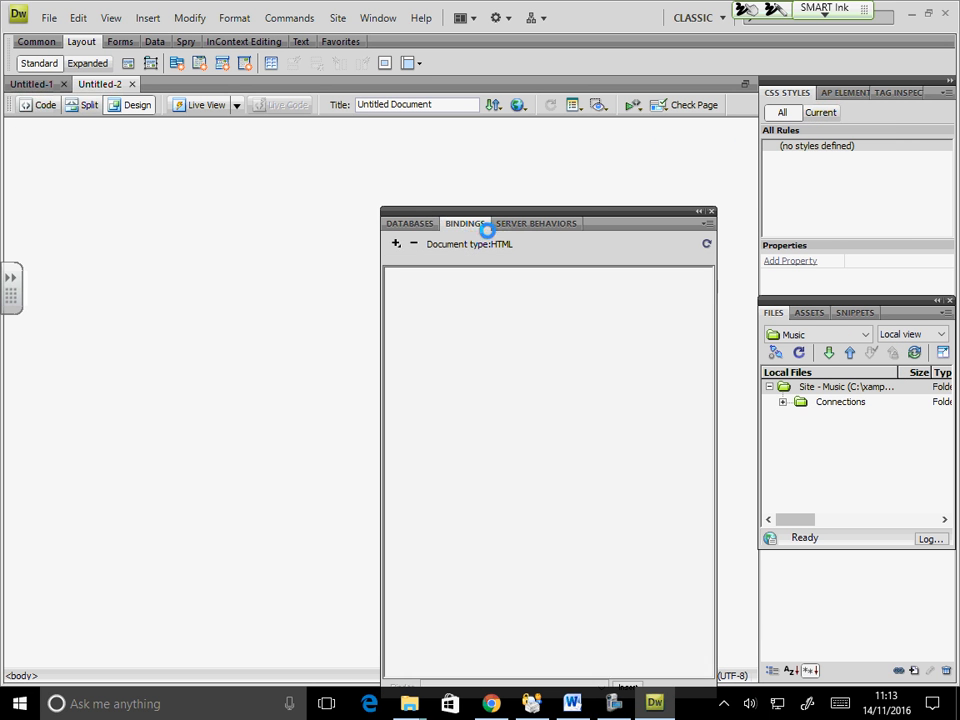
left_click(527, 224)
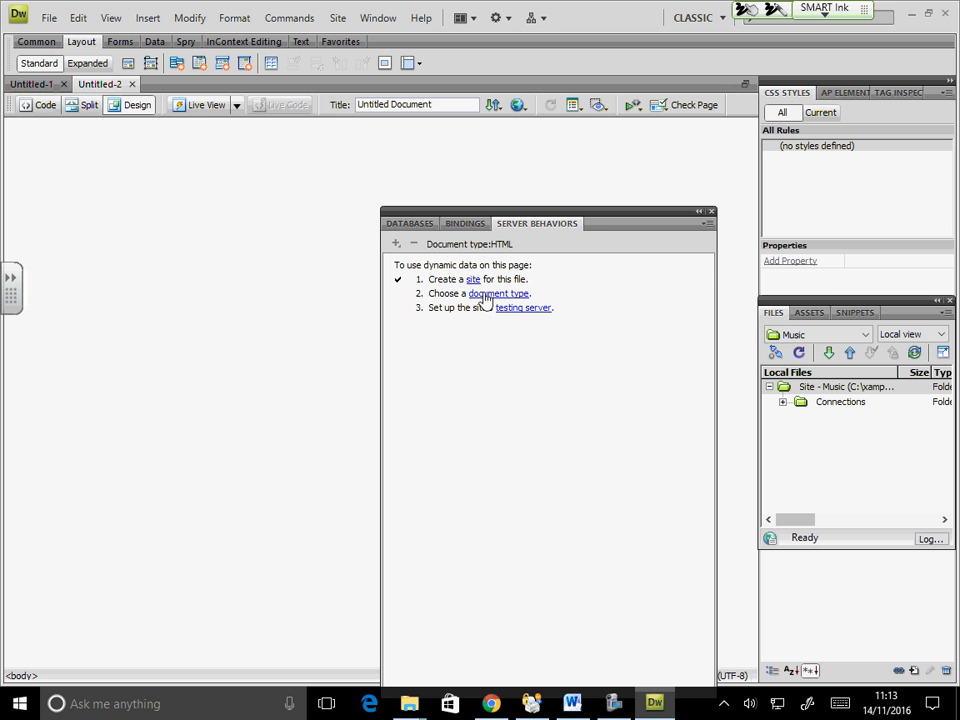
left_click(424, 223)
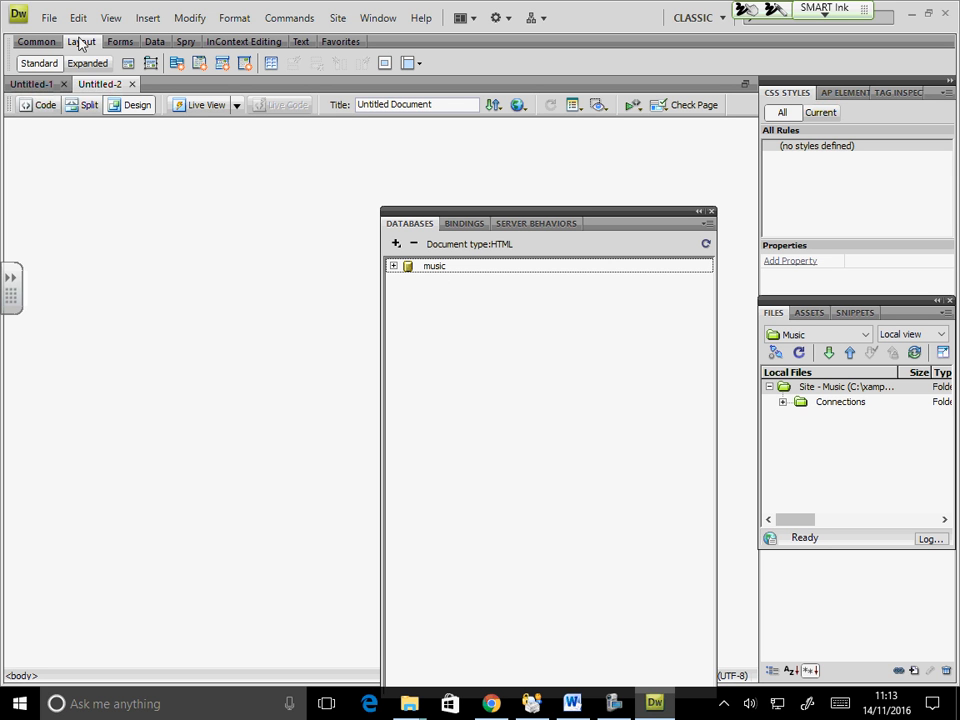
left_click(36, 84)
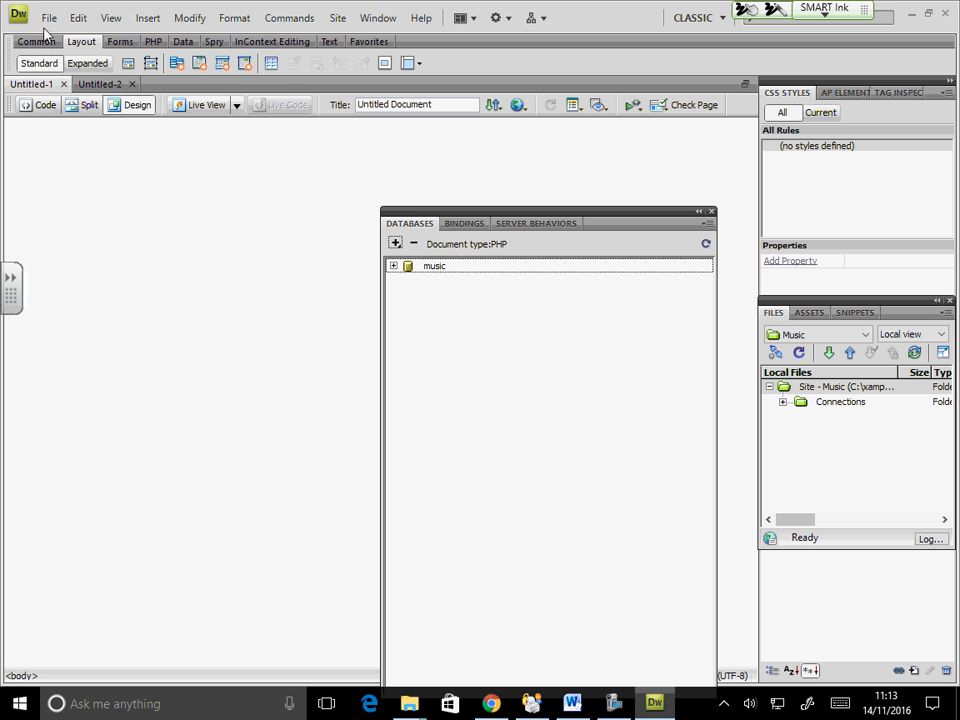
left_click(132, 84)
- Save the PHP page as music_all in the wmusic folder
left_click(45, 19)
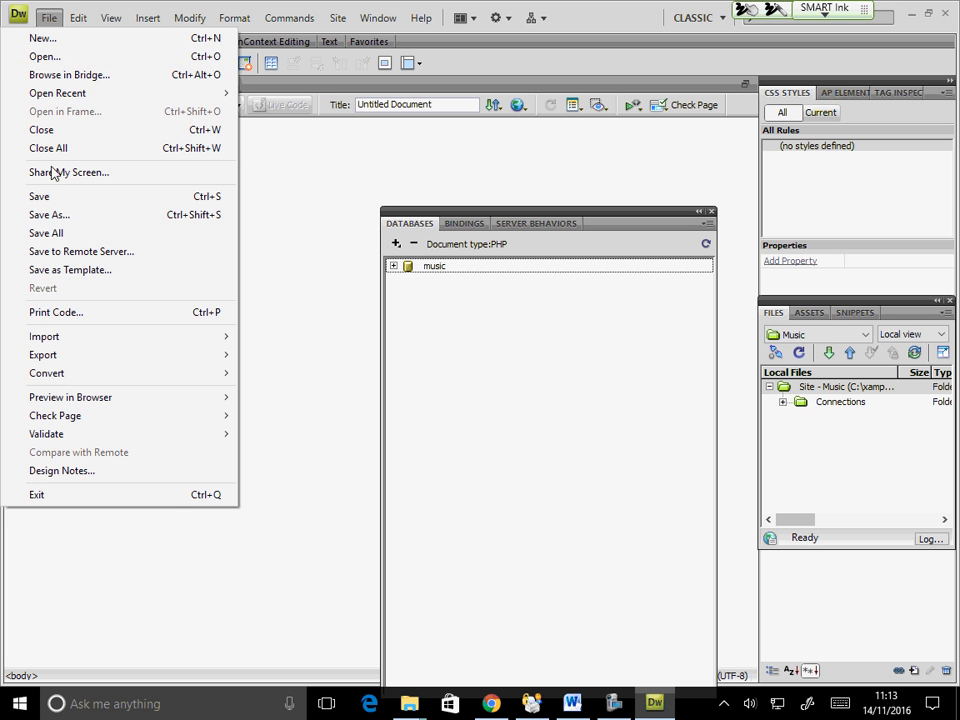
left_click(58, 197)
type("m")
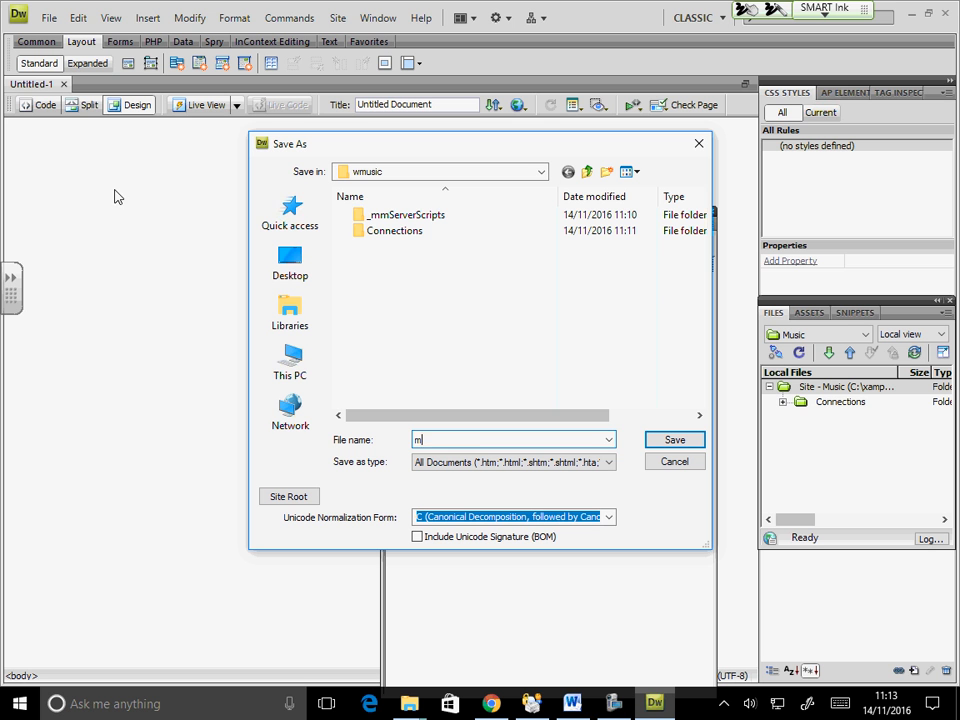
type("usic-1")
key("BackSpace")
key("BackSpace")
type("_all")
key("Return")
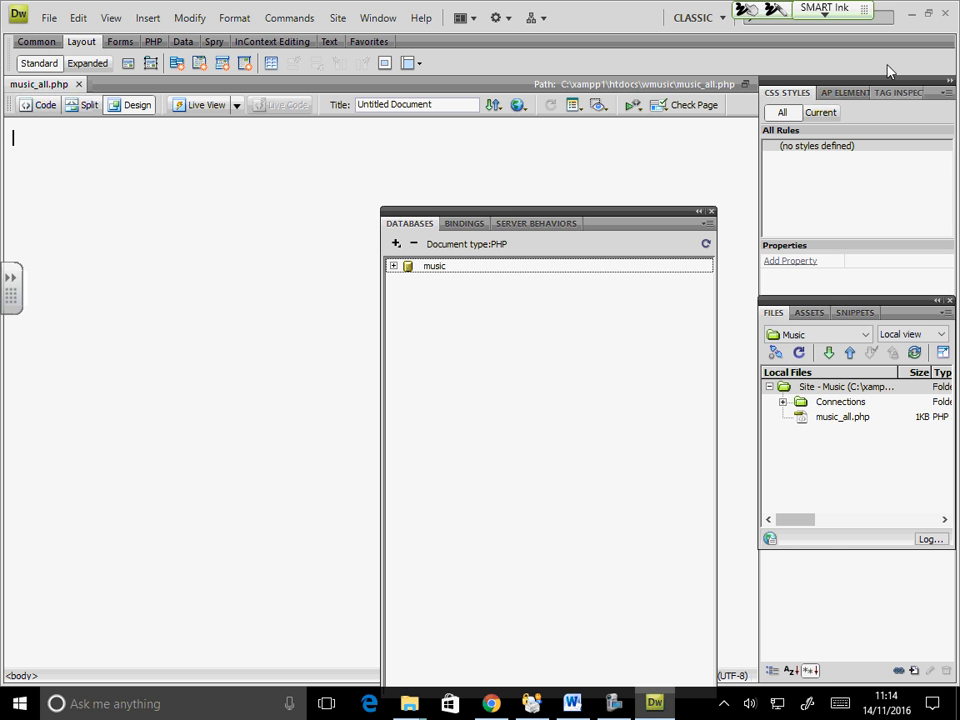
- Shift the Databases panel so it fits fully on screen and create a second blank PHP page with no layout
left_click_drag(523, 218, 573, 142)
left_click(48, 18)
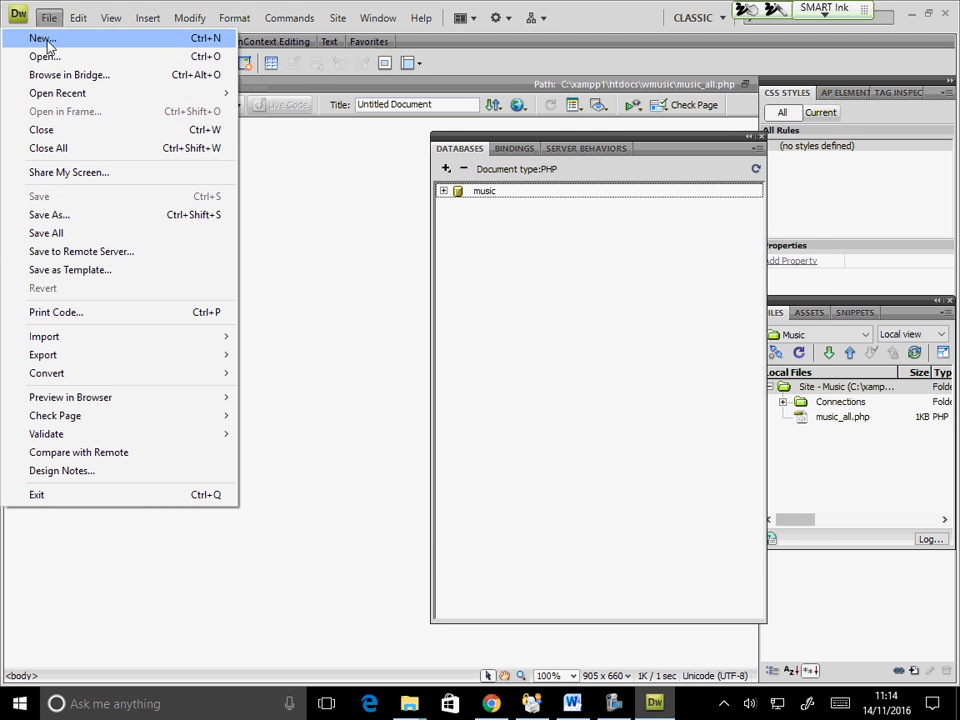
left_click(42, 38)
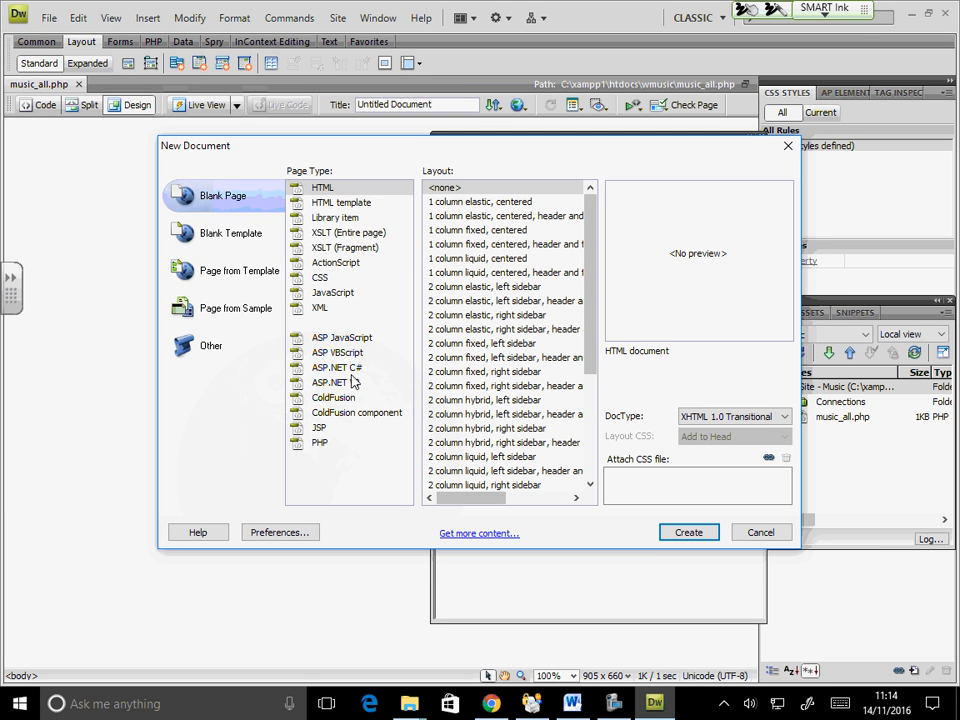
left_click(336, 445)
left_click(673, 538)
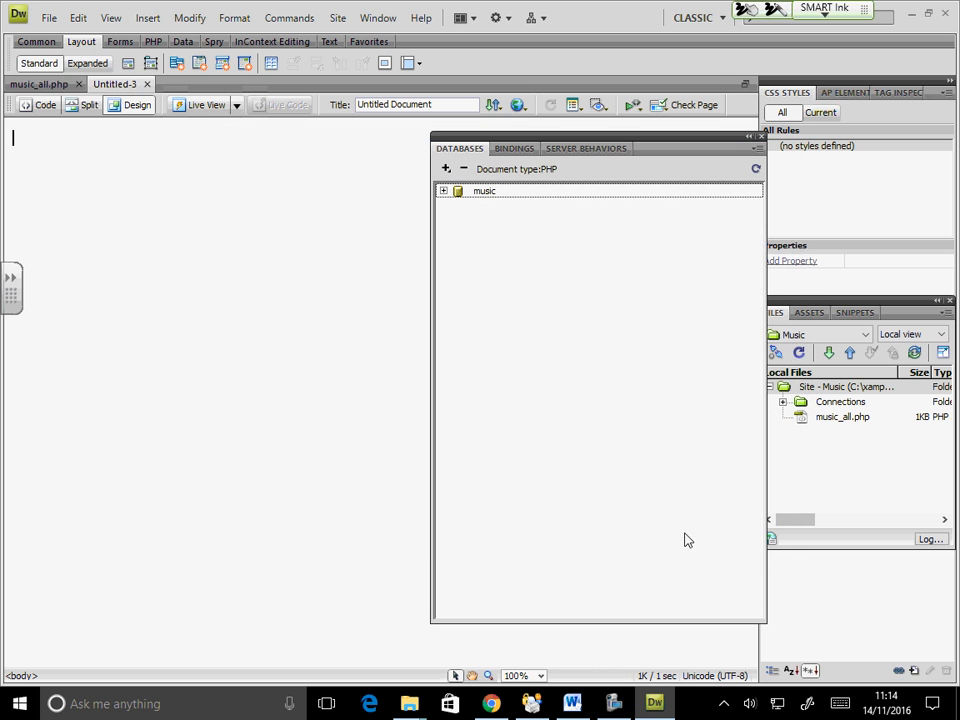
- Save the second PHP page as music_jazz in the wmusic folder
left_click(48, 18)
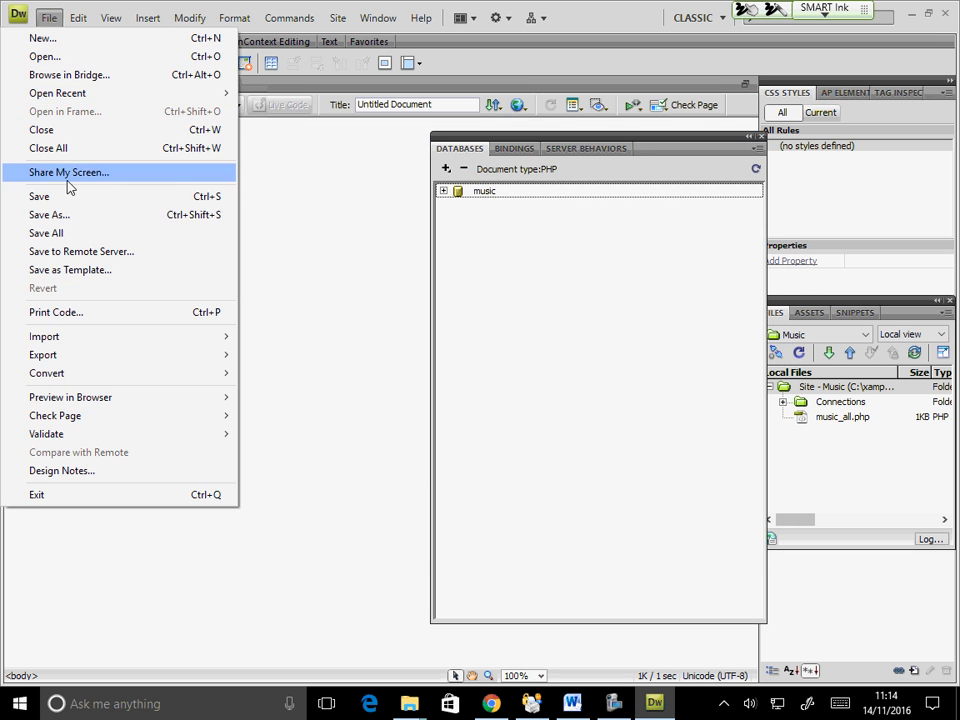
left_click(89, 218)
type("mi")
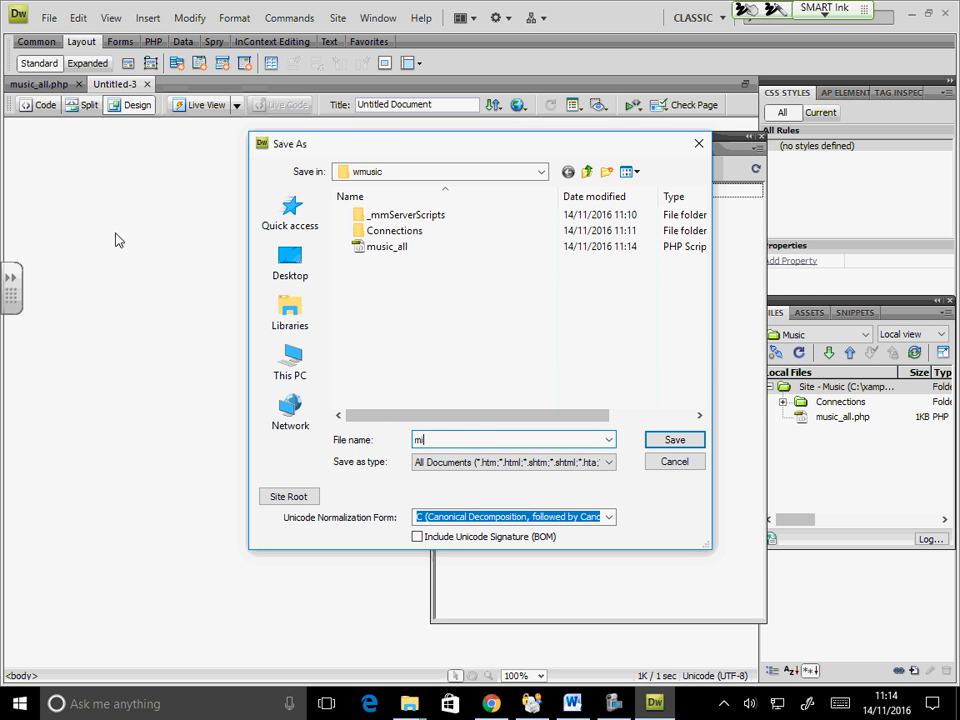
type("usic")
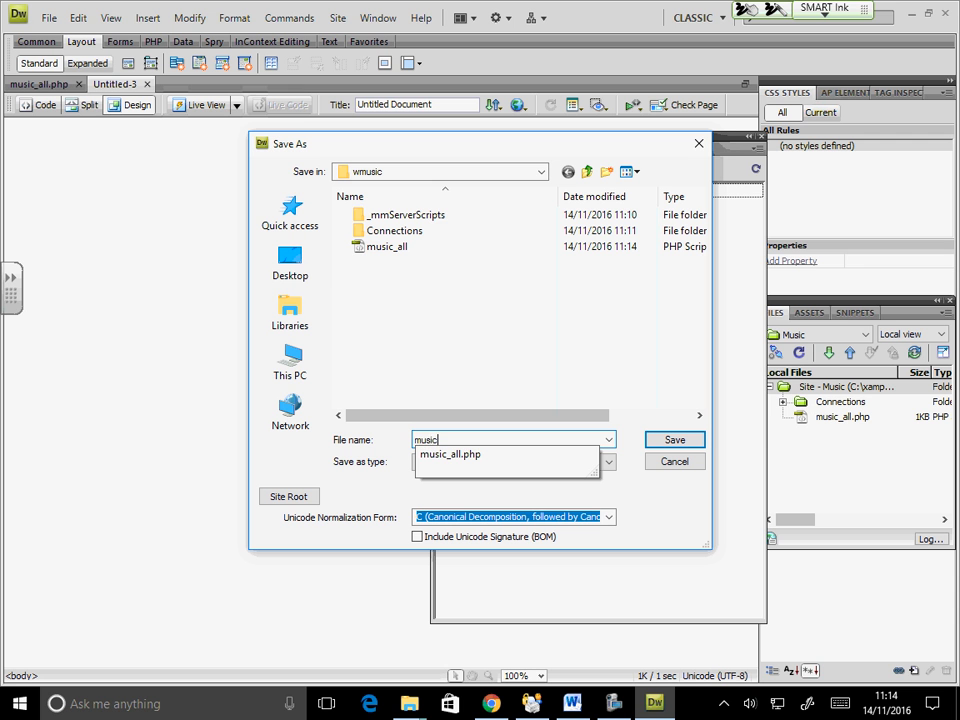
type("_jazz")
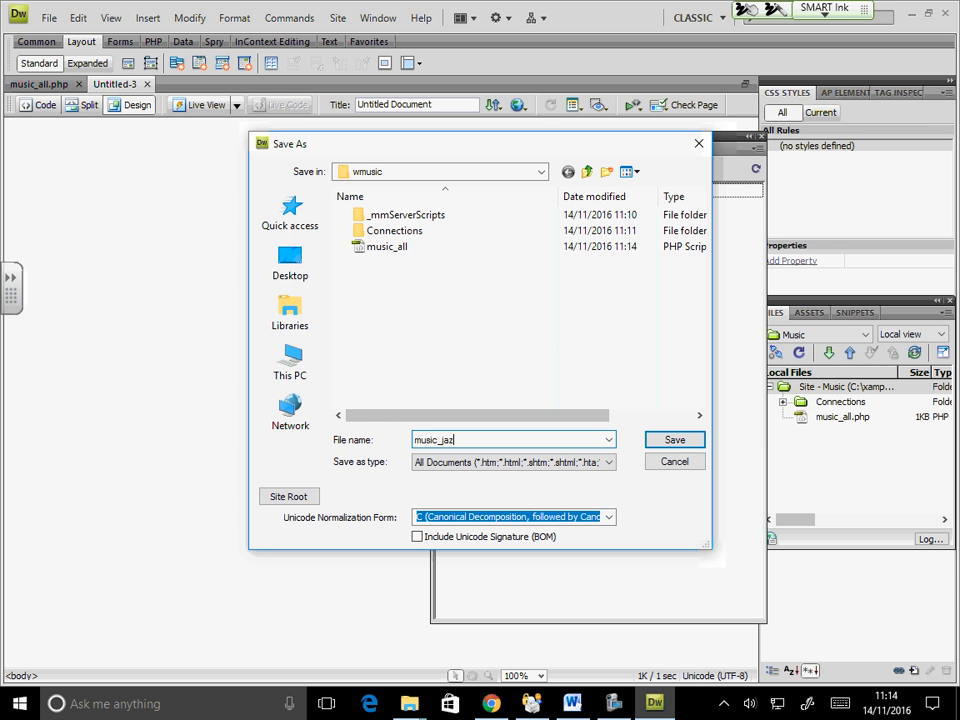
left_click(668, 439)
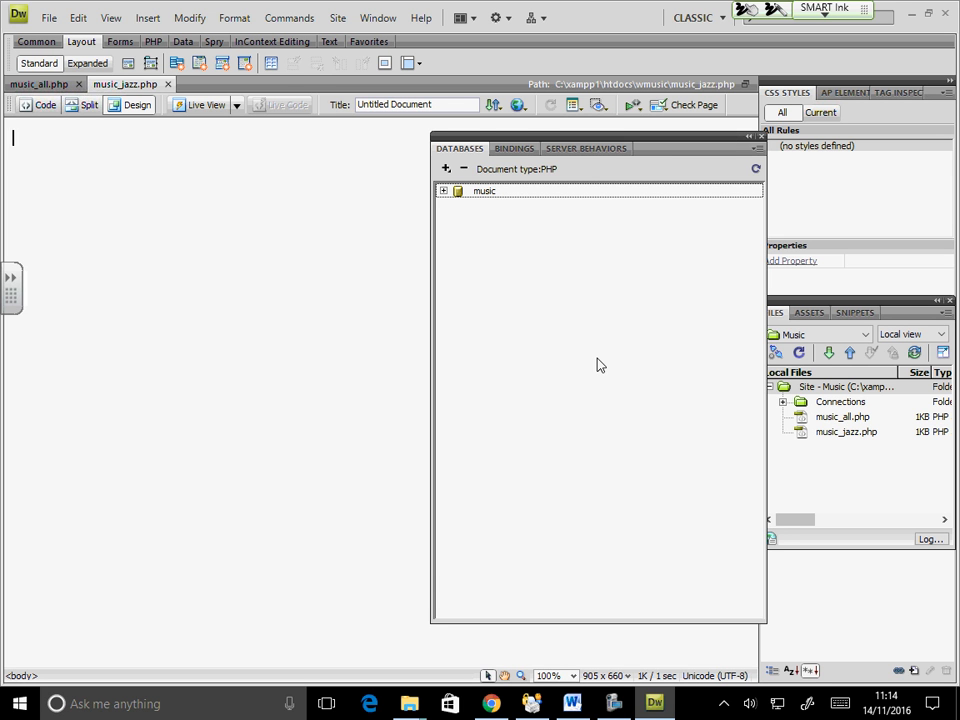
- Add a Recordset server behavior to music_all.php using the music connection and all columns of the music table, without filter or sort
left_click(38, 84)
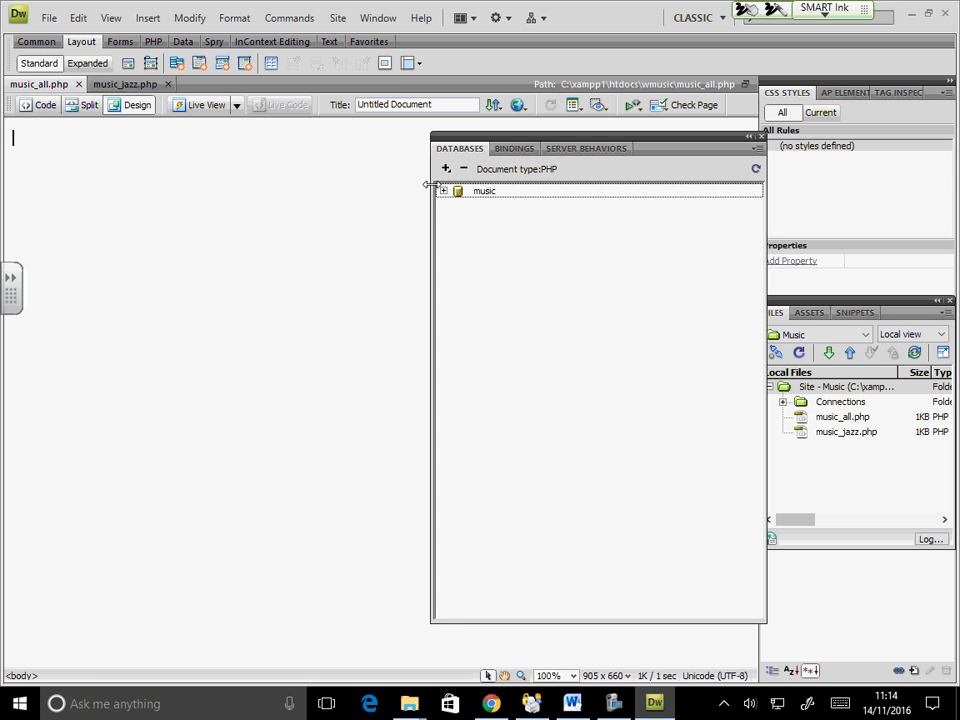
left_click(588, 149)
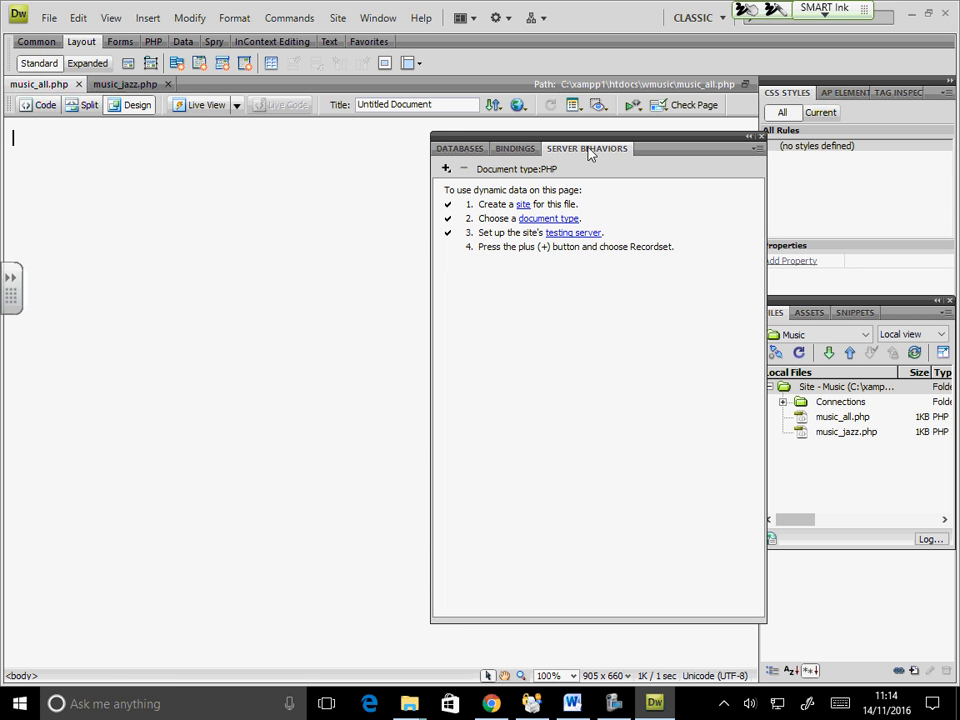
left_click(445, 170)
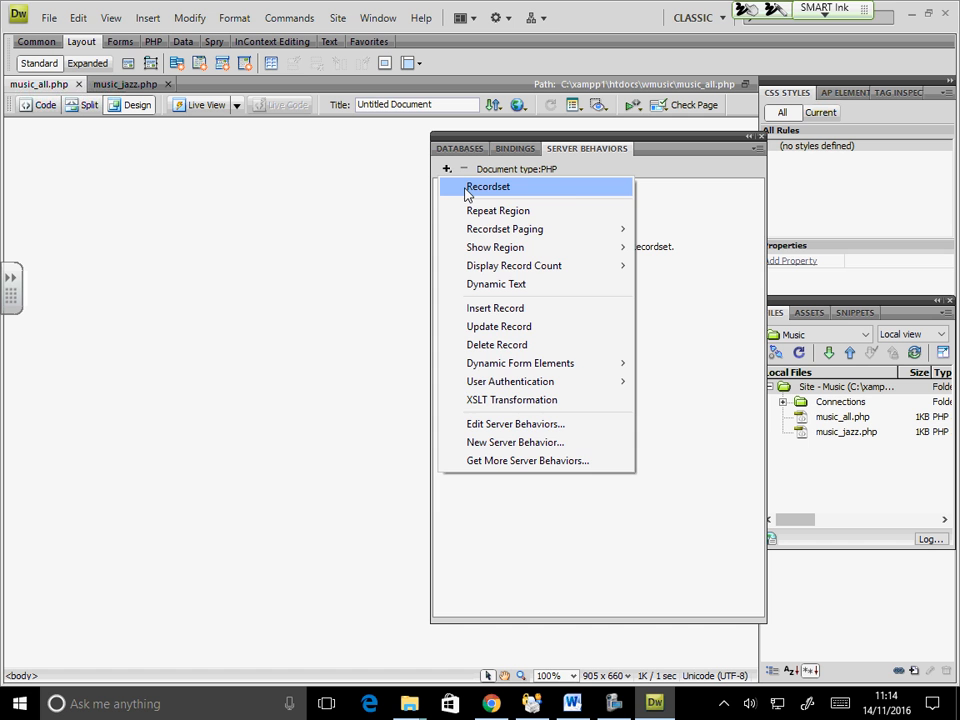
left_click(488, 187)
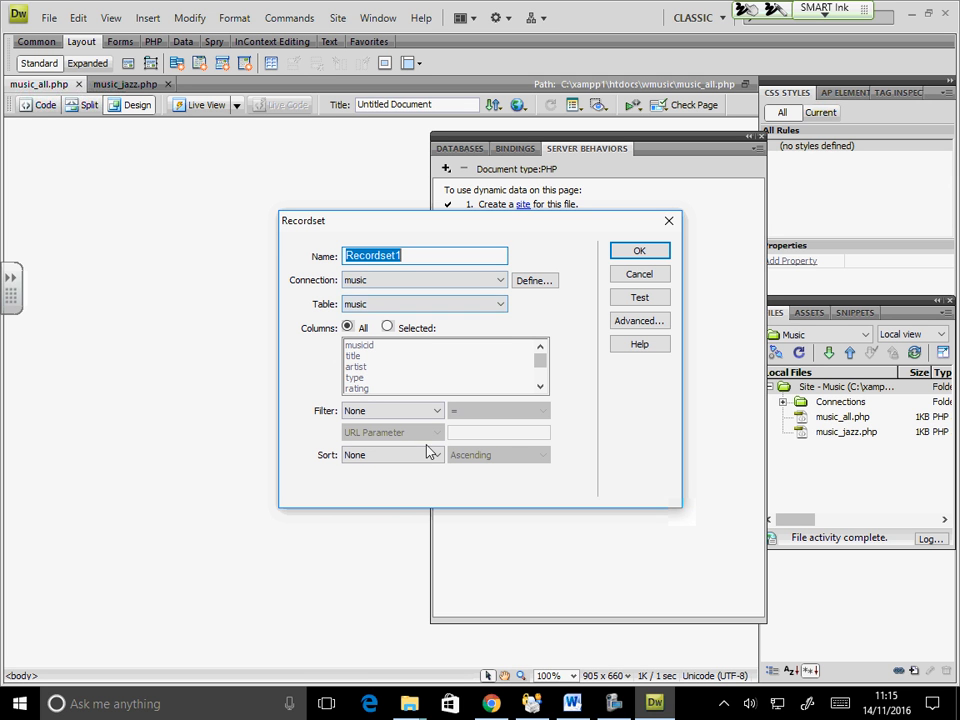
left_click(638, 251)
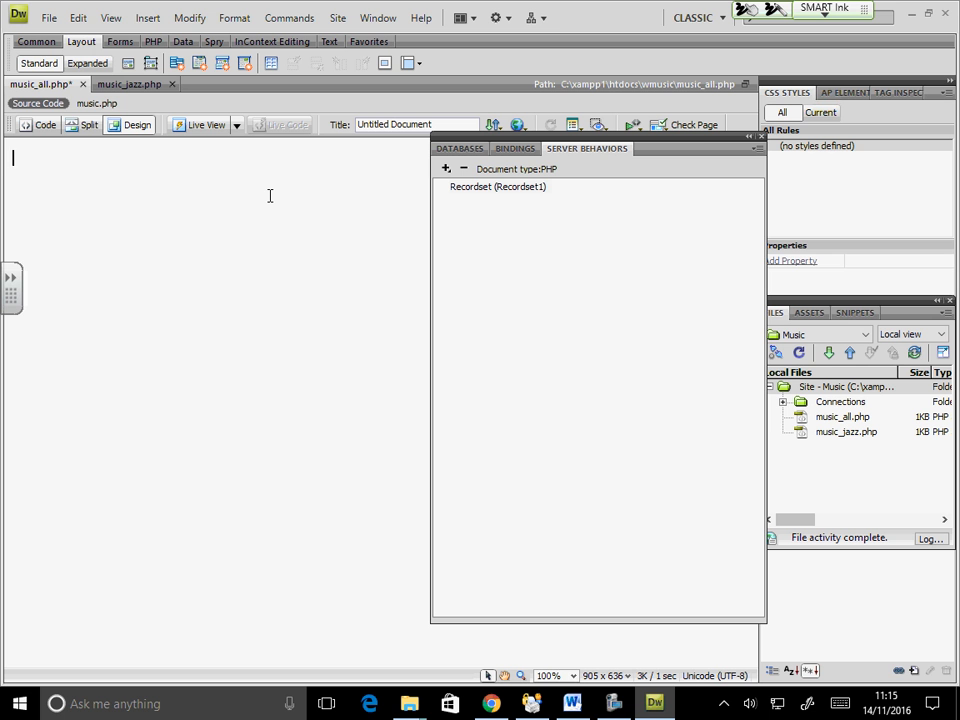
- Insert a dynamic table showing all Recordset1 records with border 1 in music_all.php, and move the Server Behaviors panel clear of it
left_click(143, 19)
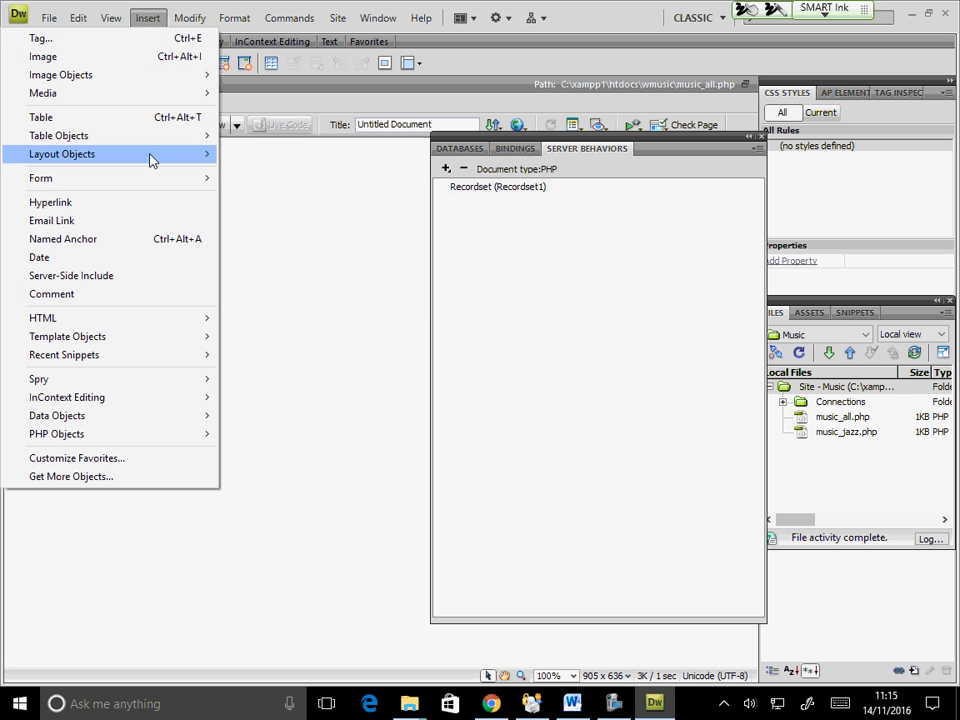
mouse_move(122, 424)
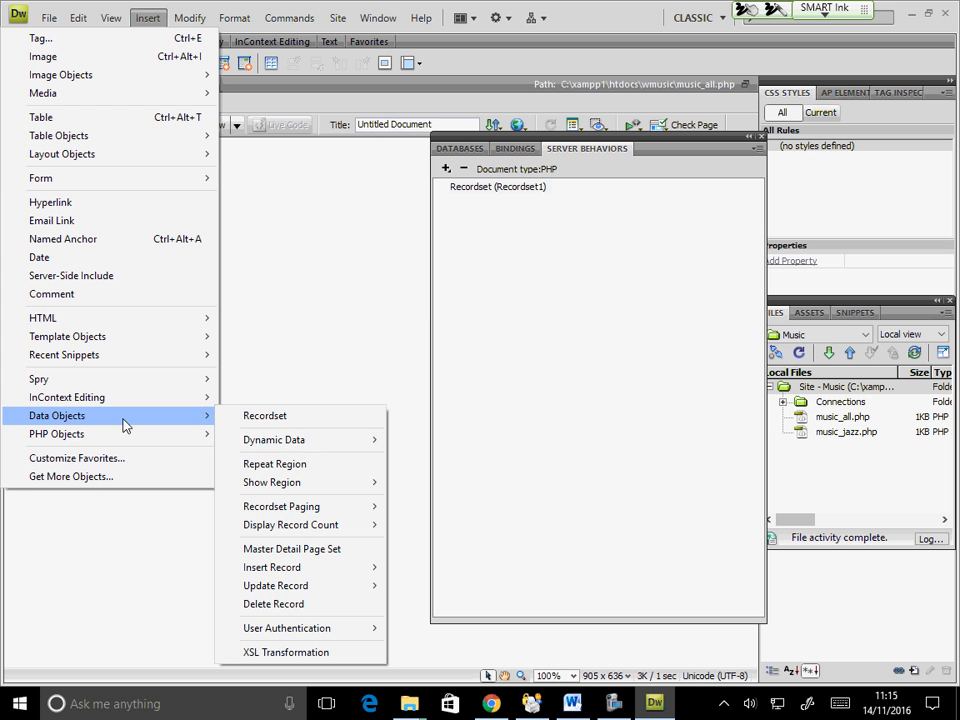
mouse_move(248, 440)
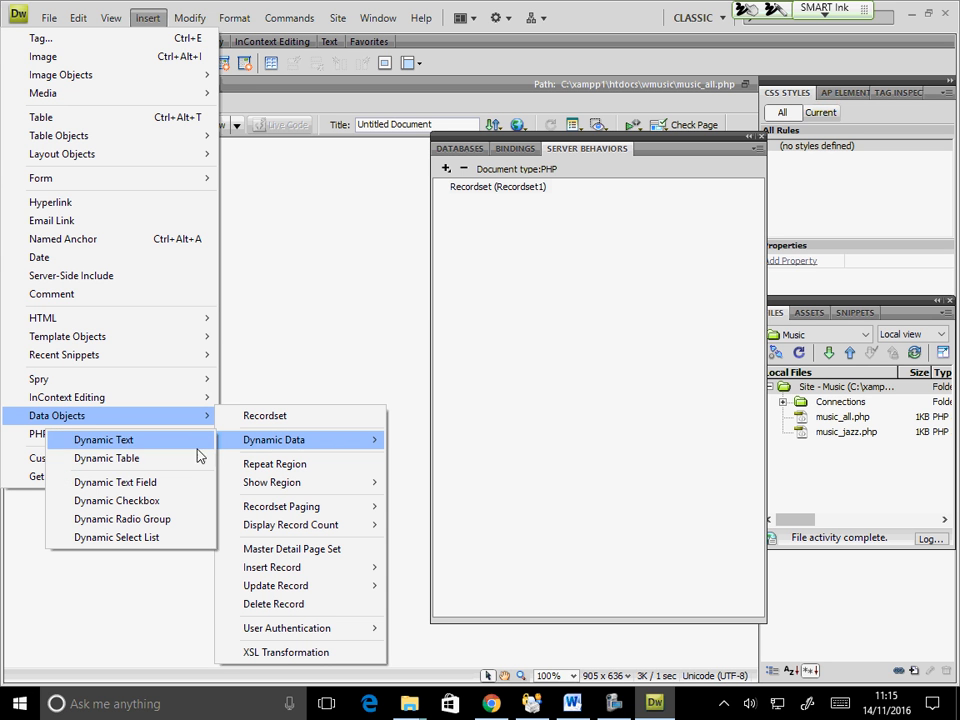
left_click(137, 458)
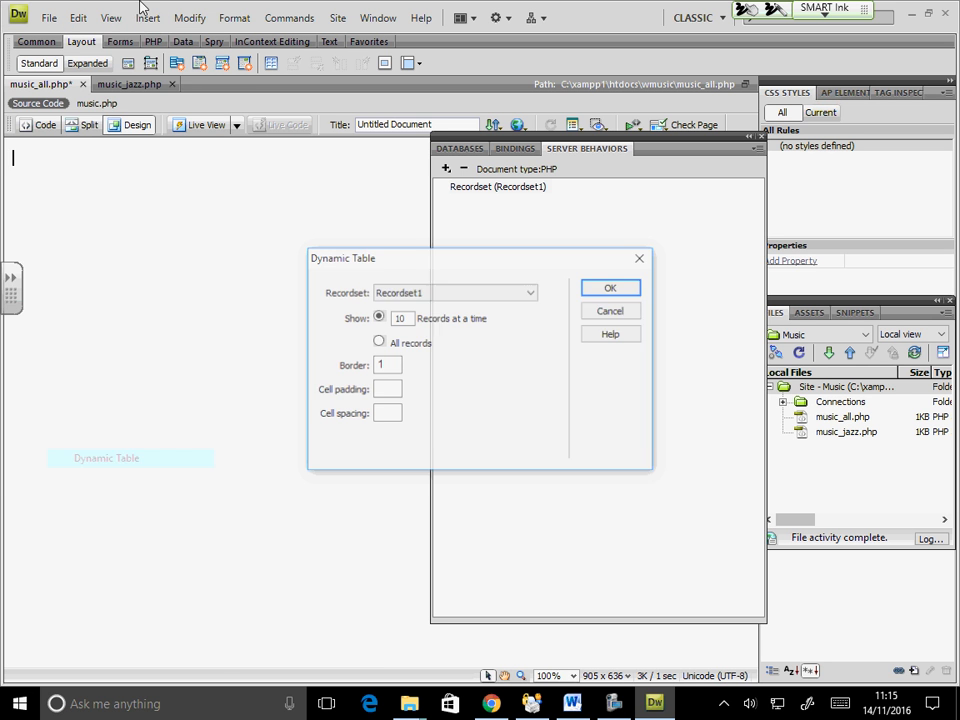
left_click(379, 344)
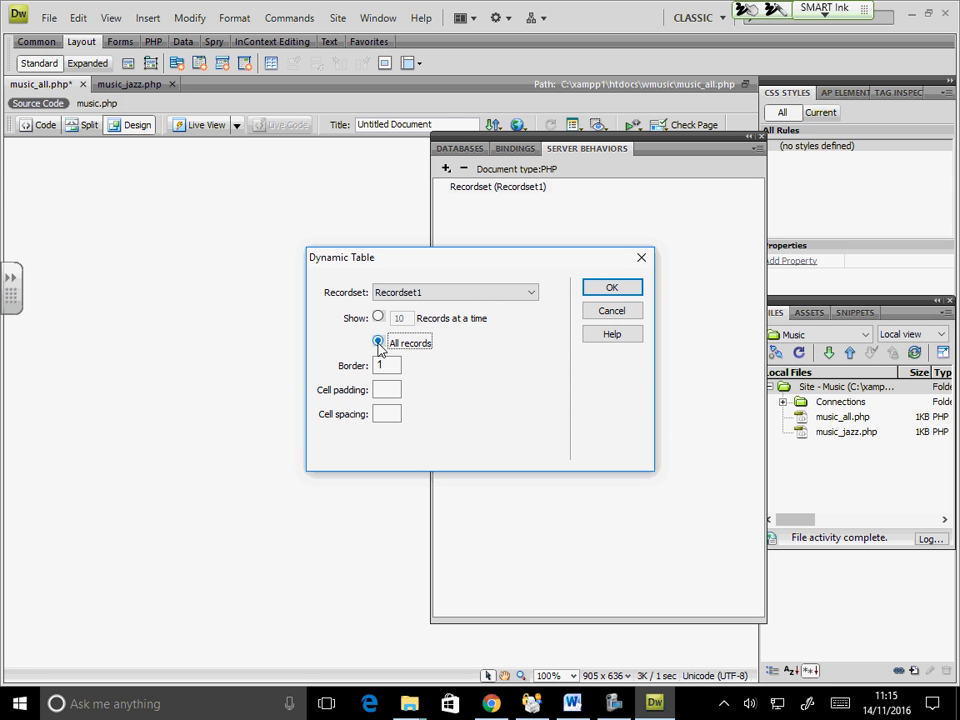
left_click(598, 288)
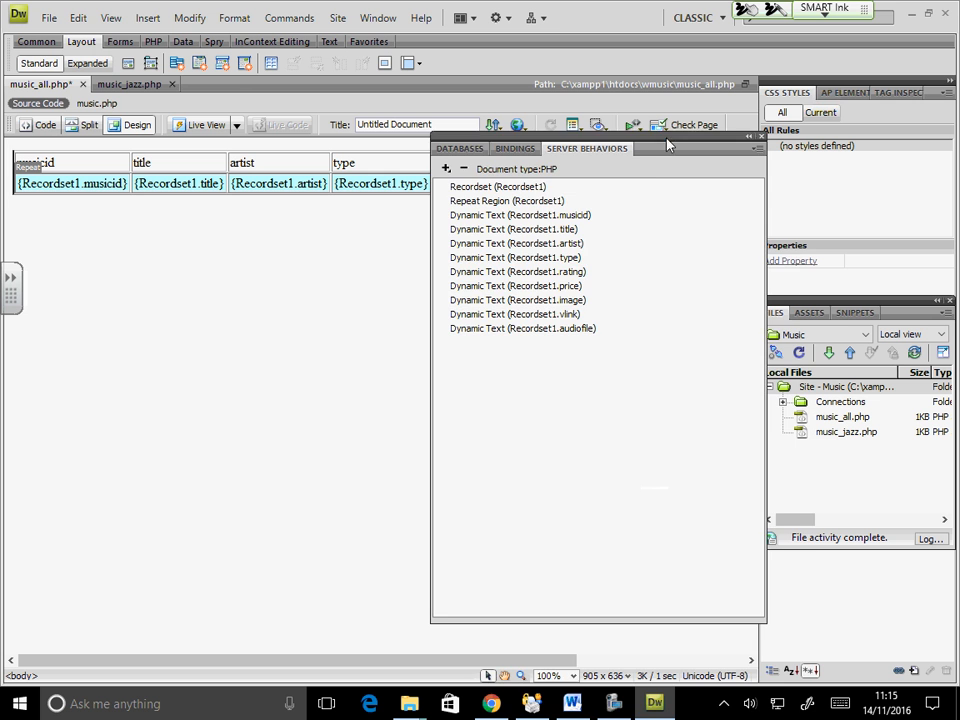
left_click_drag(667, 148, 718, 386)
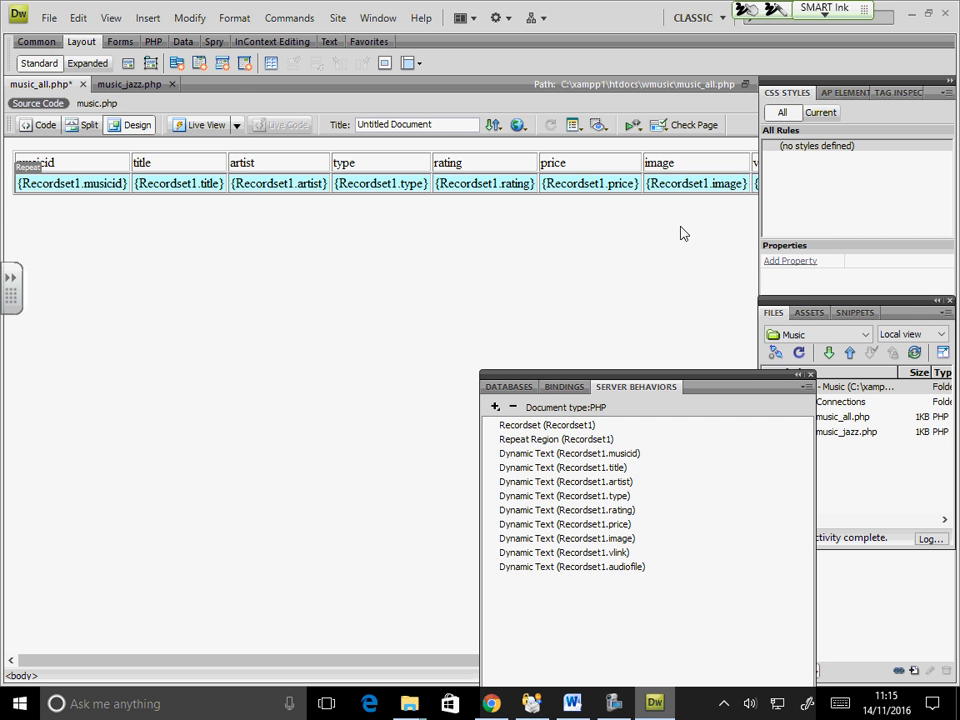
- Save music_all.php and preview it in Chrome, updating the testing server copy and putting its dependent files
left_click(50, 18)
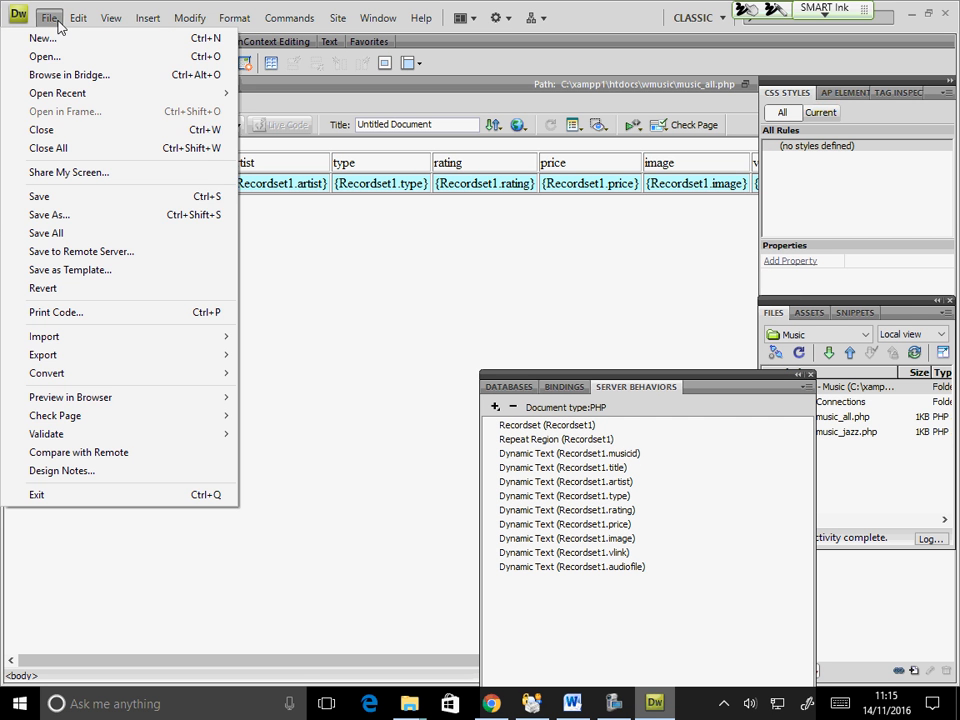
left_click(56, 197)
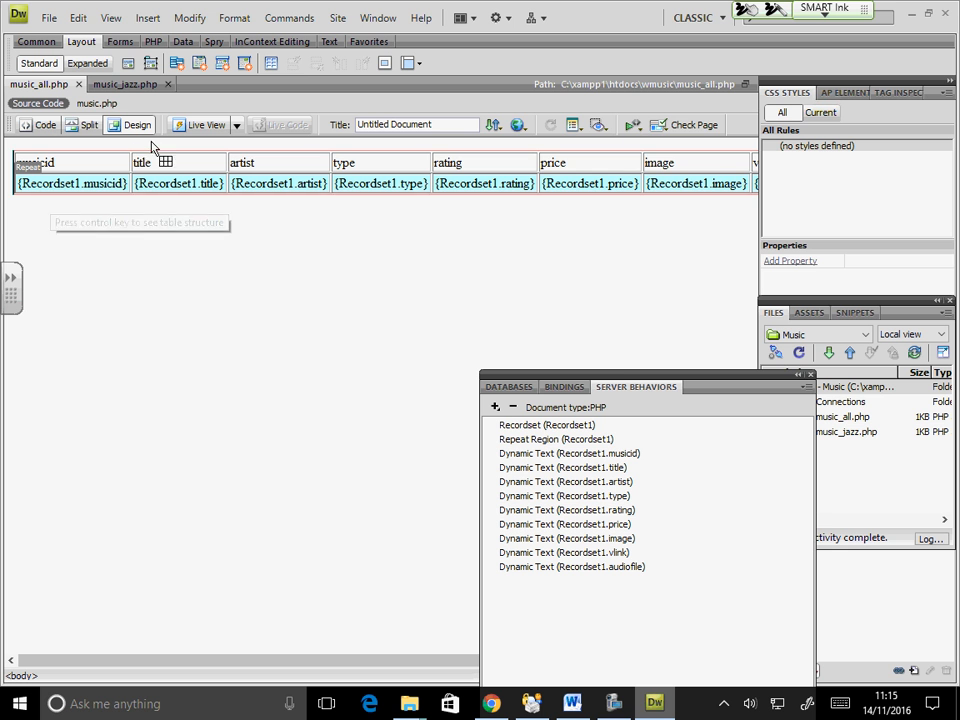
left_click(515, 127)
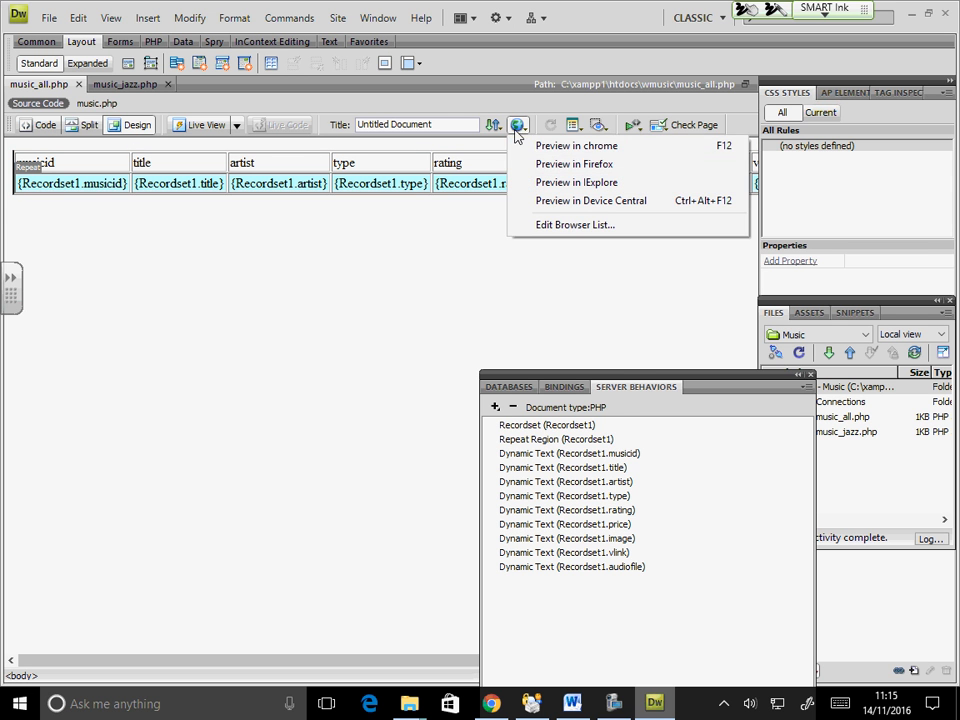
left_click(521, 146)
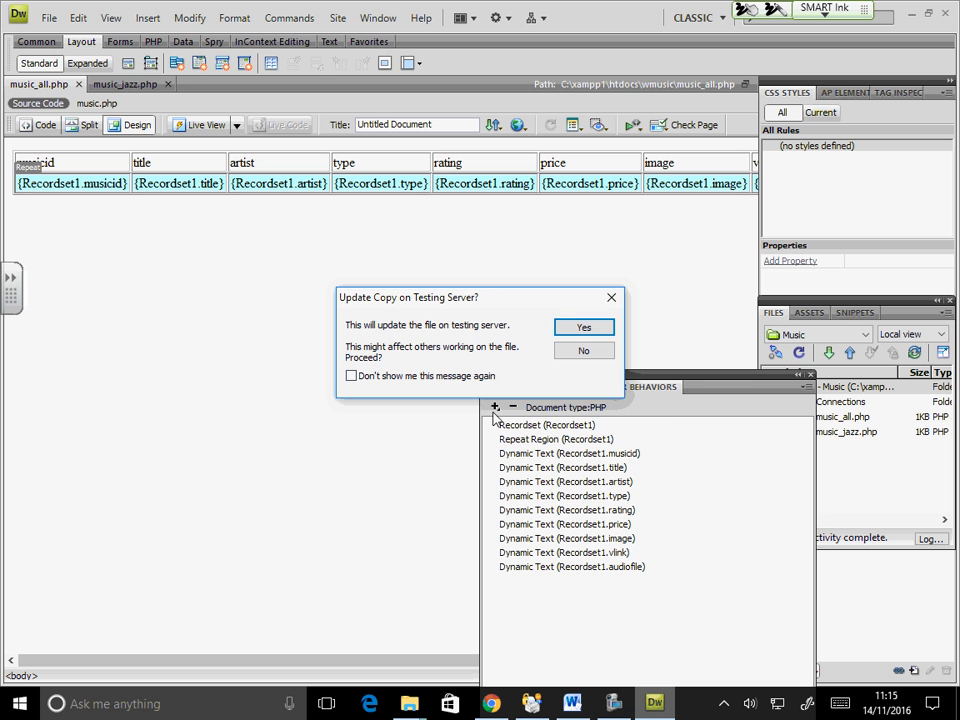
left_click(578, 329)
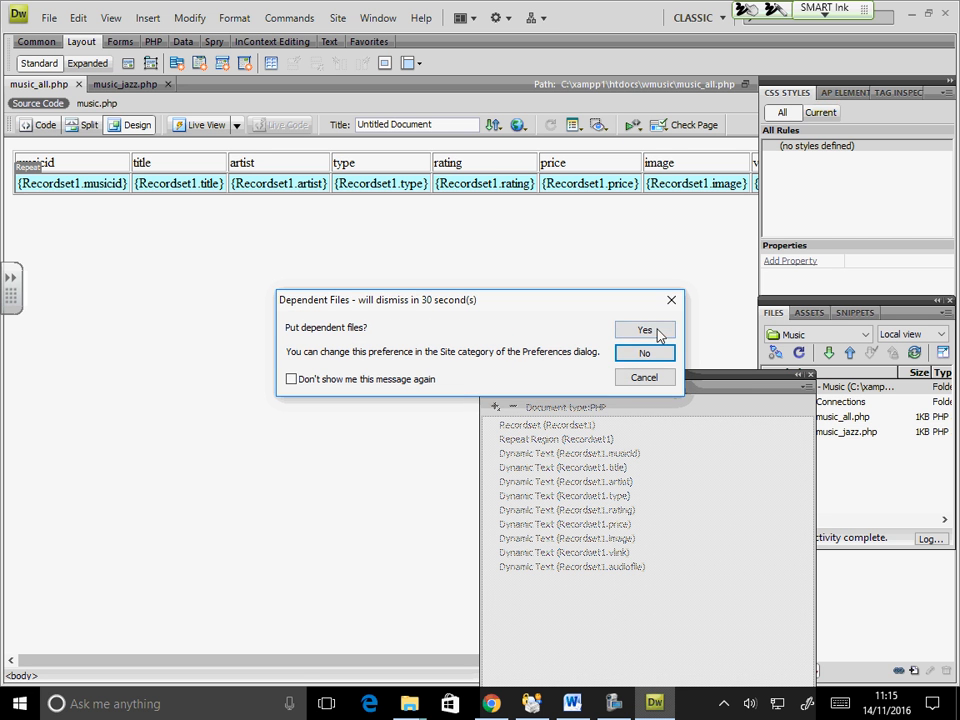
left_click(657, 332)
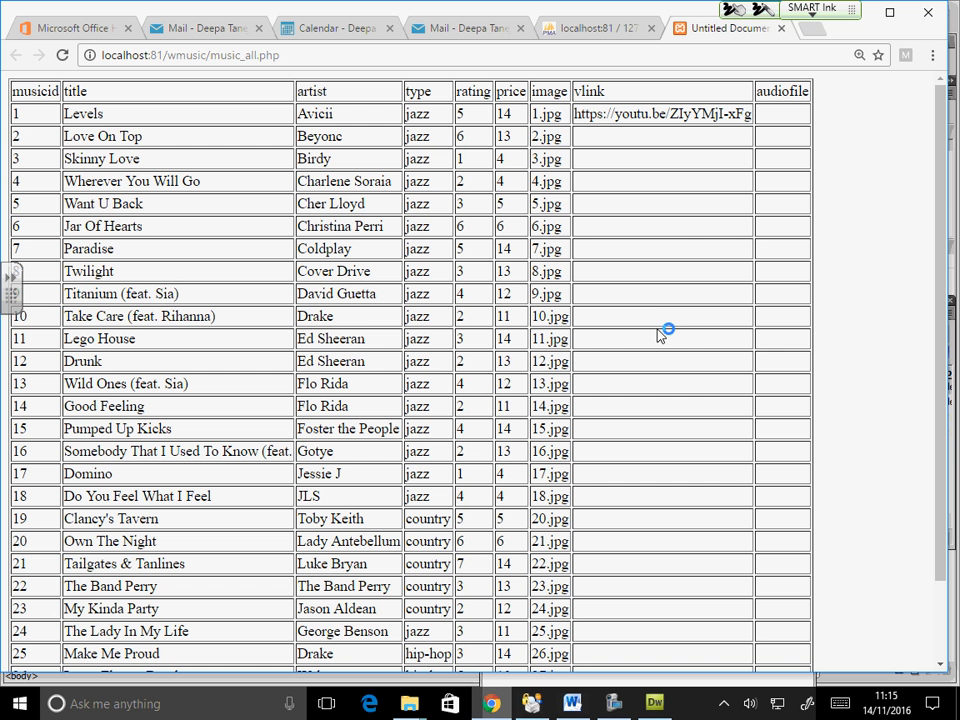
- Look through the music table on the previewed page down to its last record, and switch back to Dreamweaver
scroll(740, 180, "down", 1)
scroll(738, 182, "down", 1)
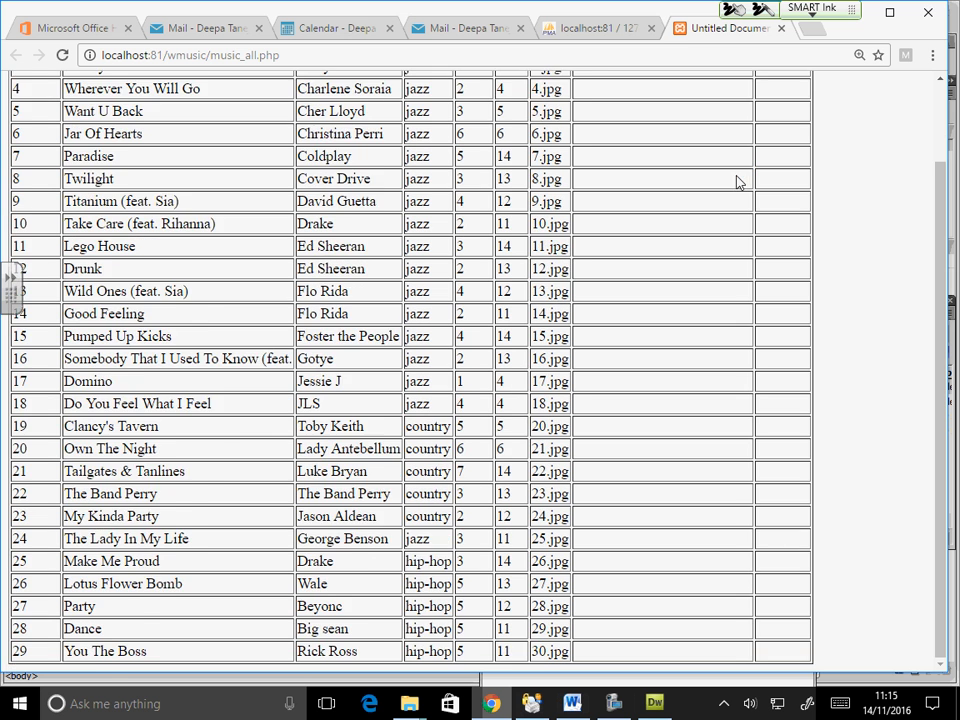
scroll(744, 156, "up", 2)
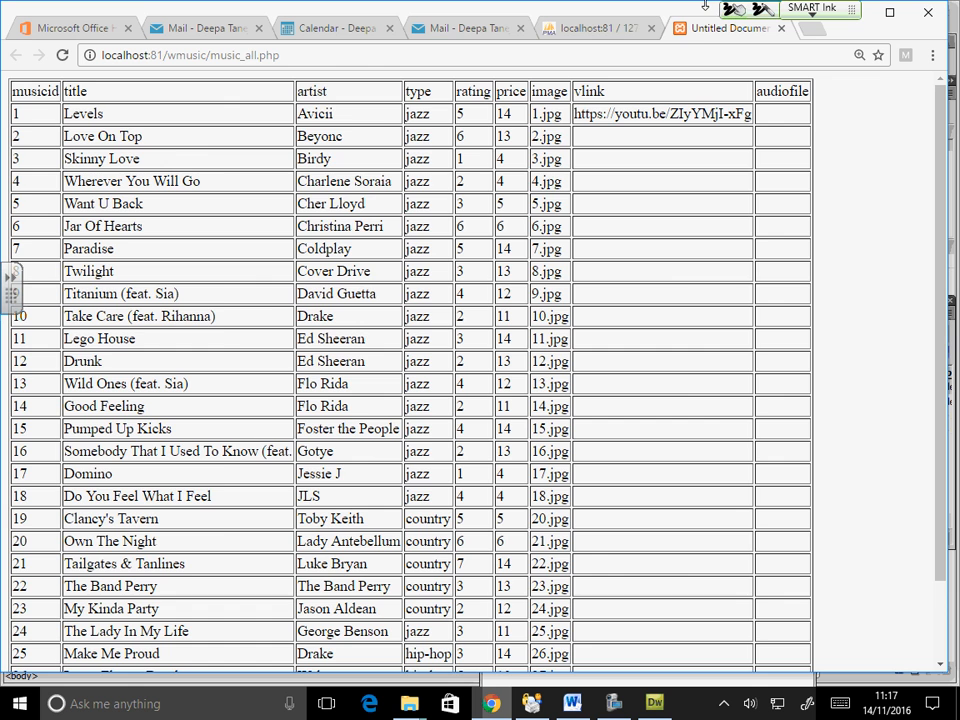
left_click(600, 28)
left_click(697, 30)
key("alt+Tab")
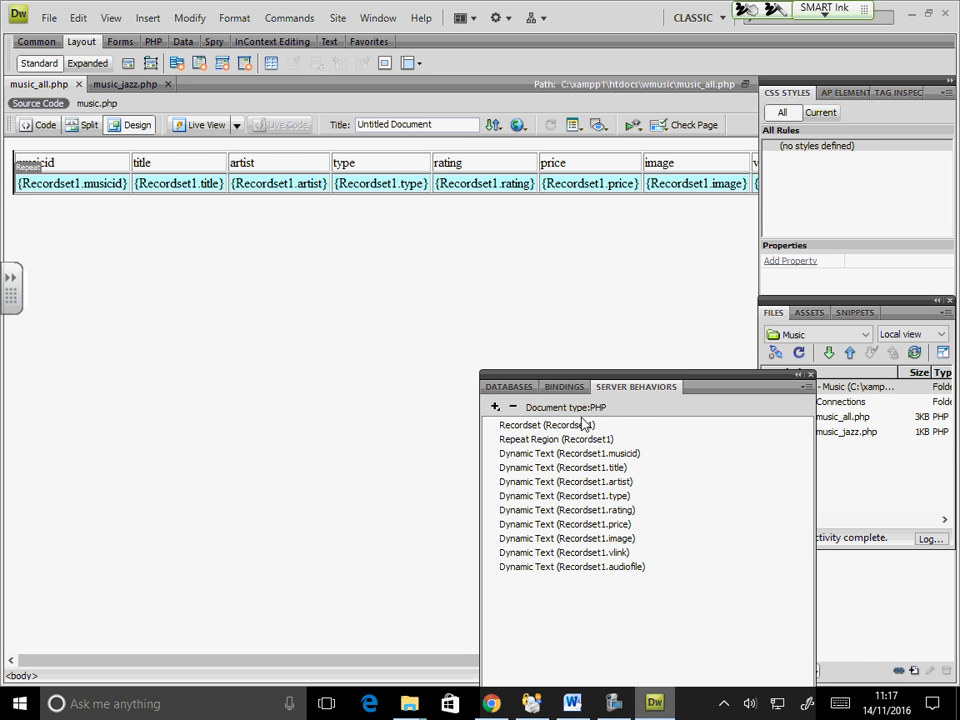
- Start a Recordset behavior on music_jazz.php with only the title and artist columns of the music table
left_click(105, 83)
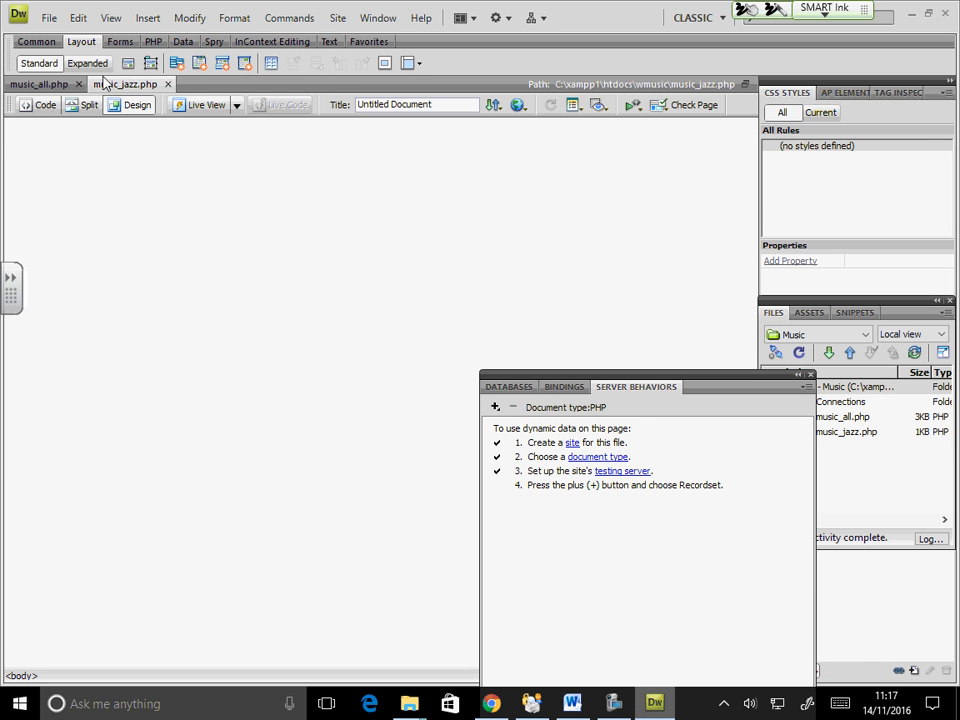
left_click(48, 85)
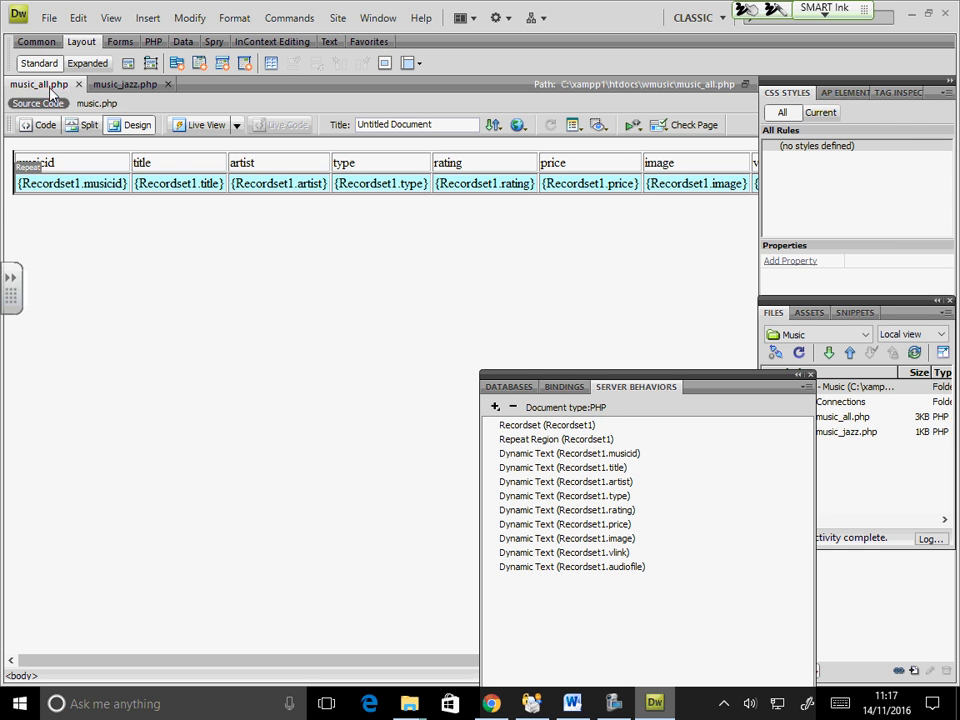
left_click(115, 88)
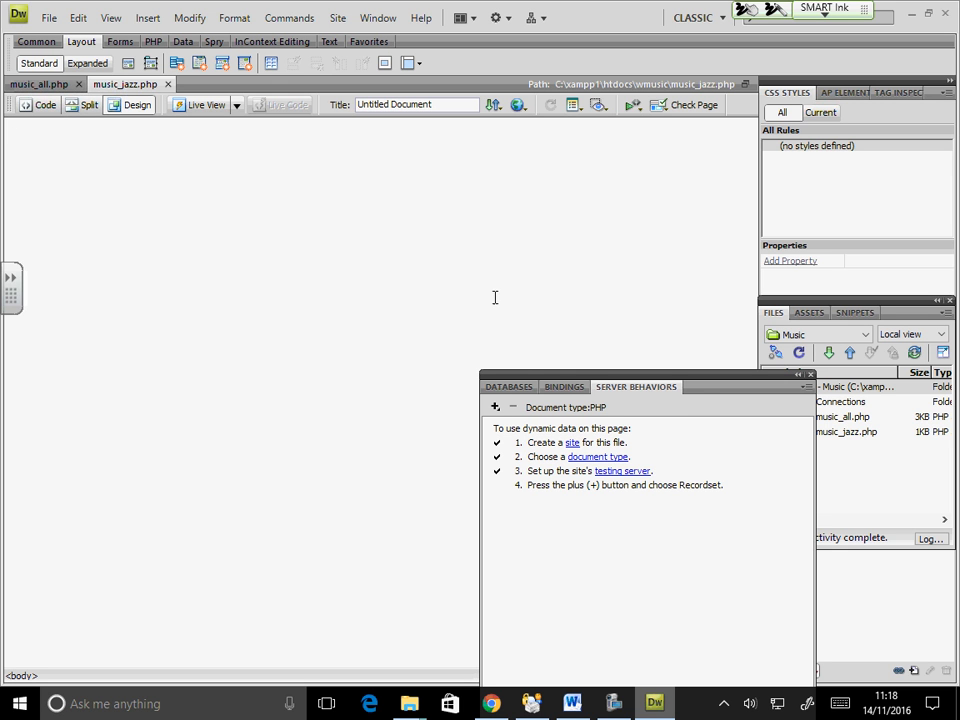
left_click(495, 407)
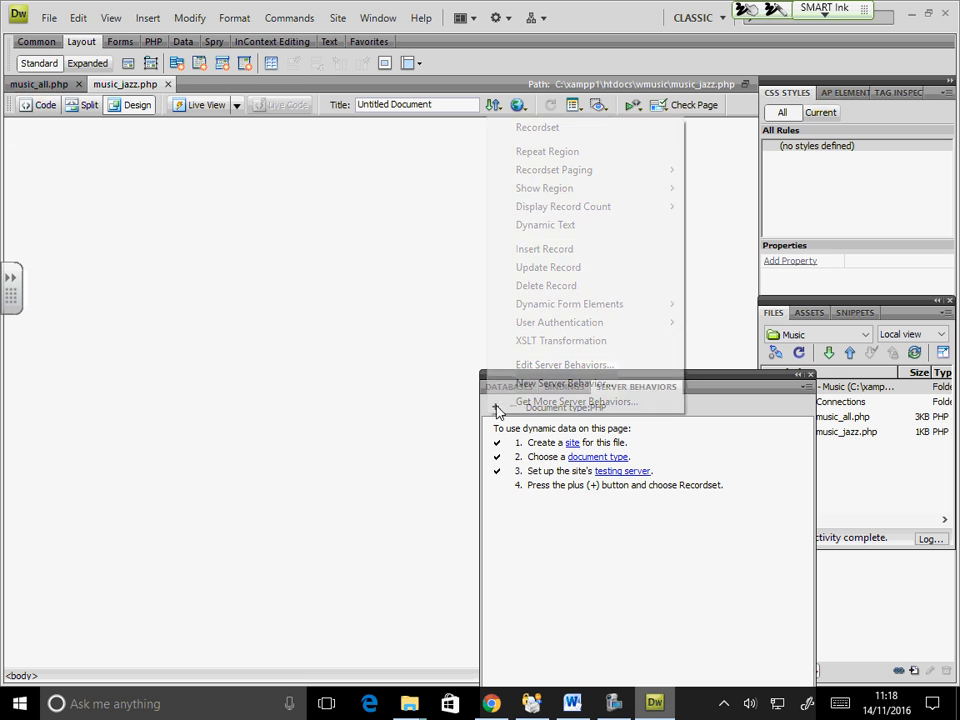
left_click(525, 130)
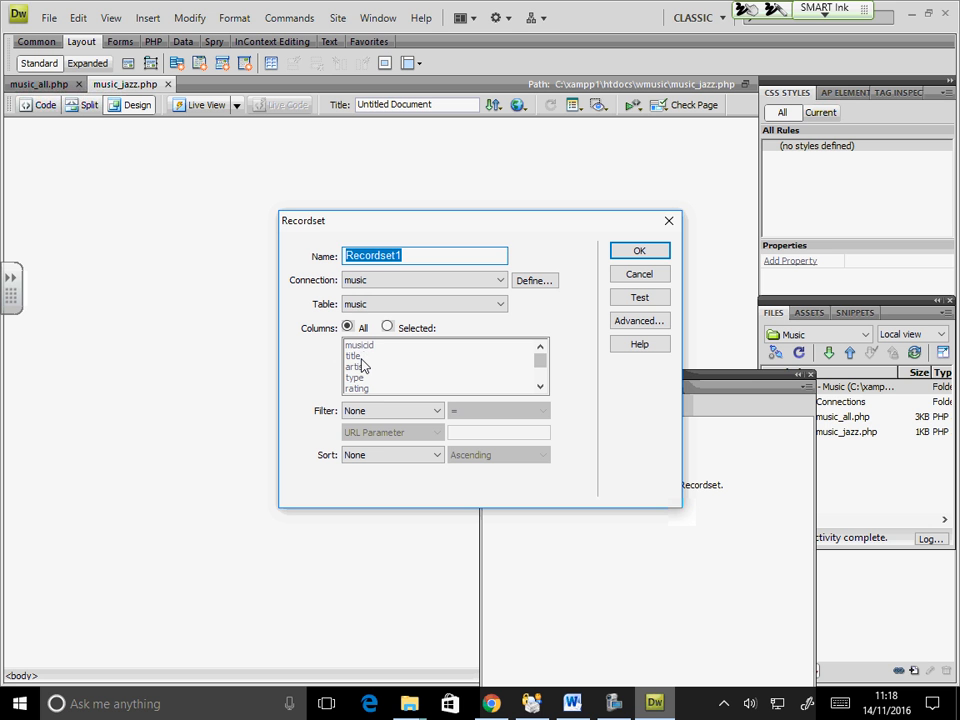
left_click(387, 326)
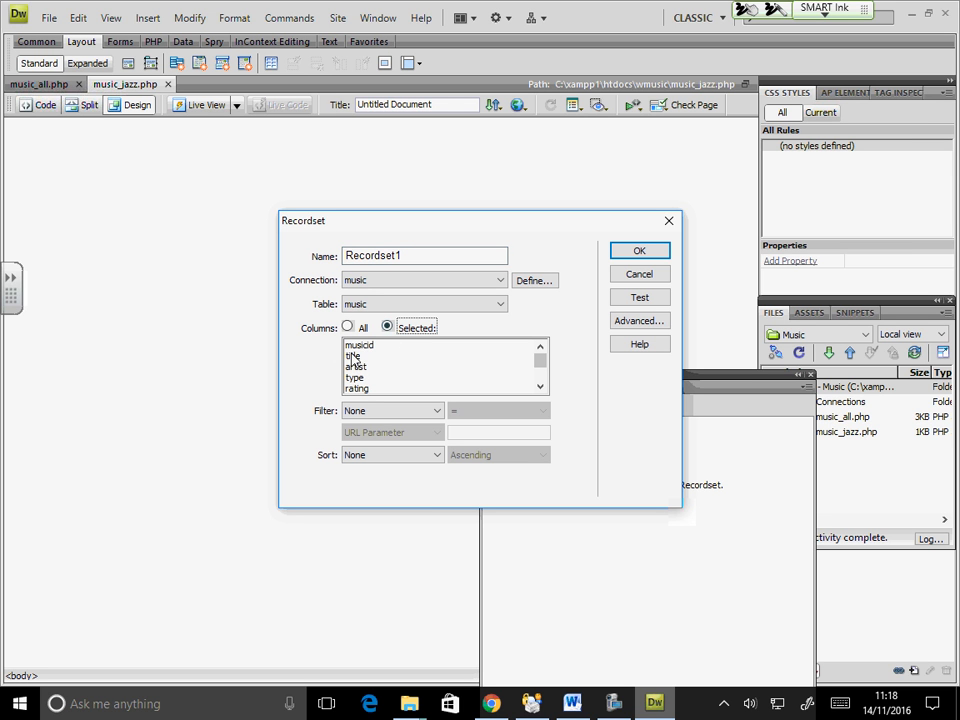
left_click(350, 356)
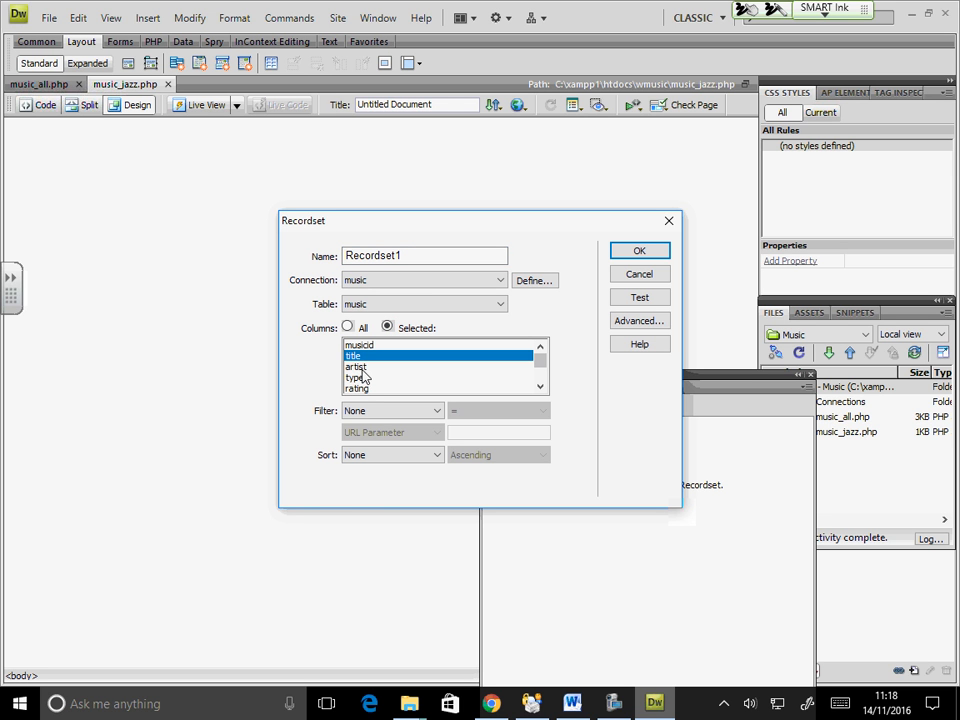
left_click(362, 367, "ctrl")
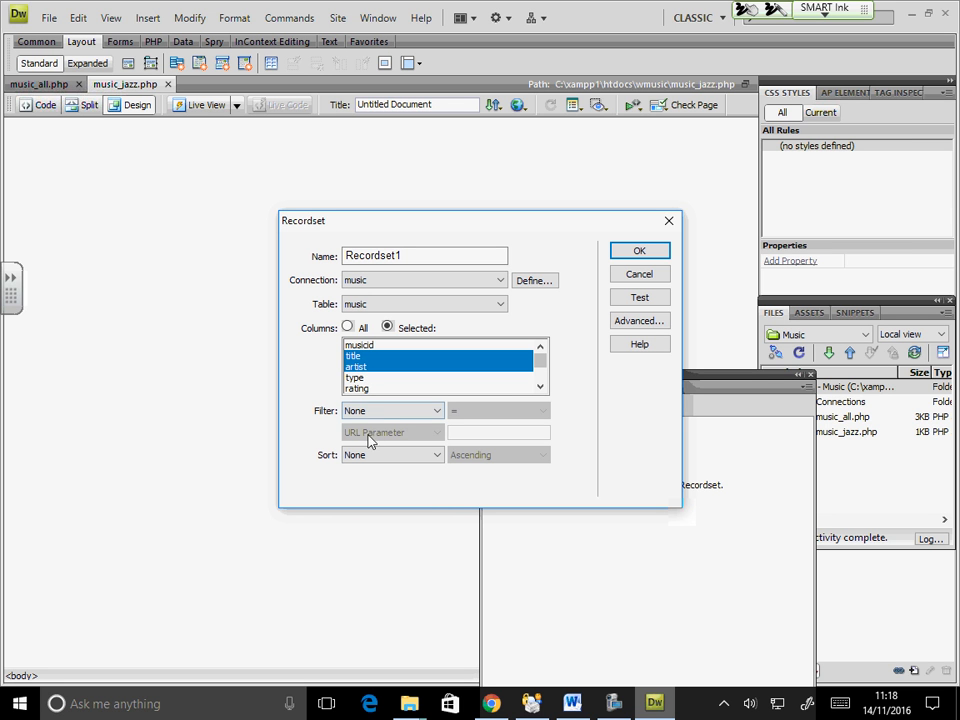
- Filter the recordset to records whose type equals the entered value jazz, and add it to the page
left_click(384, 414)
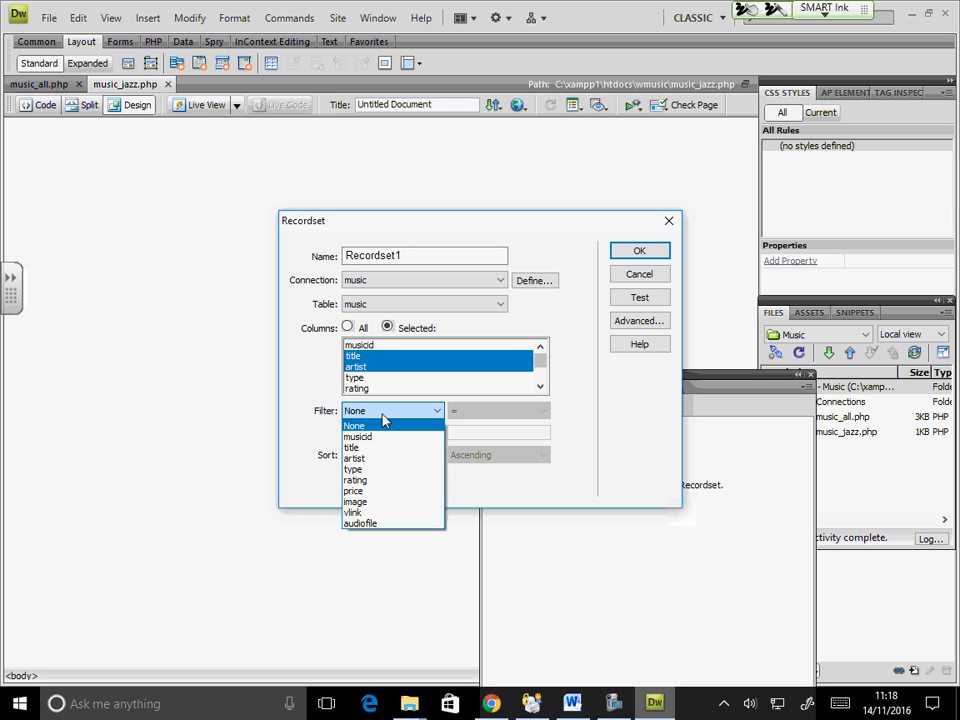
left_click(380, 470)
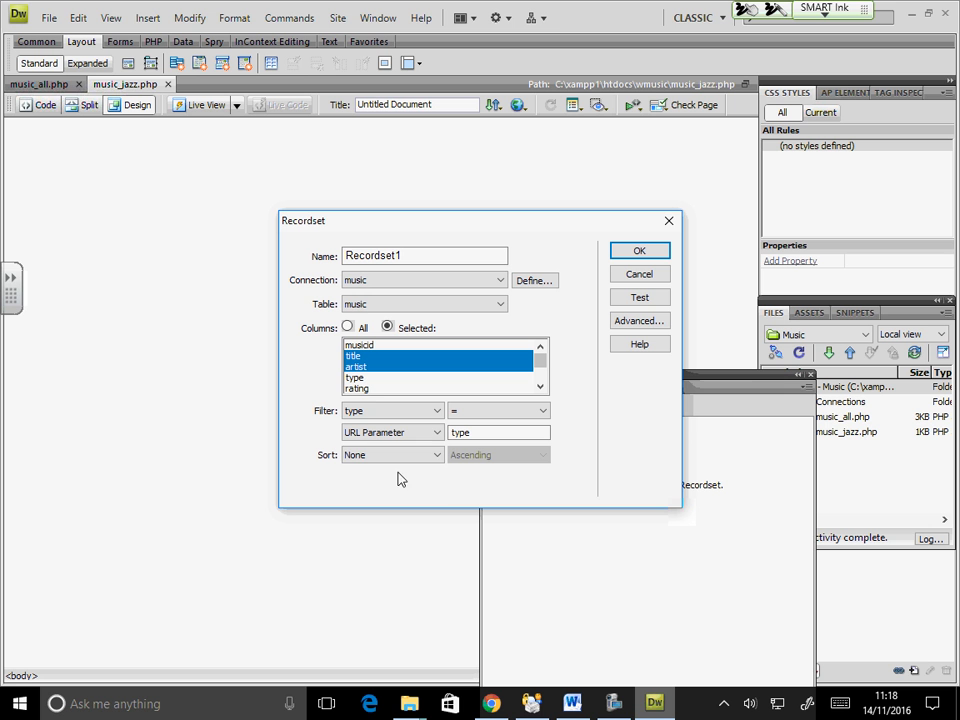
left_click(428, 436)
left_click(405, 506)
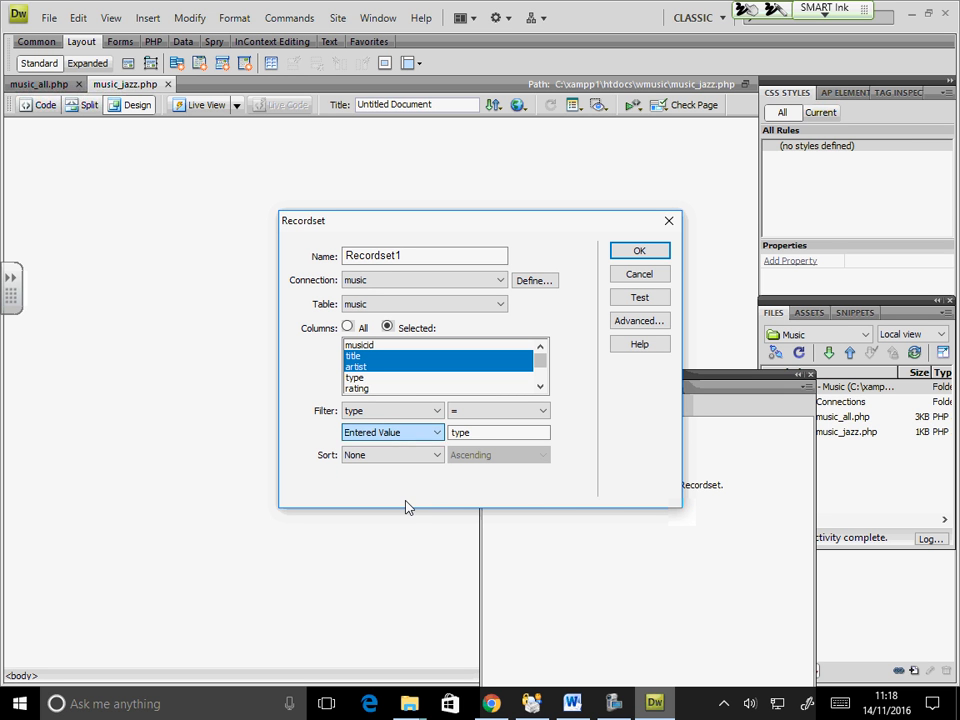
left_click_drag(497, 432, 357, 432)
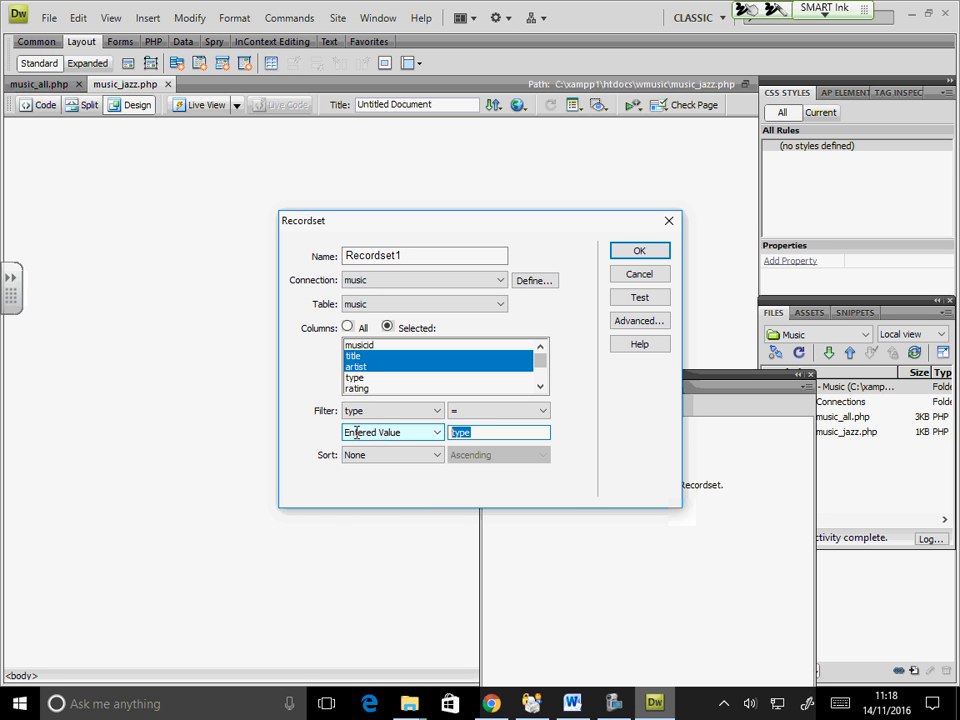
type("jzz")
key("BackSpace")
key("BackSpace")
type("azz")
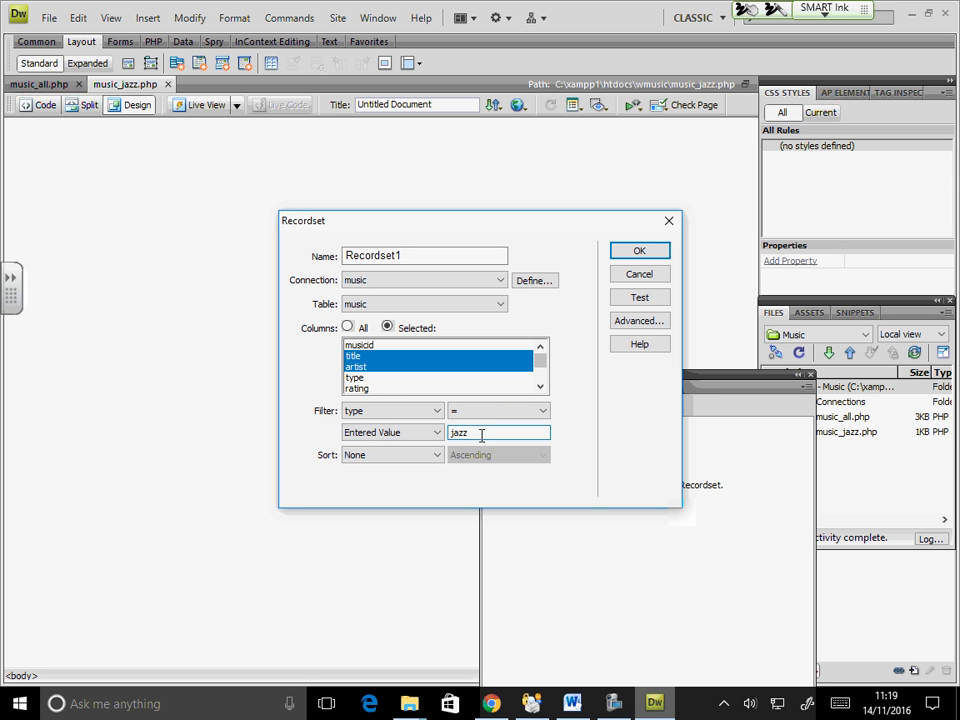
left_click_drag(484, 433, 385, 432)
left_click(638, 252)
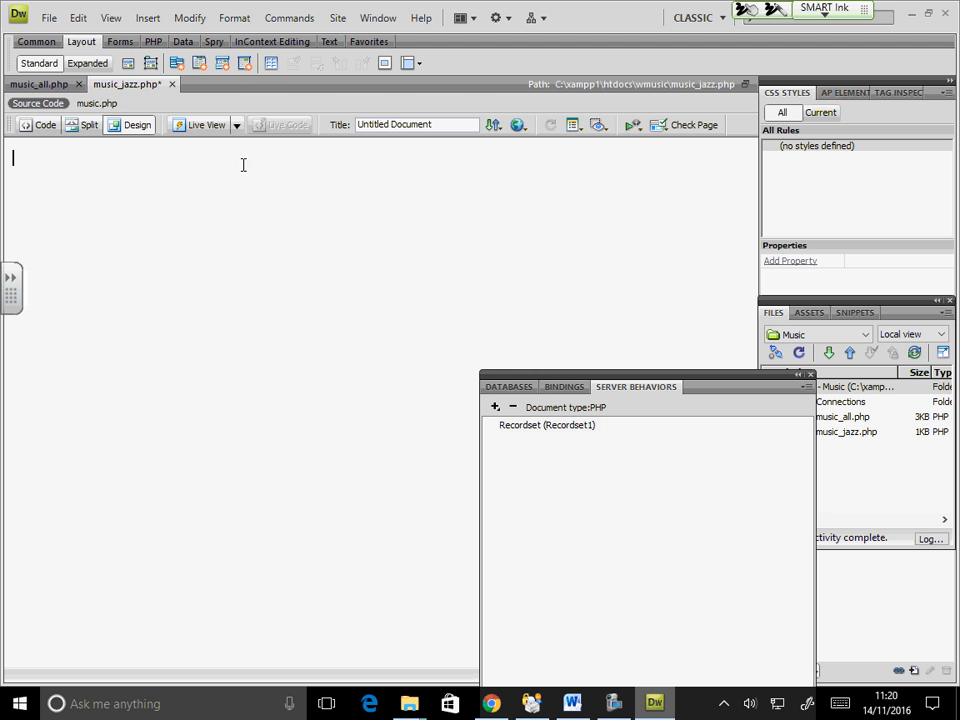
left_click(143, 22)
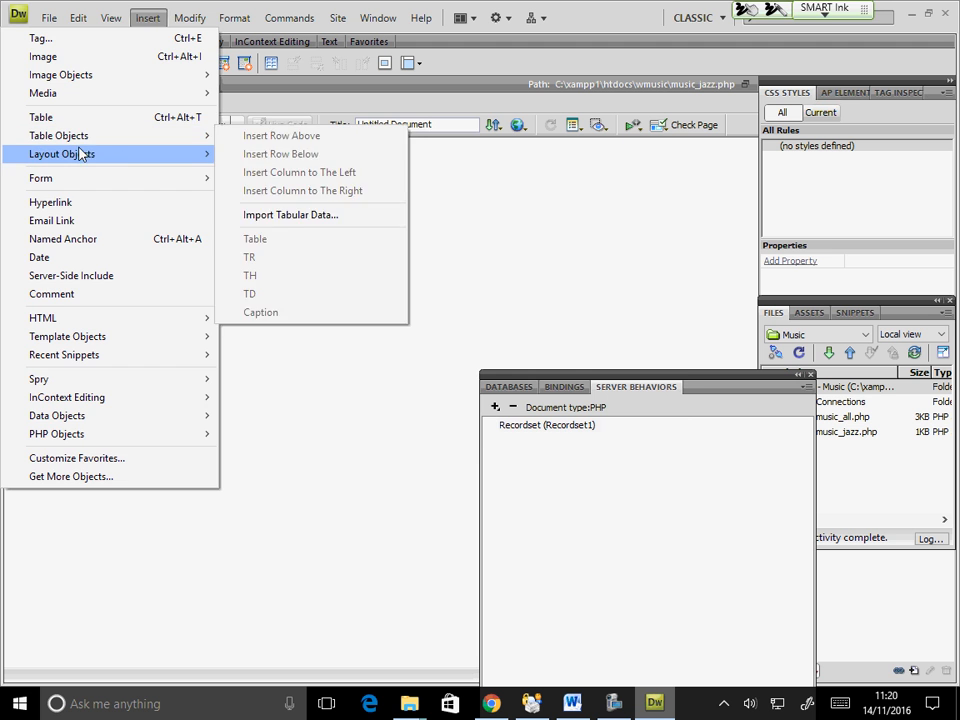
mouse_move(60, 154)
left_click(240, 153)
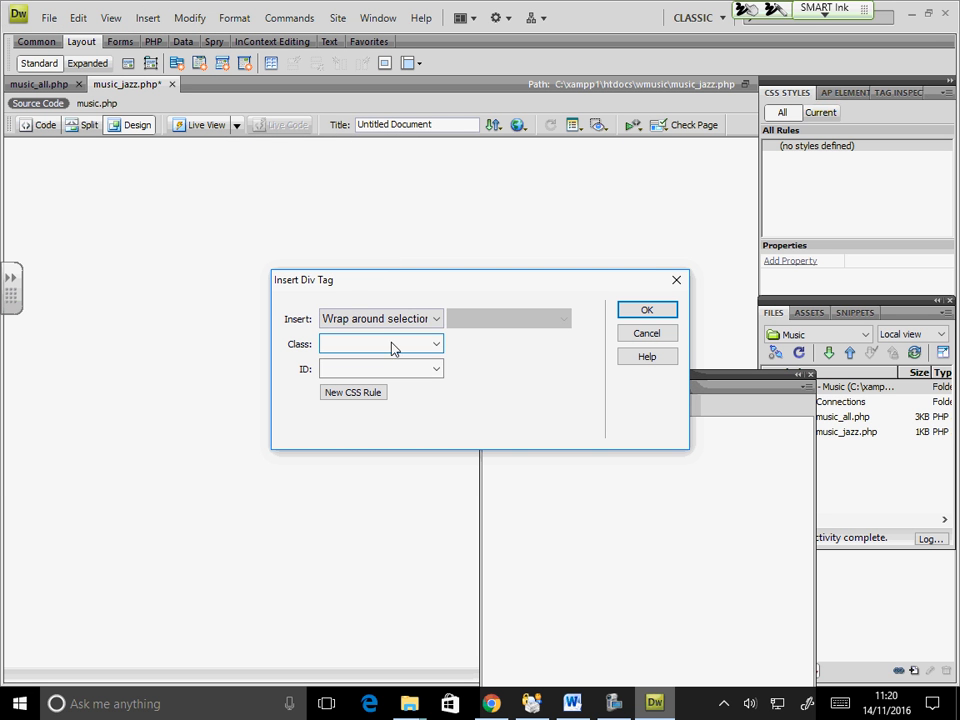
left_click(430, 318)
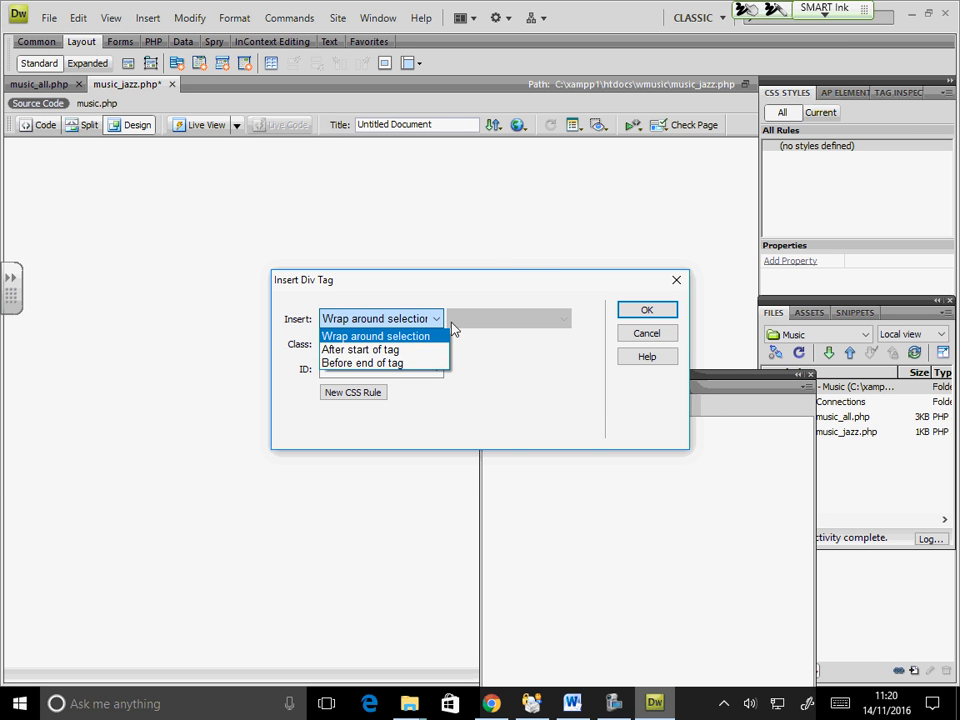
left_click(640, 333)
left_click(640, 334)
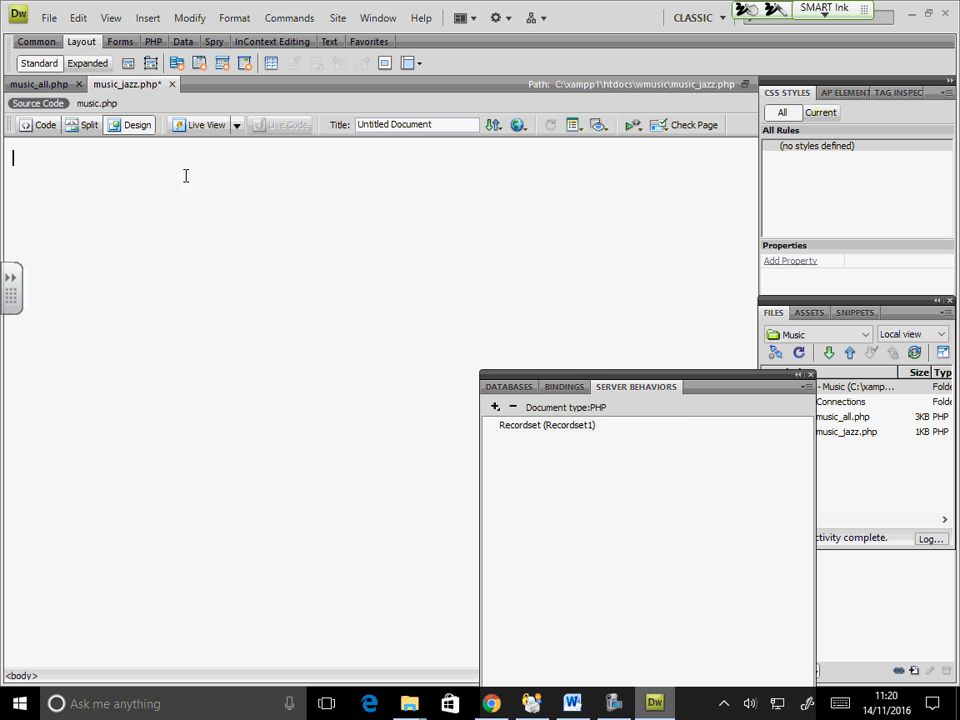
- Insert a div at the insertion point on music_jazz.php, add blank paragraphs inside it and delete its placeholder text
left_click(128, 63)
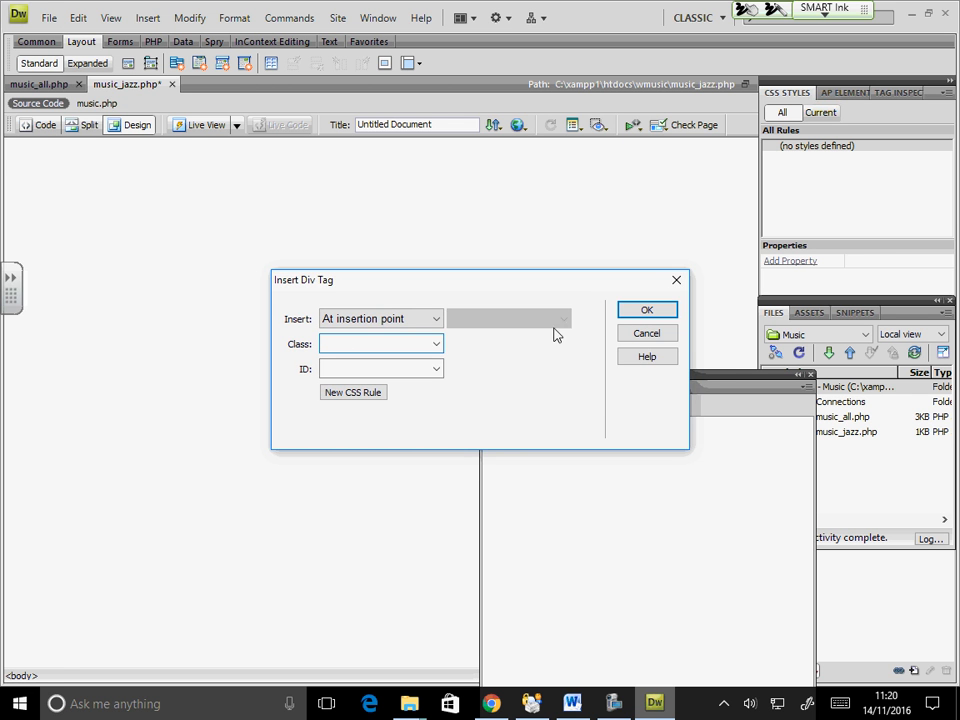
left_click(628, 314)
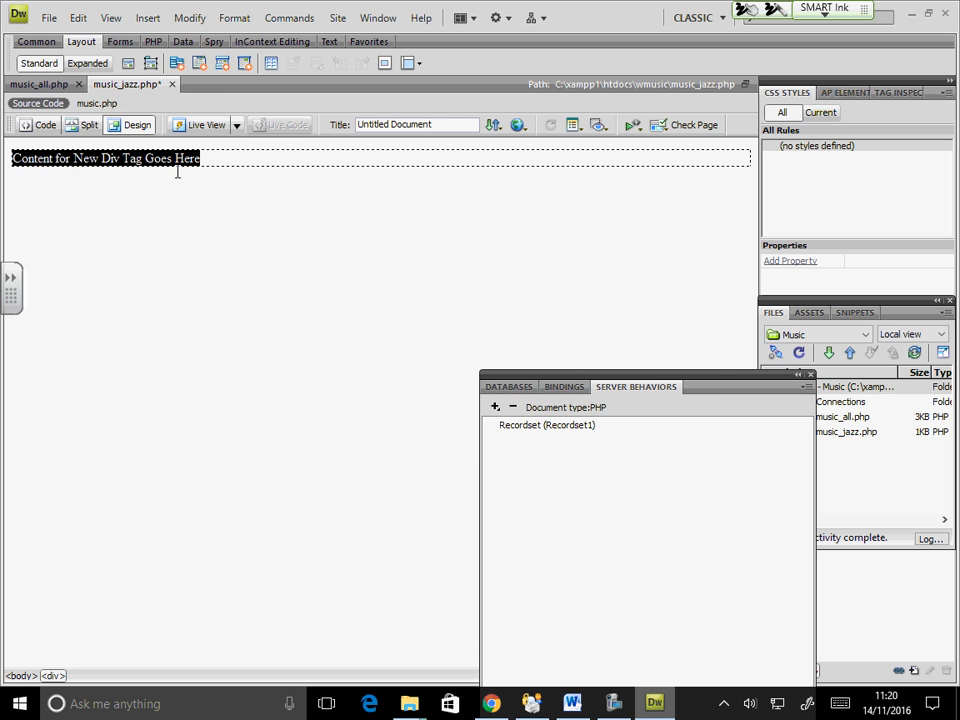
left_click(236, 157)
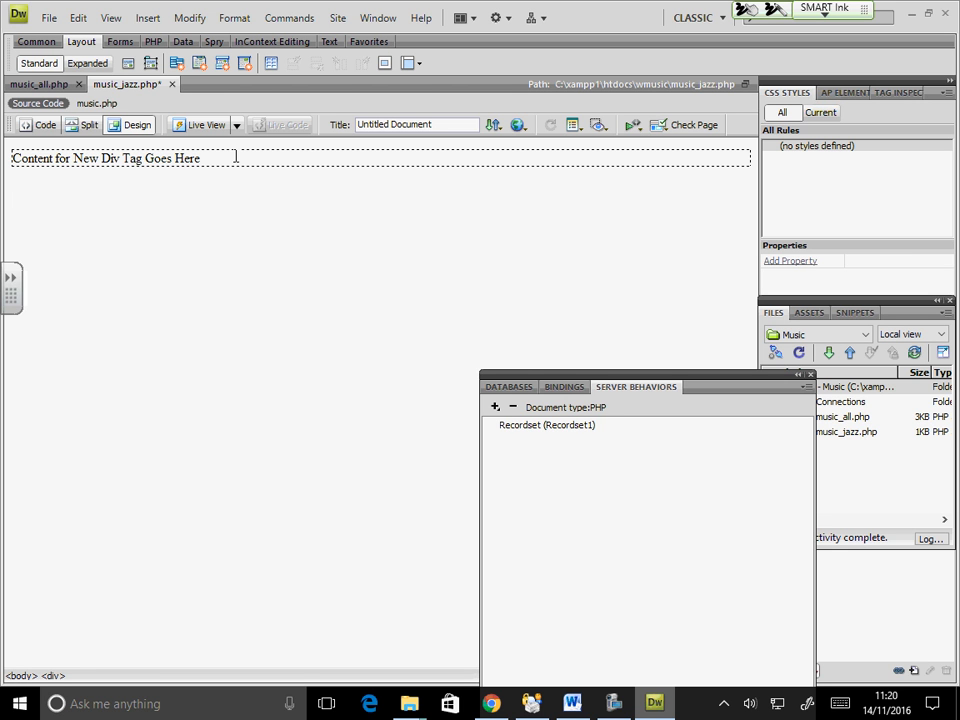
key("Return")
key("Return")
key("Delete")
key("Delete")
key("Delete")
key("Delete")
key("Delete")
key("Delete")
key("Delete")
key("Delete")
key("Delete")
key("Delete")
key("Delete")
key("Delete")
key("Delete")
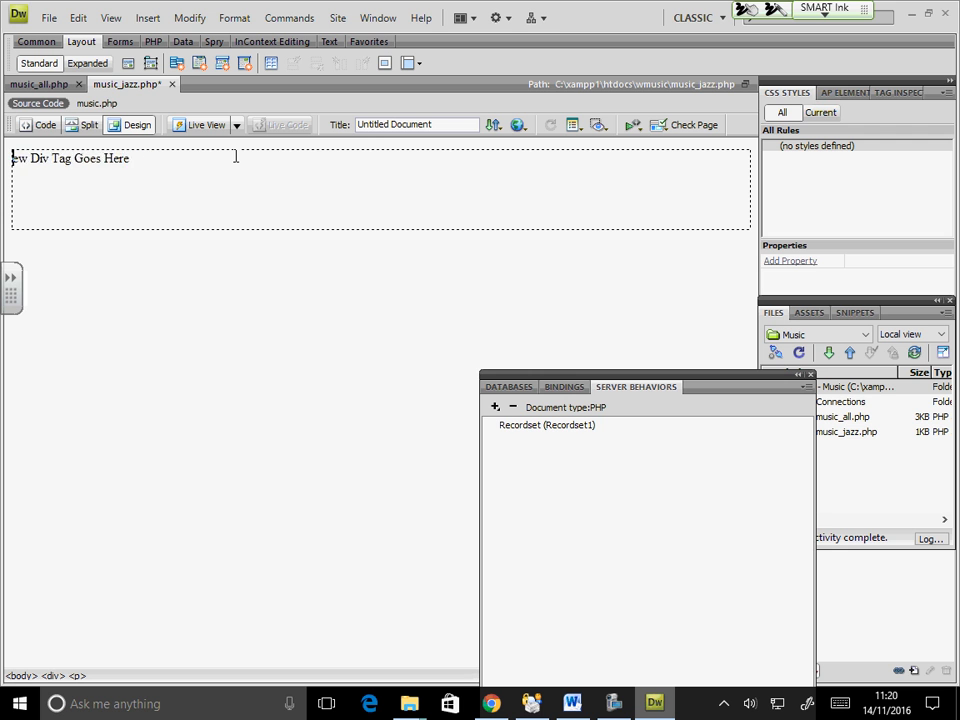
key("Delete")
key("Delete")
key("Delete")
key("Delete")
key("Delete")
key("Delete")
key("Delete")
key("Delete")
key("Delete")
key("Delete")
key("Delete")
key("Delete")
key("Delete")
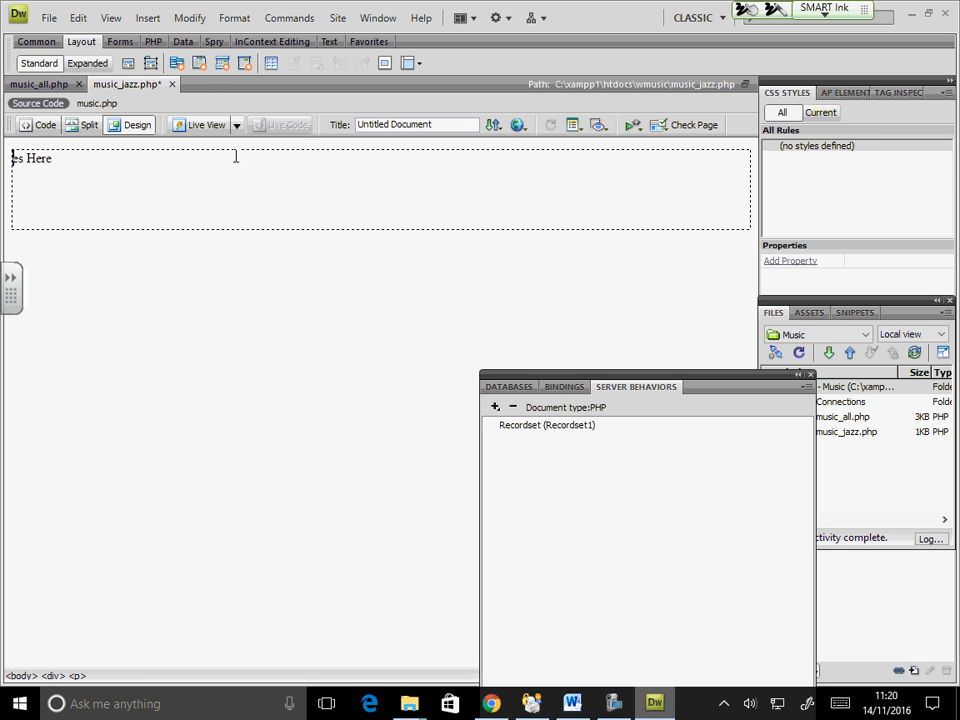
key("Delete")
key("Delete")
key("Delete")
key("Delete")
key("Delete")
key("Delete")
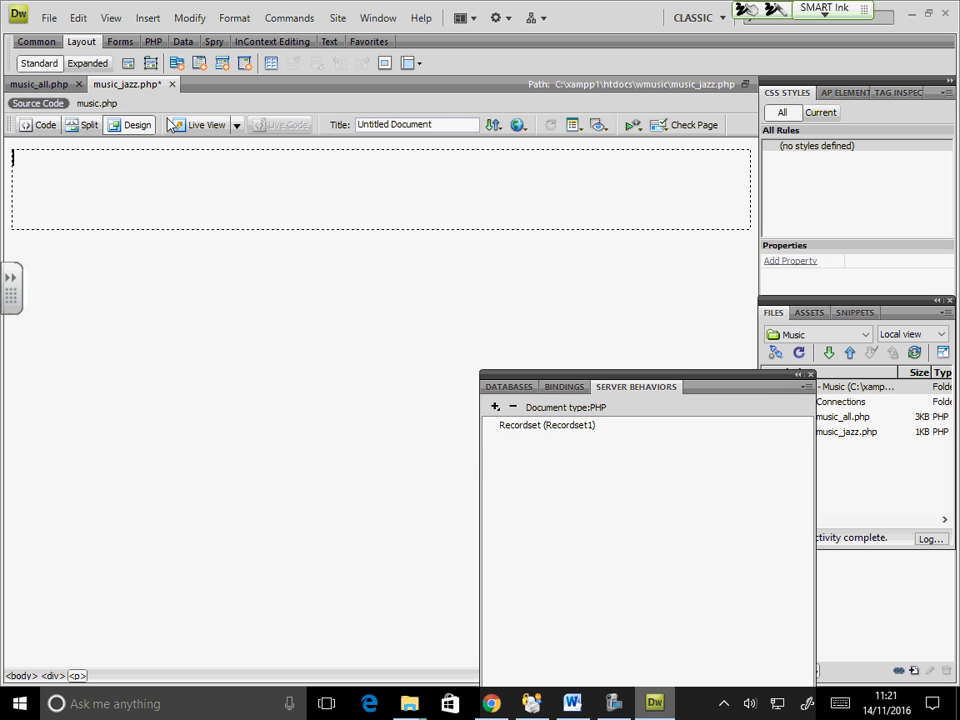
- Insert two nested divs inside the outer div, one in its first paragraph and one in the blank paragraph below
left_click(140, 64)
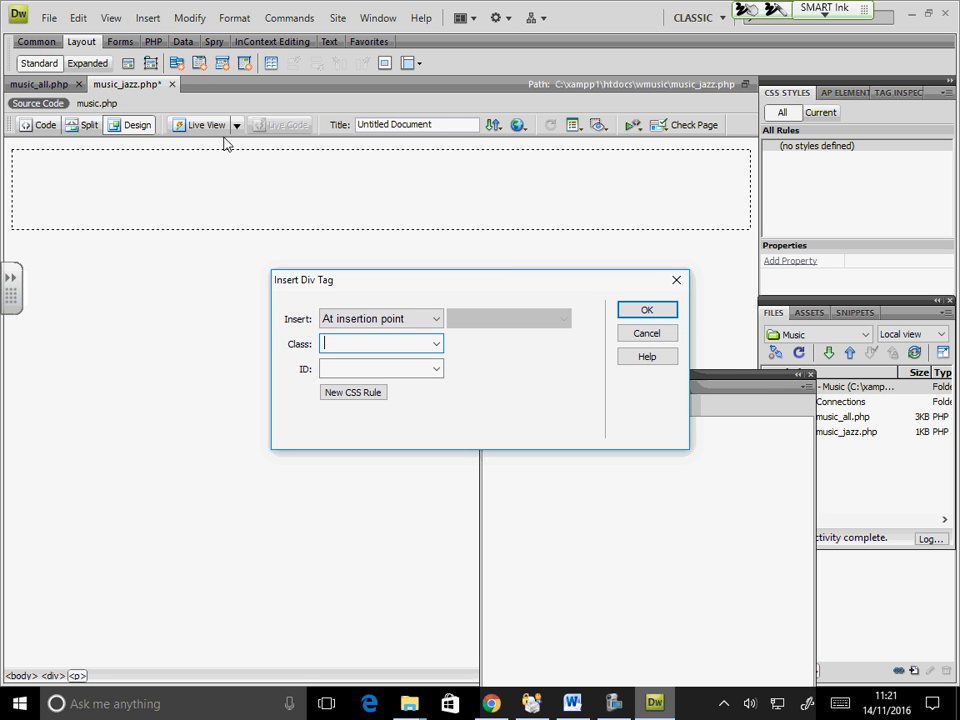
left_click(626, 310)
left_click(431, 223)
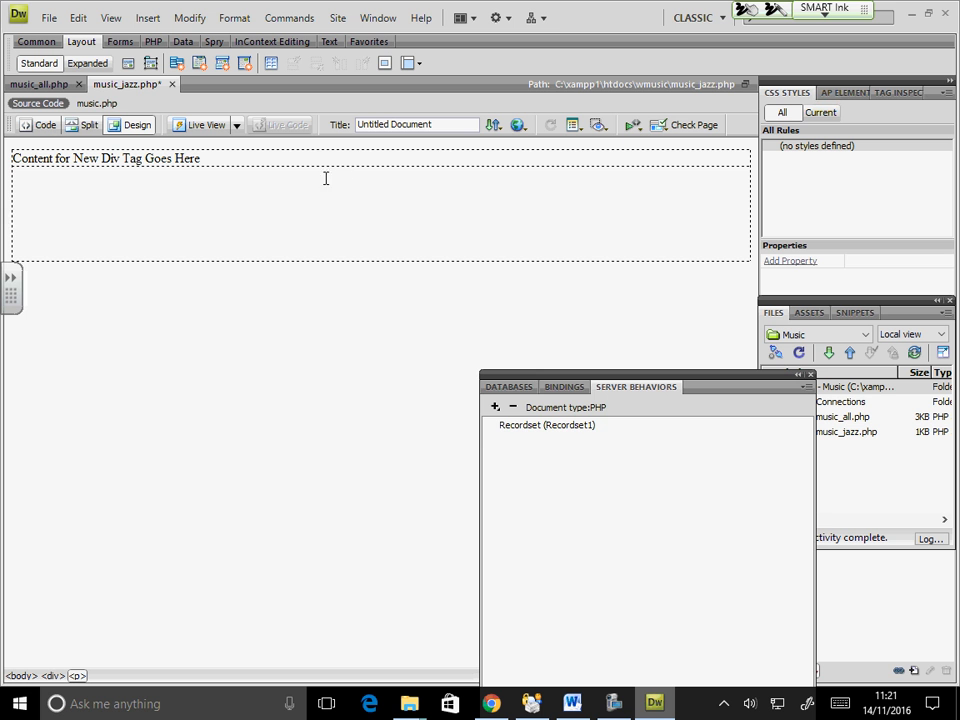
left_click(126, 64)
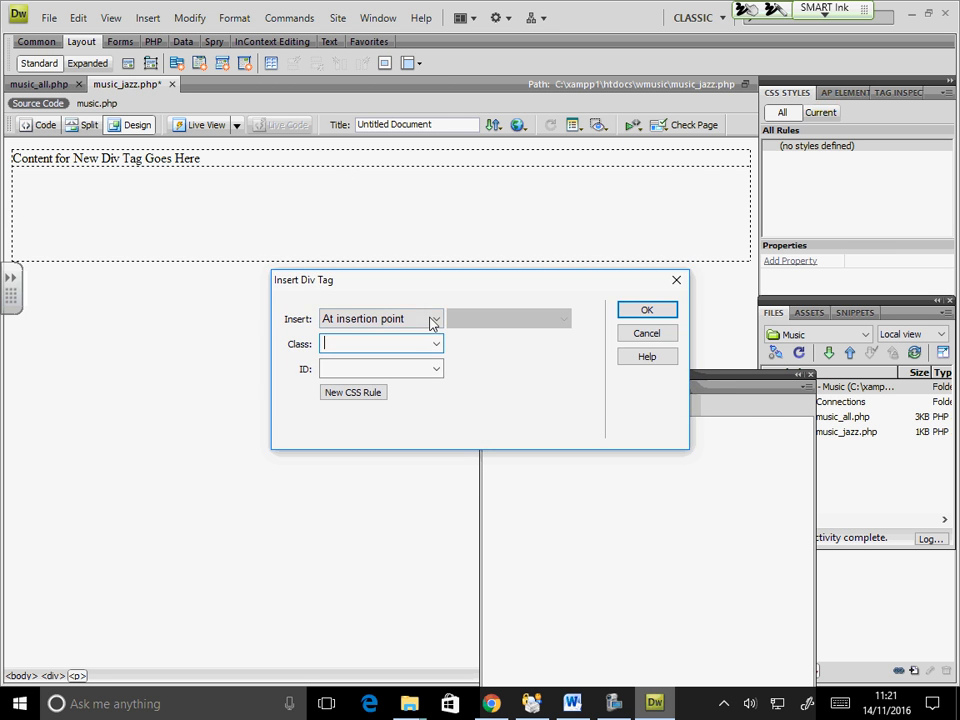
left_click(645, 310)
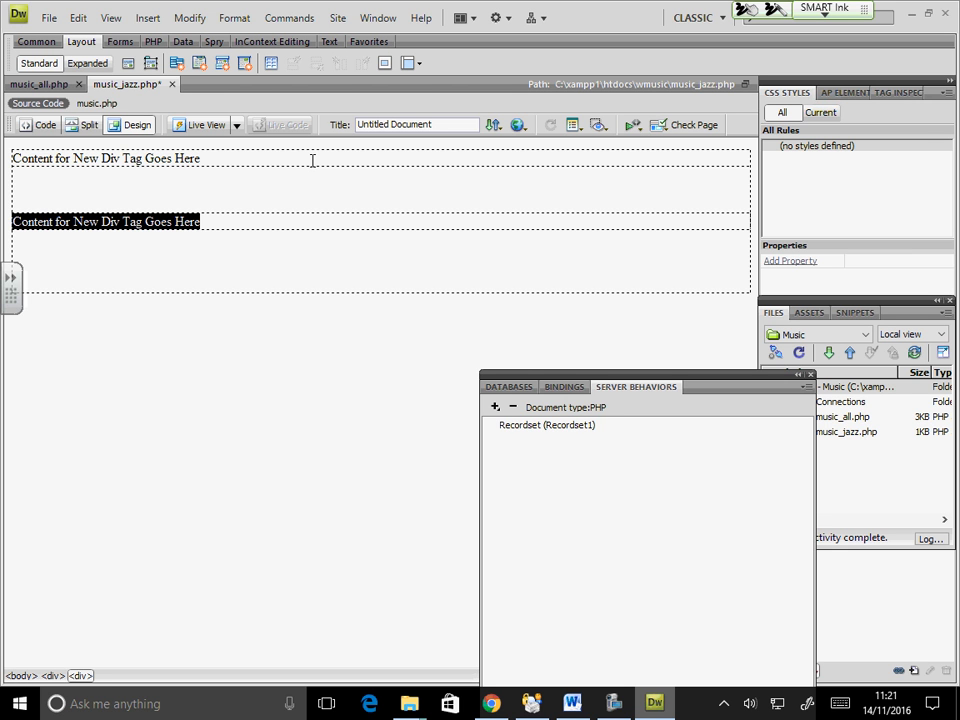
left_click(315, 292)
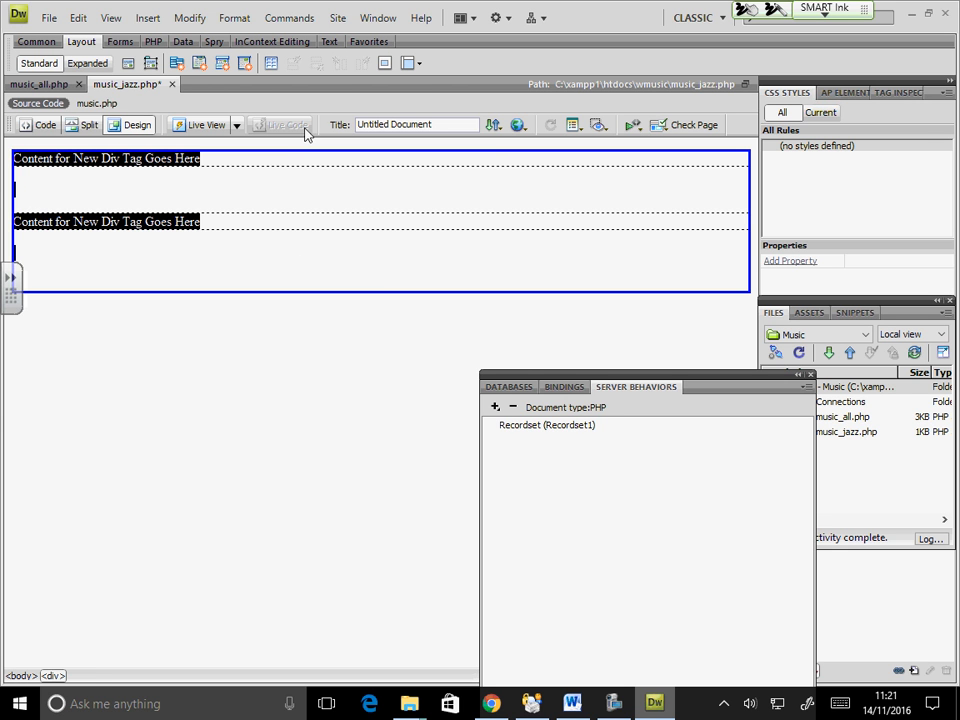
left_click(223, 169)
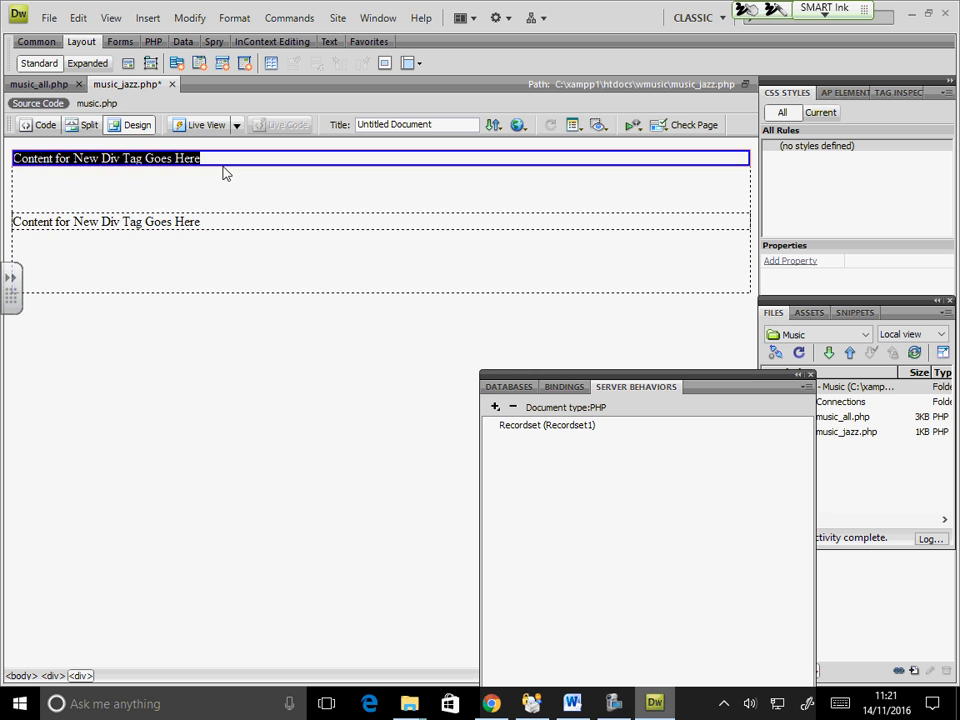
left_click(210, 236)
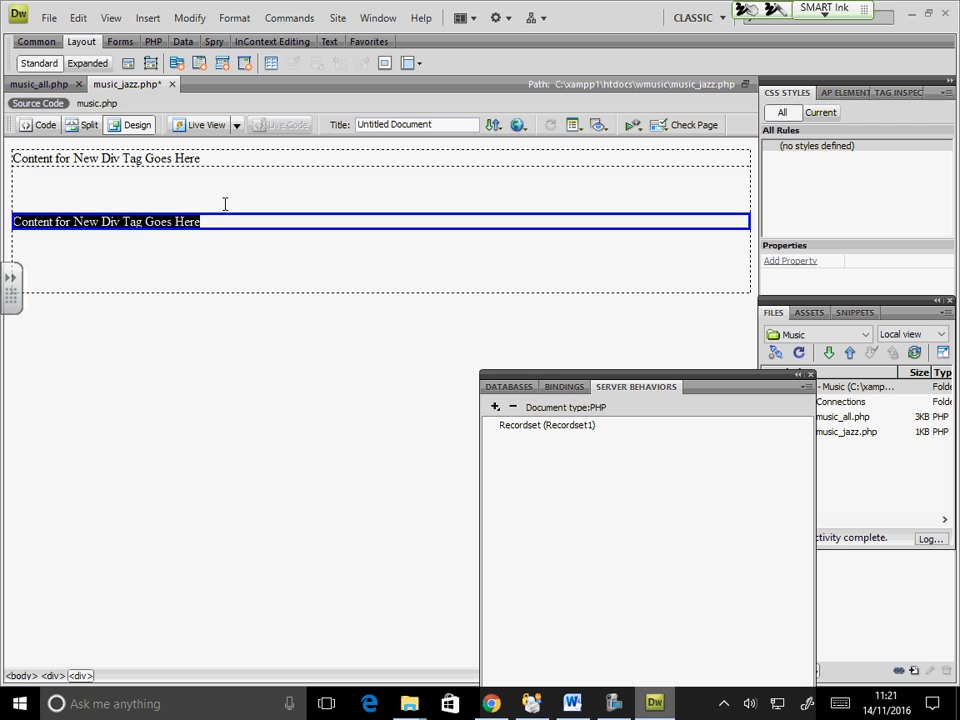
left_click(221, 157)
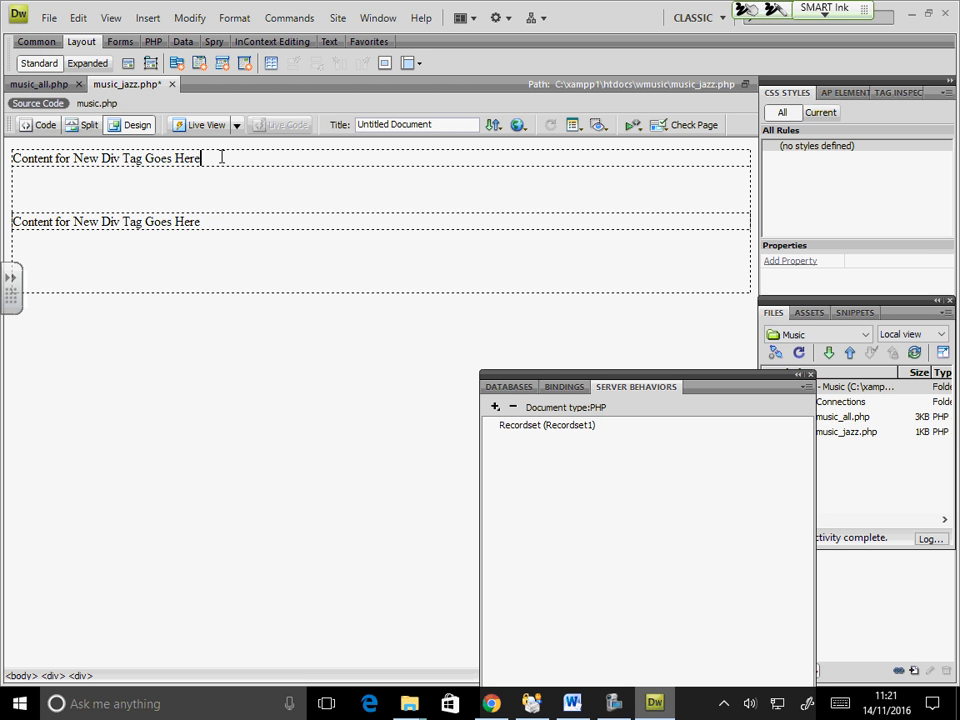
- Replace the lower nested div's placeholder text with the label "Artist:"
left_click(211, 221)
key("BackSpace")
key("BackSpace")
key("BackSpace")
key("BackSpace")
key("BackSpace")
key("BackSpace")
key("BackSpace")
key("BackSpace")
key("BackSpace")
key("BackSpace")
key("BackSpace")
key("BackSpace")
key("BackSpace")
key("BackSpace")
key("BackSpace")
key("BackSpace")
key("BackSpace")
key("BackSpace")
key("BackSpace")
key("BackSpace")
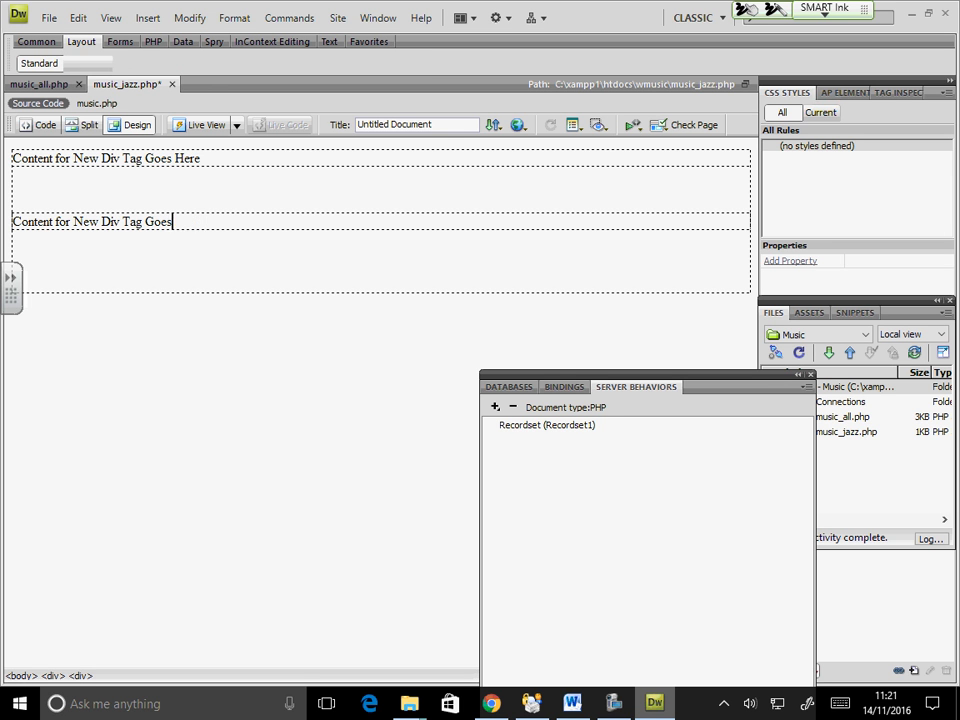
key("BackSpace")
key("BackSpace")
key("BackSpace")
key("BackSpace")
key("BackSpace")
key("BackSpace")
key("BackSpace")
key("BackSpace")
key("BackSpace")
key("BackSpace")
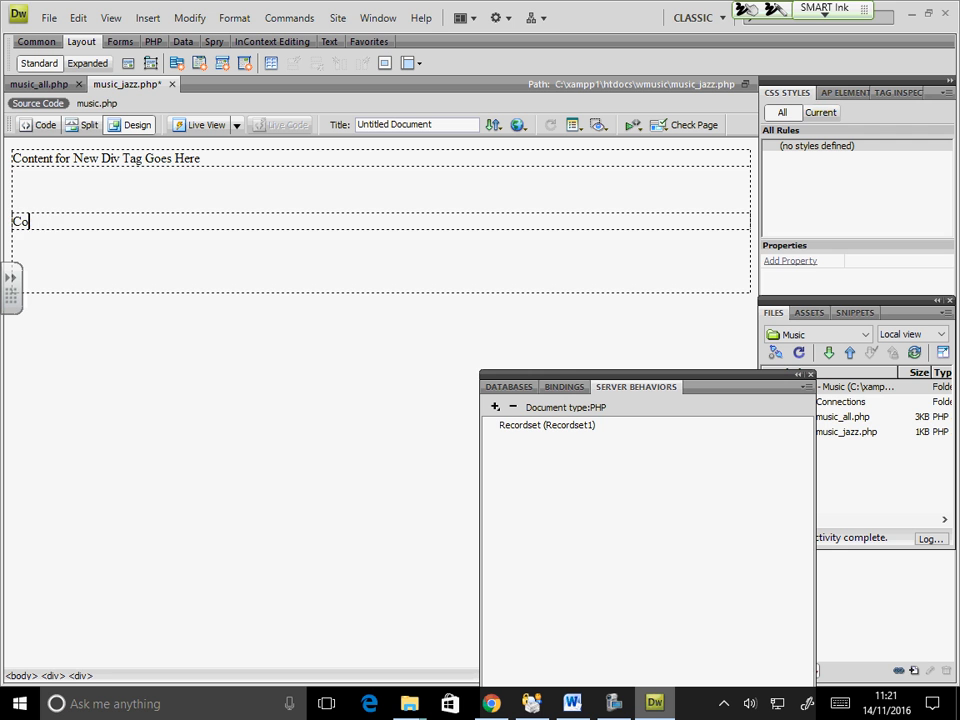
type("Artist:")
- Remove the word "Here" from the end of the upper nested div's placeholder text
left_click(220, 156)
key("BackSpace")
key("BackSpace")
key("BackSpace")
key("BackSpace")
- Place the recordset's title field in the upper nested div and its artist field after the "Artist:" label
left_click(560, 386)
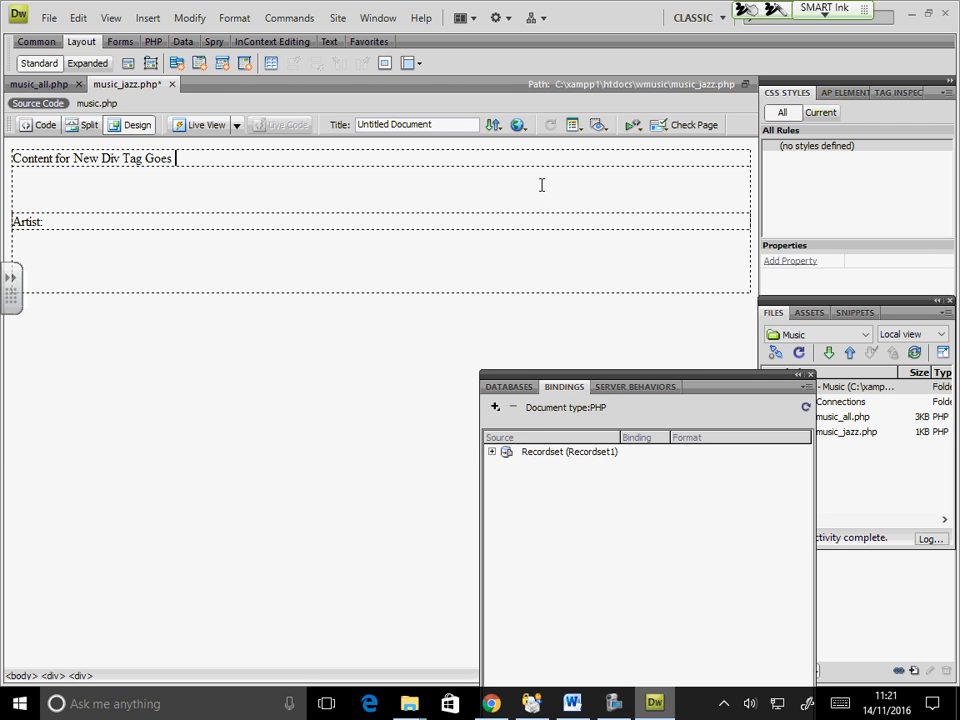
left_click(492, 452)
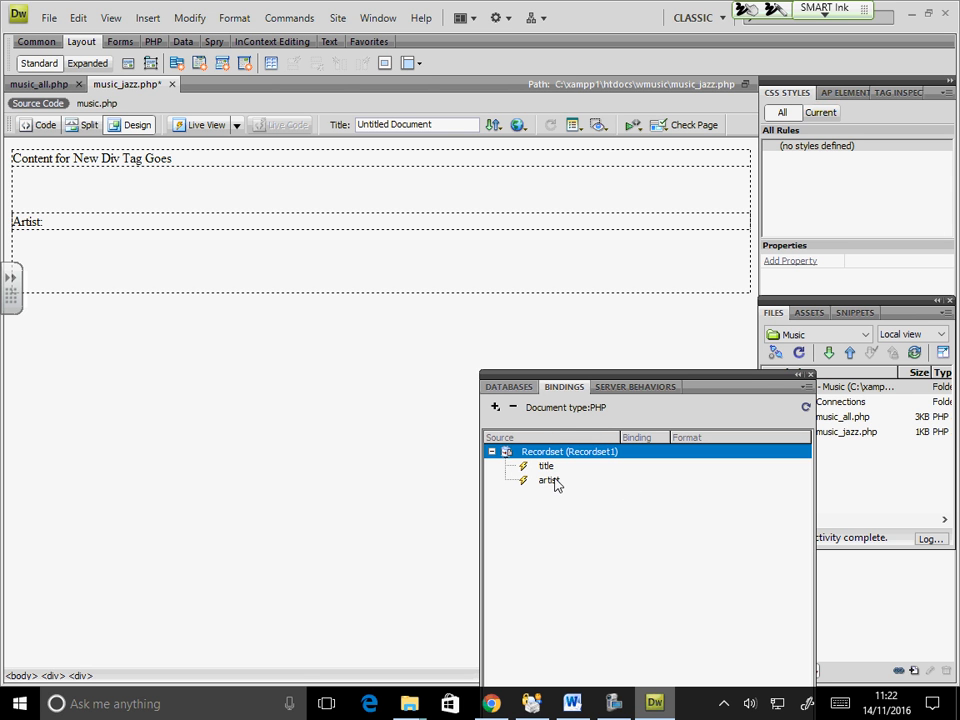
left_click_drag(546, 466, 246, 190)
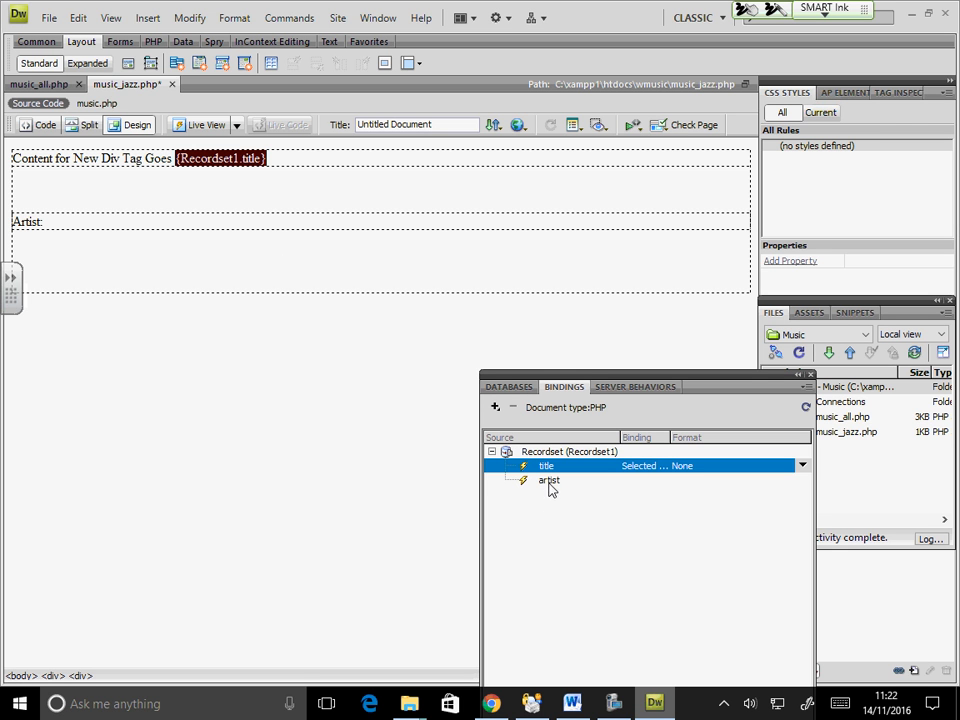
left_click_drag(550, 489, 156, 229)
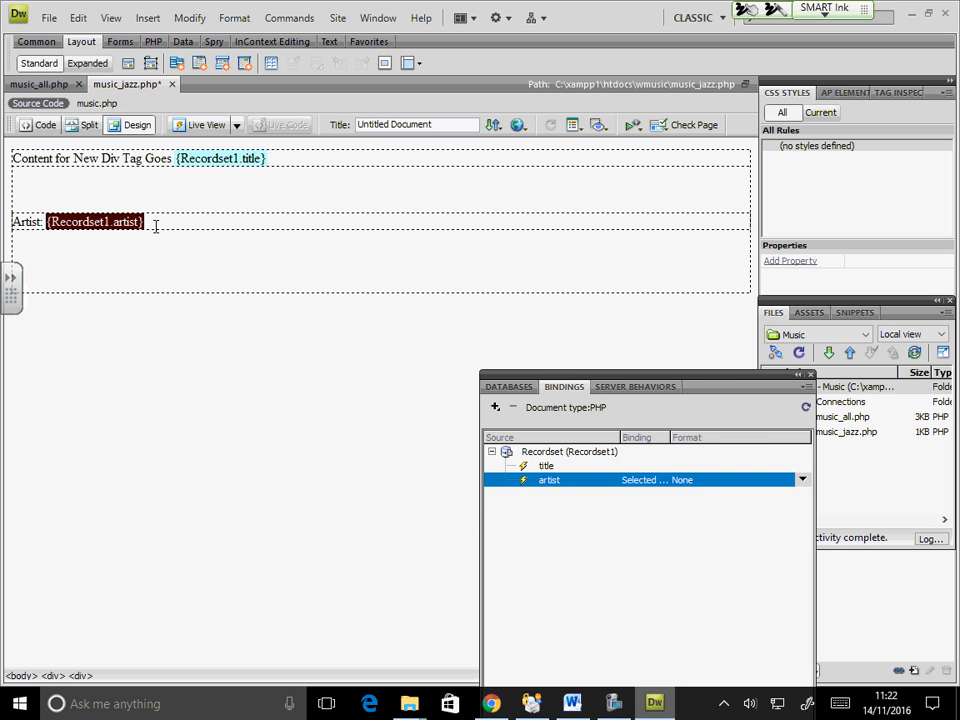
- Delete the leftover placeholder text "Content for New Div Tag Goes" in front of the title field
left_click(114, 178)
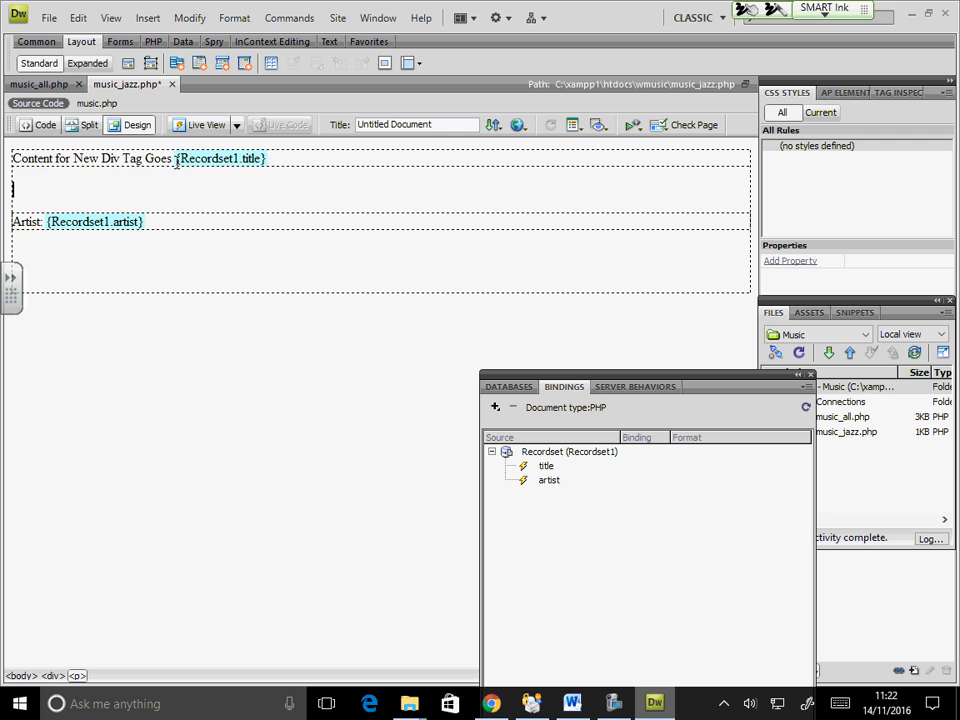
left_click_drag(174, 158, 5, 165)
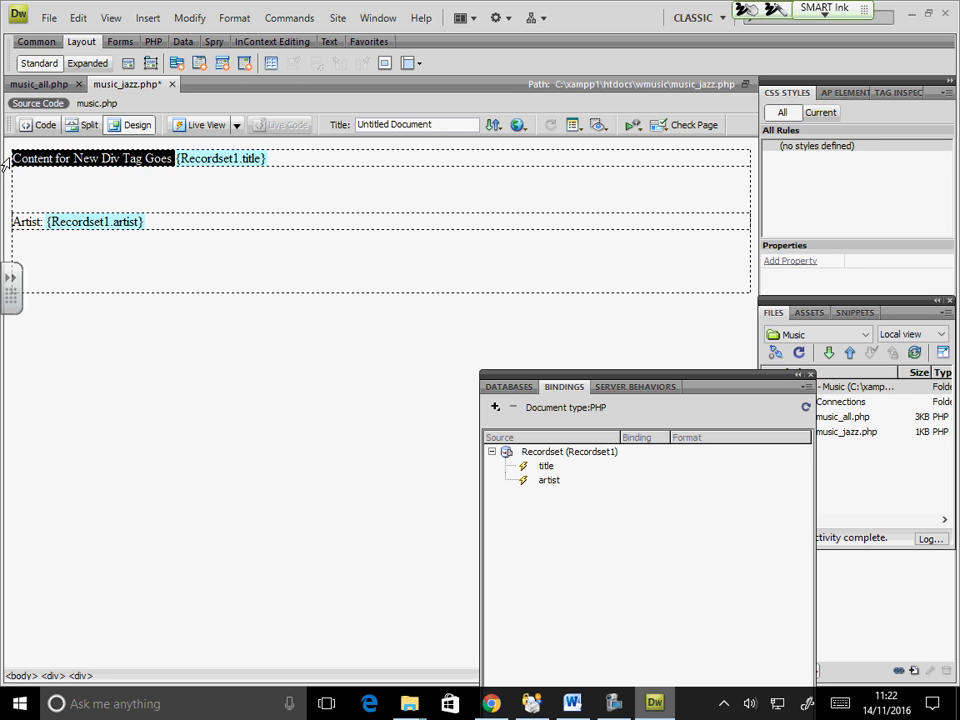
key("Delete")
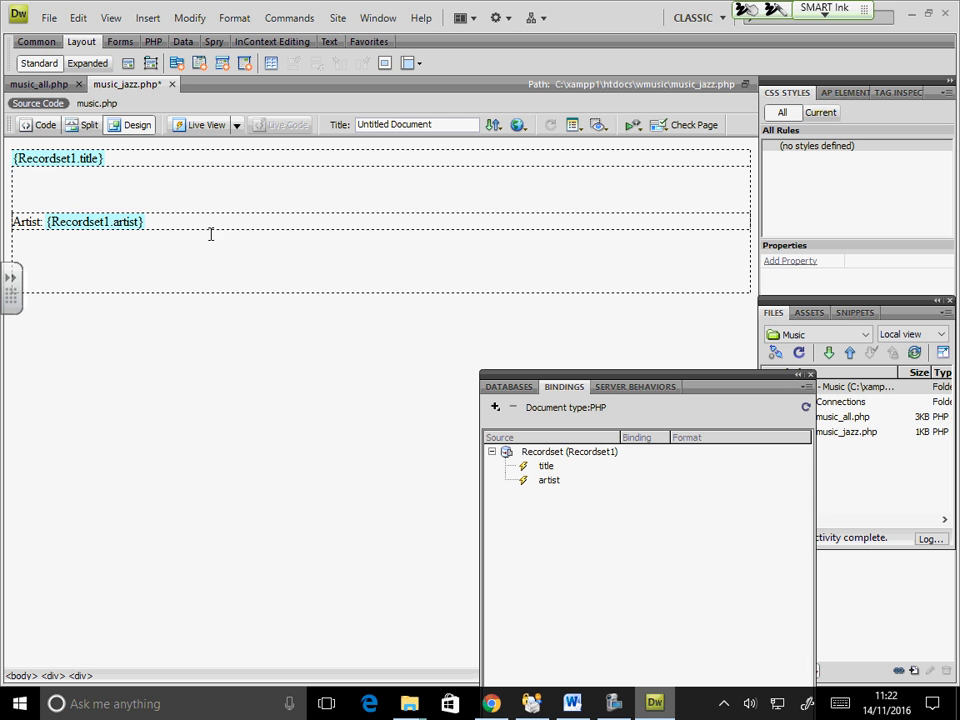
left_click(164, 189)
key("Delete")
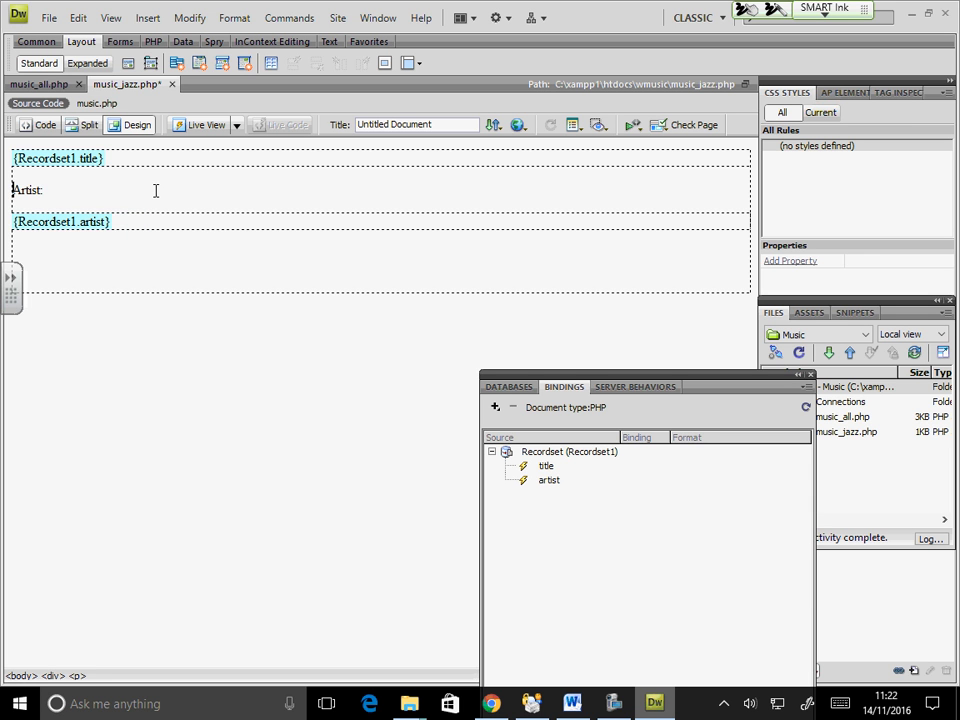
key("ctrl+z")
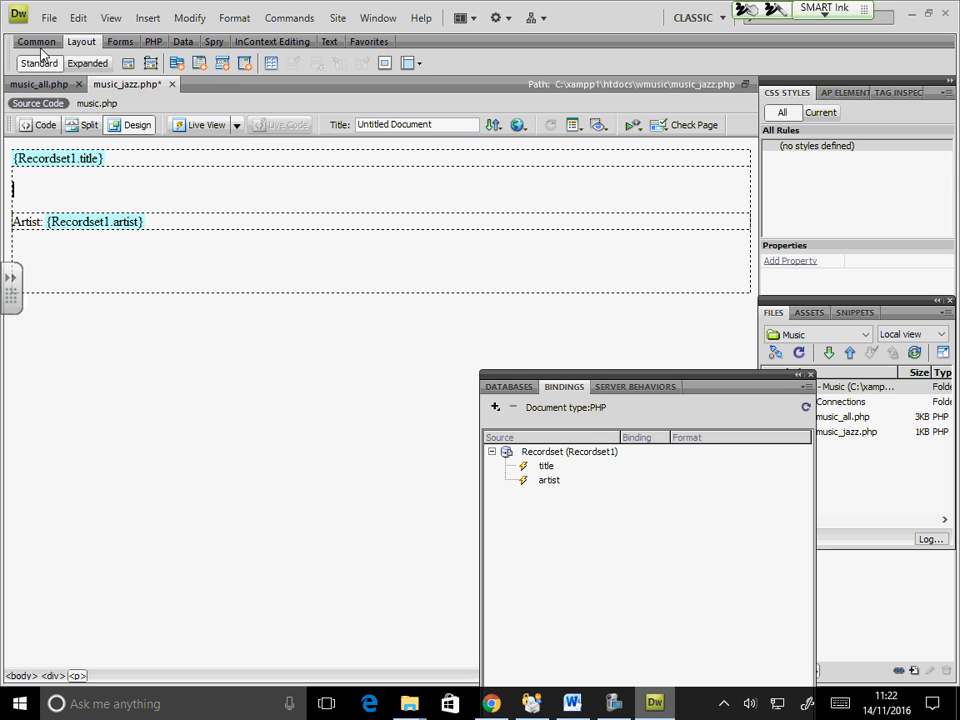
- Save music_jazz.php and preview it in Chrome, updating the copy on the testing server
left_click(48, 18)
left_click(56, 196)
left_click(517, 125)
left_click(529, 150)
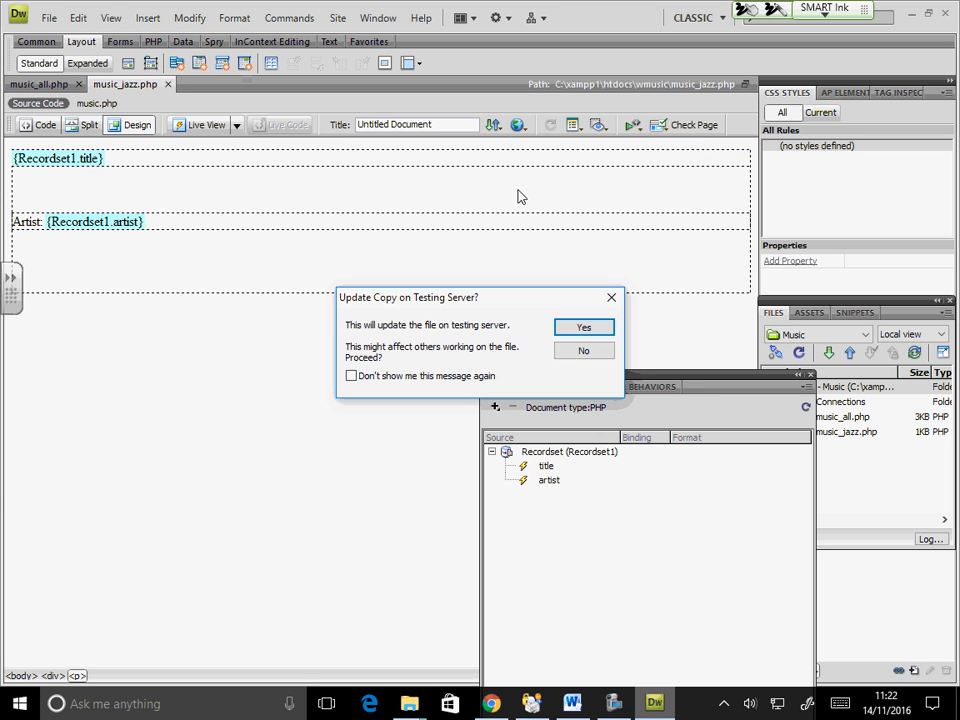
left_click(570, 327)
left_click(626, 328)
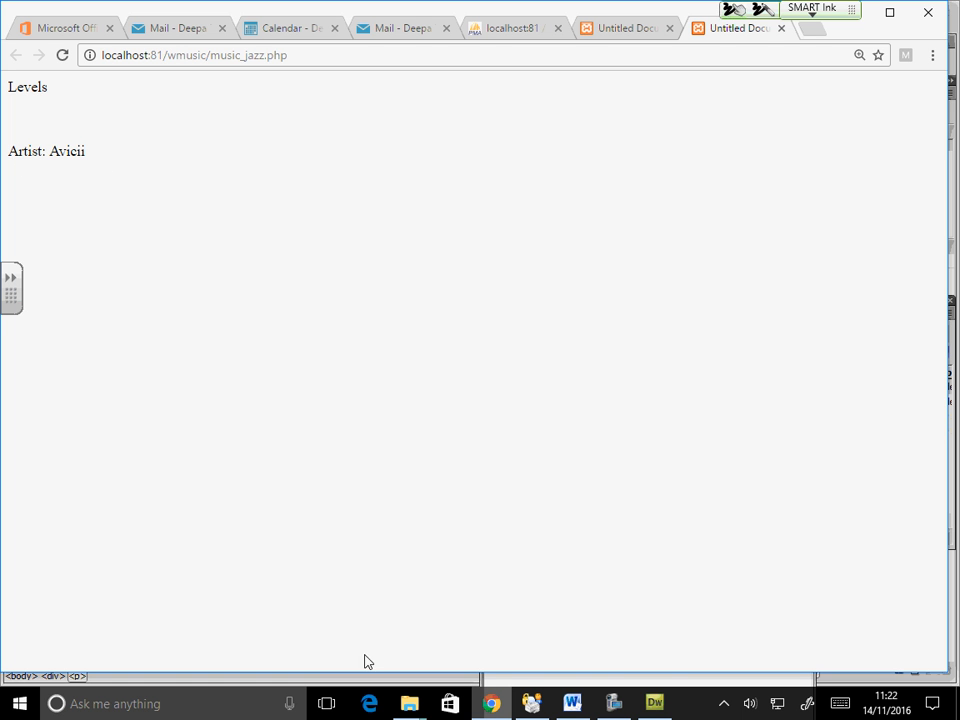
- Switch back to Dreamweaver and apply a Repeat Region to the whole outer div, showing all records of Recordset1
left_click(654, 703)
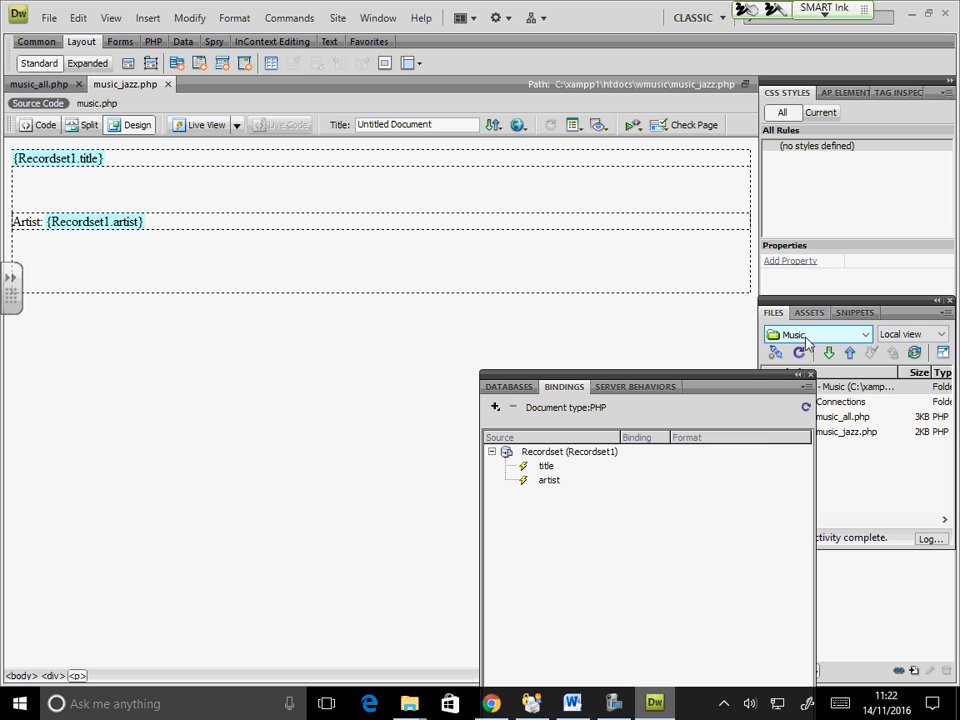
left_click(515, 297)
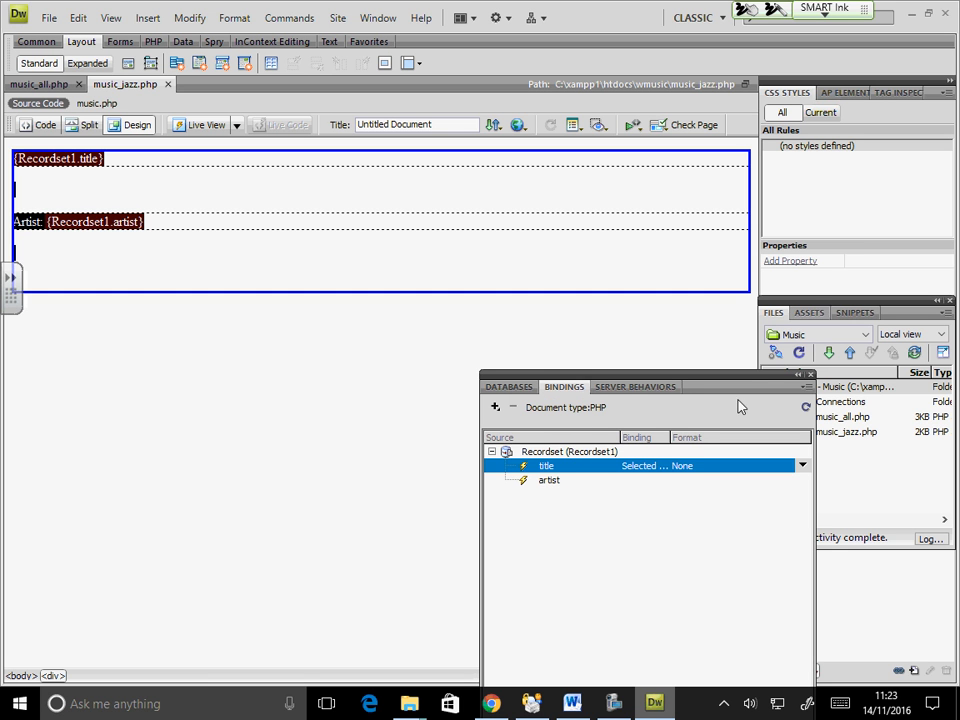
left_click(602, 390)
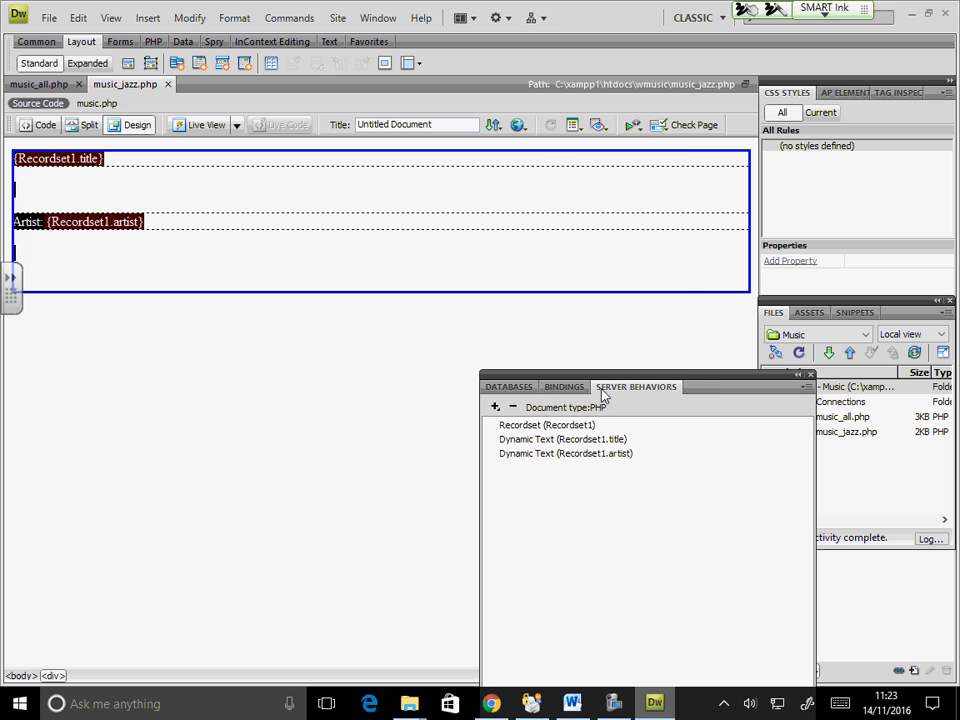
left_click(494, 407)
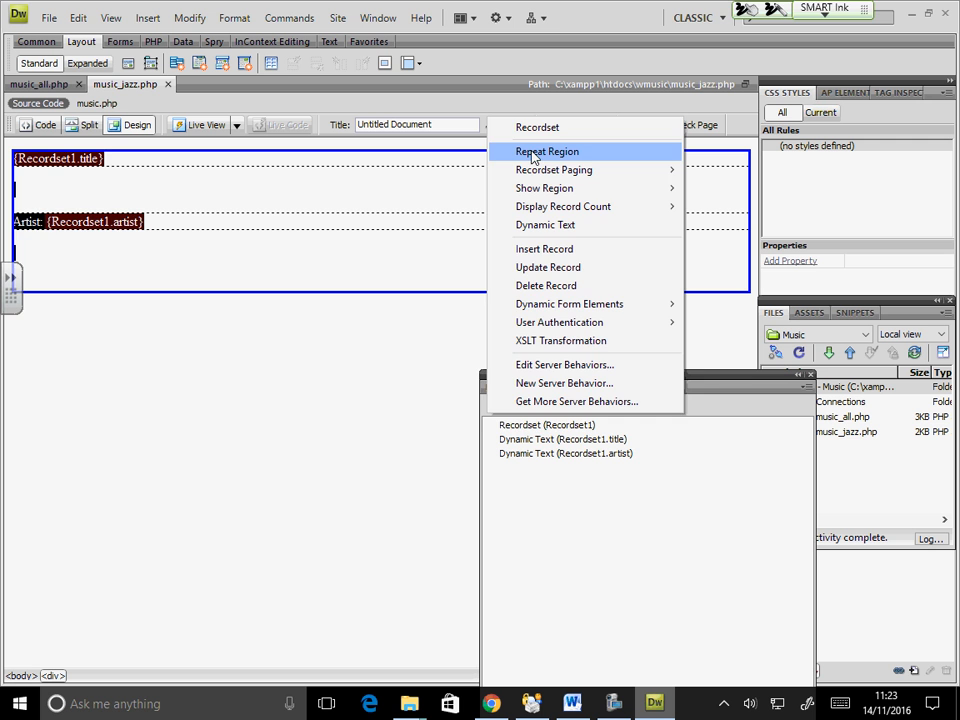
left_click(545, 152)
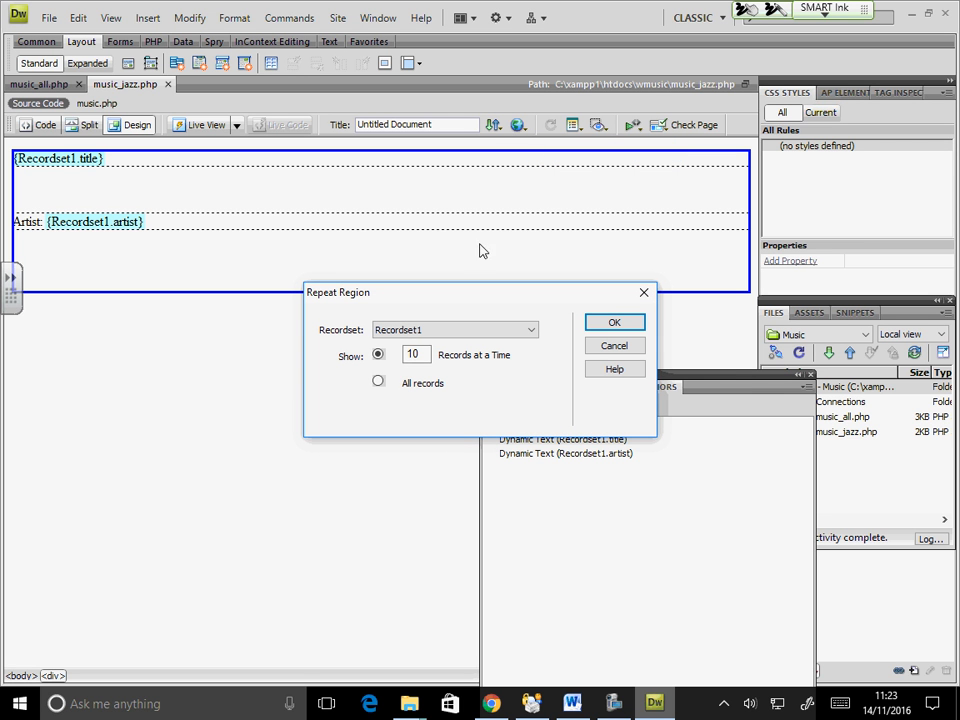
left_click(379, 384)
left_click(590, 322)
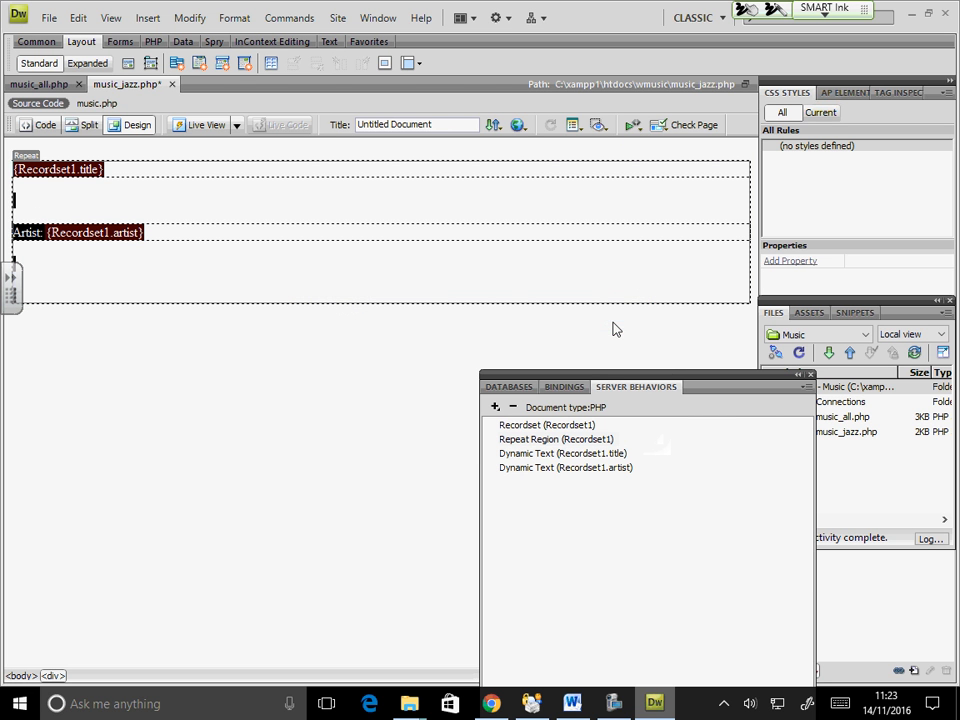
- Save all open files and preview music_jazz.php with the repeated region in the browser
left_click(49, 18)
left_click(75, 232)
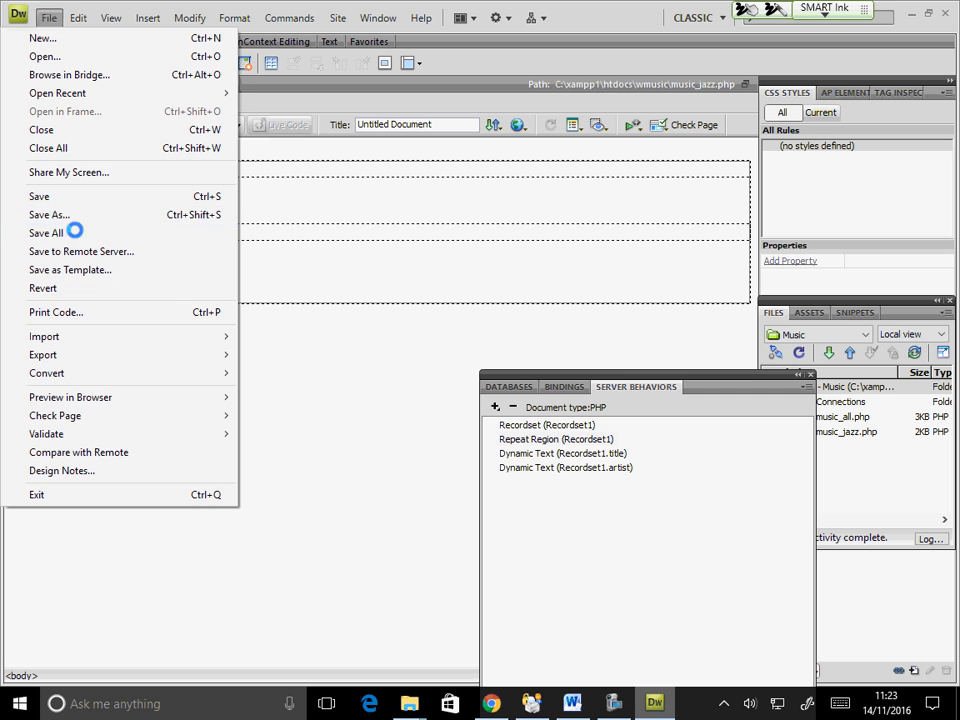
key("F12")
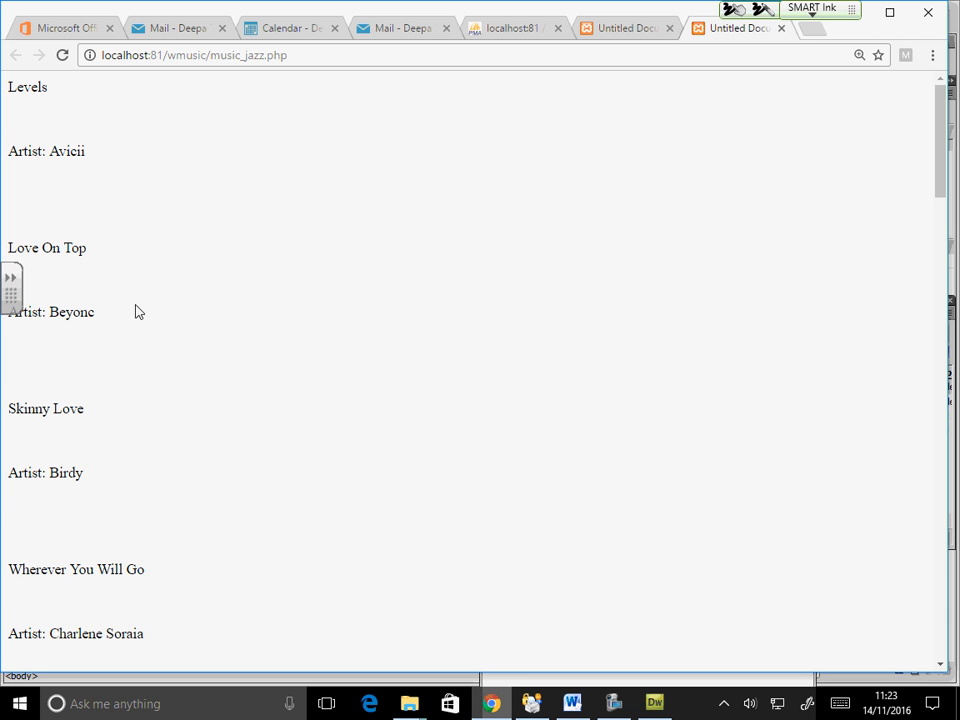
- Look through the repeated titles and artists on the music_jazz.php preview down to the end of the page
scroll(264, 463, "down", 1)
scroll(265, 463, "down", 2)
scroll(265, 463, "down", 10)
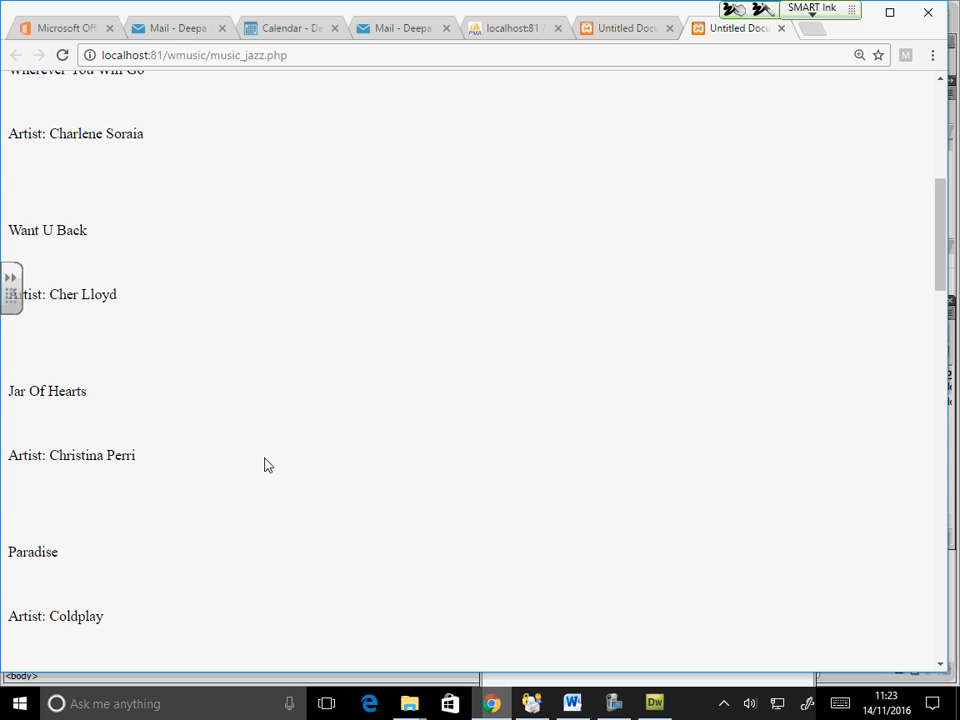
scroll(269, 450, "down", 7)
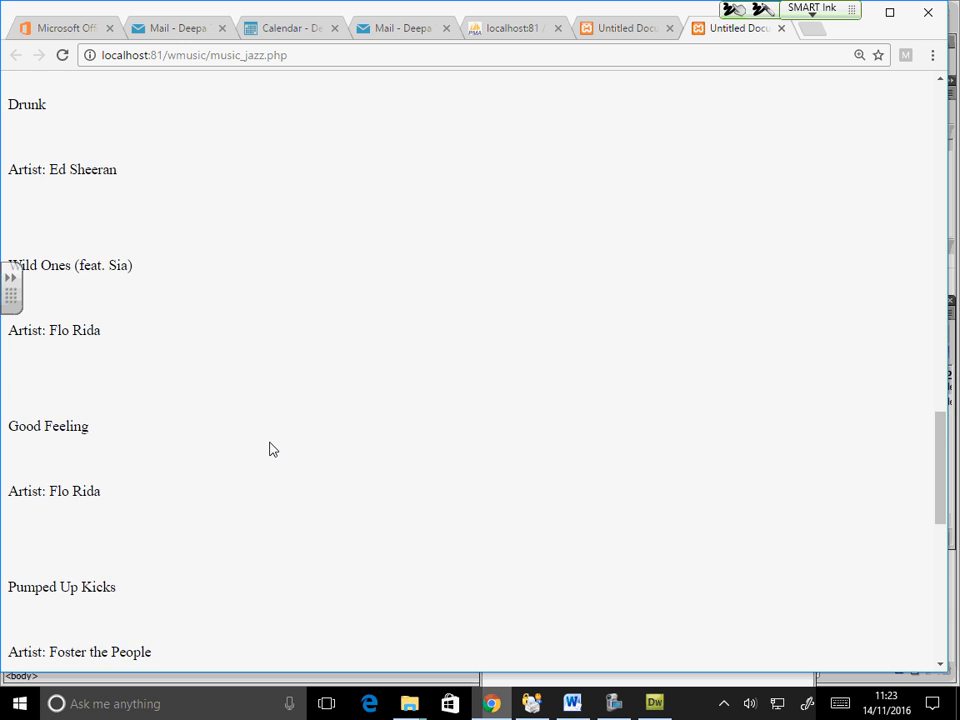
scroll(273, 437, "down", 3)
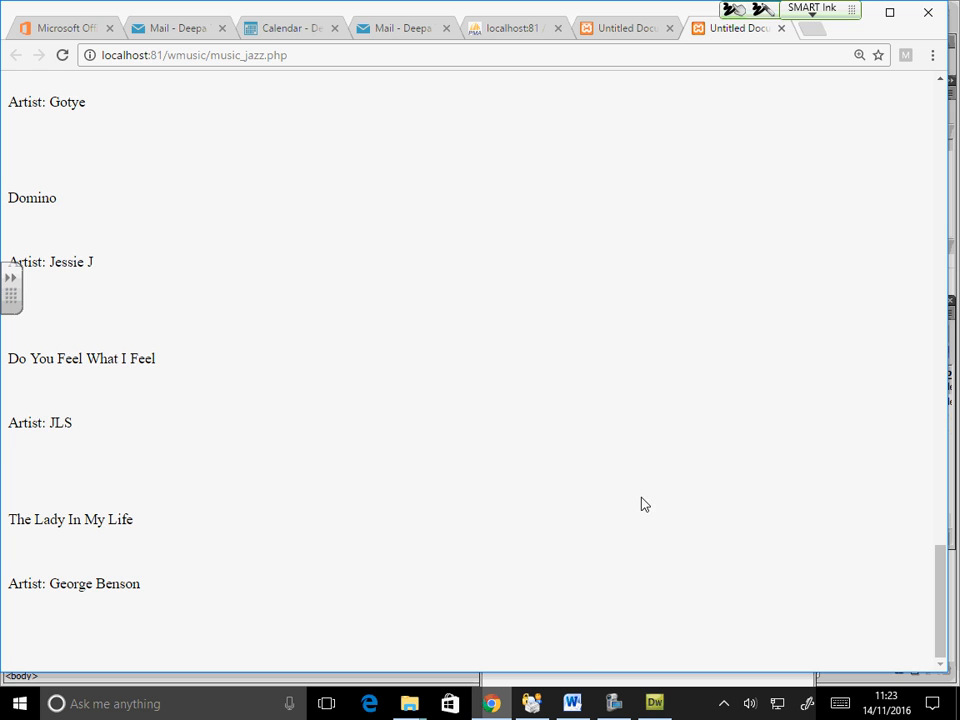
- Switch back to Dreamweaver and create a new blank HTML page with no layout
left_click(652, 701)
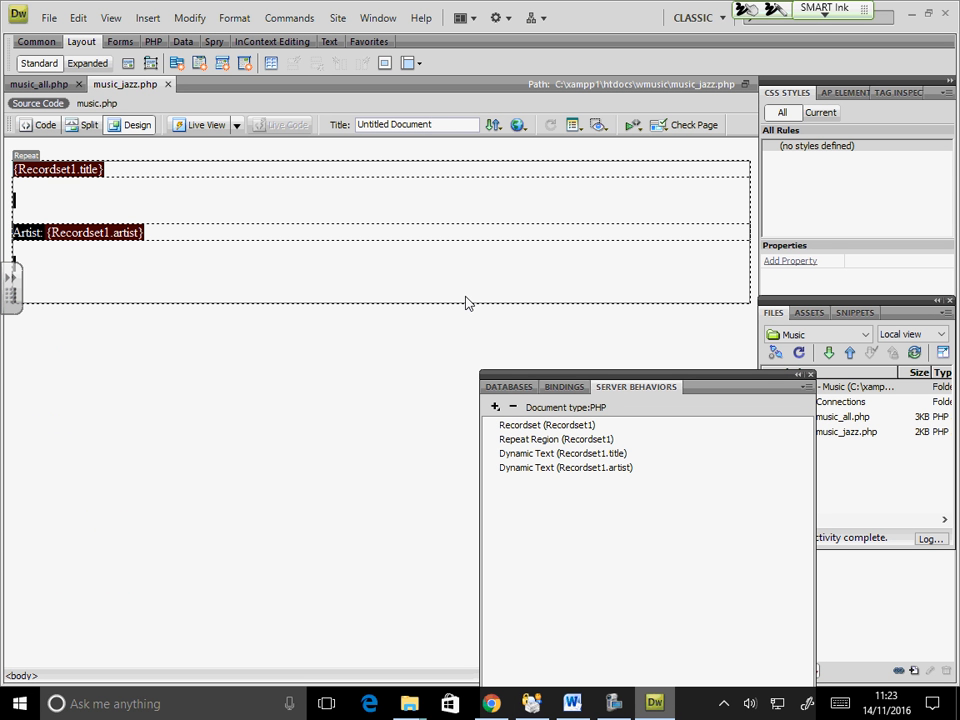
left_click(48, 18)
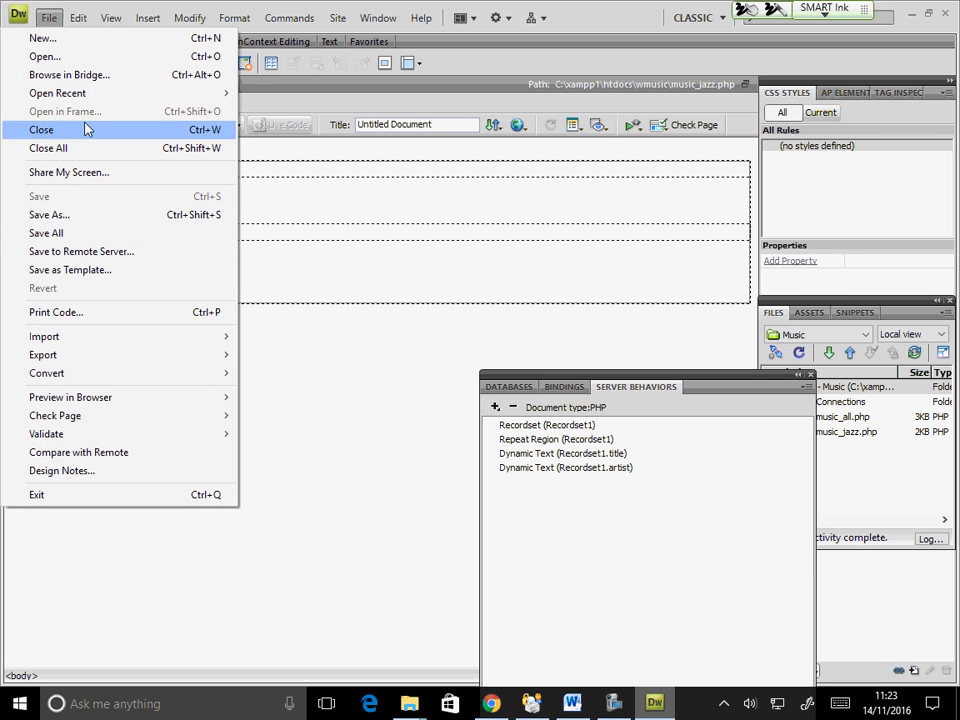
left_click(62, 38)
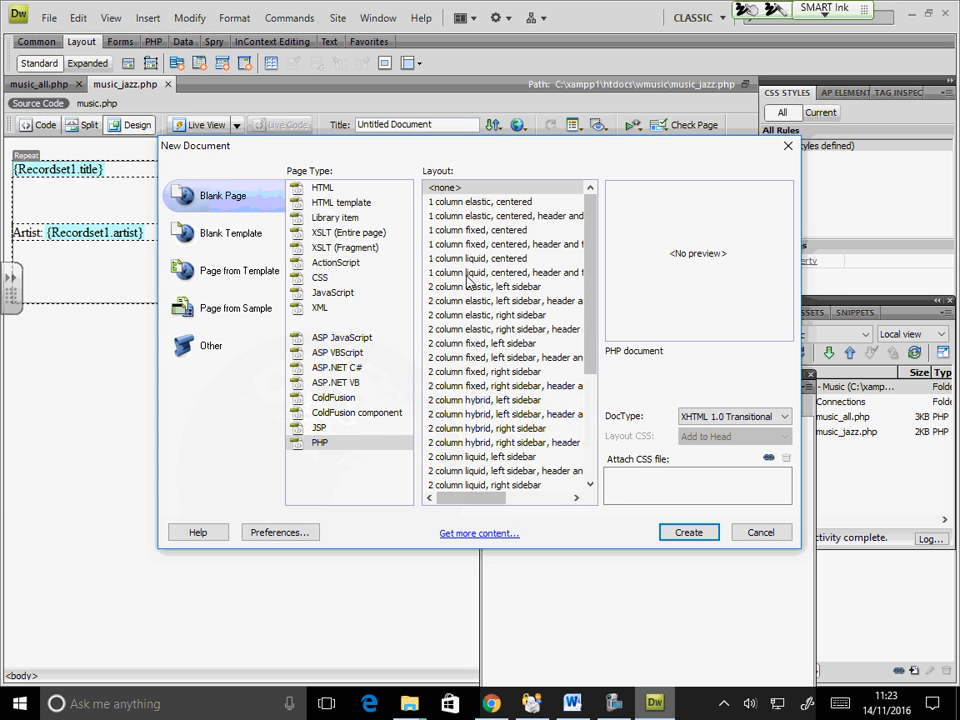
left_click(322, 187)
left_click(689, 532)
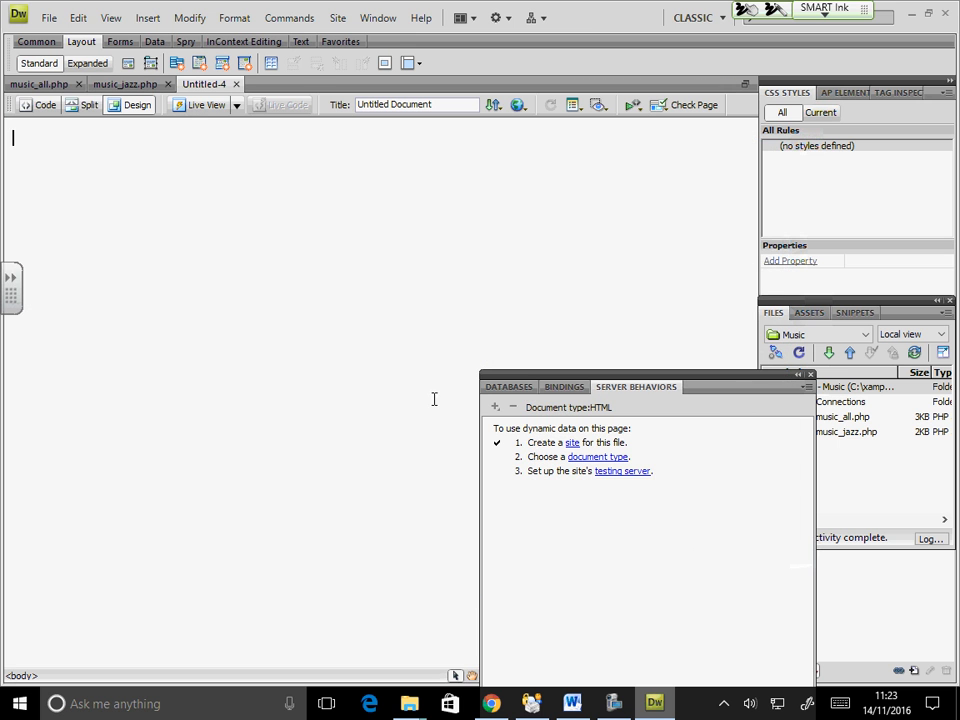
- Enter "Show Music" and "Jazz" as two separate paragraphs on the blank page
type("Show M")
key("BackSpace")
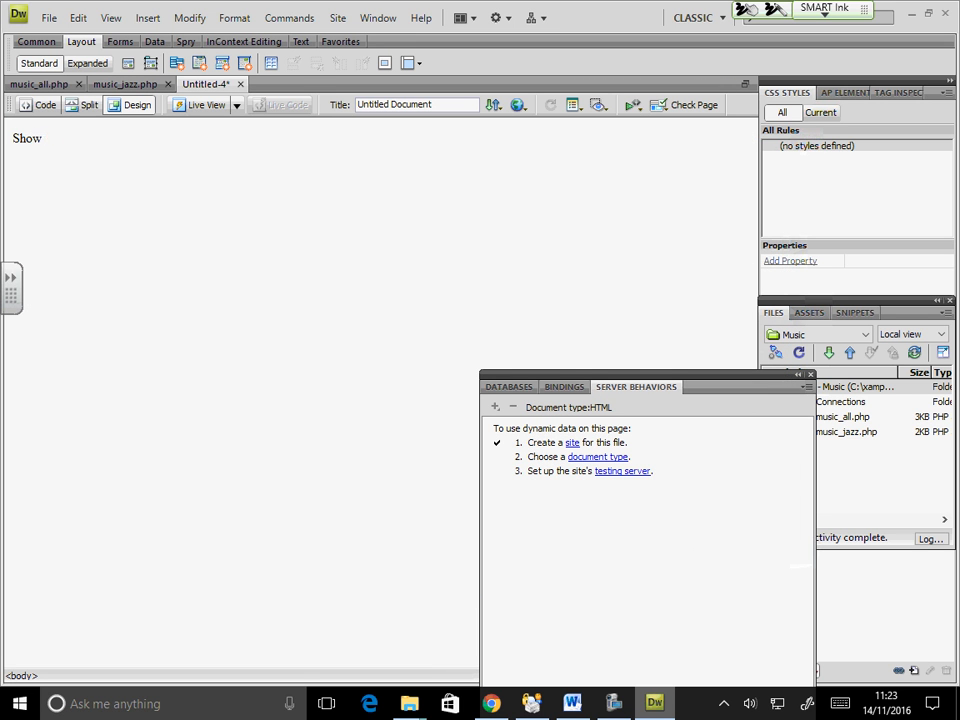
type("Music")
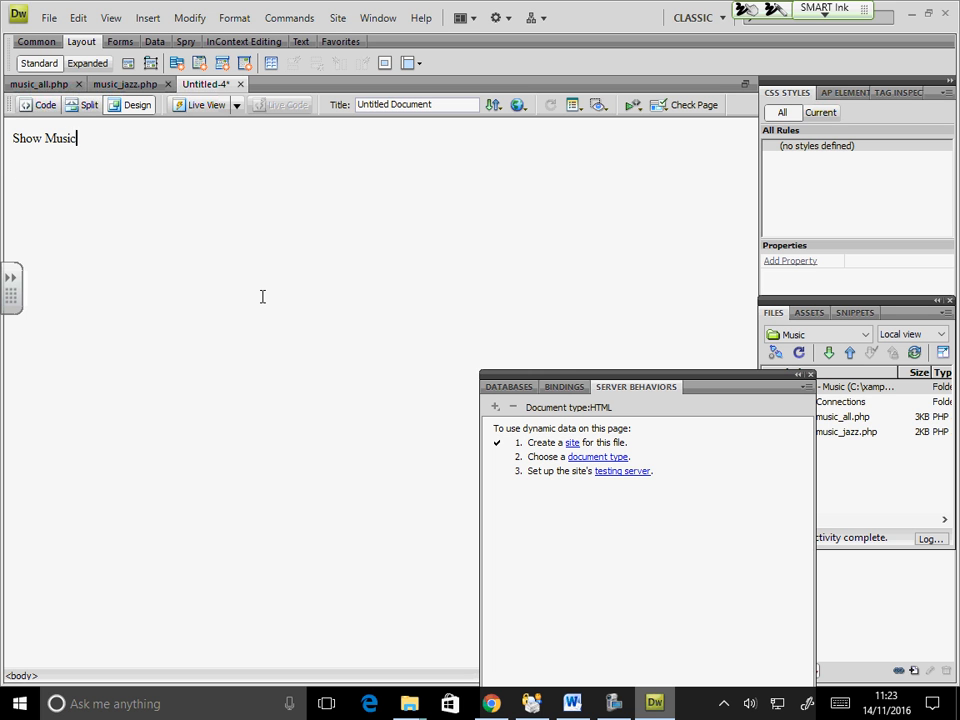
key("Return")
type("Jazz")
- Show the text properties and link "Show Music" to music_all.php and "Jazz" to music_jazz.php
left_click_drag(96, 137, 7, 138)
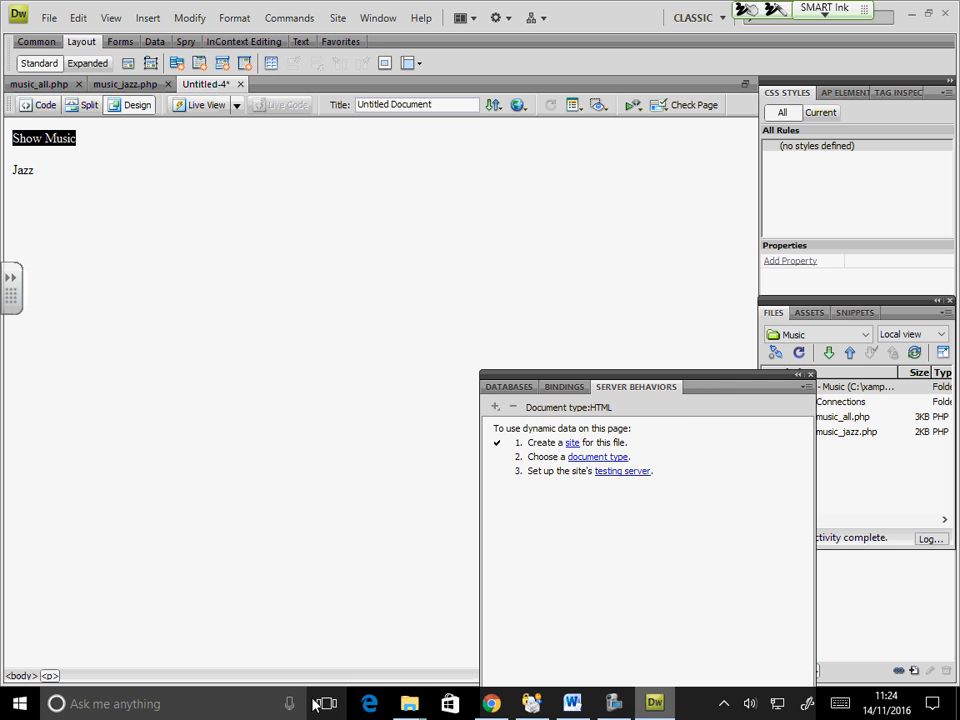
left_click(379, 18)
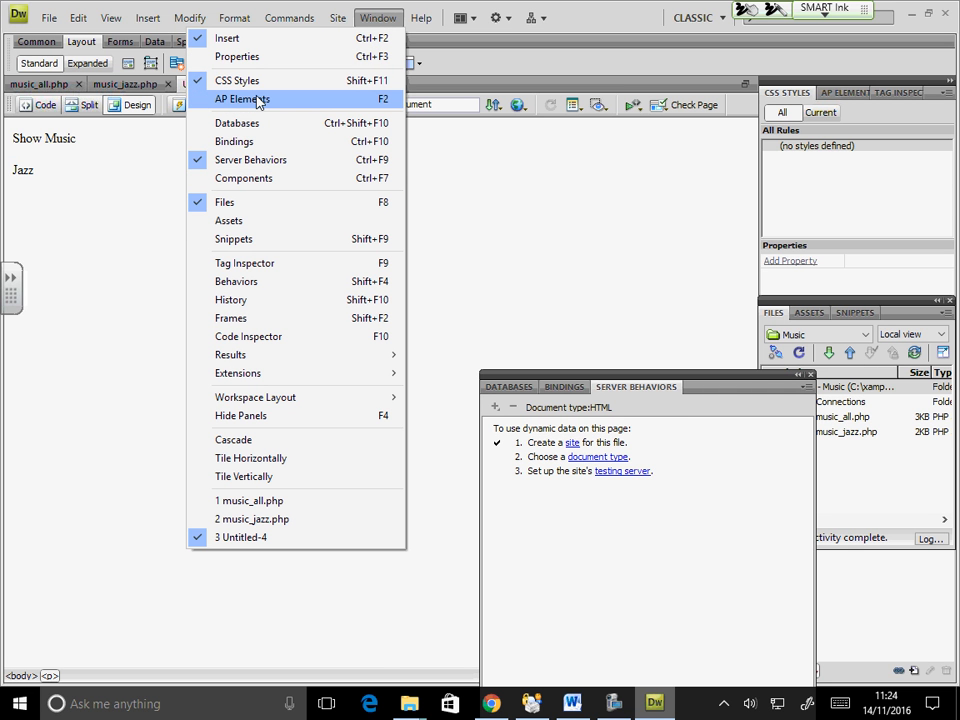
left_click(250, 57)
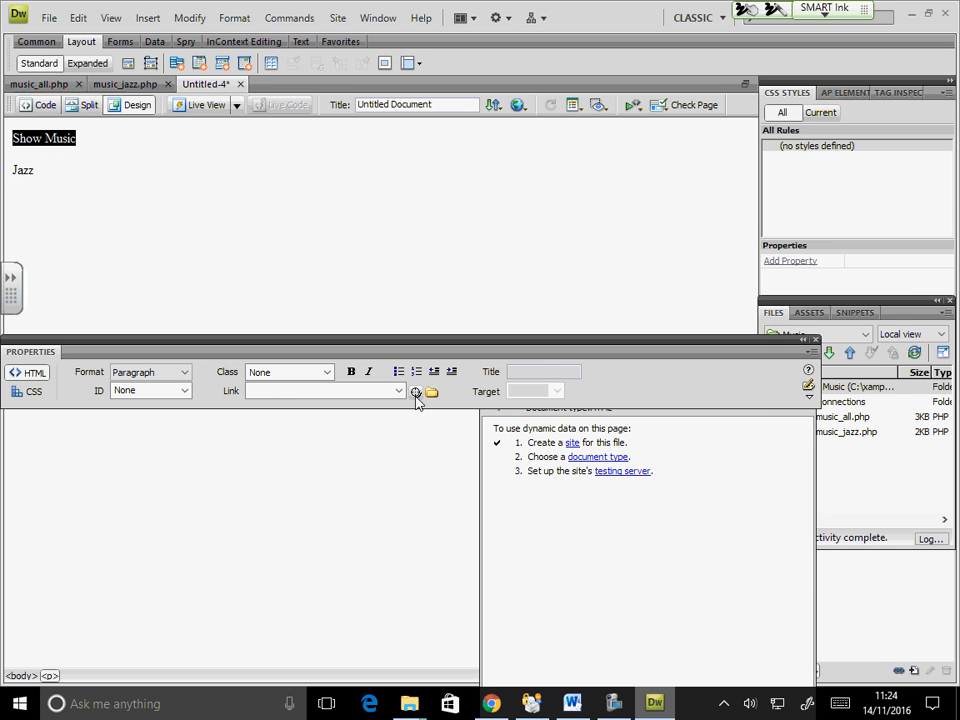
left_click_drag(724, 342, 852, 212)
left_click_drag(774, 390, 662, 497)
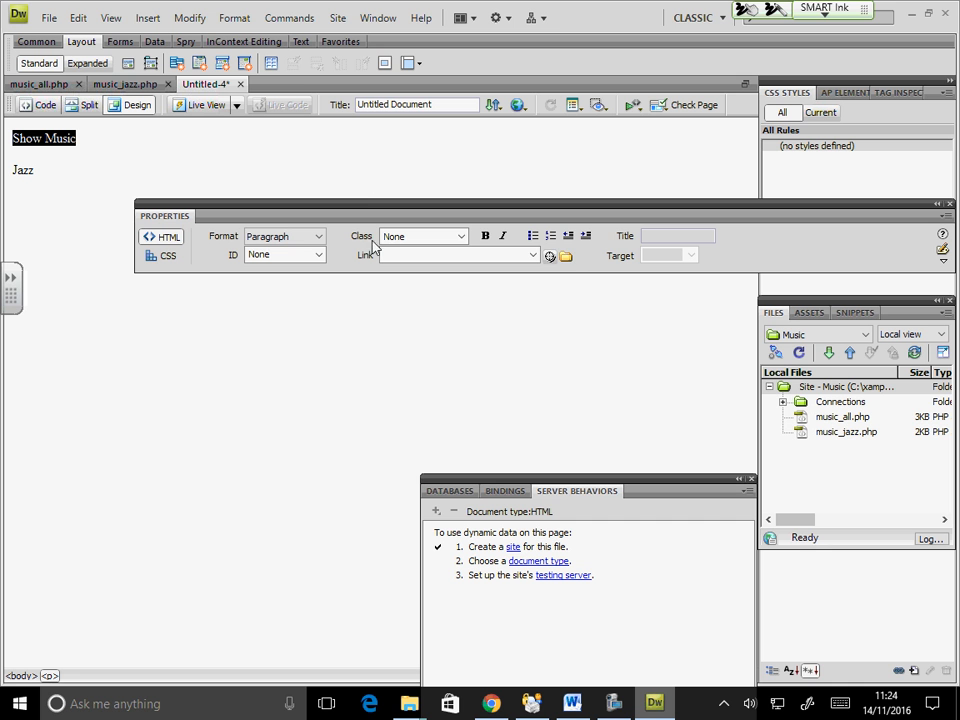
left_click_drag(549, 256, 827, 417)
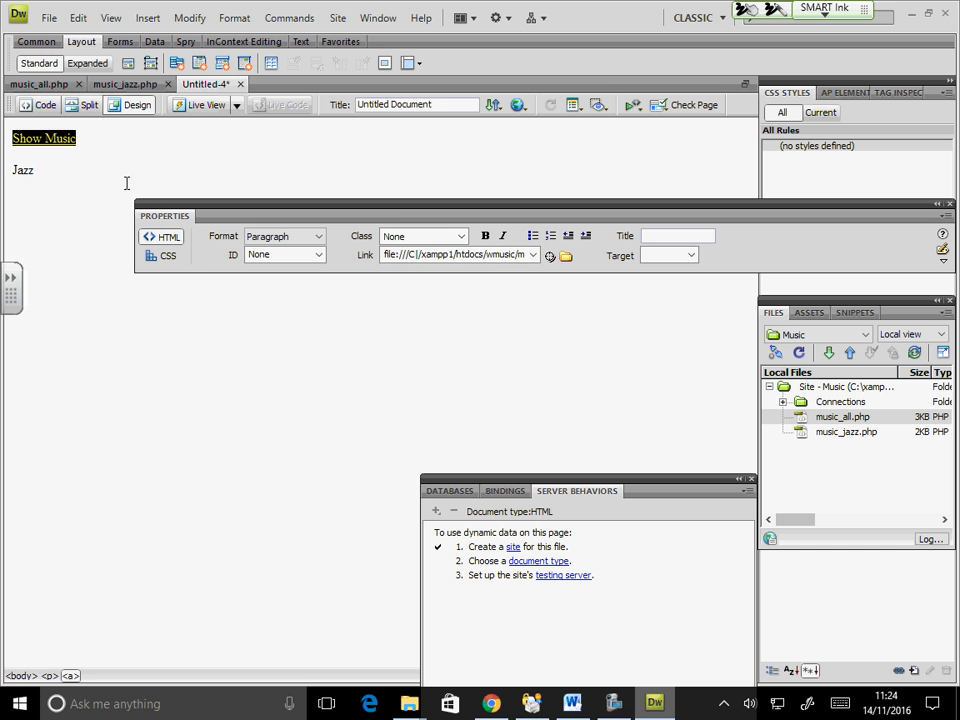
left_click_drag(62, 177, 8, 170)
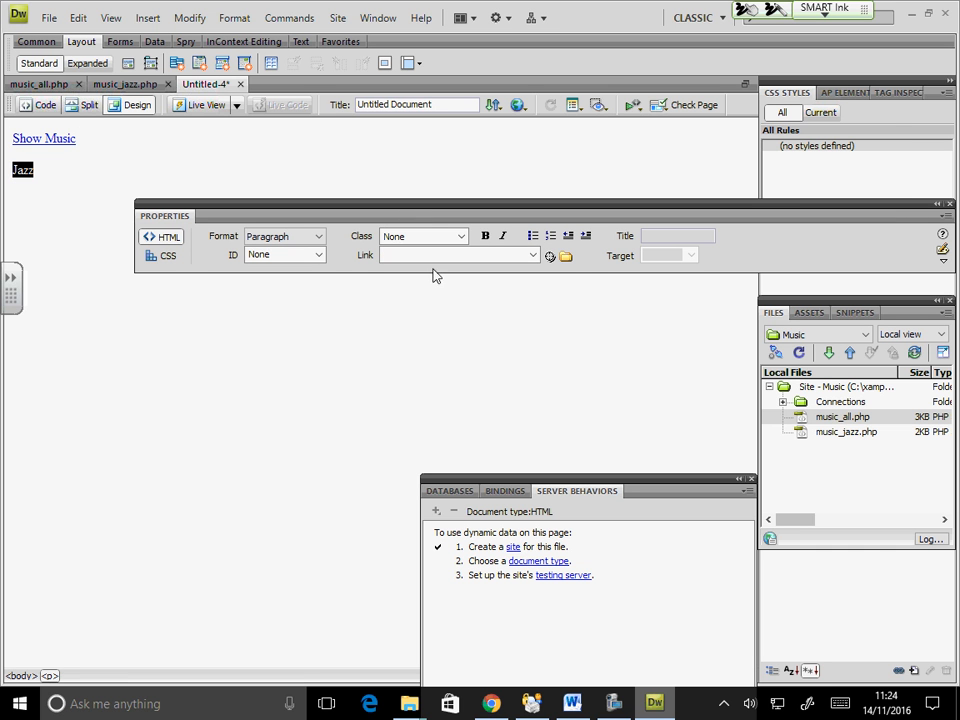
left_click_drag(550, 256, 850, 443)
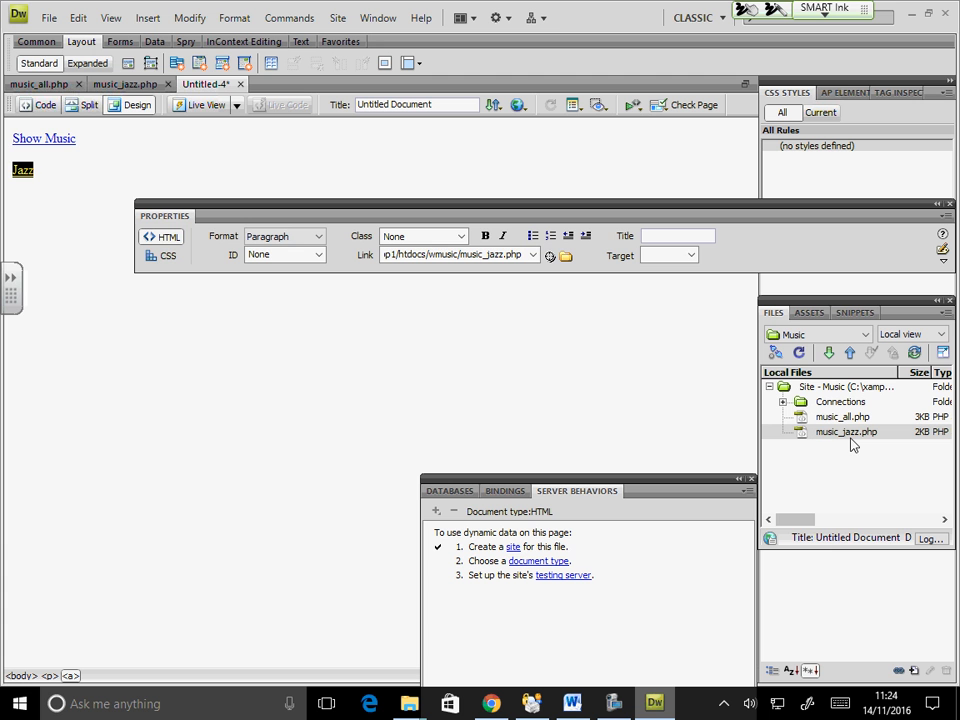
- Save the new page as index in the wmusic folder and deselect the Jazz text
left_click(47, 18)
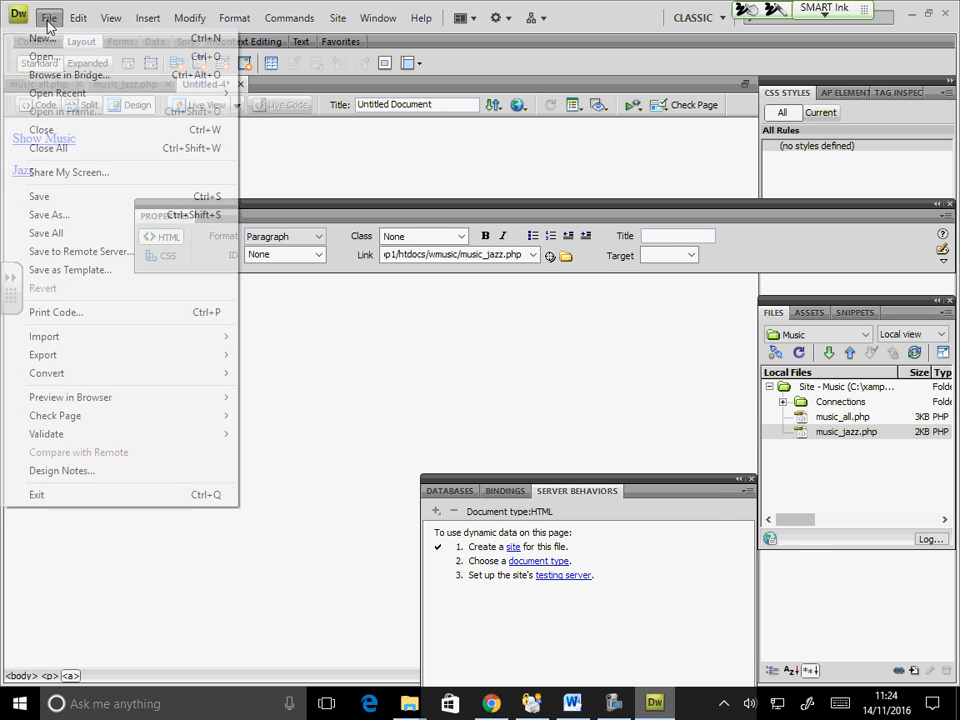
left_click(50, 200)
type("in")
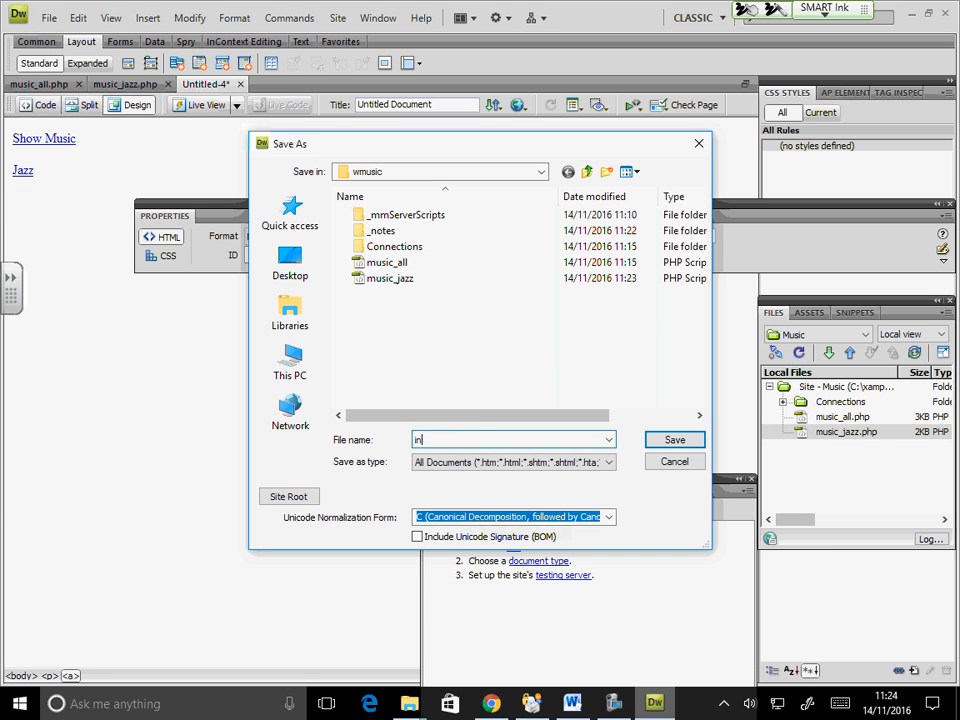
type("dex#")
key("Return")
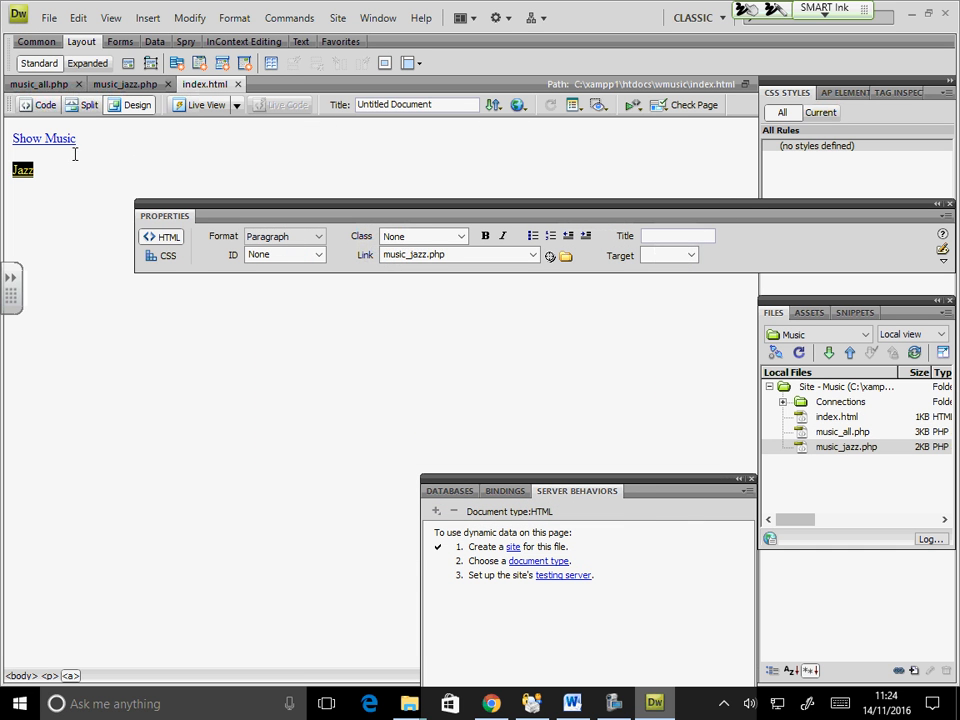
key("Right")
- Preview index.html in Chrome, agreeing to put the dependent files on the server
left_click(517, 105)
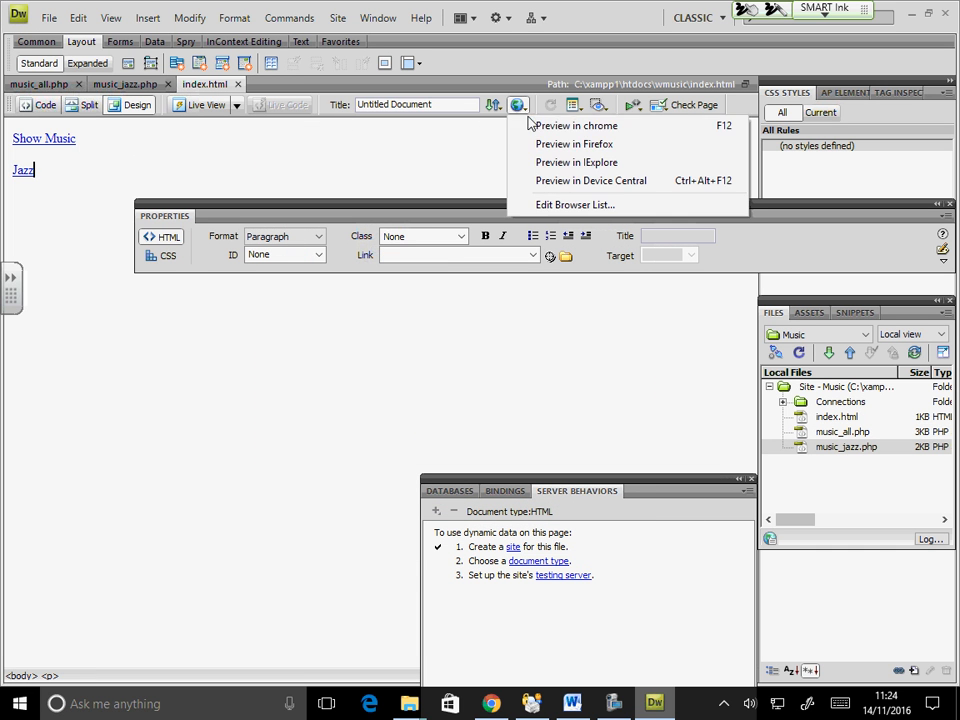
left_click(560, 126)
left_click(580, 330)
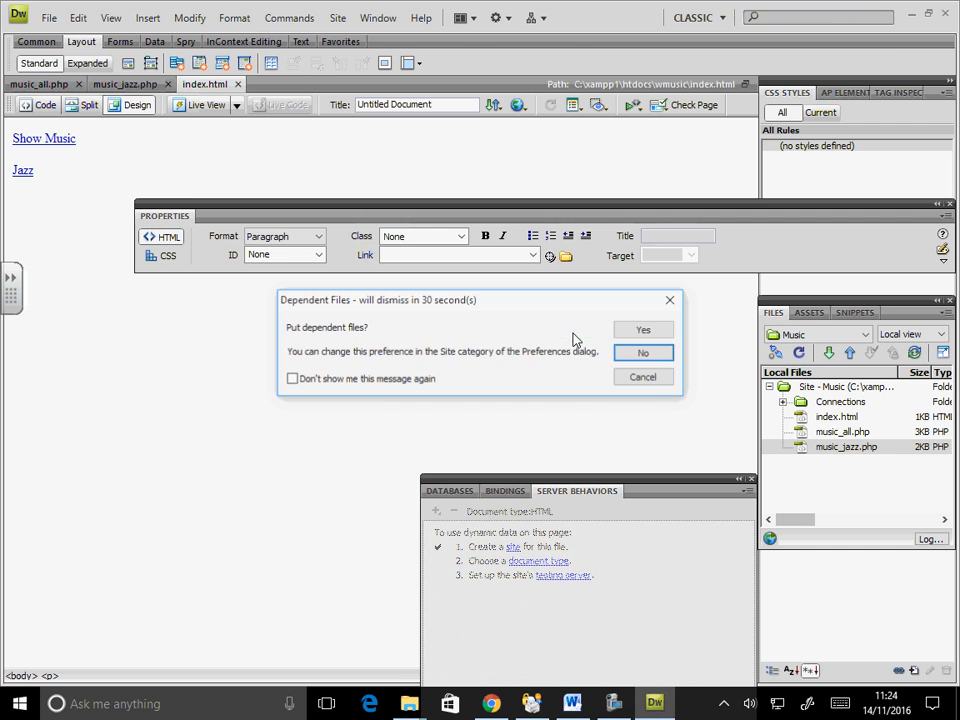
left_click(628, 330)
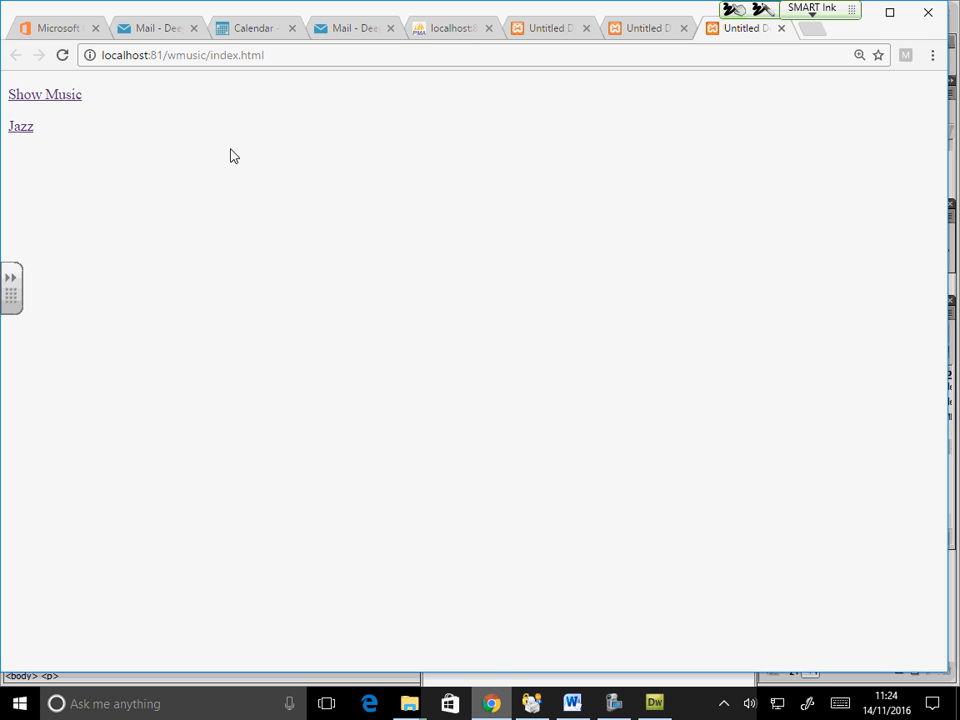
- Close the two older preview pages in the browser, keeping only index.html from the site
left_click(580, 27)
left_click(587, 29)
left_click(587, 29)
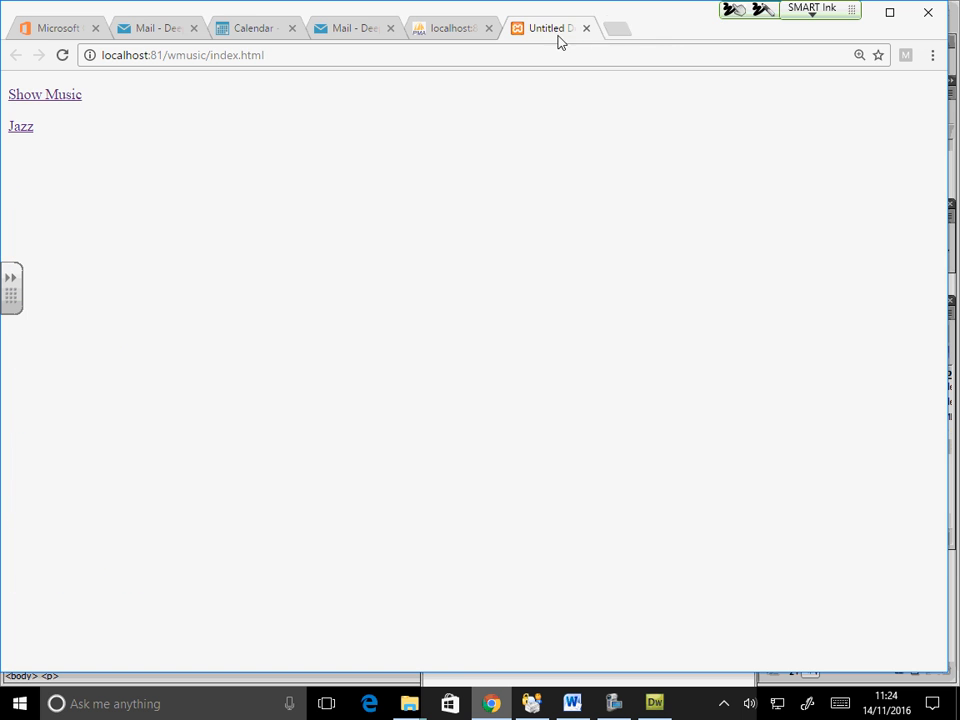
- Test the Show Music and Jazz links in the browser, returning to the index page after each
left_click(74, 94)
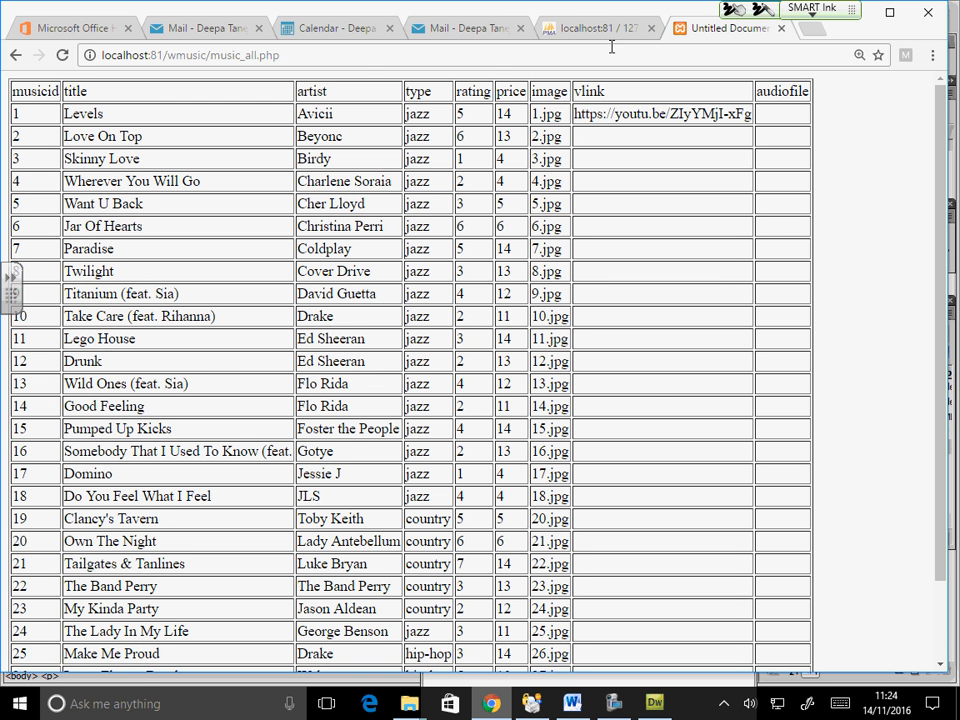
key("BackSpace")
left_click(15, 55)
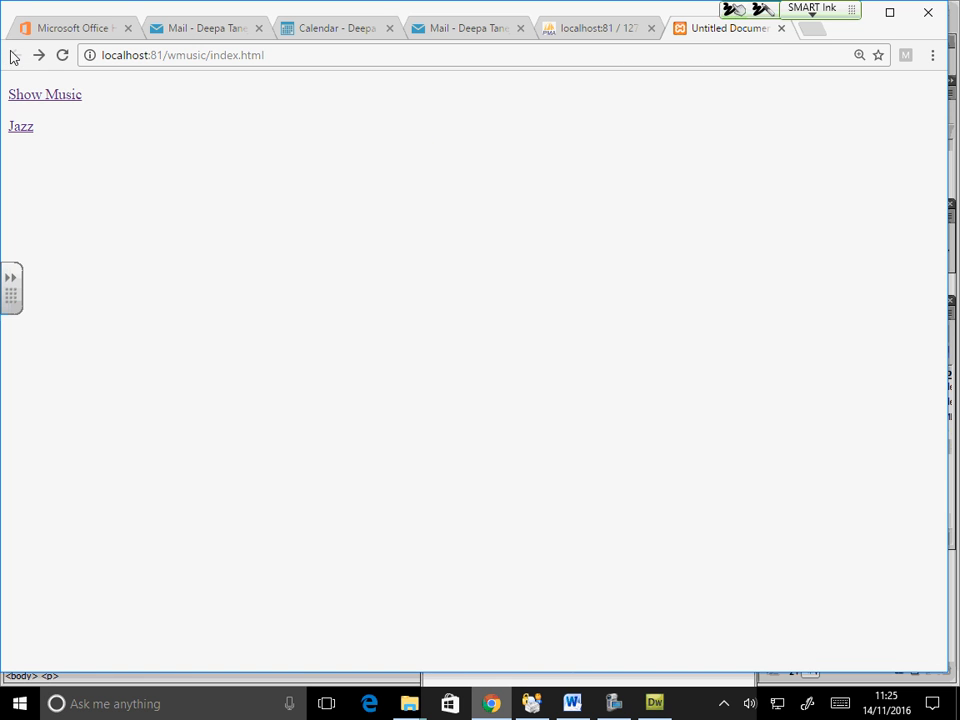
left_click(14, 126)
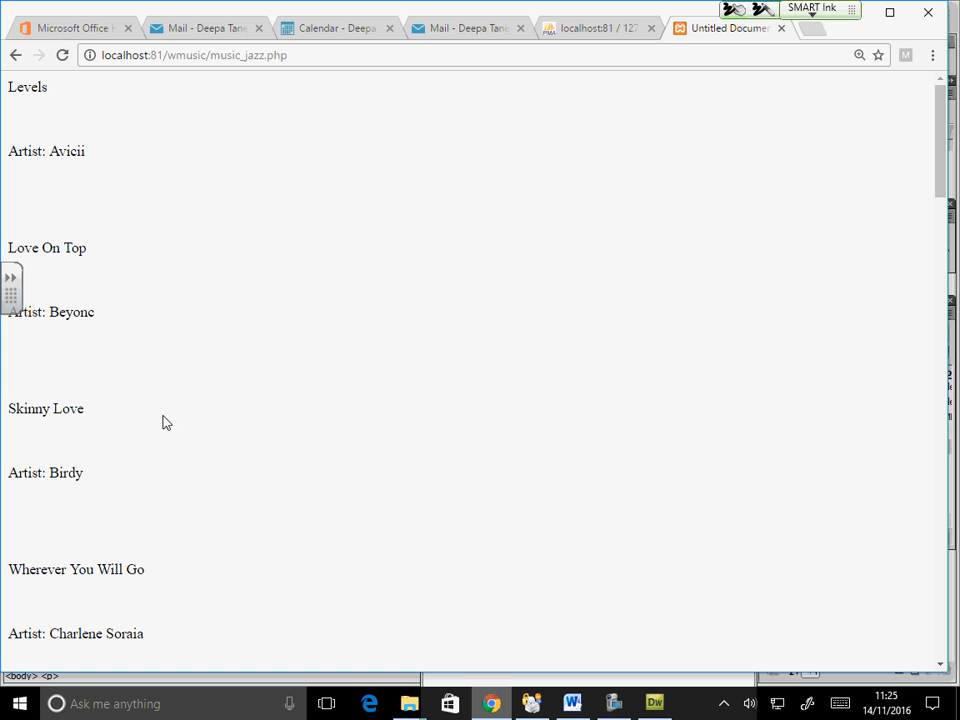
left_click(15, 55)
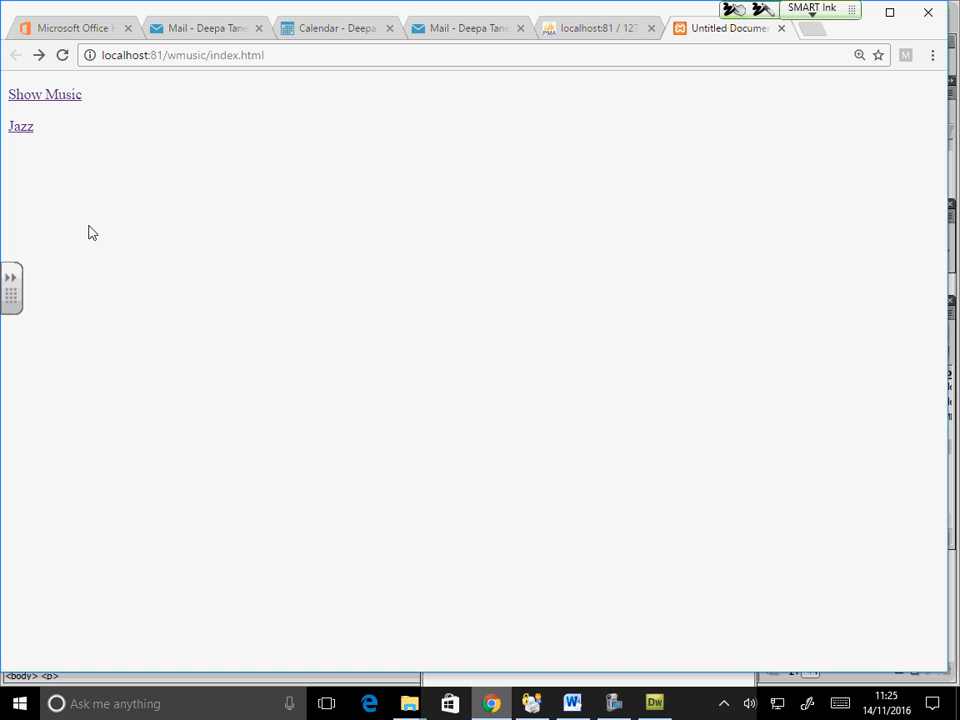
- Switch back to Dreamweaver and inspect the table layout in music_all.php
left_click(655, 703)
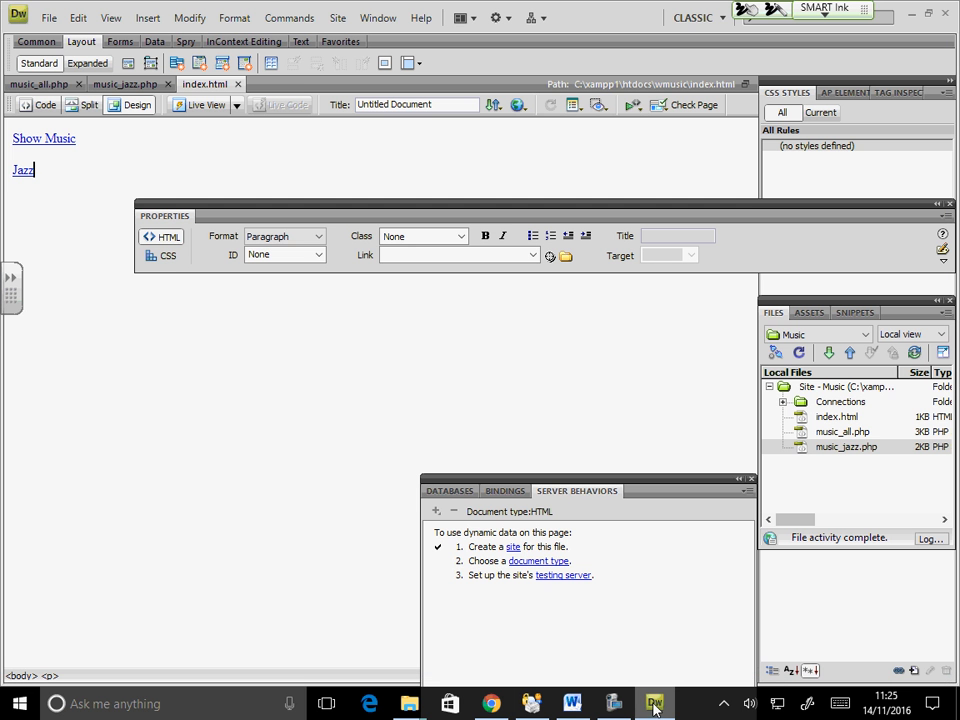
left_click(58, 86)
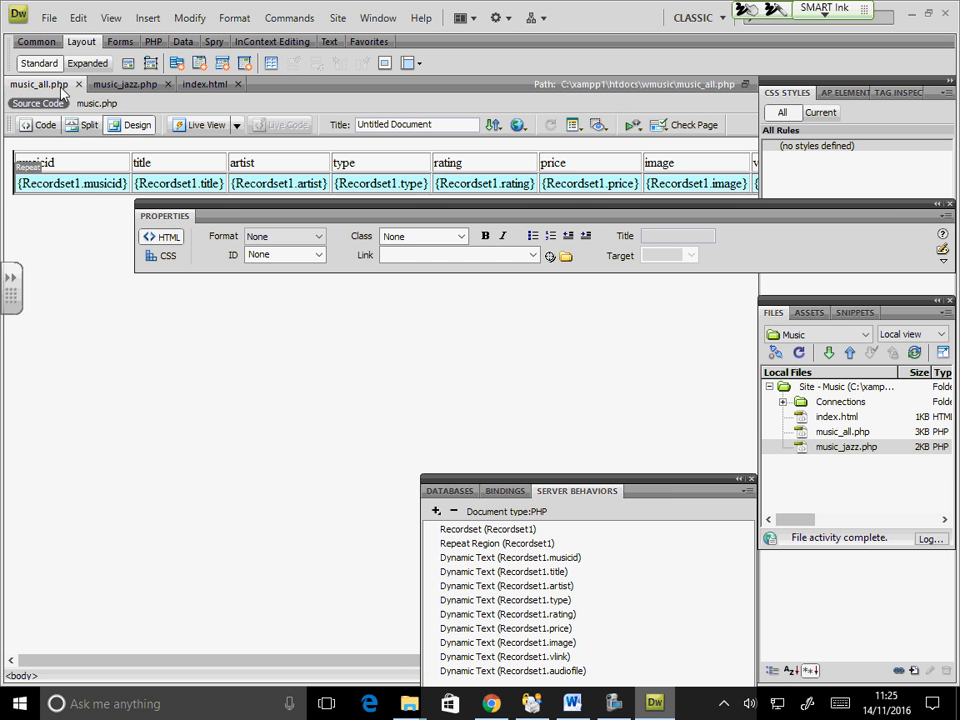
left_click(30, 166)
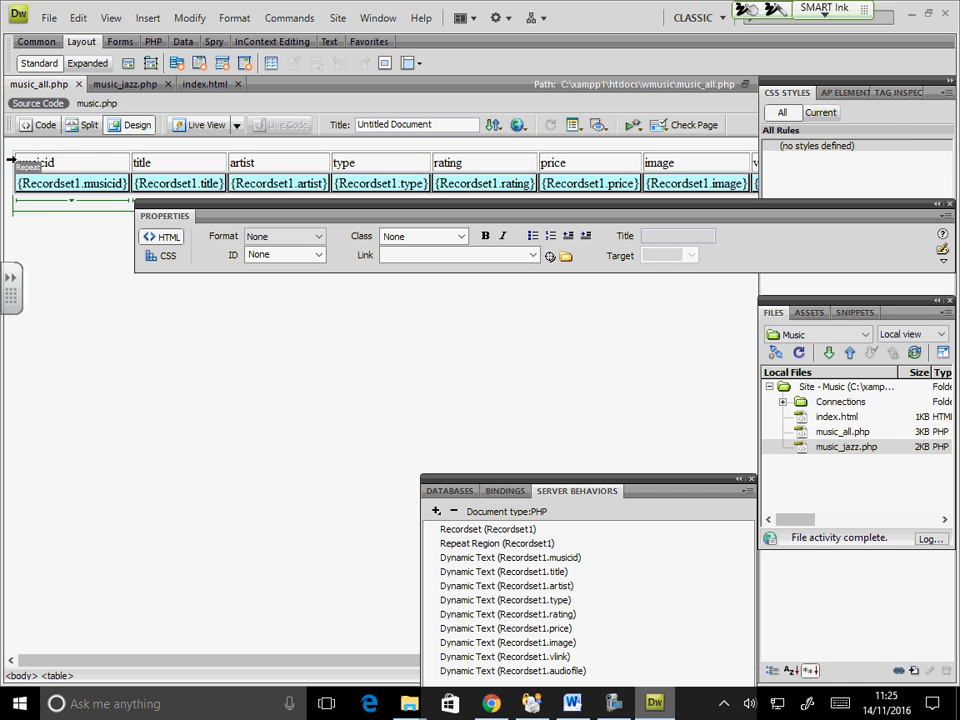
left_click(30, 198)
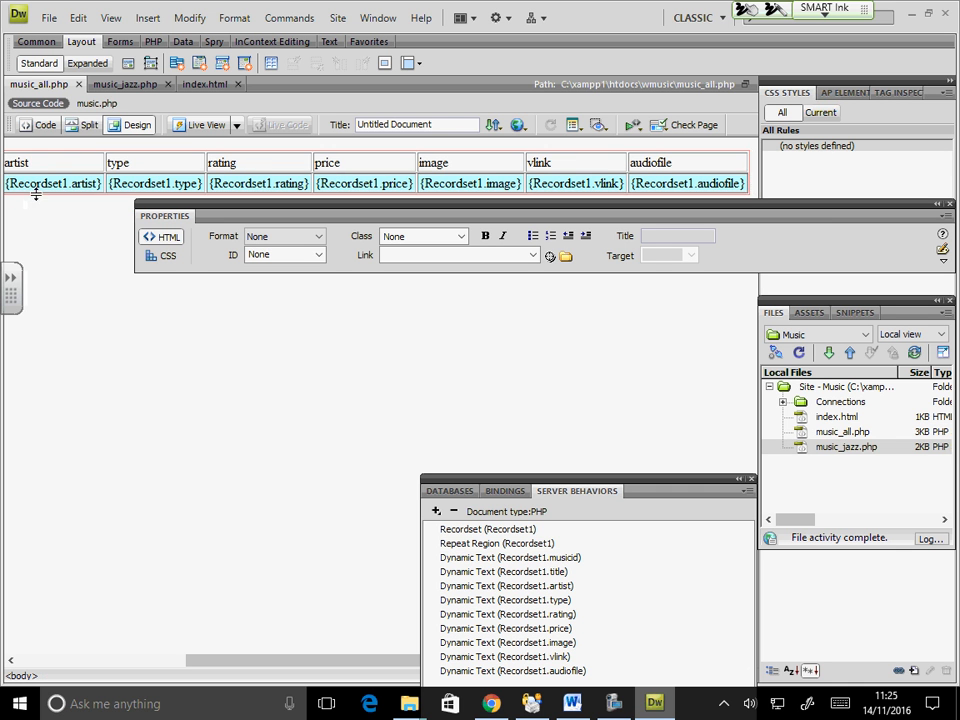
- Add the word "Home" in index.html directly before the Show Music link, on the same line
left_click(204, 84)
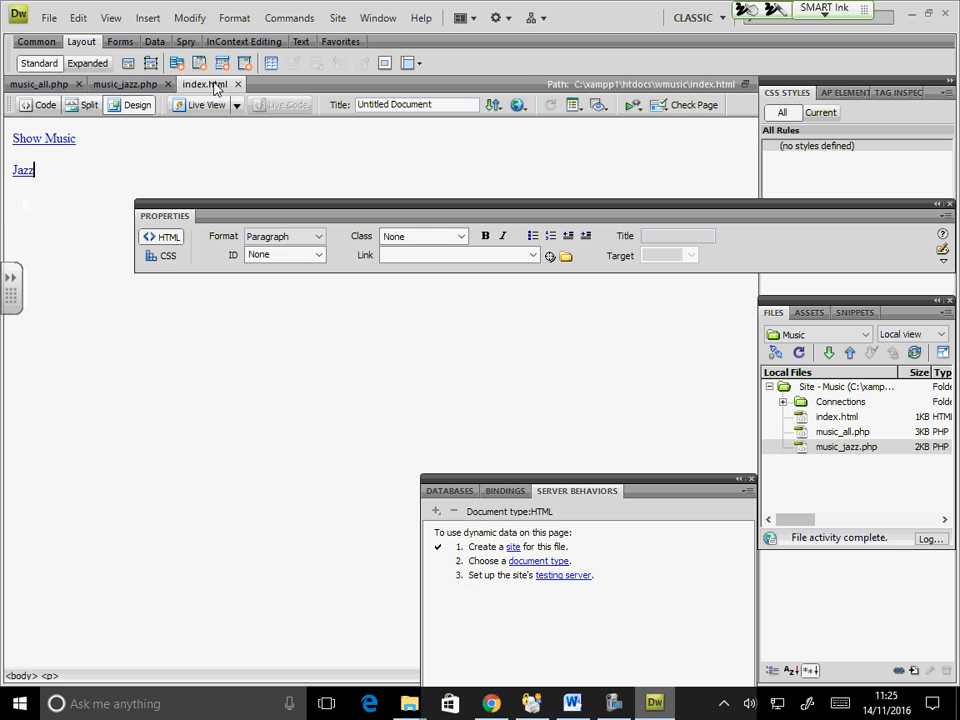
left_click(13, 139)
key("Return")
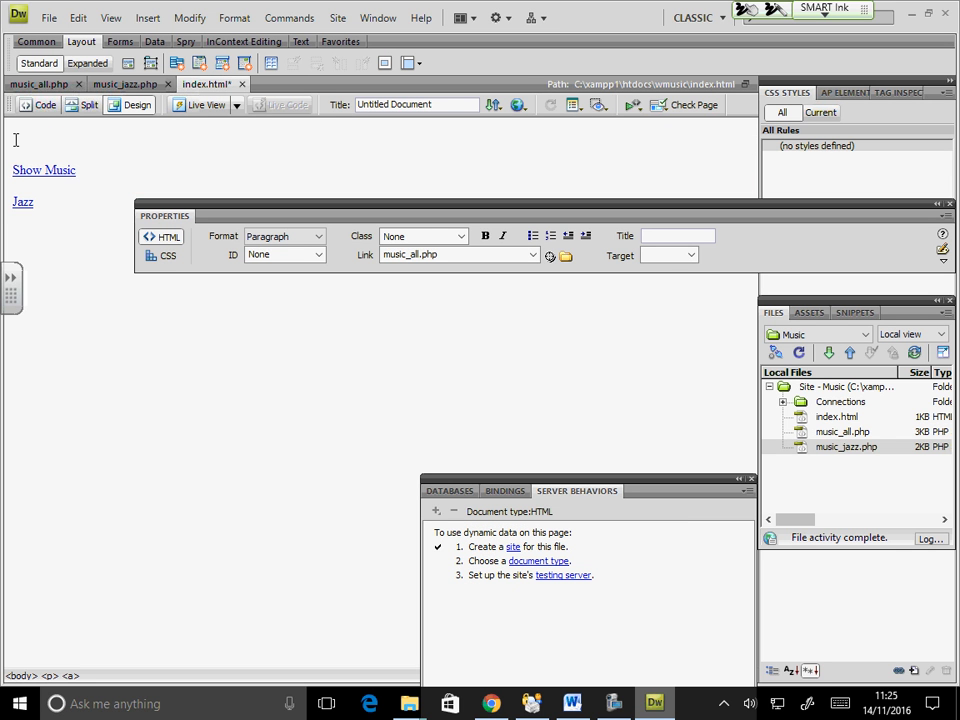
left_click(15, 139)
type("Hou")
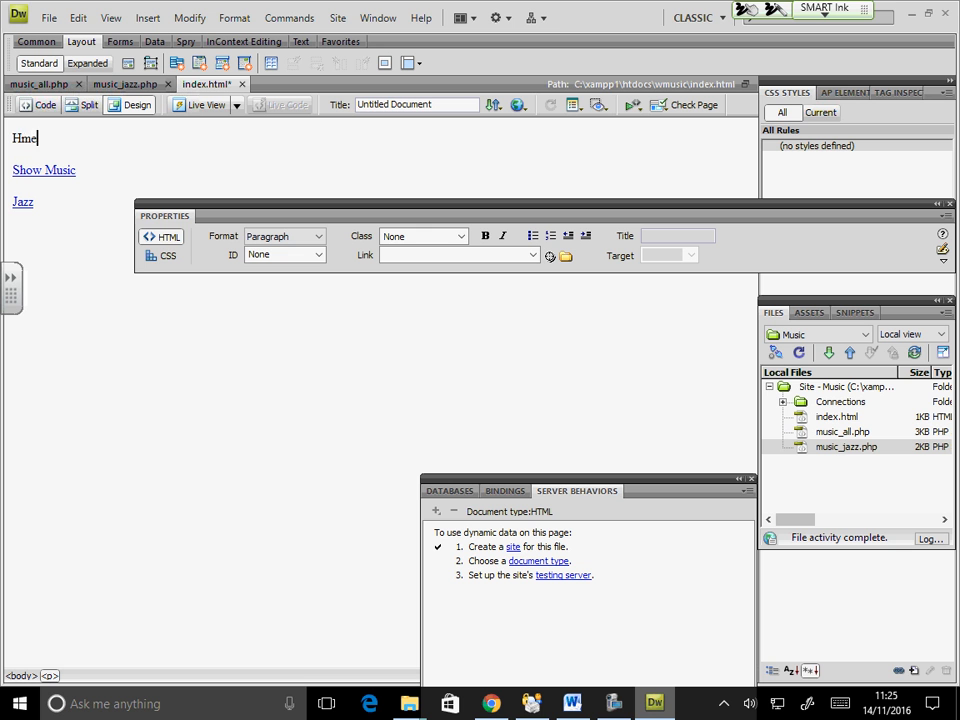
key("BackSpace")
key("BackSpace")
type("ome")
key("Delete")
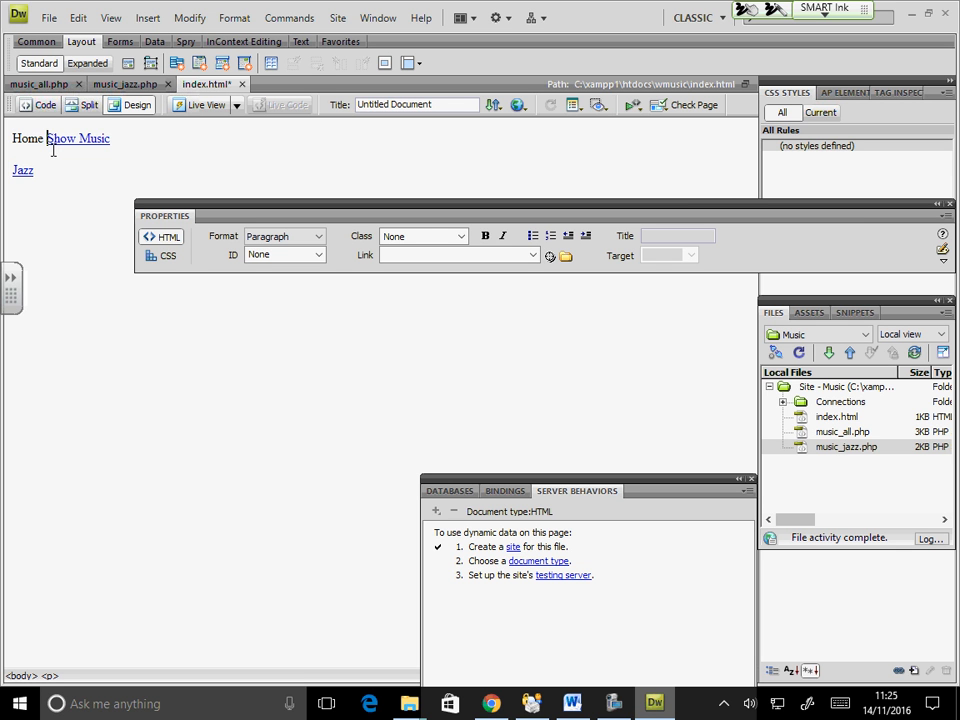
- Bring the Jazz link onto the same line and put // separators between Home, Show Music and Jazz
type("//")
key("Delete")
type("S")
type("//")
key("Delete")
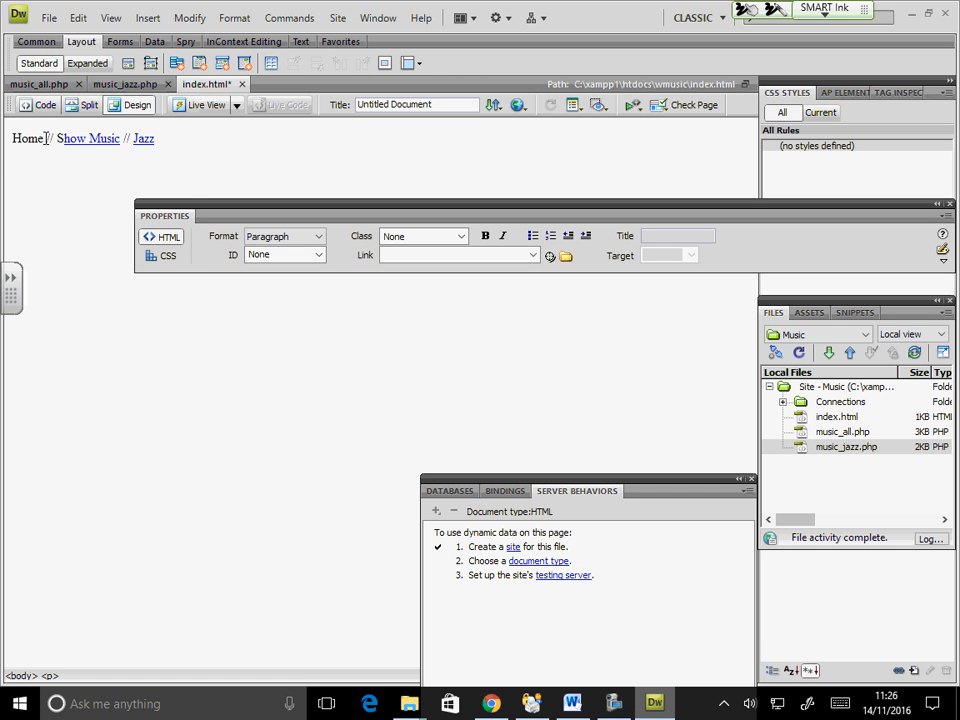
- Link the word "Home" to index.html and save all open pages
left_click_drag(43, 138, 10, 138)
left_click_drag(550, 256, 838, 418)
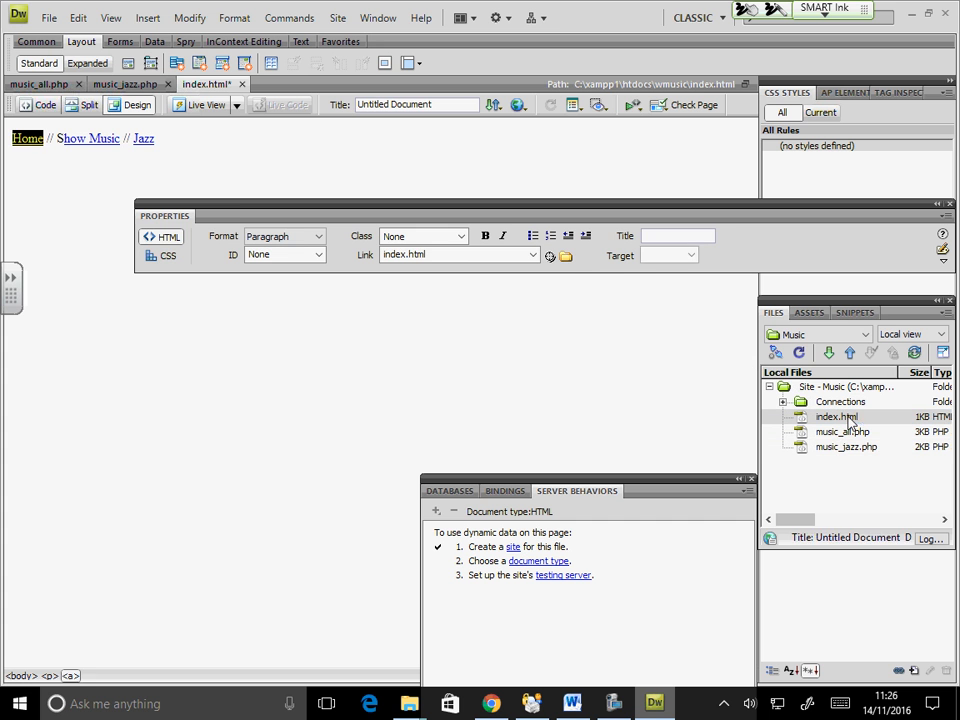
left_click(81, 158)
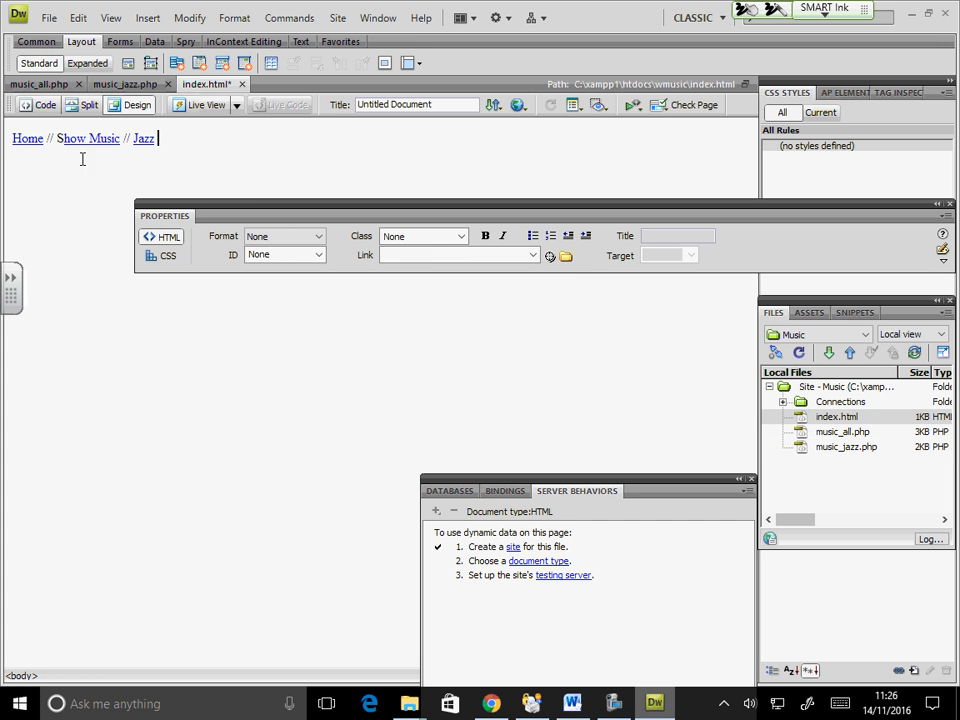
left_click(48, 18)
left_click(80, 236)
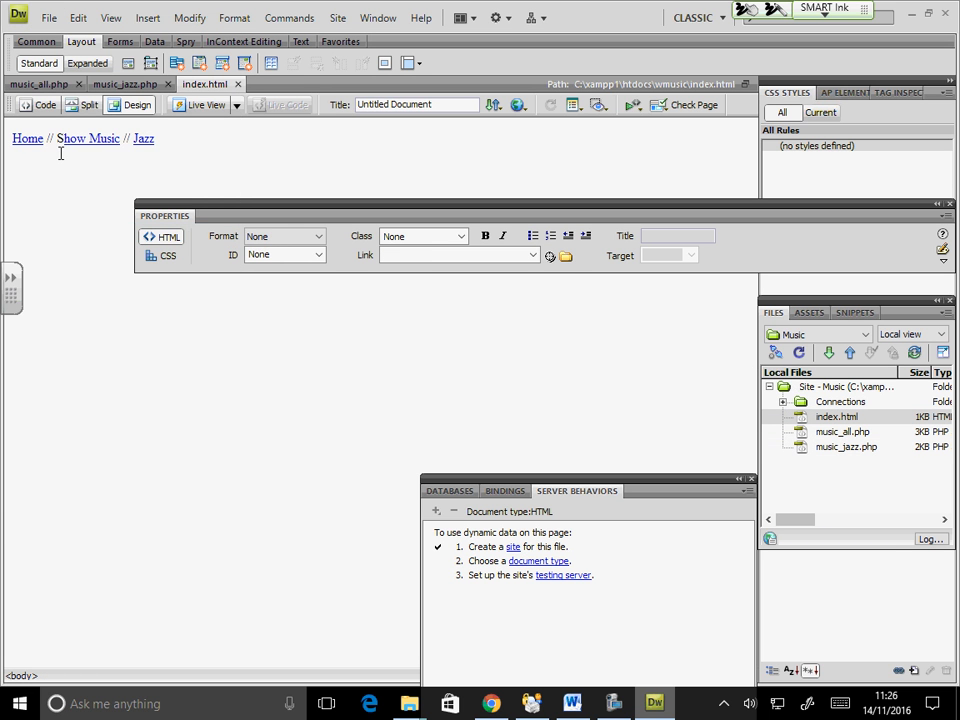
- Copy the Home // Show Music // Jazz line from index.html onto a new line above the table in music_all.php
left_click_drag(180, 144, 5, 145)
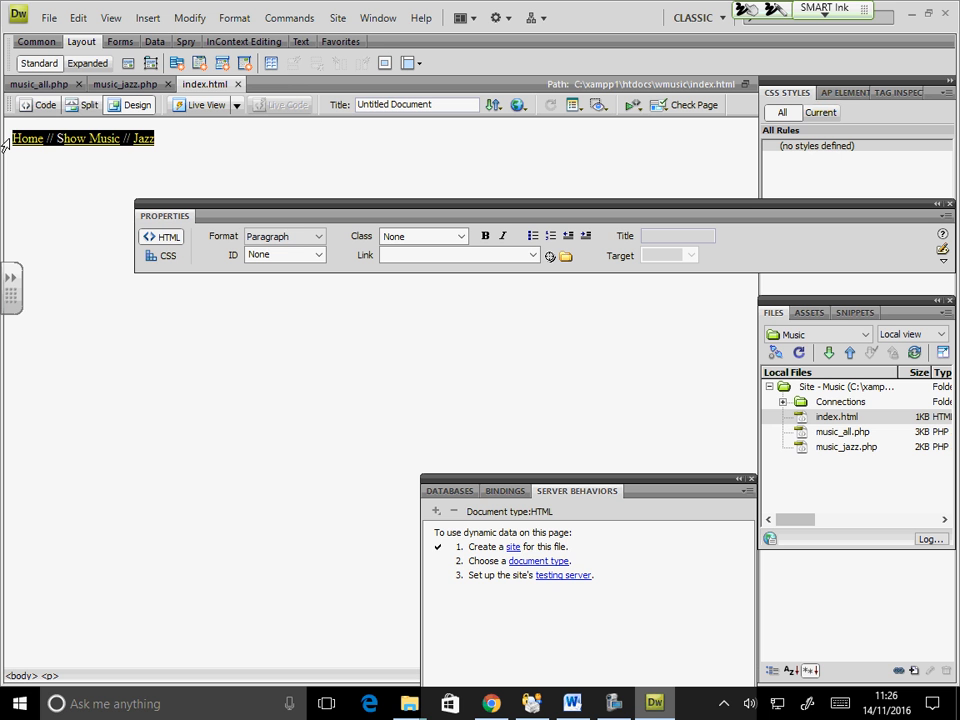
left_click(40, 85)
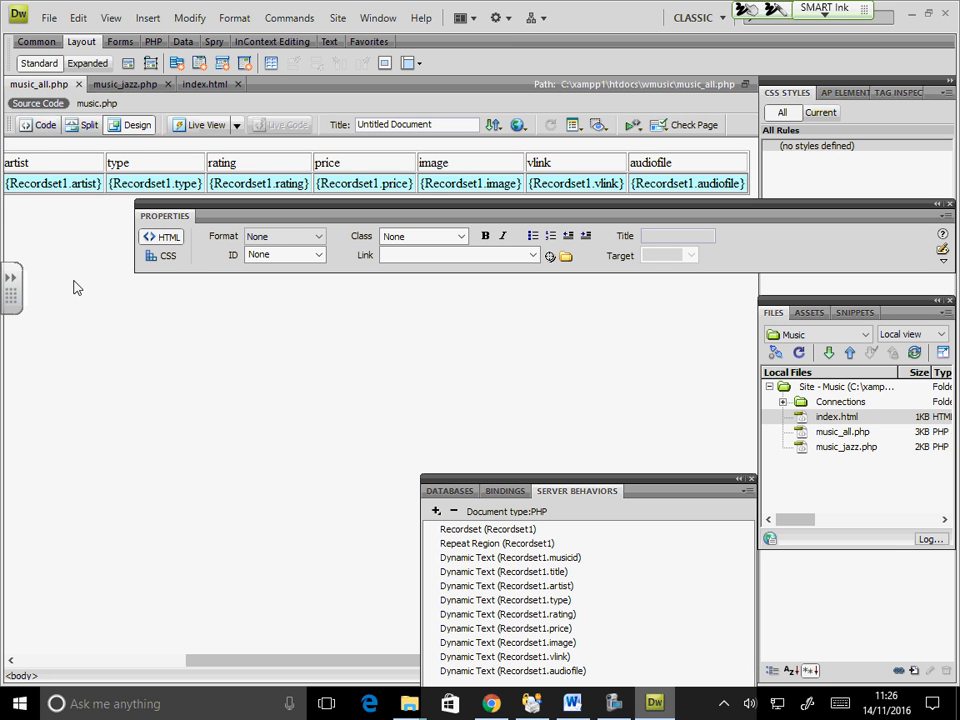
key("ctrl+Home")
key("Return")
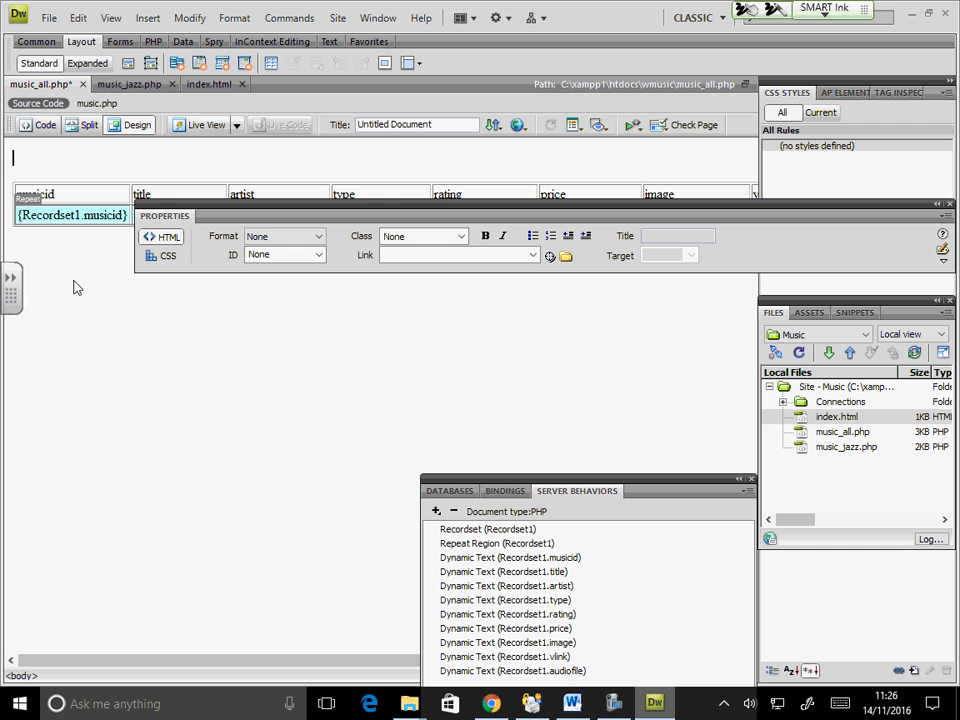
type("Home // Show Music // Jazz")
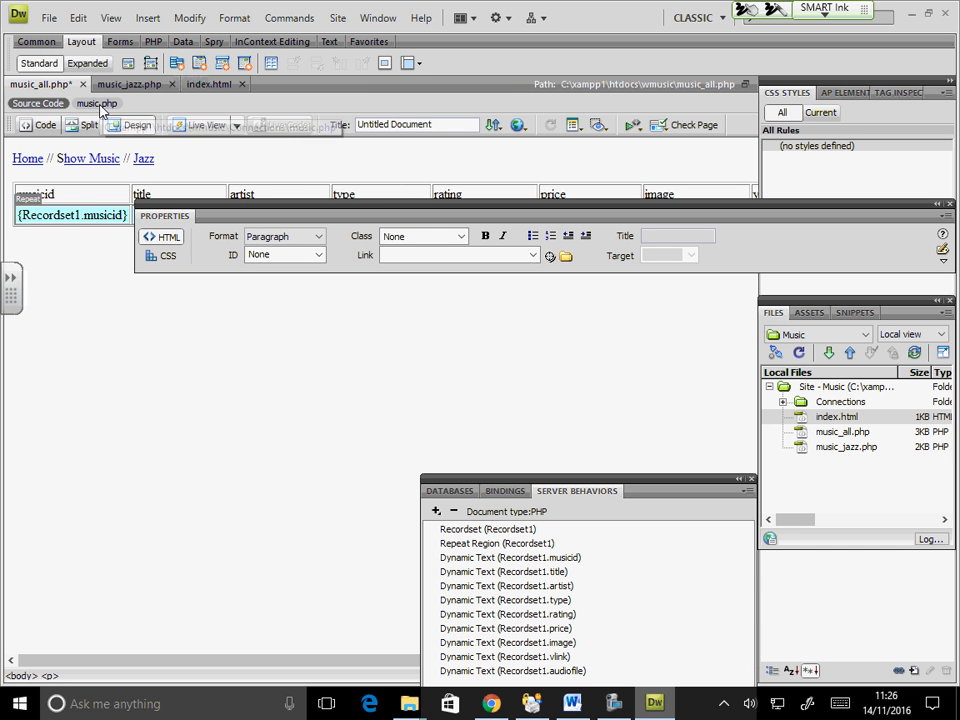
- Open music_jazz.php and insert a line break above the record title in the repeated region
left_click(125, 85)
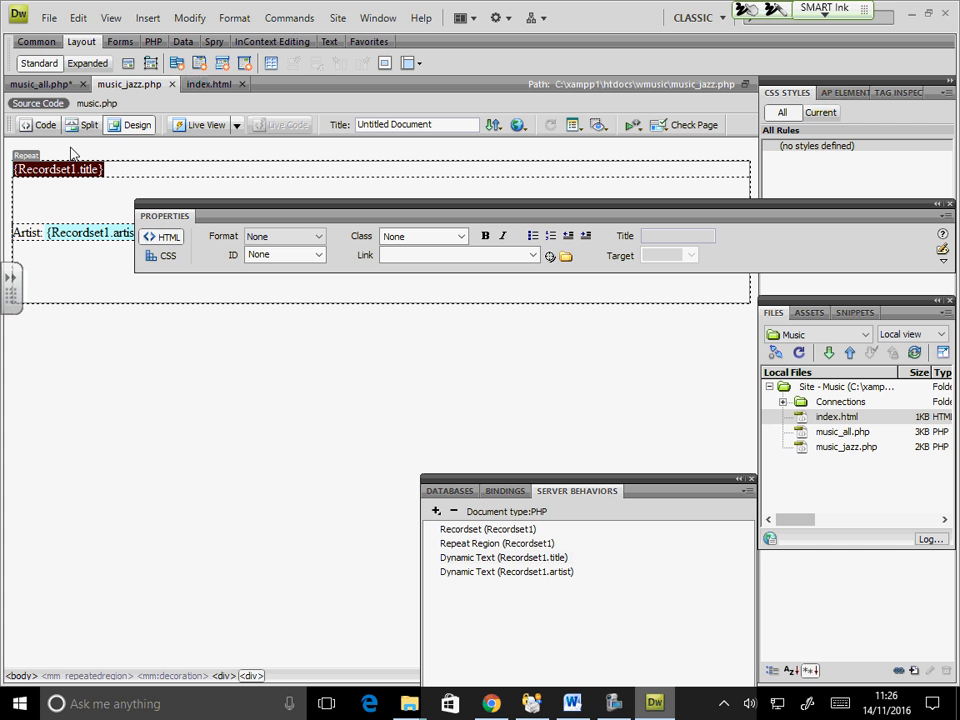
left_click(70, 152)
left_click_drag(70, 152, 10, 270)
left_click(17, 240)
key("Return")
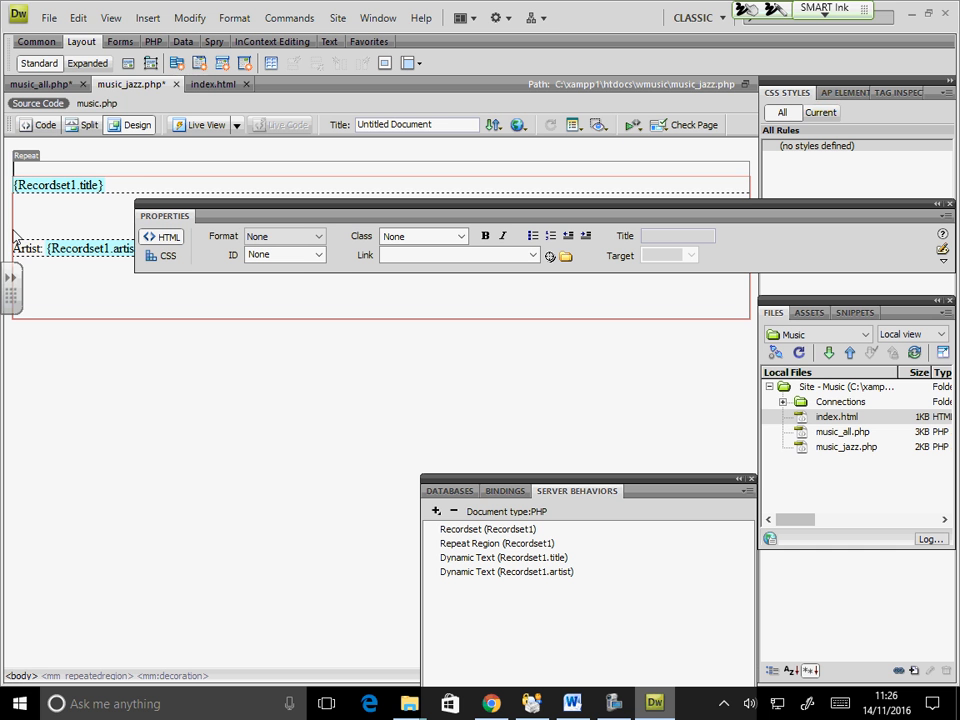
- Add an empty code line directly below the body tag of music_jazz.php and paste the Home // Show Music // Jazz line there
left_click(40, 125)
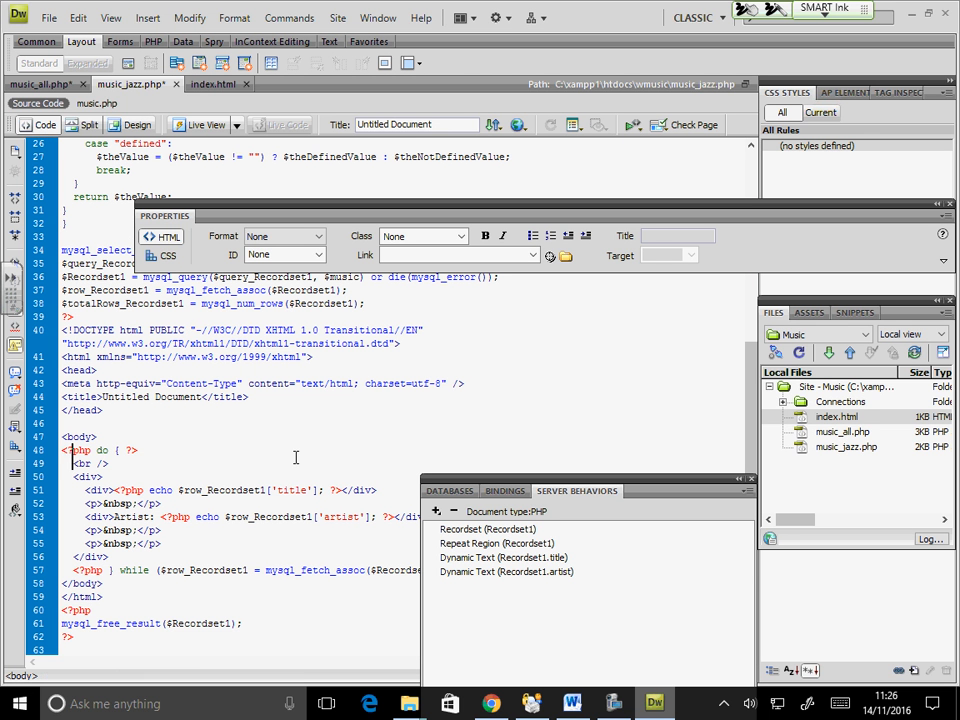
key("Return")
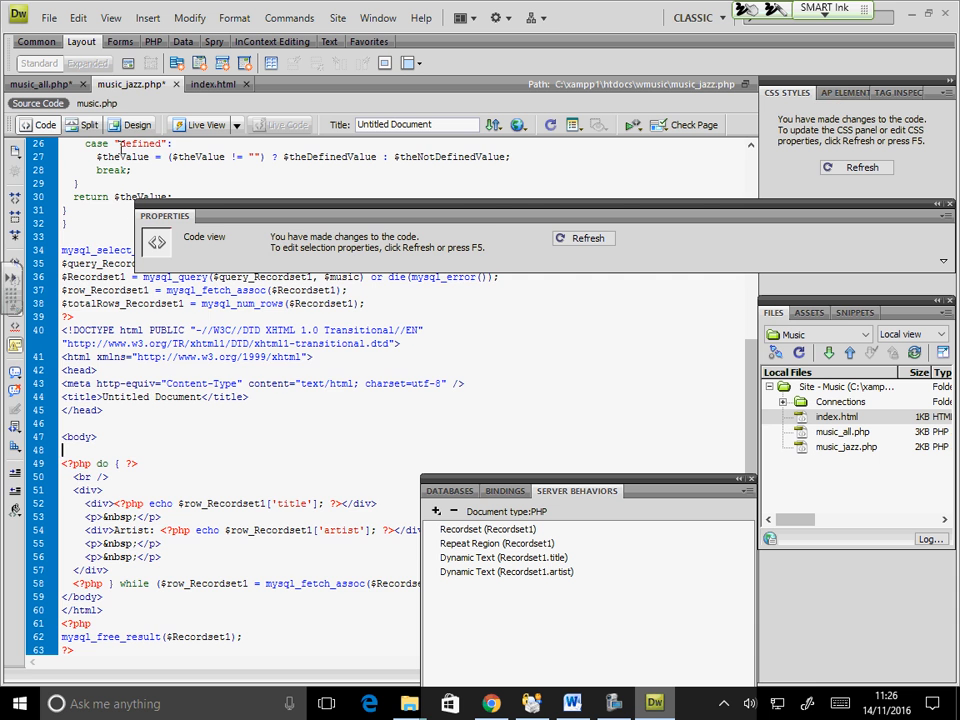
left_click(137, 124)
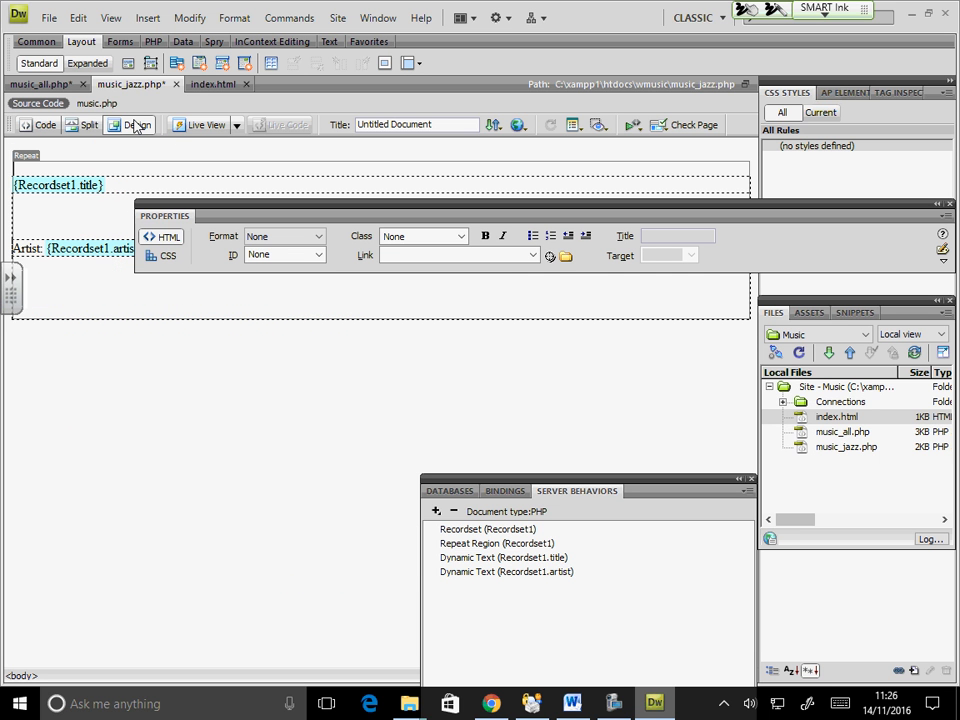
type("Home // Show Music // Jazz")
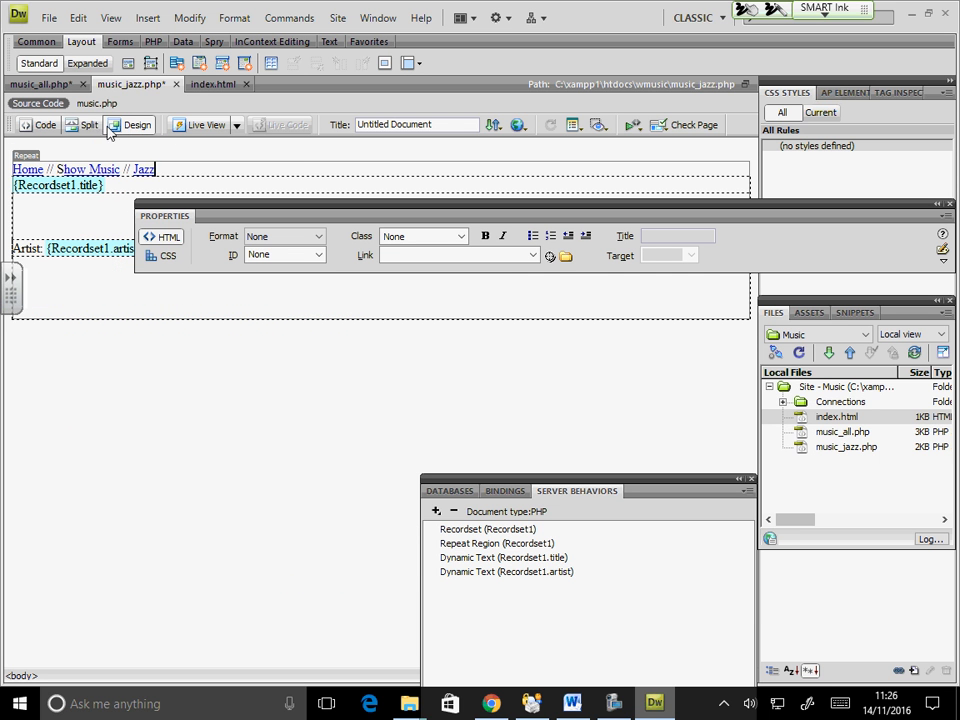
- Check the pasted navigation links in the code of music_jazz.php and save all open pages
left_click(40, 124)
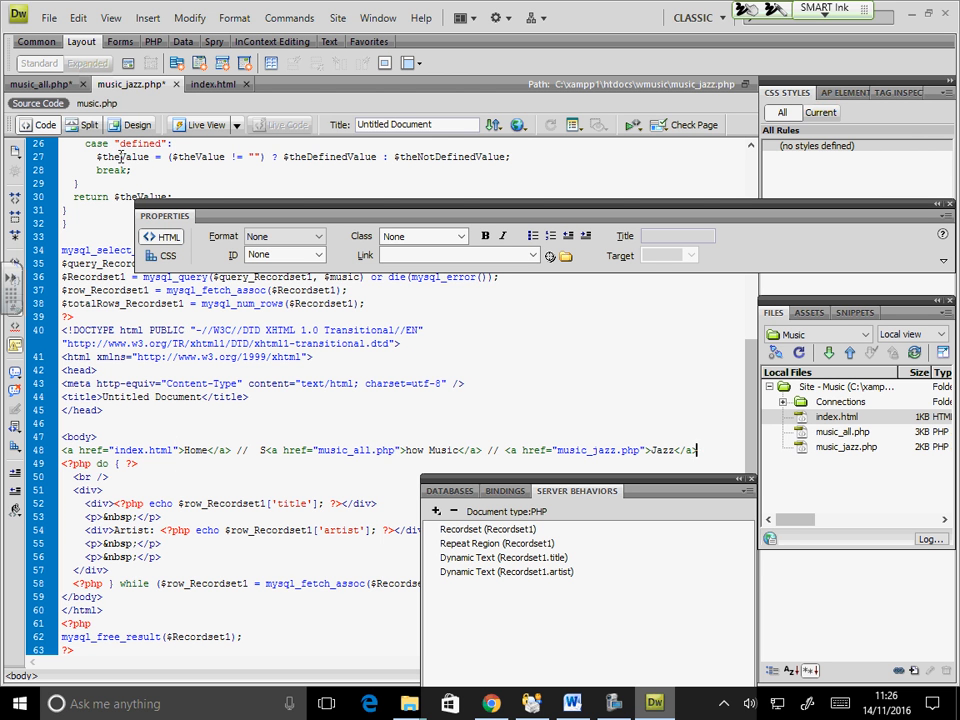
left_click(138, 126)
left_click(48, 18)
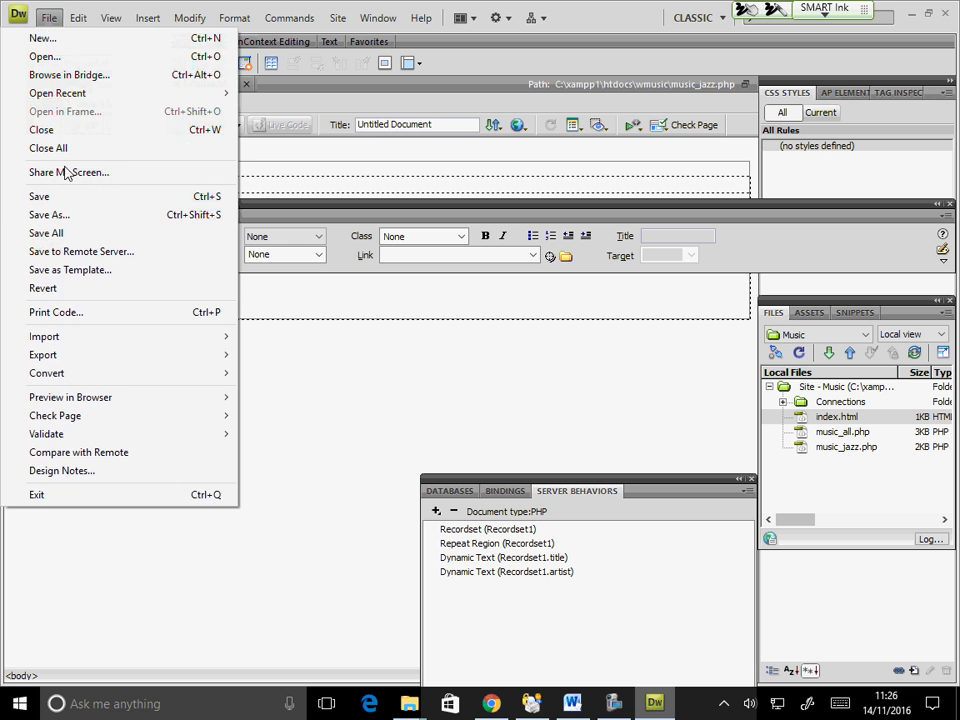
left_click(70, 235)
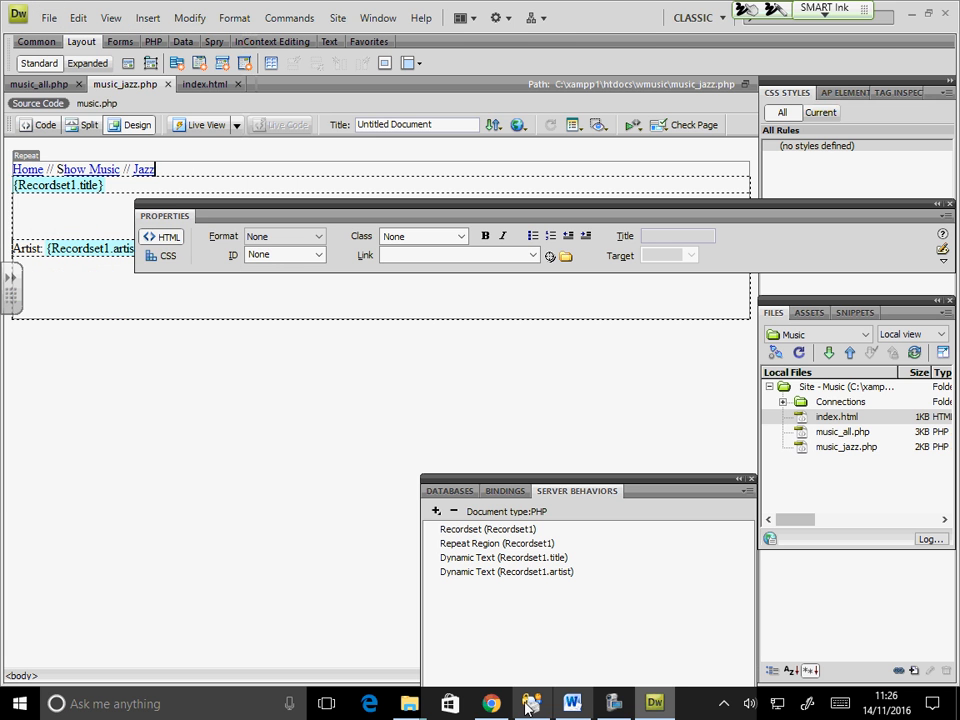
- Switch to Chrome, reload index.html and test the Home, Show Music and Jazz links across the pages
left_click(494, 705)
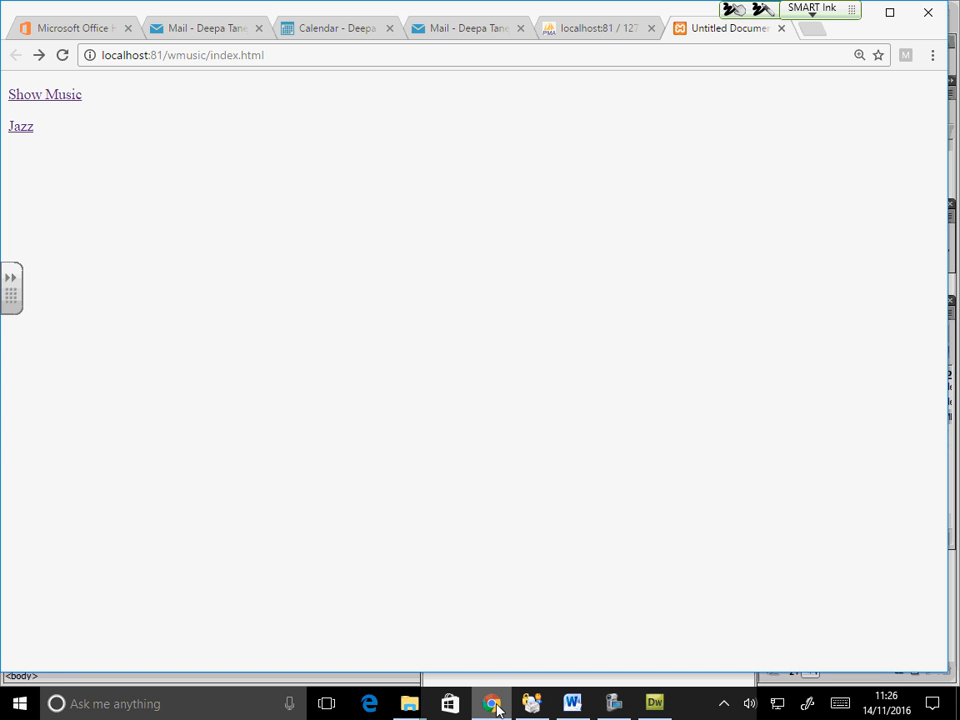
key("F5")
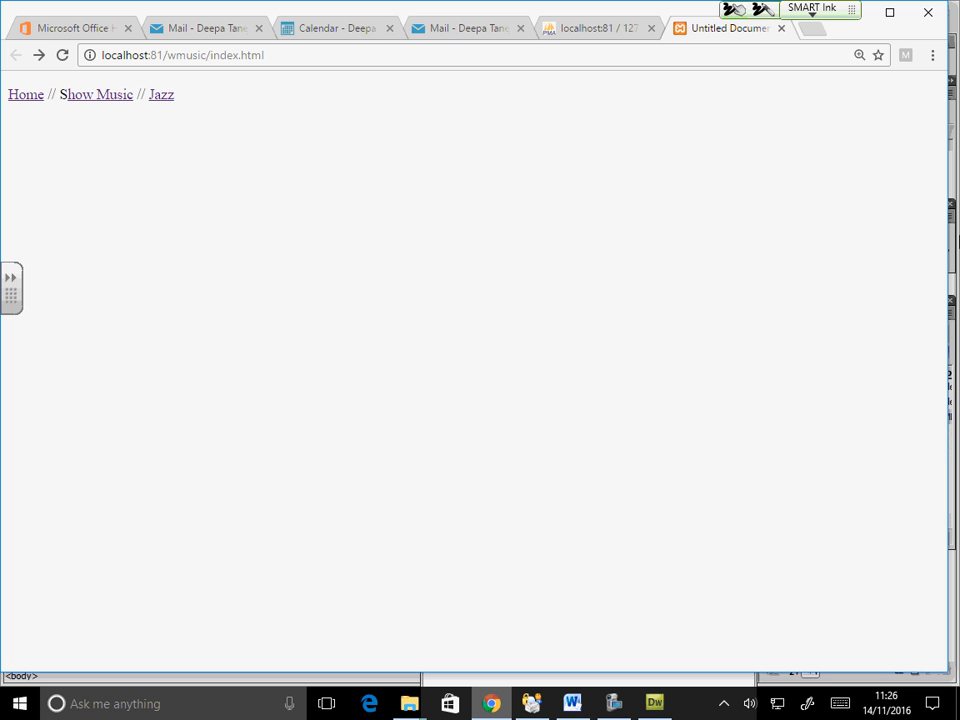
left_click(91, 100)
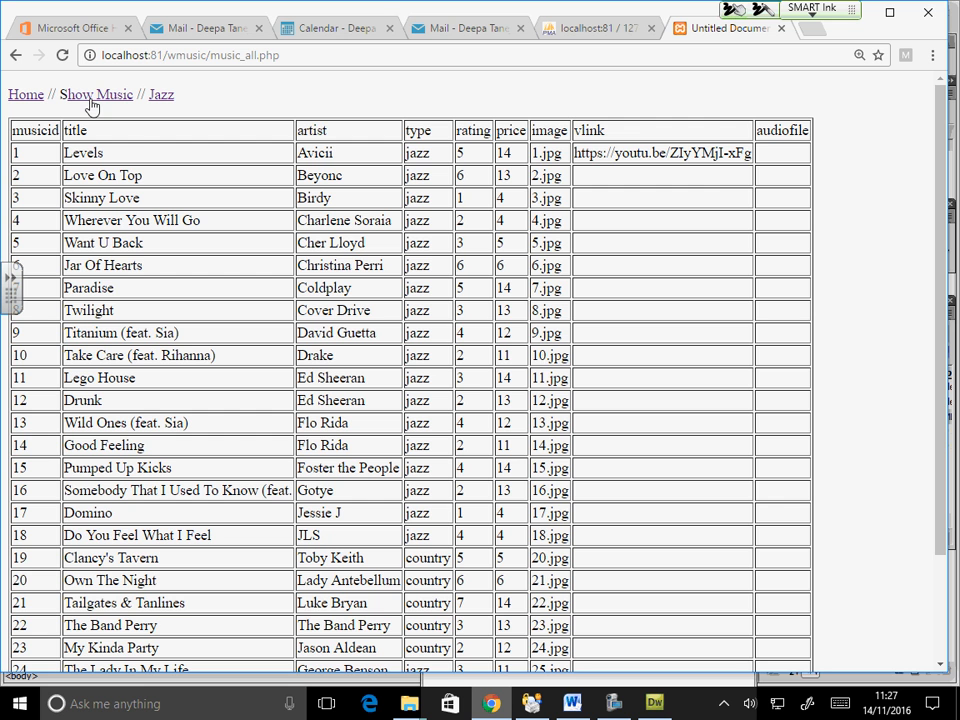
left_click(161, 97)
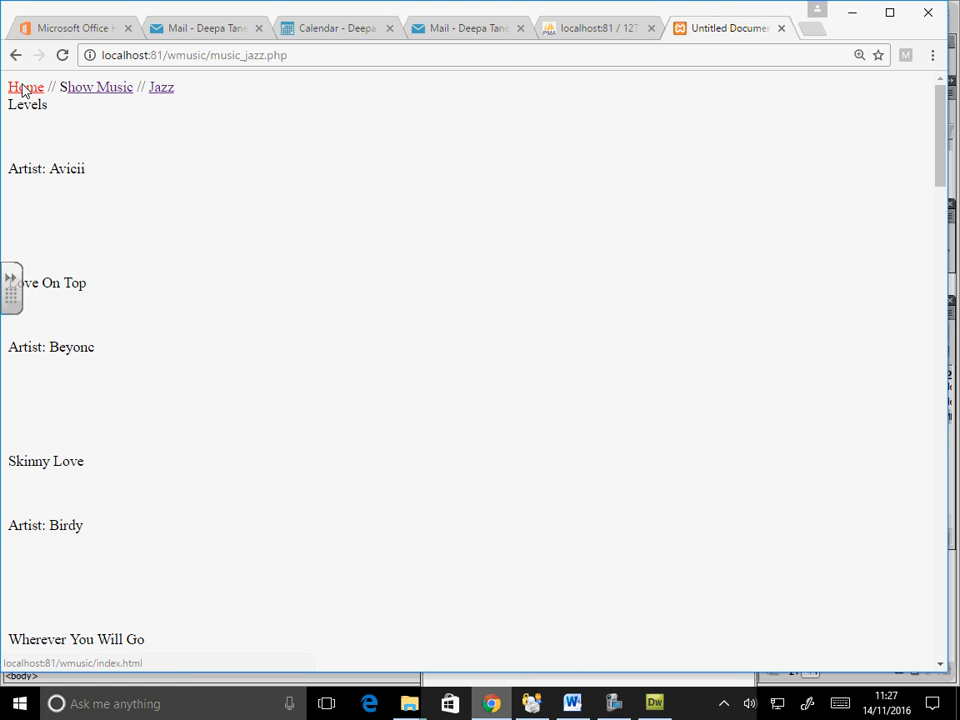
left_click(22, 90)
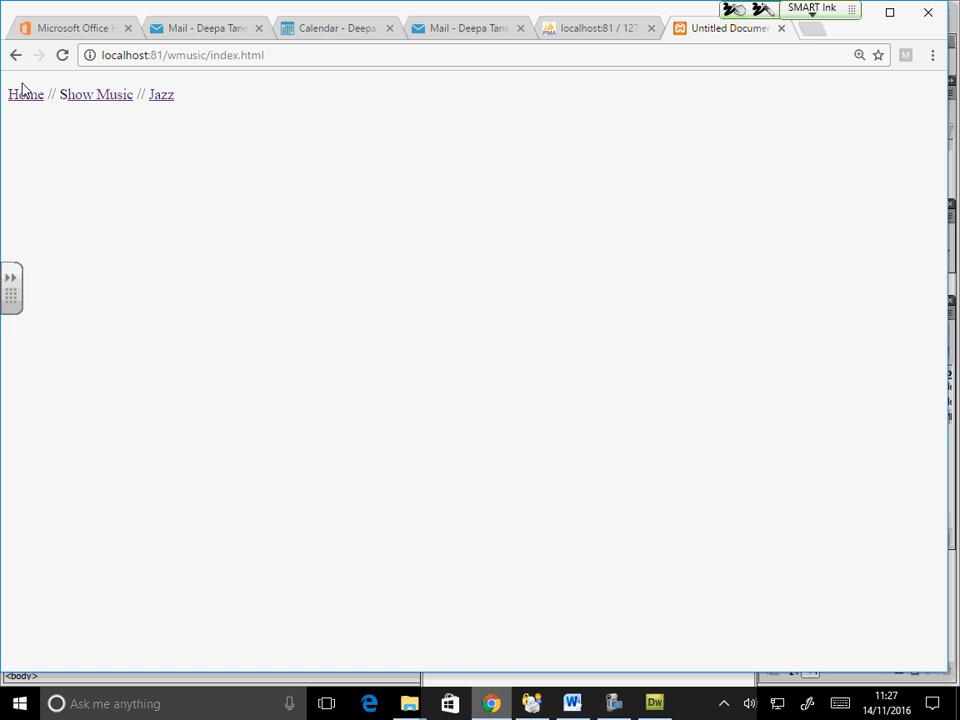
left_click(94, 98)
left_click(156, 98)
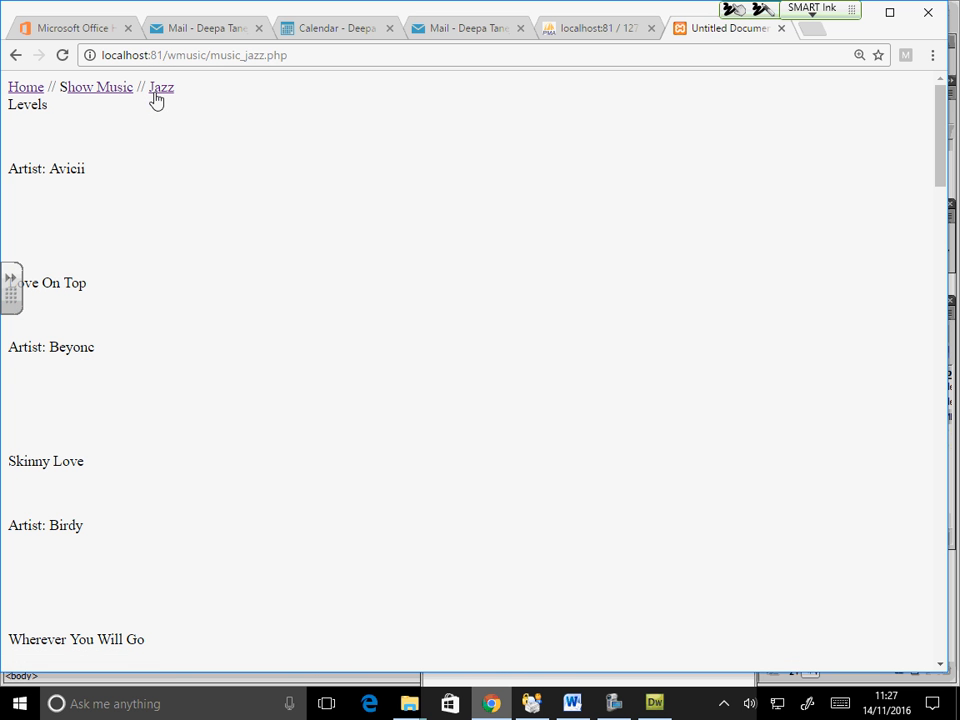
left_click(95, 98)
left_click(22, 95)
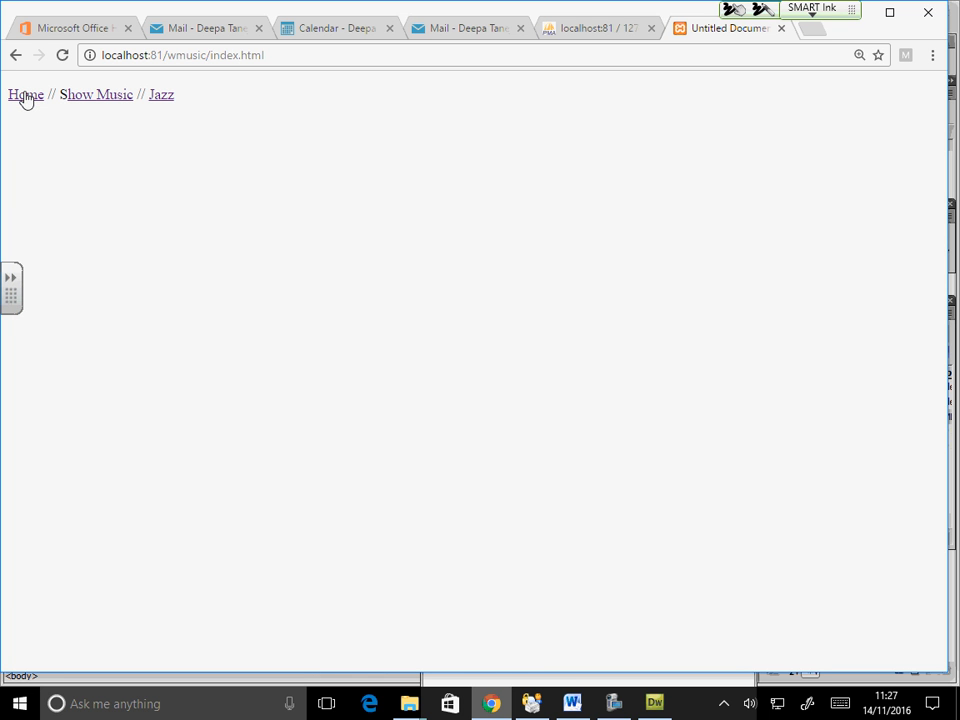
left_click(88, 100)
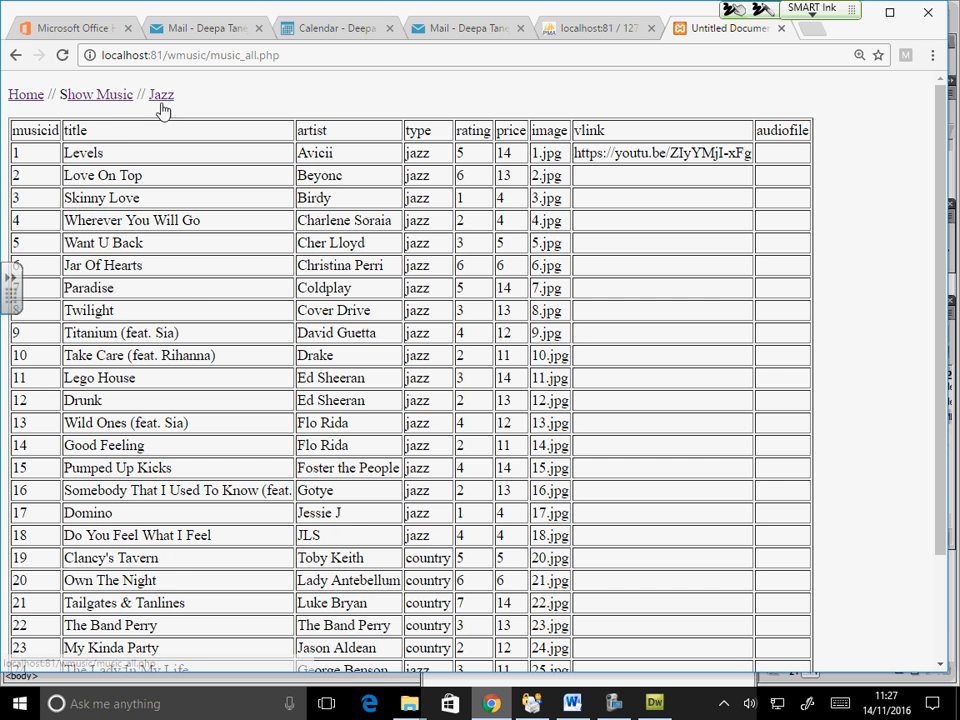
left_click(161, 96)
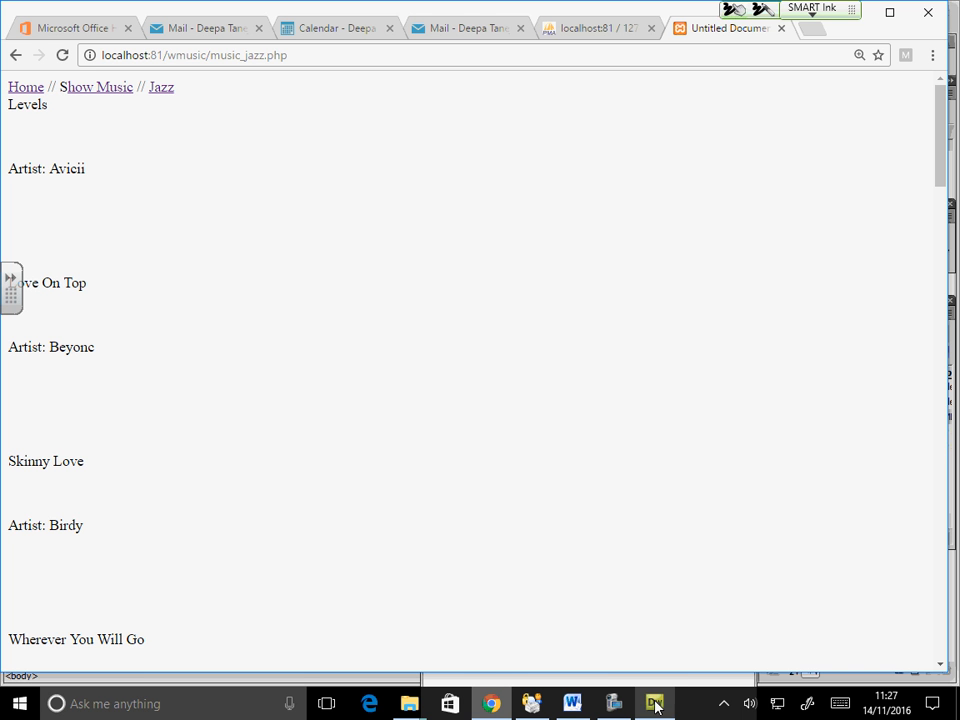
- Switch back to Dreamweaver, append "// Upload Music Details" after the Jazz link in music_jazz.php and save all open pages
key("alt+Tab")
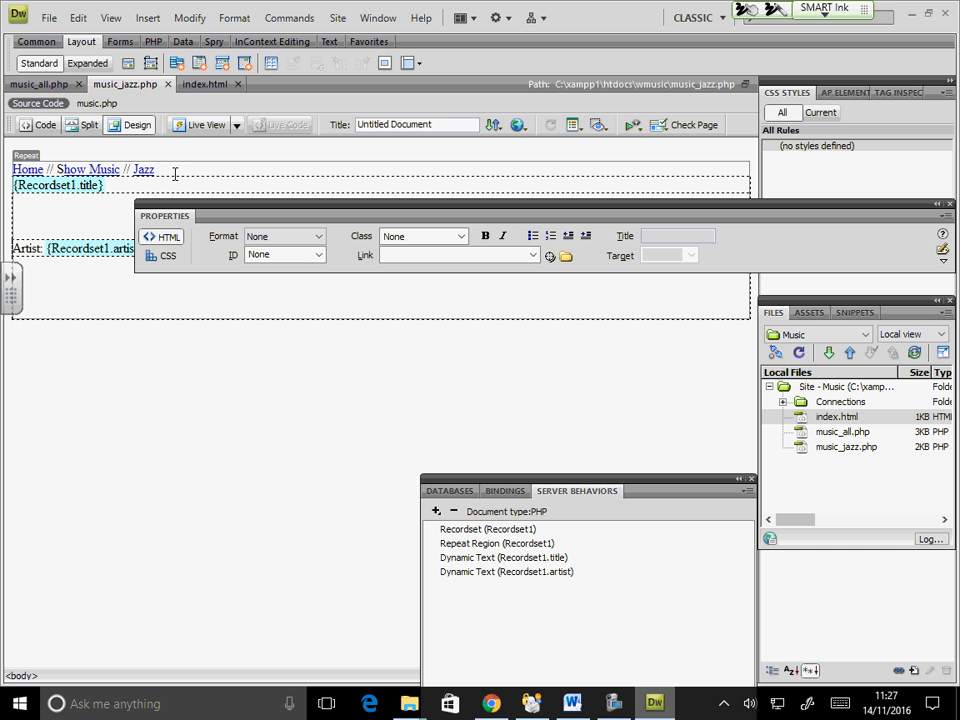
type("// ")
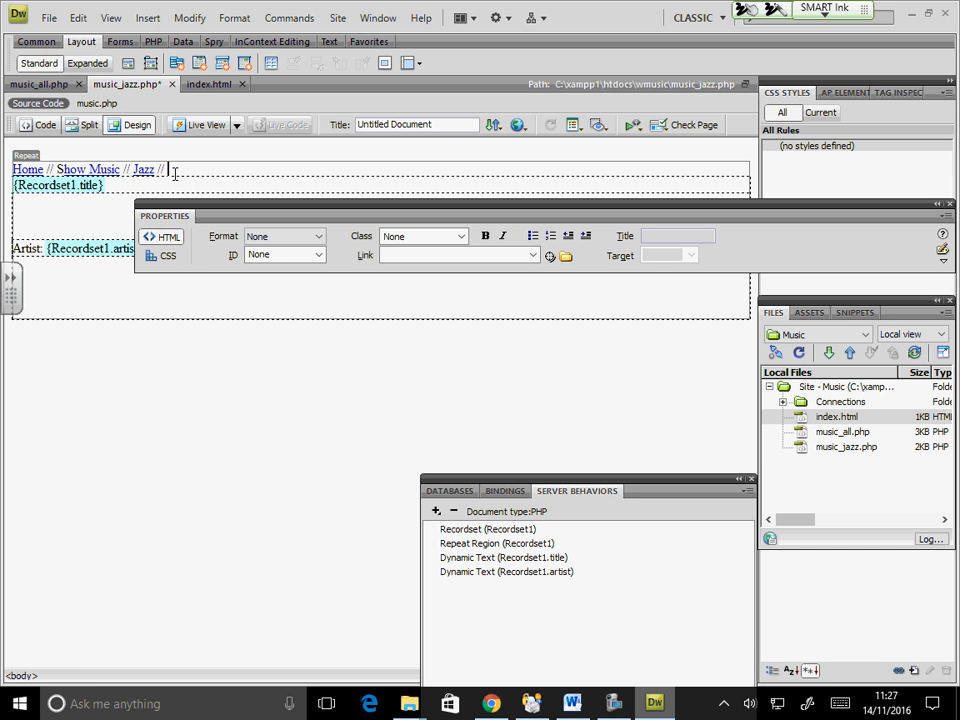
type("Upload Music Details")
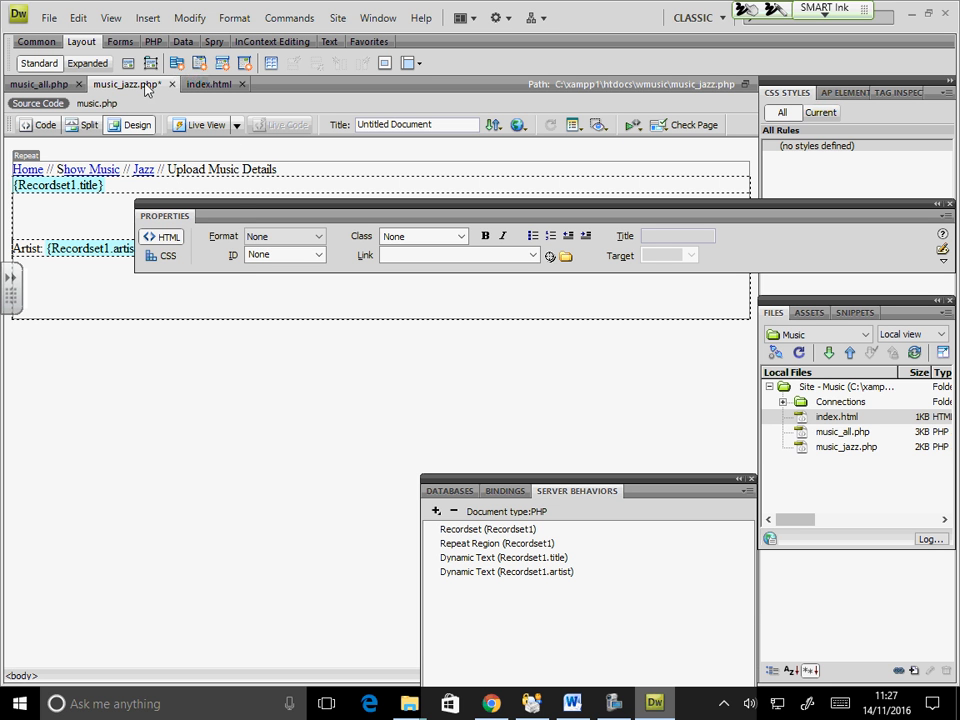
left_click(46, 18)
left_click(56, 234)
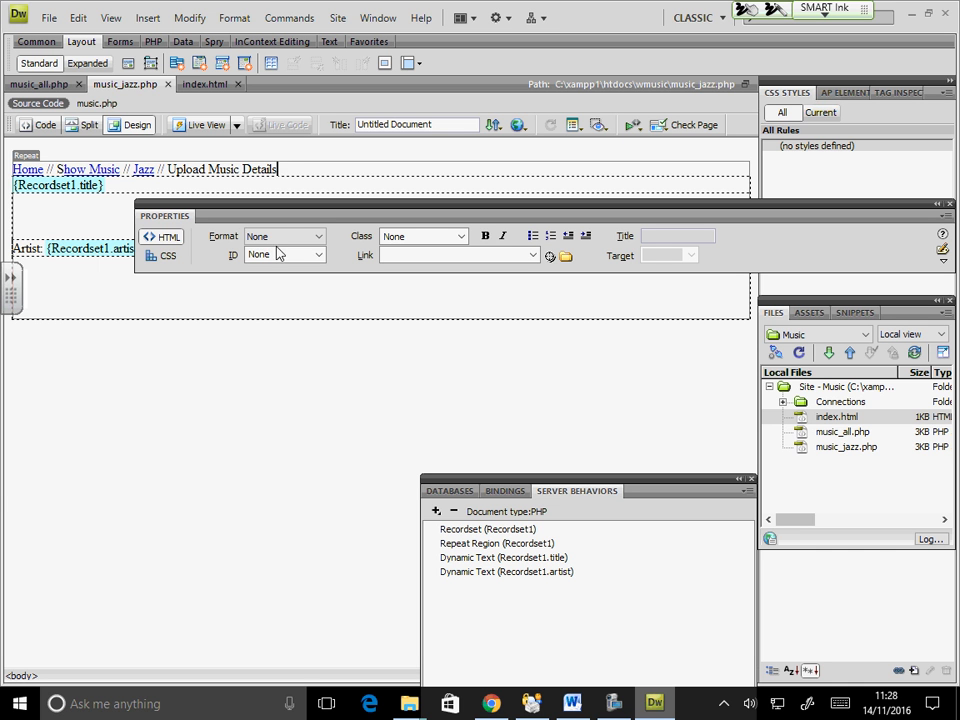
- Create a new blank PHP page with no preset layout
left_click_drag(309, 219, 191, 341)
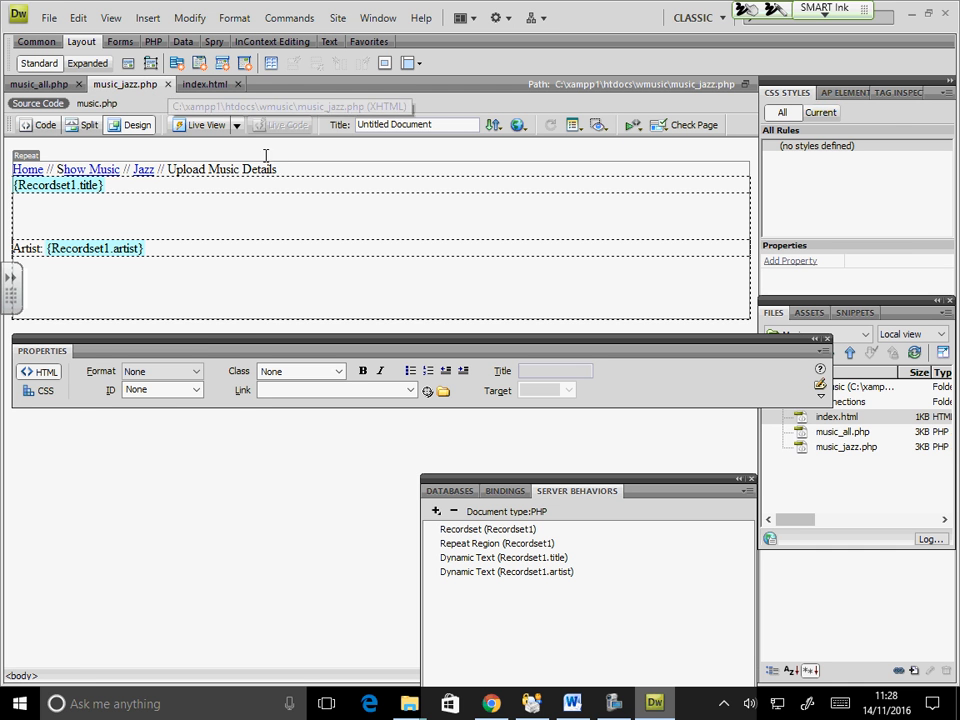
left_click(46, 18)
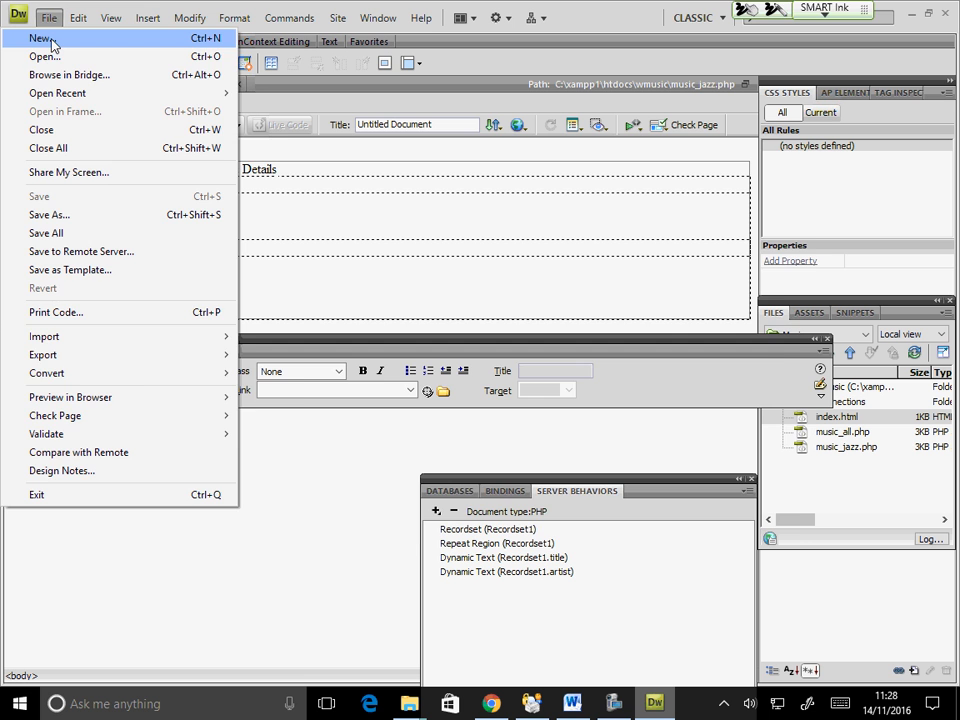
left_click(51, 40)
left_click(326, 443)
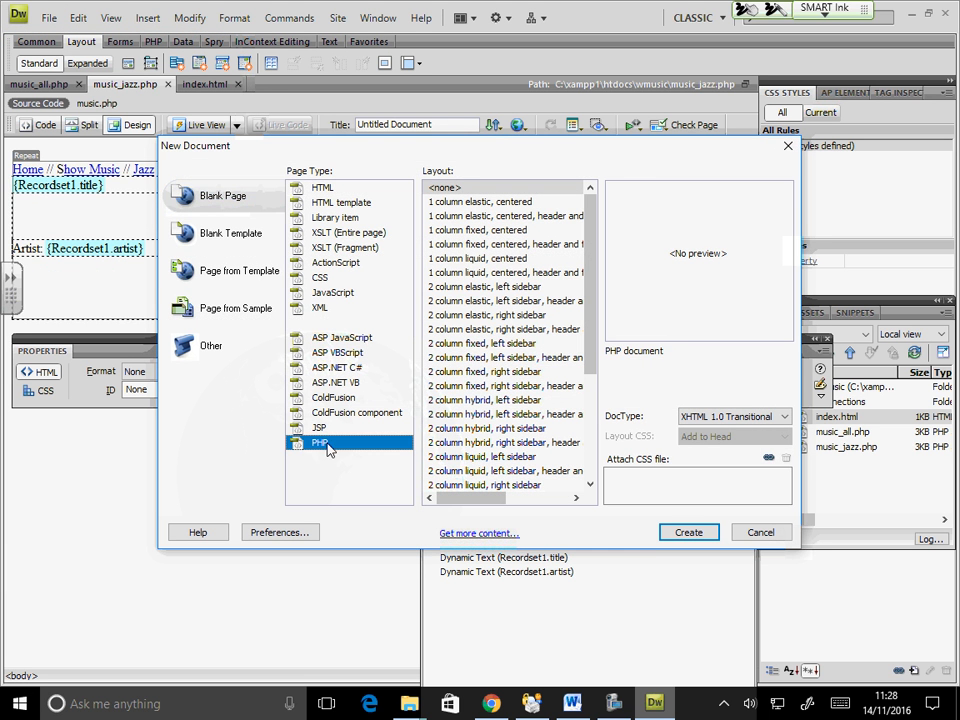
left_click(676, 534)
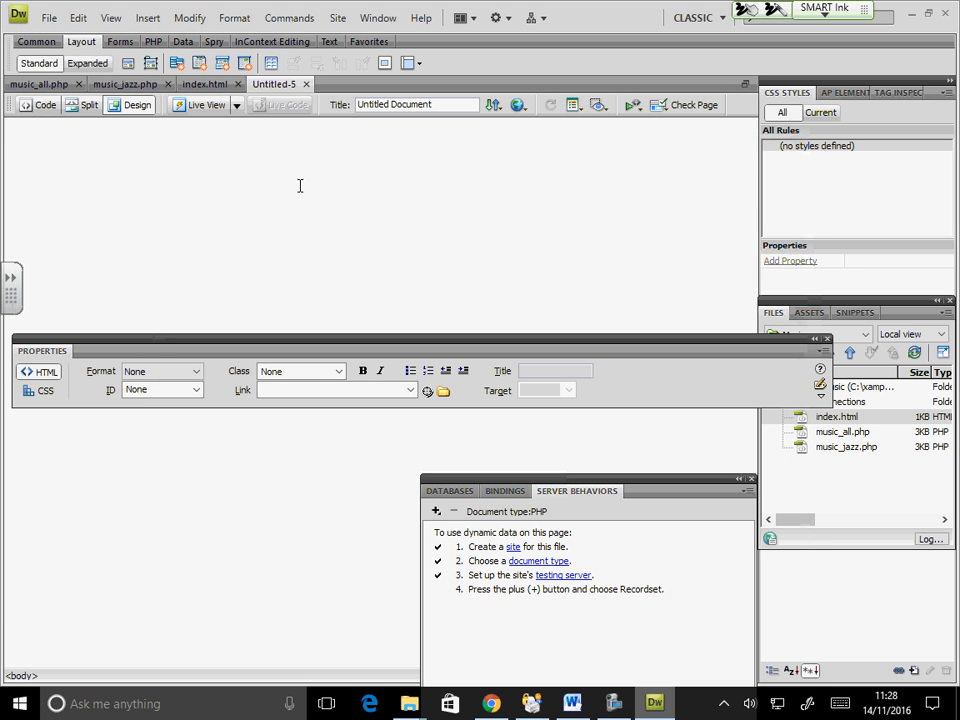
- Insert an empty form into the new PHP page
left_click(150, 19)
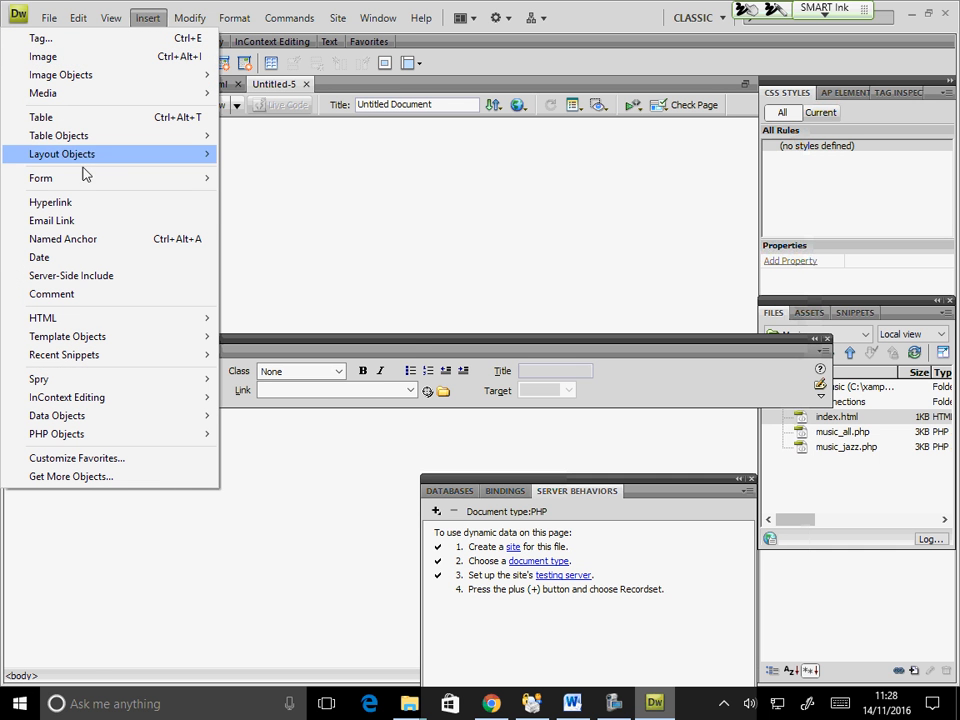
mouse_move(81, 178)
left_click(255, 178)
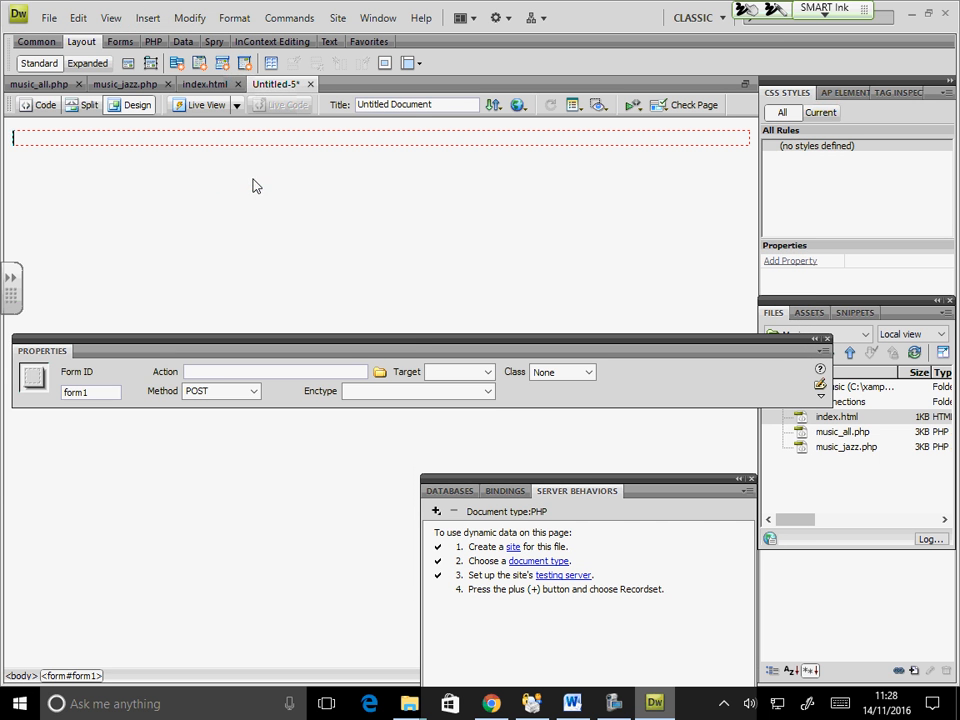
- Insert a table with 7 rows and 2 columns inside the form and align it to the center
left_click(148, 18)
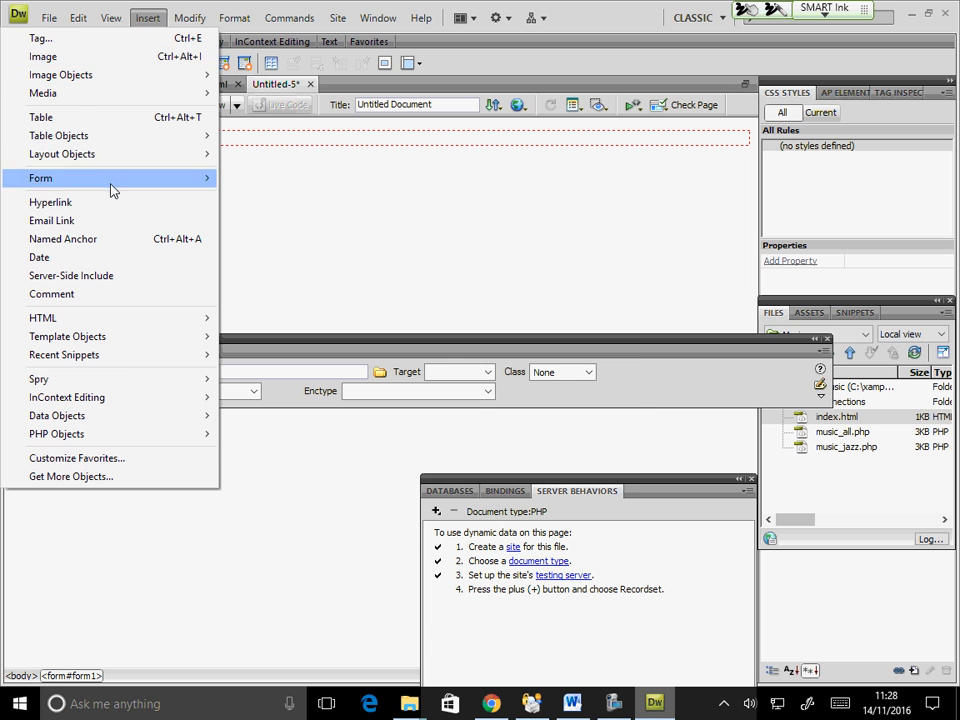
left_click(102, 119)
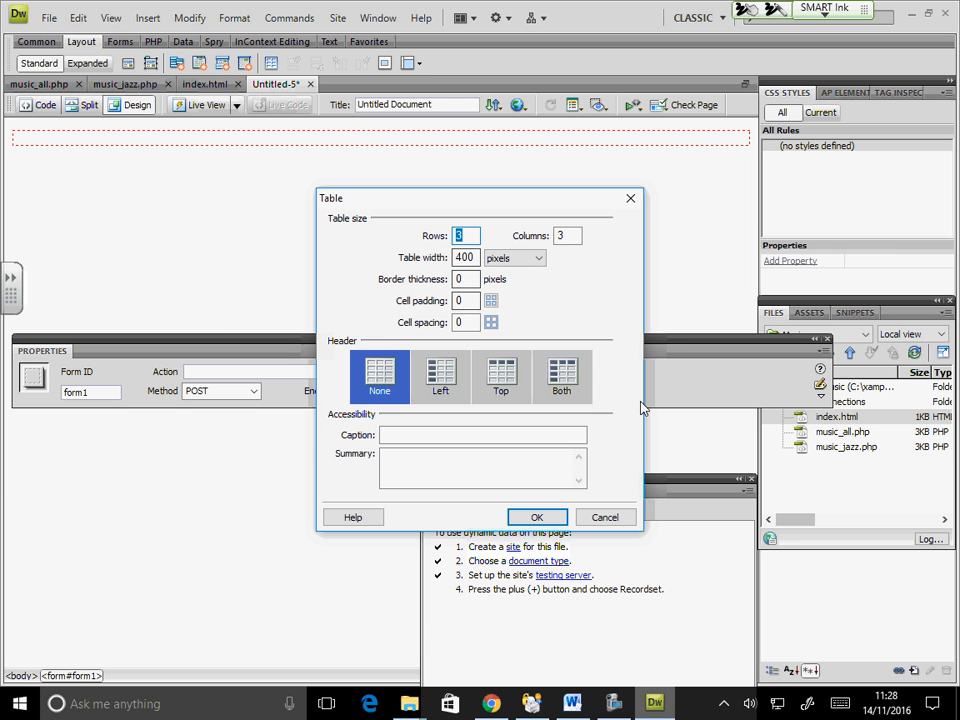
type("7")
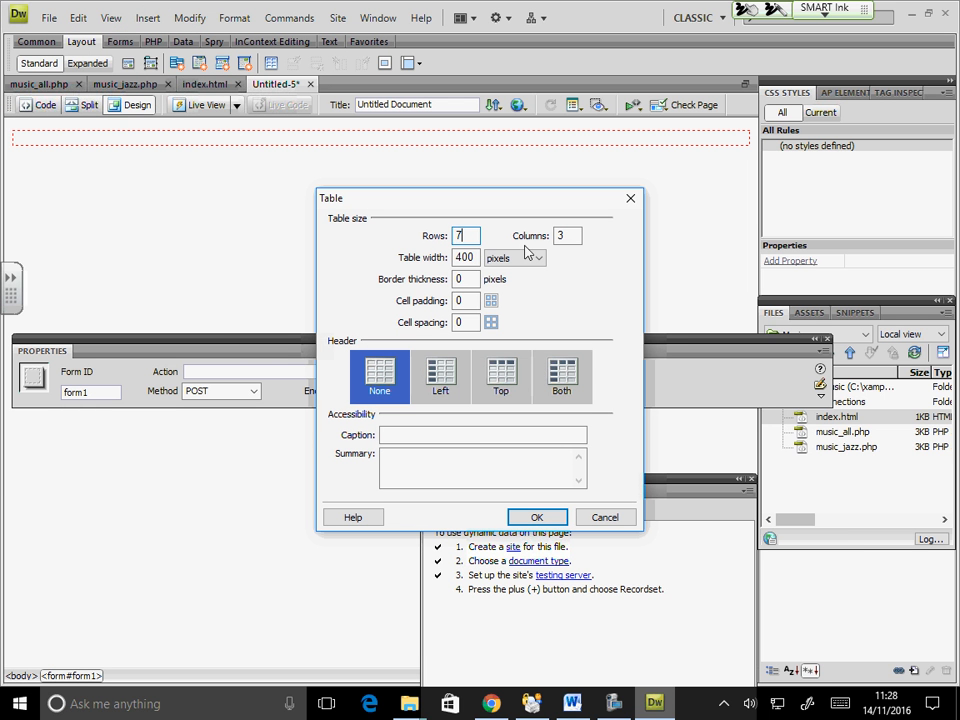
double_click(567, 234)
type("2")
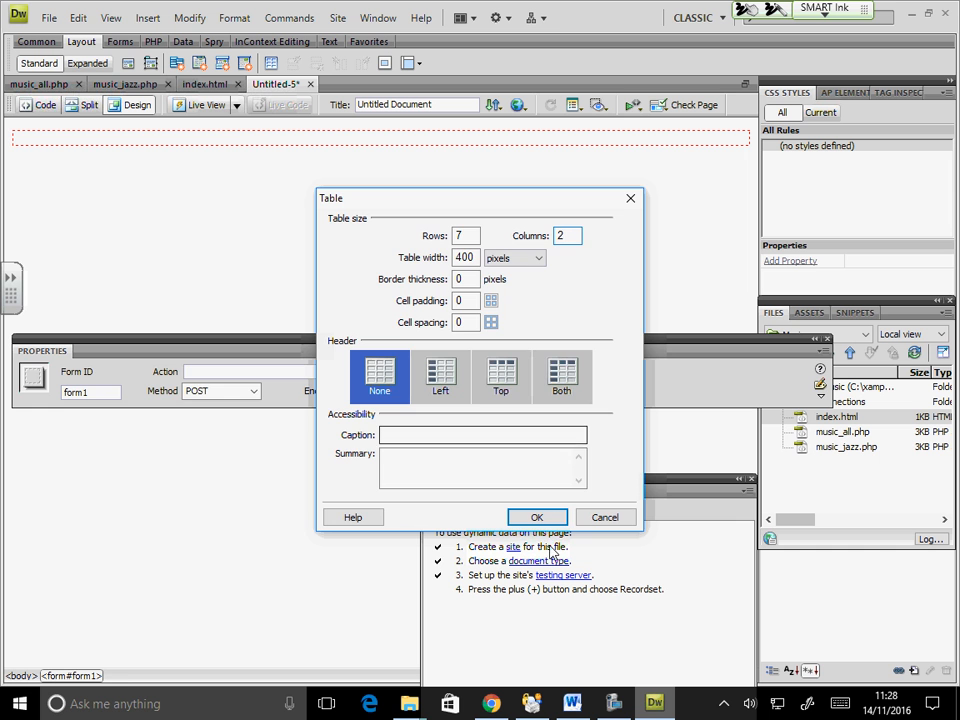
left_click(536, 516)
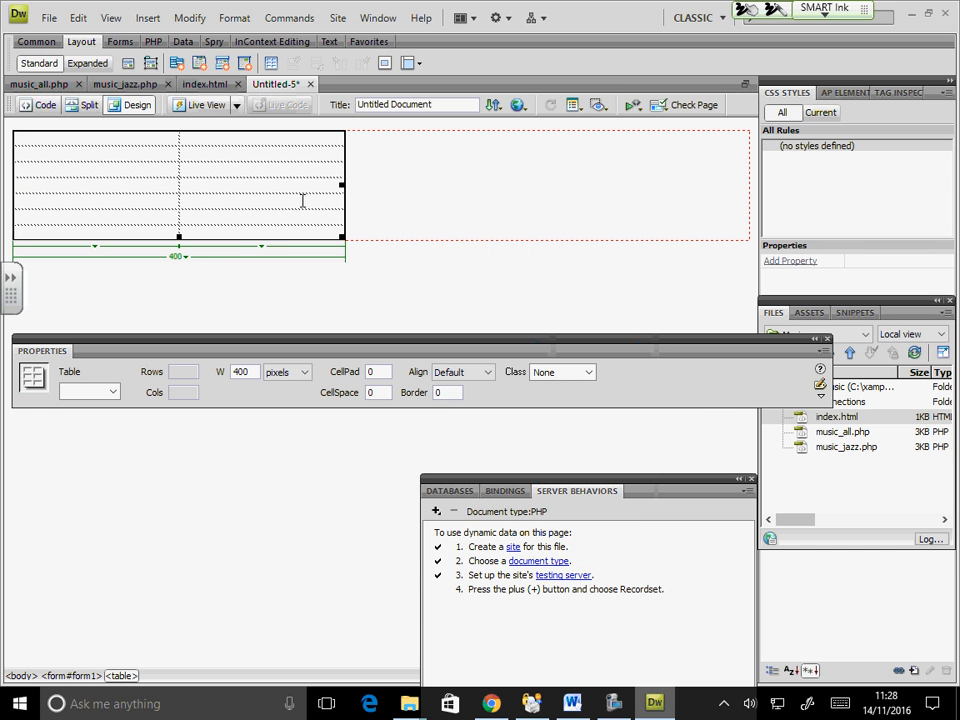
left_click(488, 376)
left_click(452, 407)
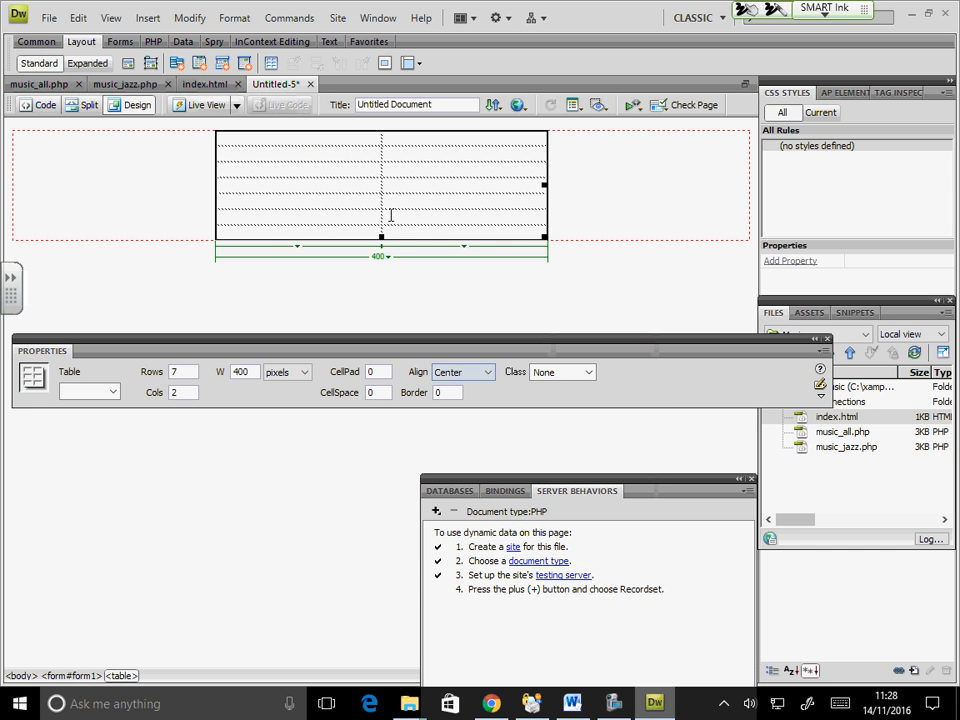
- Label the first three rows of the table's first column Music Type, Title and Artist
left_click(364, 139)
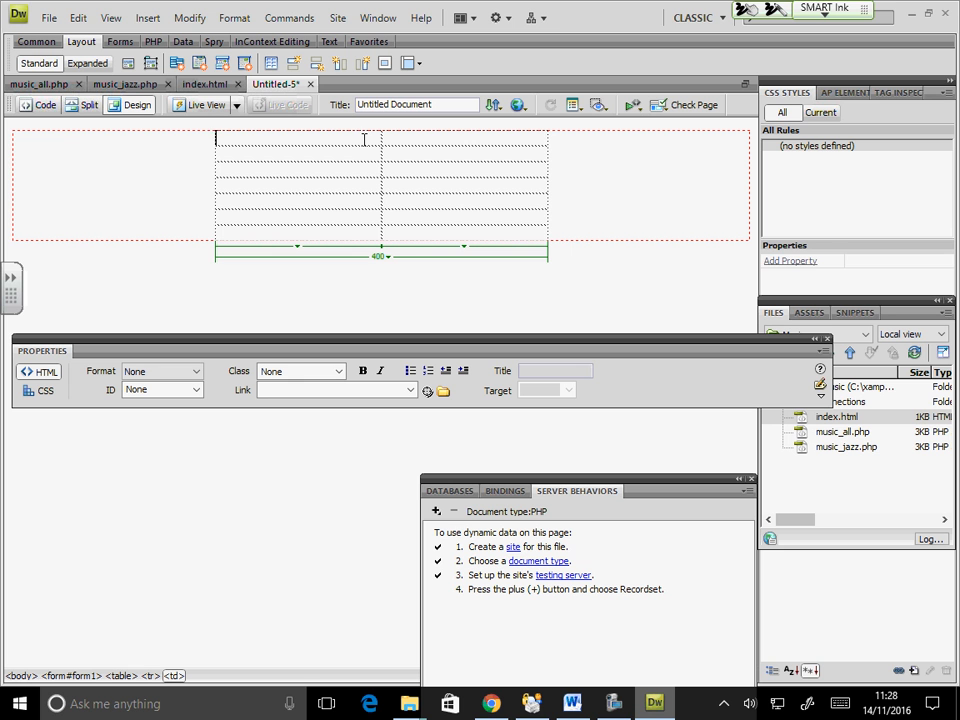
type("Music Type")
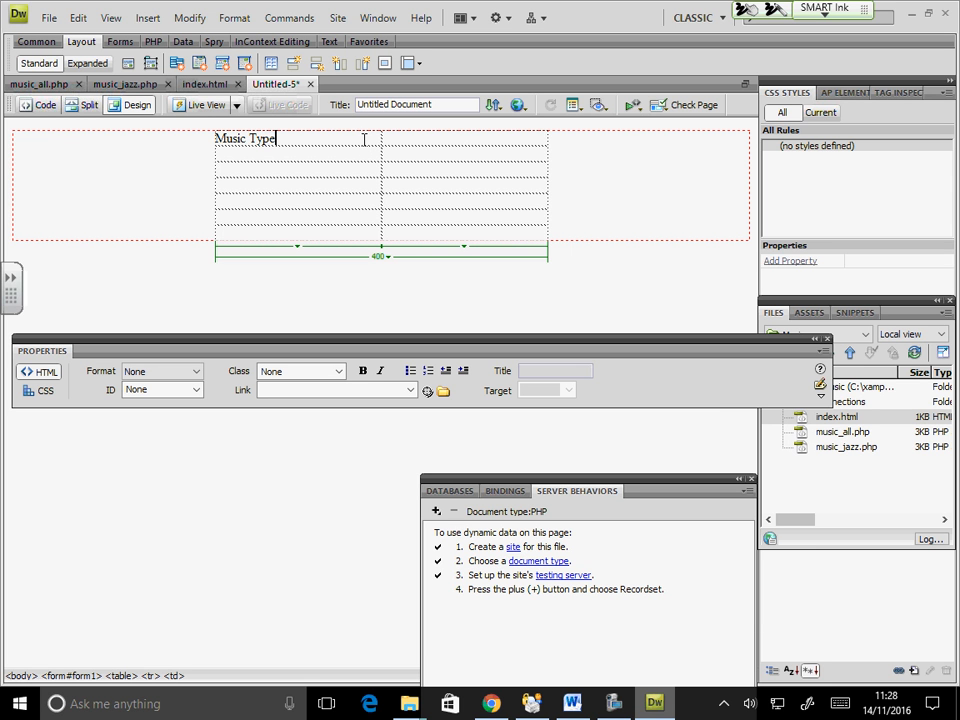
left_click(347, 157)
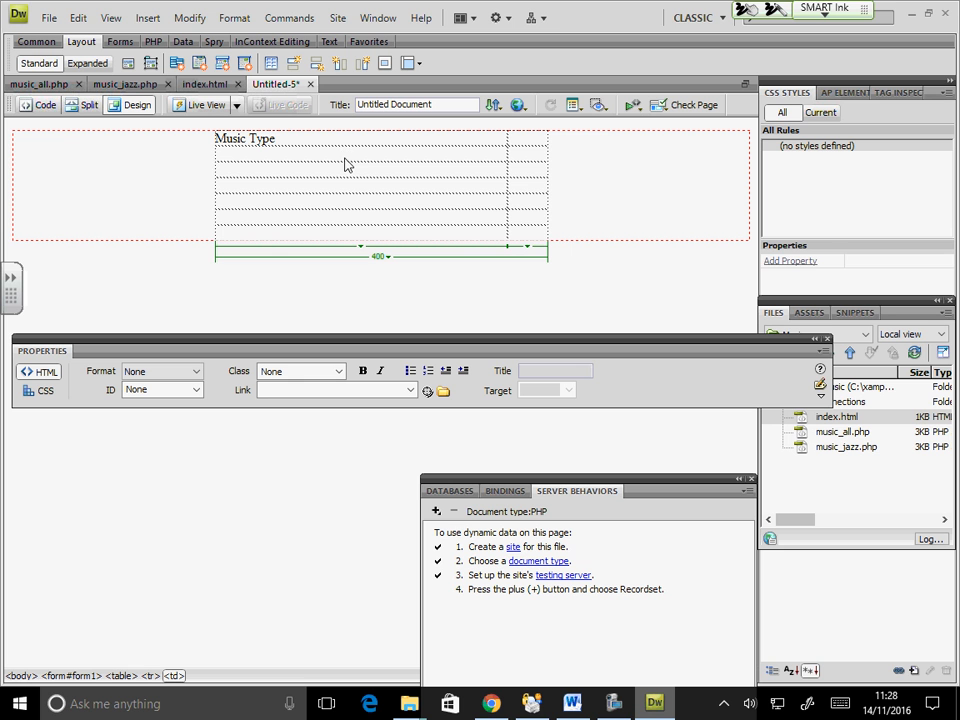
type("Title")
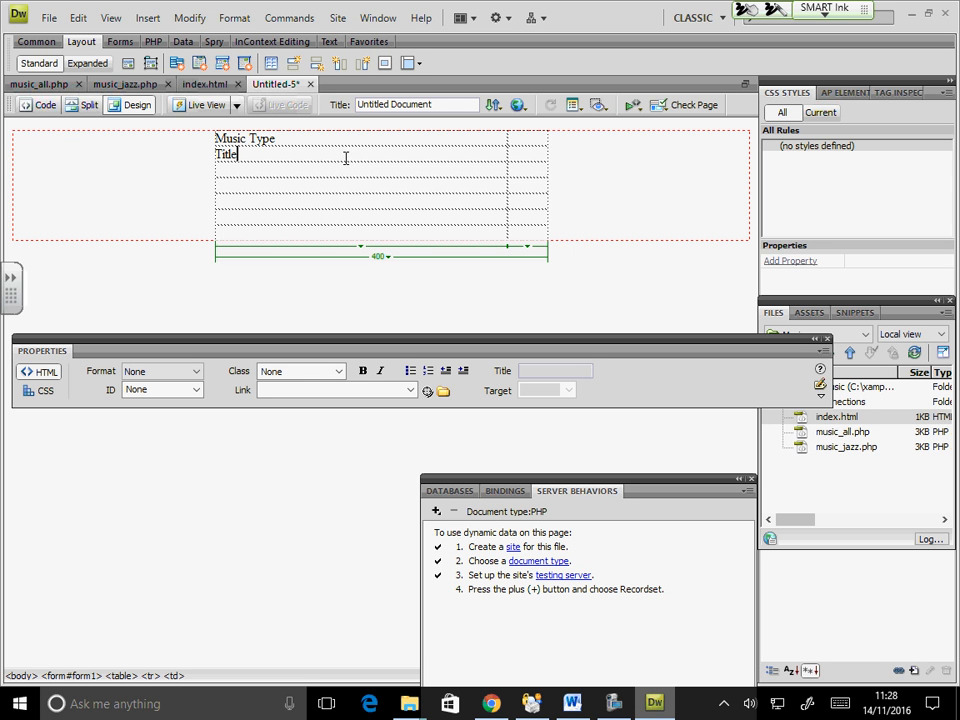
left_click(342, 172)
type("aRTIST")
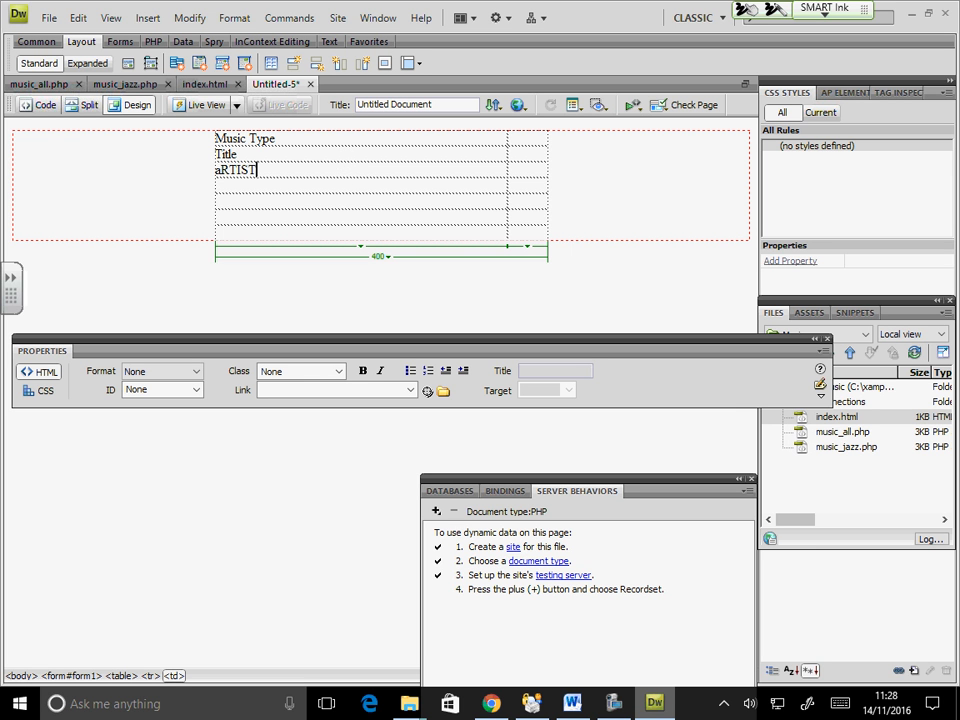
key("BackSpace")
key("BackSpace")
key("BackSpace")
key("BackSpace")
key("BackSpace")
key("BackSpace")
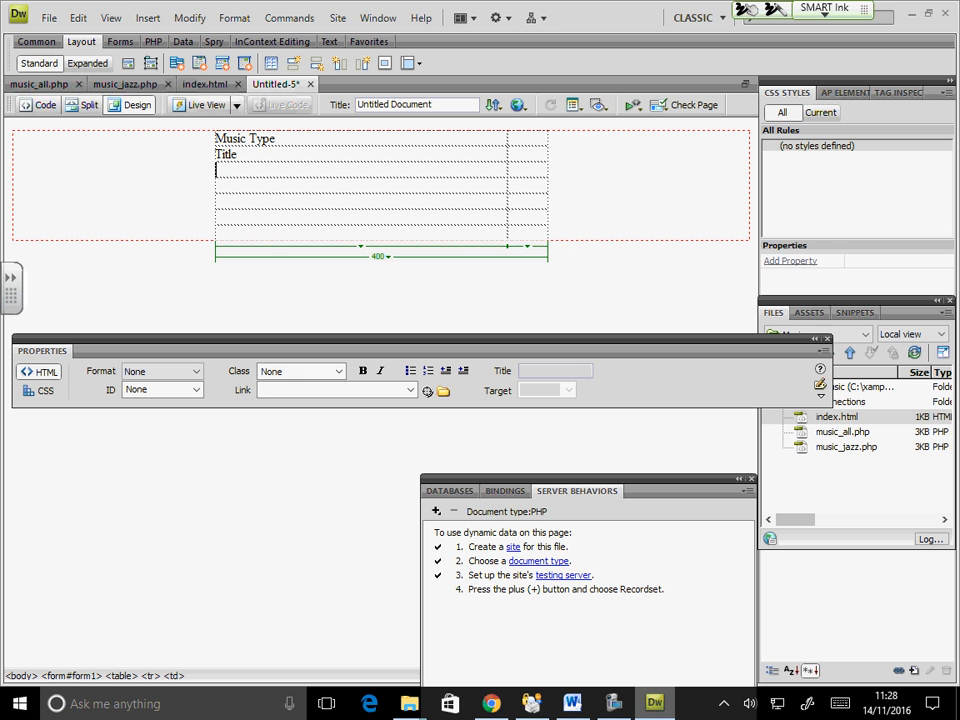
type("Artist")
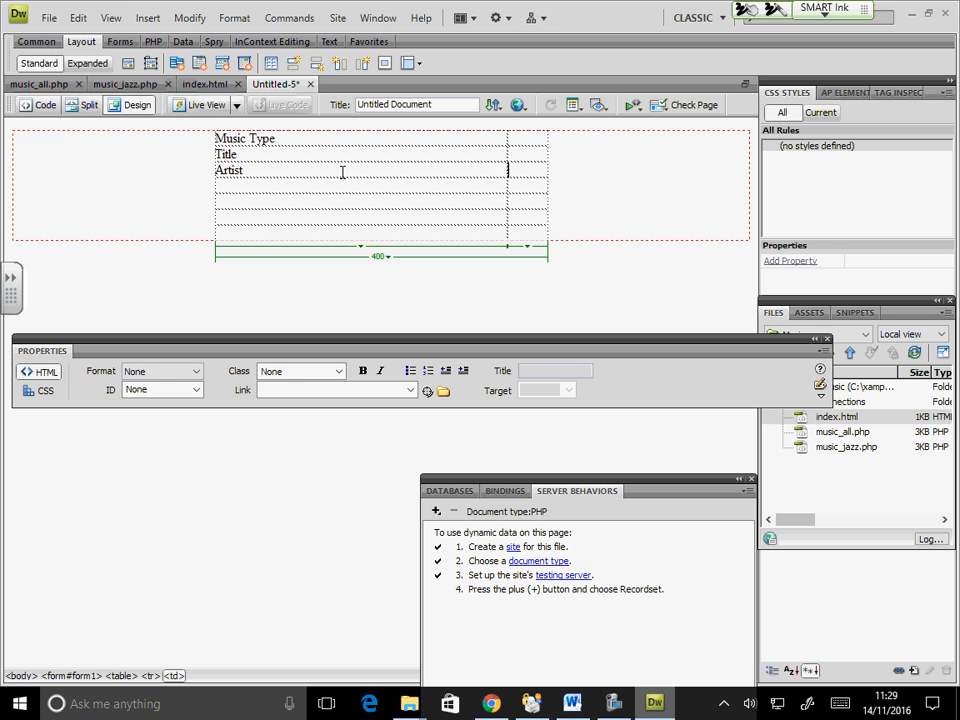
- Enter the labels Rating and imagename in the two first-column cells below Artist
key("Down")
type("Rating")
key("Tab")
key("Tab")
type("imagename")
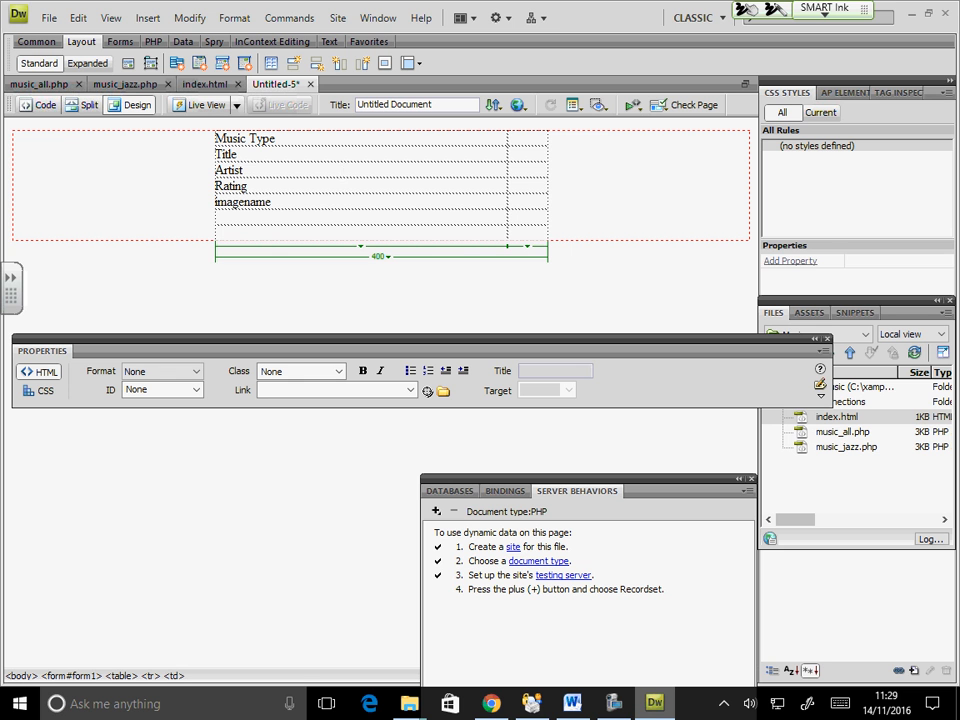
- Enter the labels audio file name, video link and price below imagename, adding a table row for price
key("Tab")
key("Tab")
type("audio file name")
key("Tab")
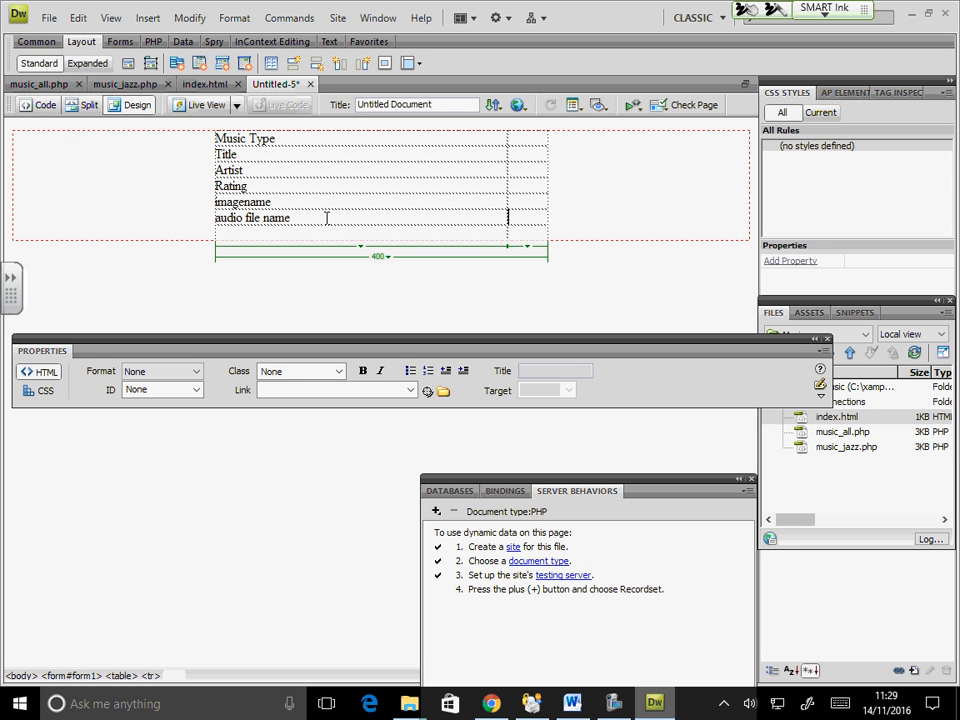
key("Tab")
type("video link")
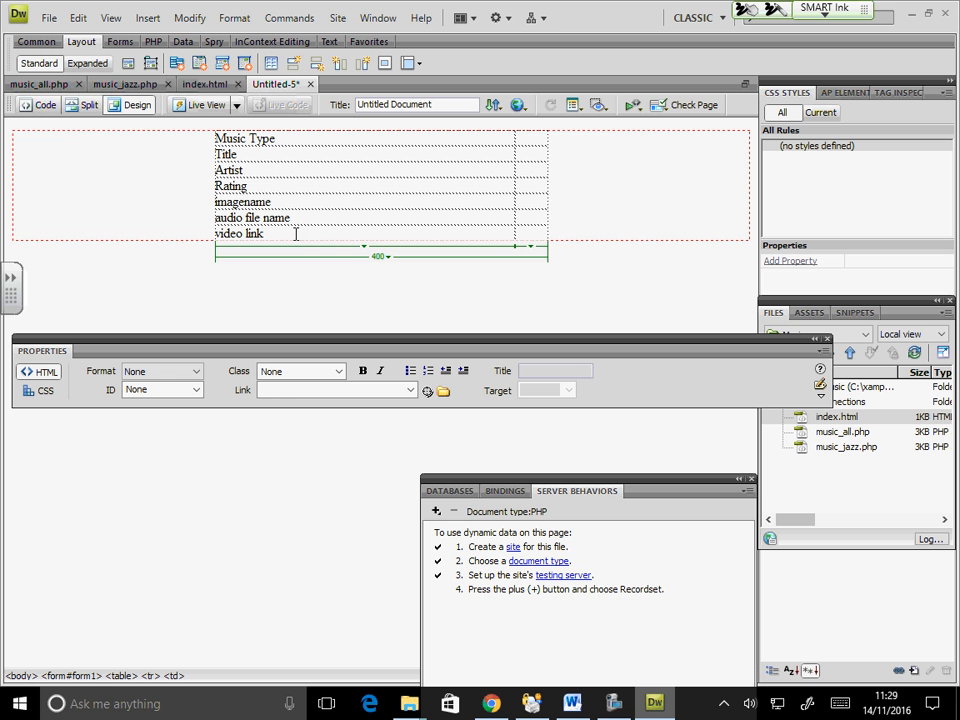
key("Tab")
key("Tab")
type("price")
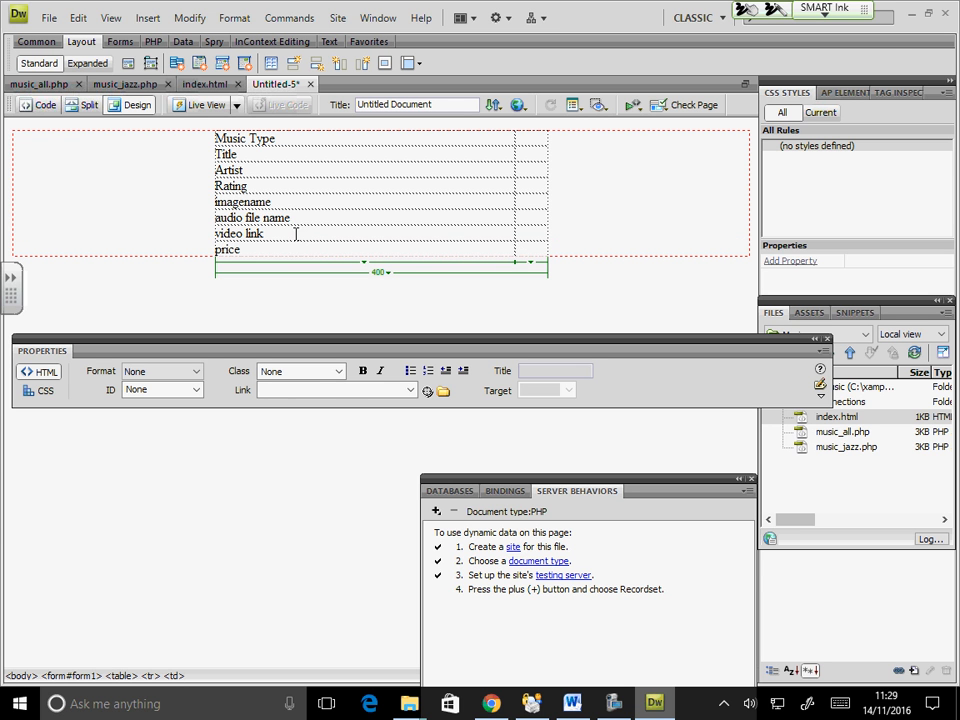
- Switch to Chrome and check the column names of the music table in phpMyAdmin
key("alt+Tab")
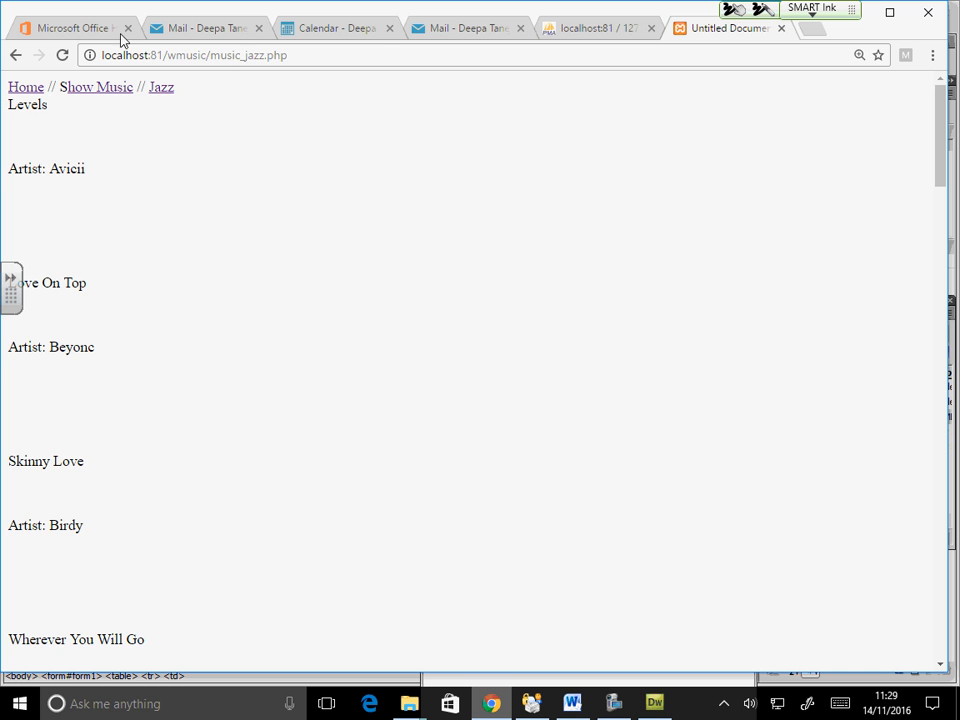
left_click(594, 30)
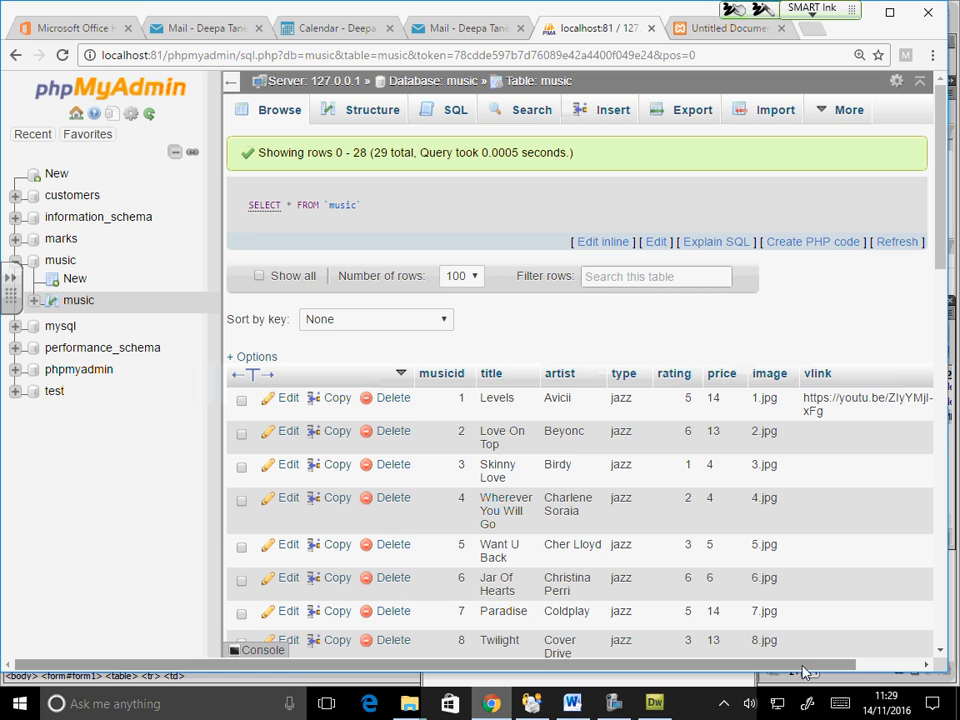
left_click_drag(803, 666, 868, 666)
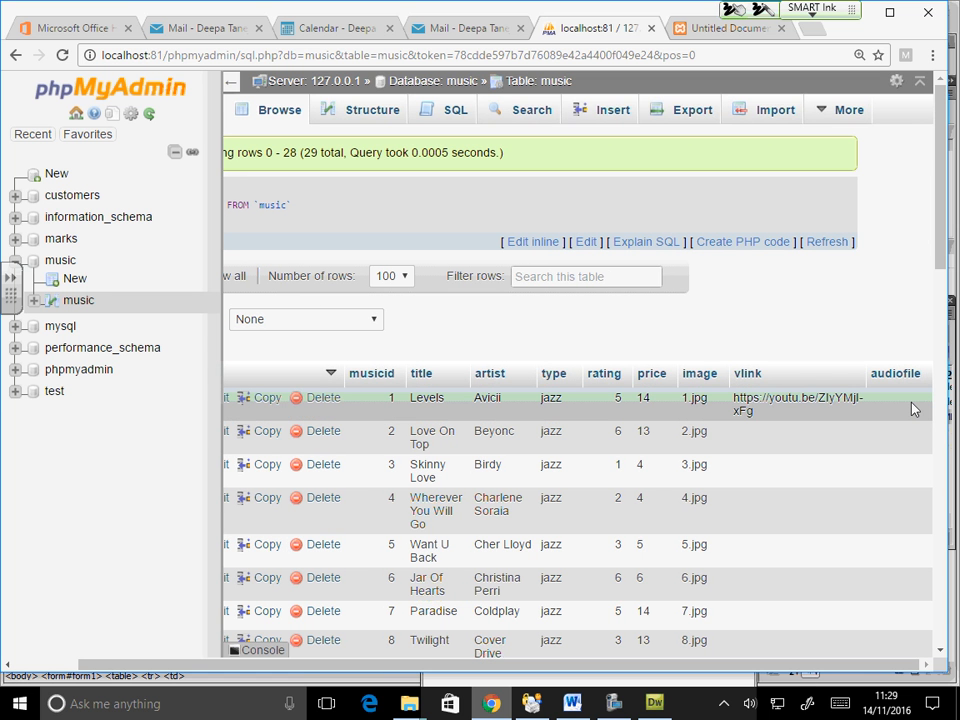
- Switch back to Dreamweaver and add an empty row below the price row
left_click(654, 703)
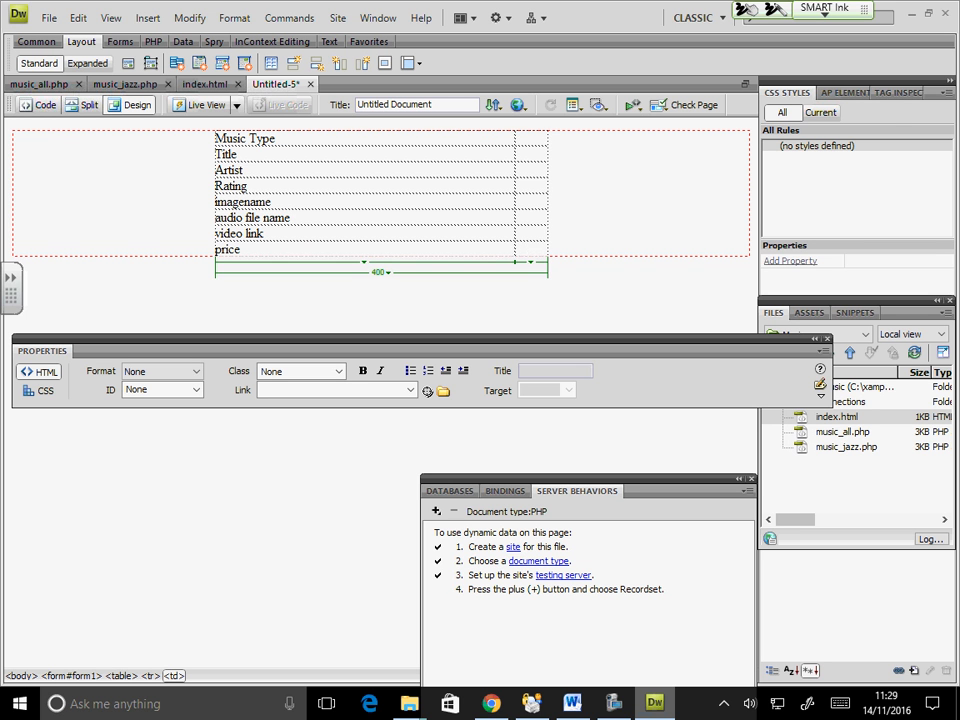
key("Tab")
key("Tab")
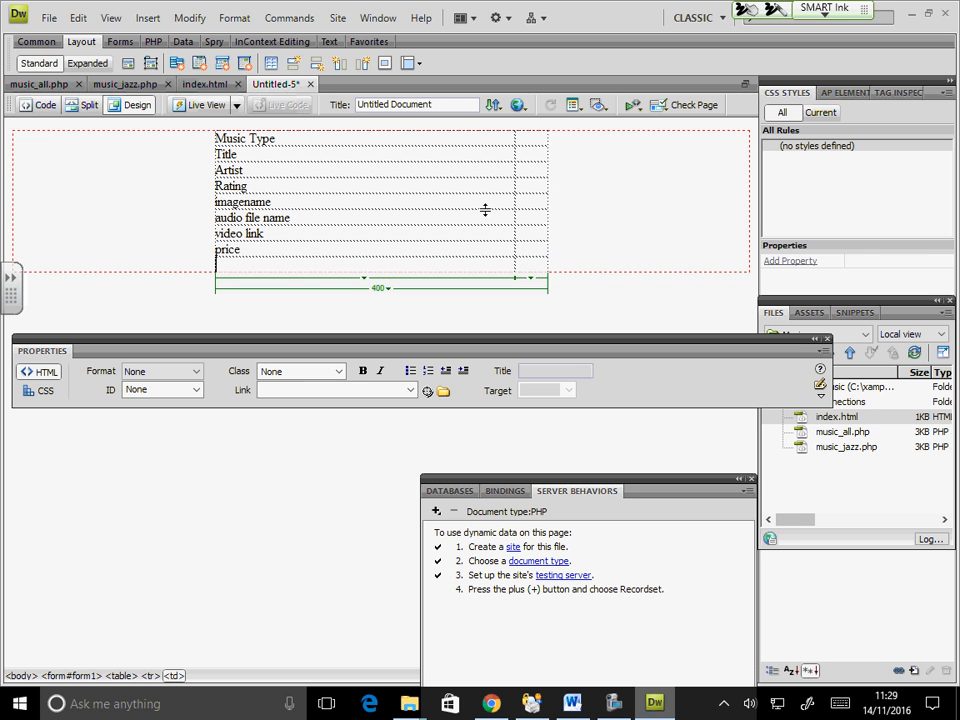
- Insert a list/menu form field with ID tyoe and no label tag in the cell beside Music Type
left_click(518, 140)
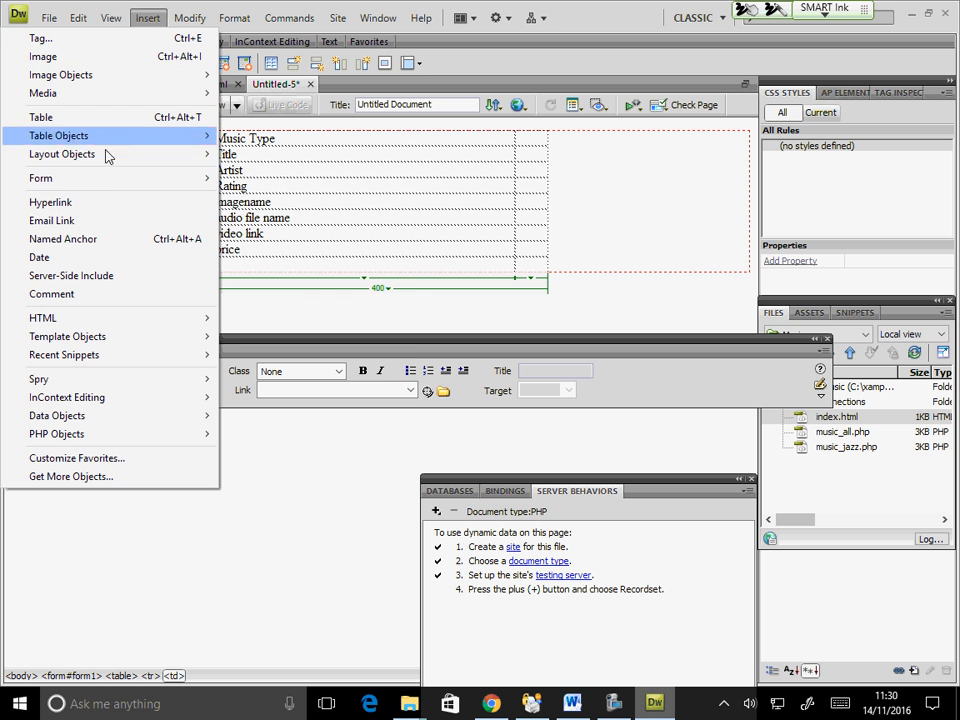
mouse_move(113, 181)
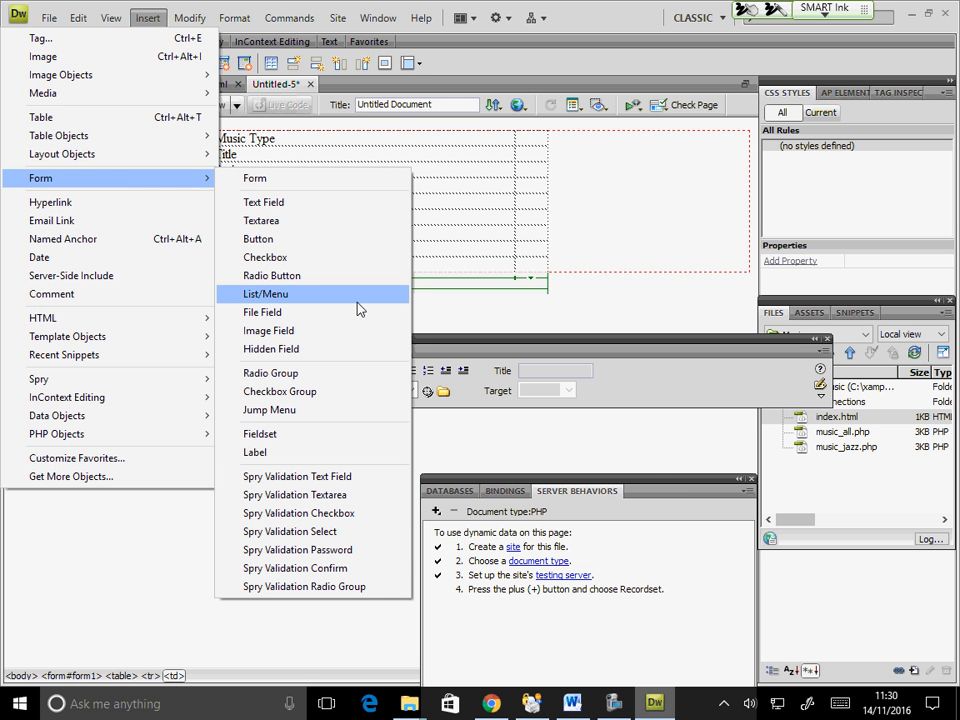
left_click(297, 297)
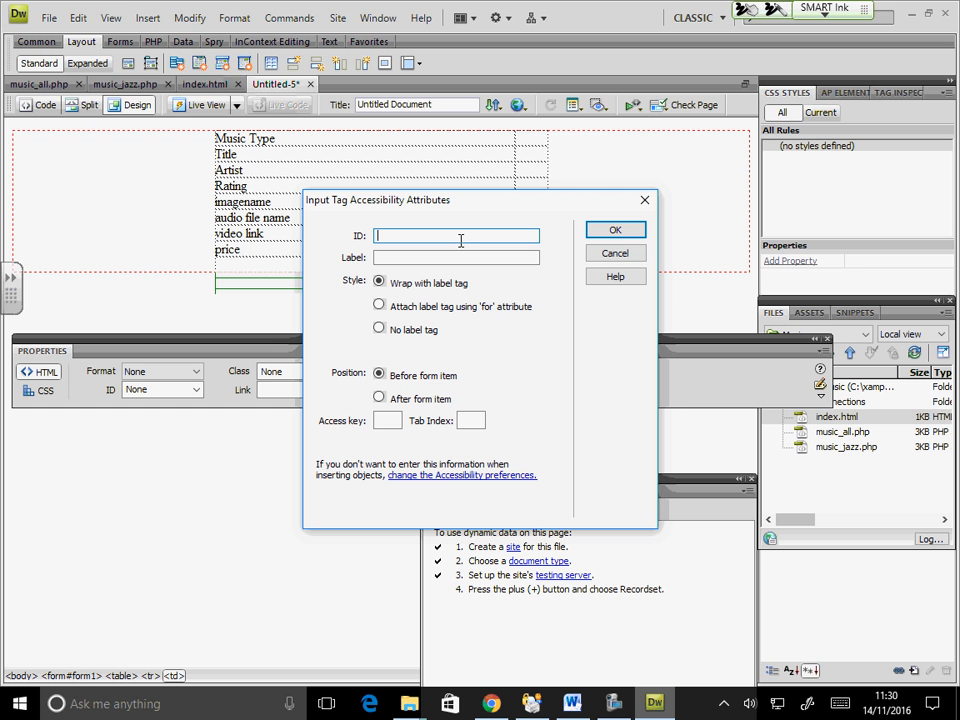
type("tyoe")
left_click(379, 329)
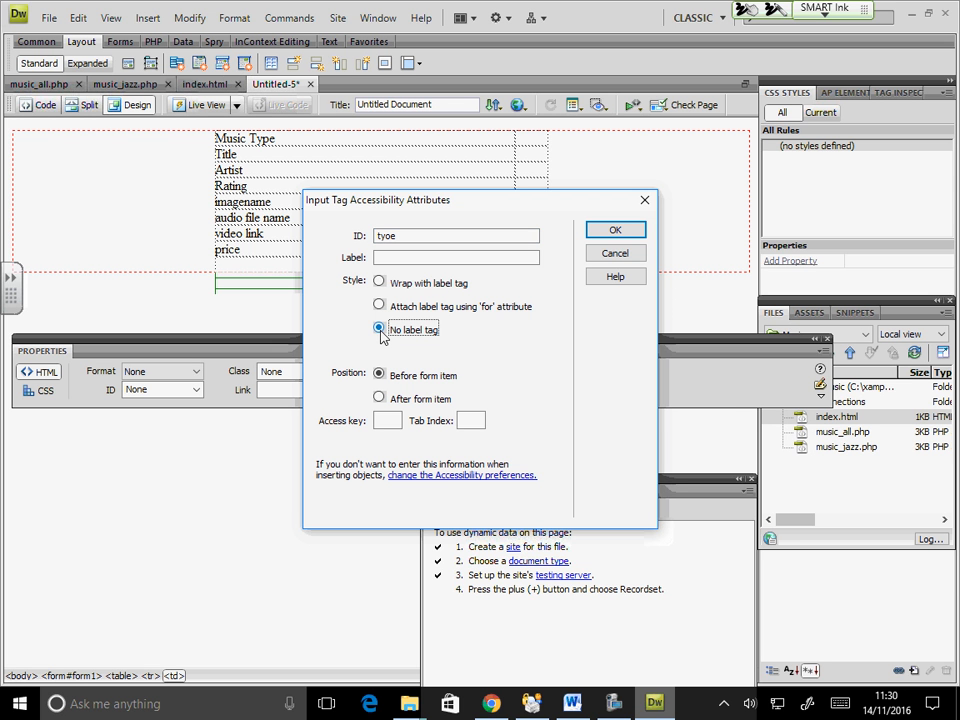
left_click(598, 235)
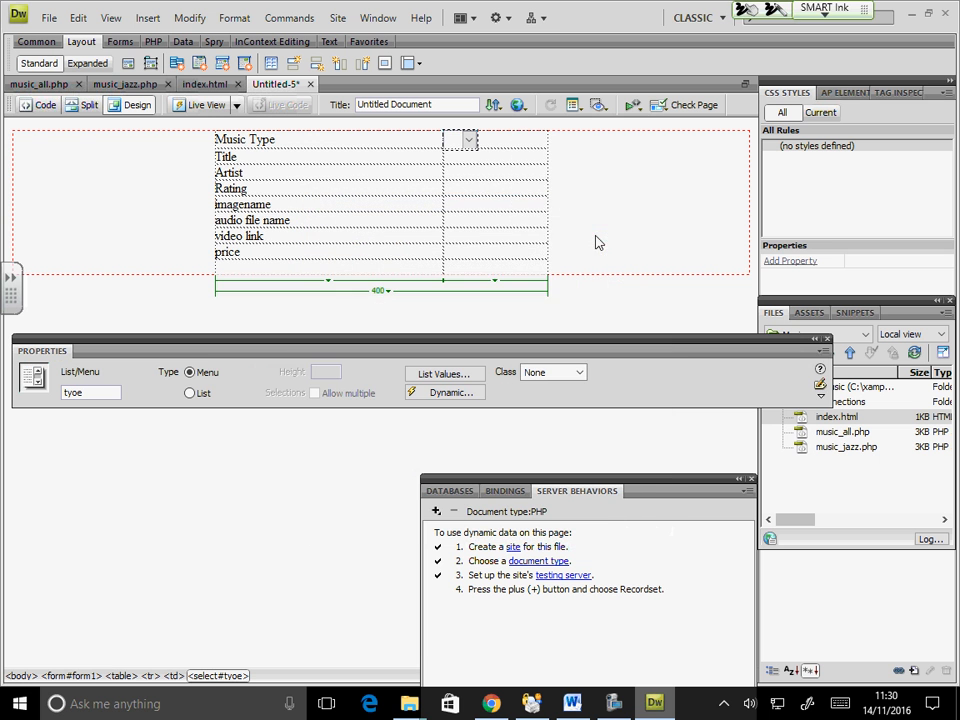
- Add the items Jazz with value jazz and hip-hop with value hip-hop to the menu's list values
left_click(463, 374)
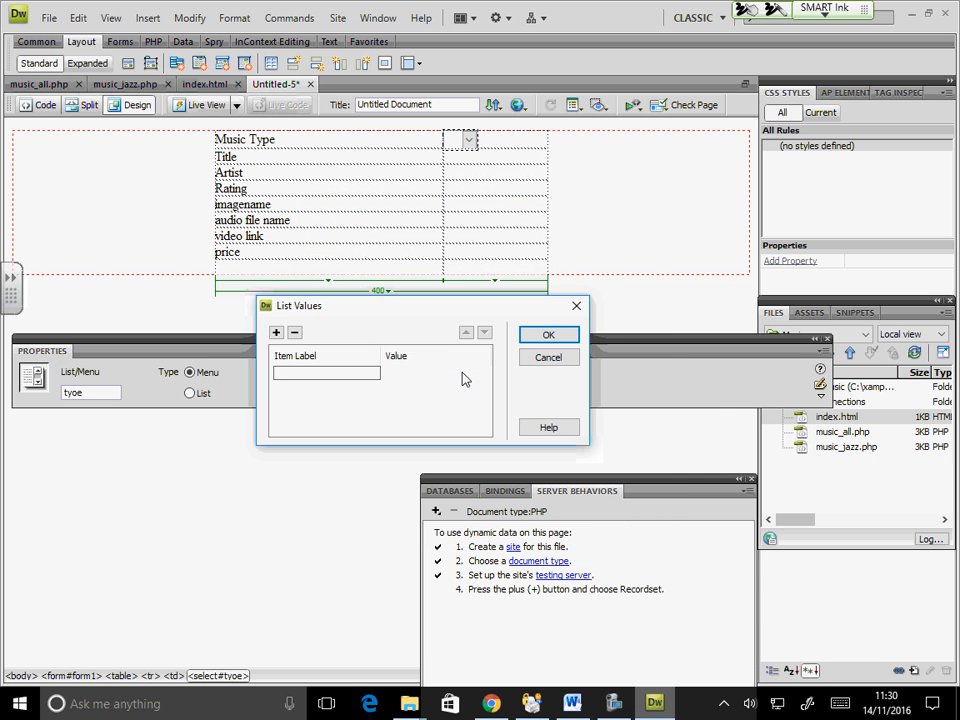
type("Jazz")
key("Tab")
type("jazz")
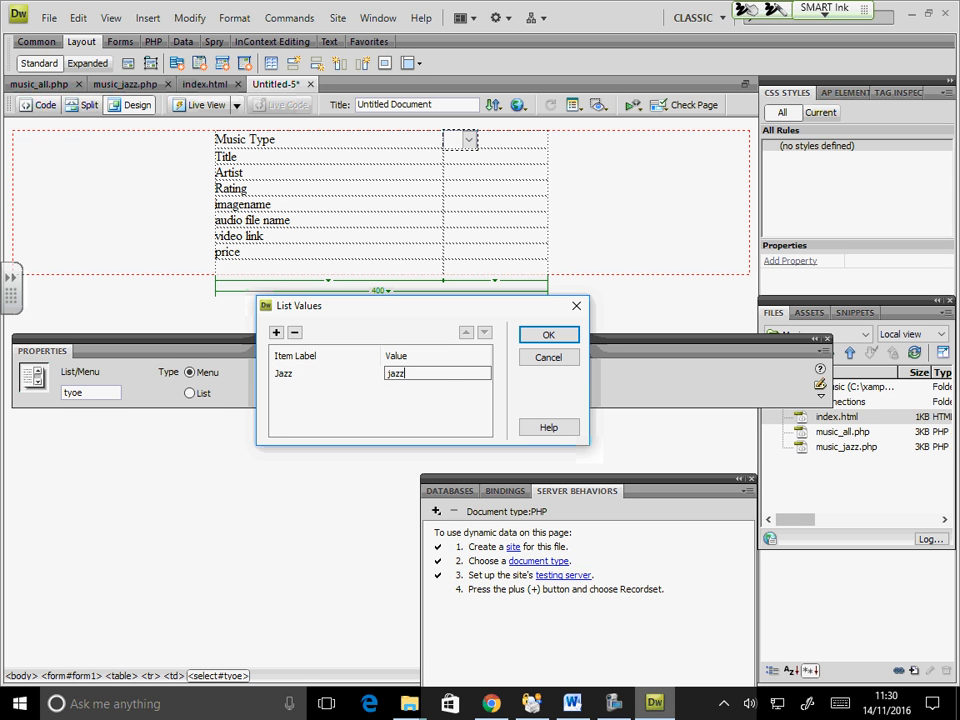
left_click(277, 333)
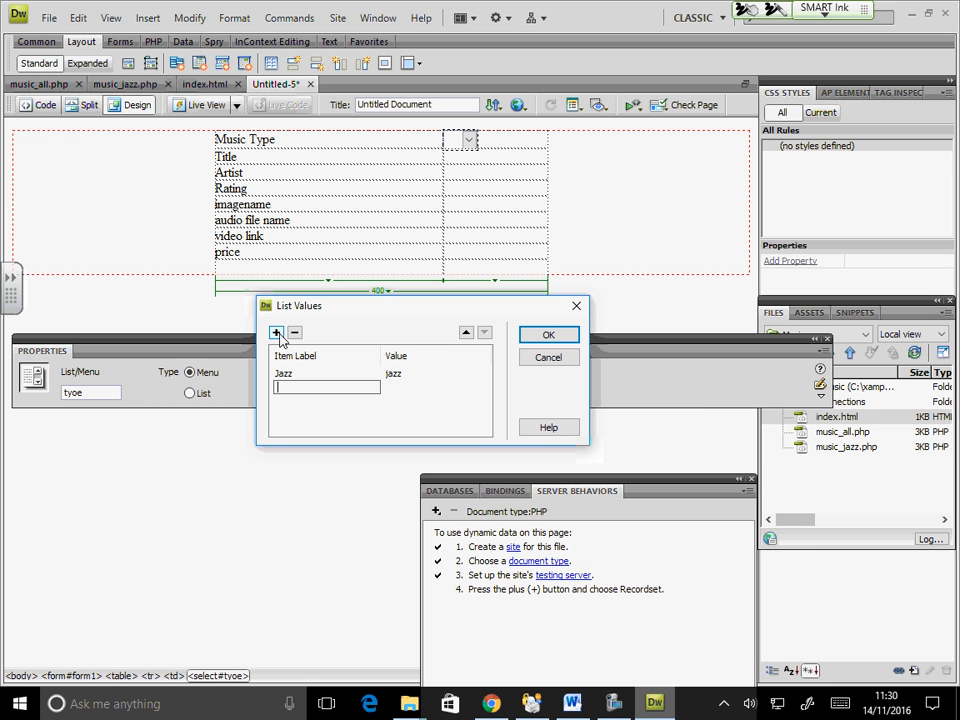
type("hip-hop")
key("Tab")
type("hip-hop")
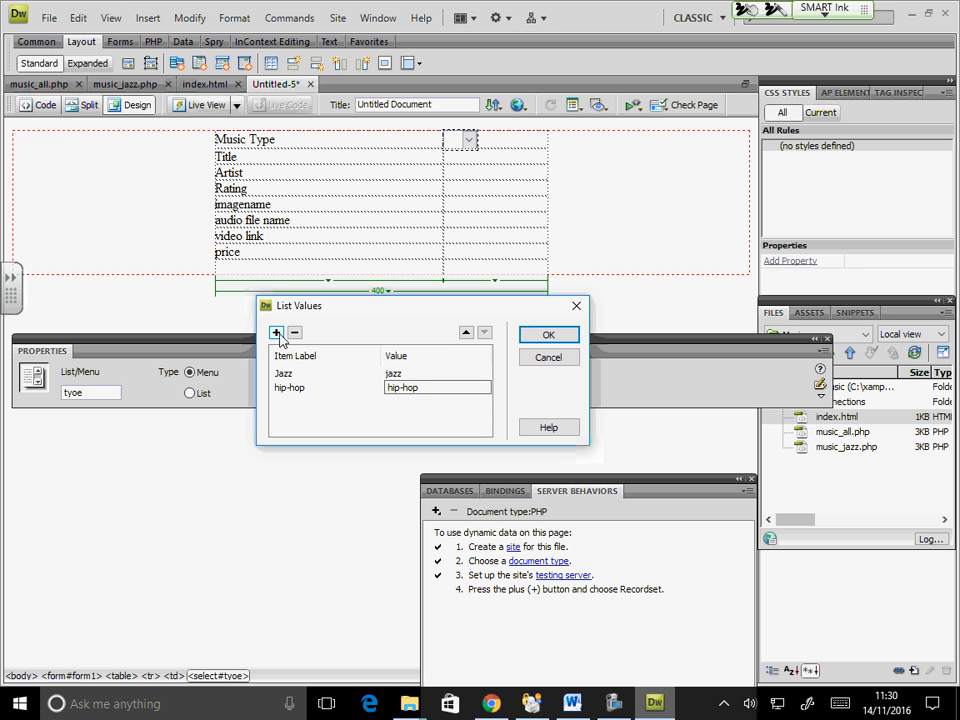
- Add the items country with value country and RnB with value RnB to the music type menu's list values
left_click(276, 333)
type("country")
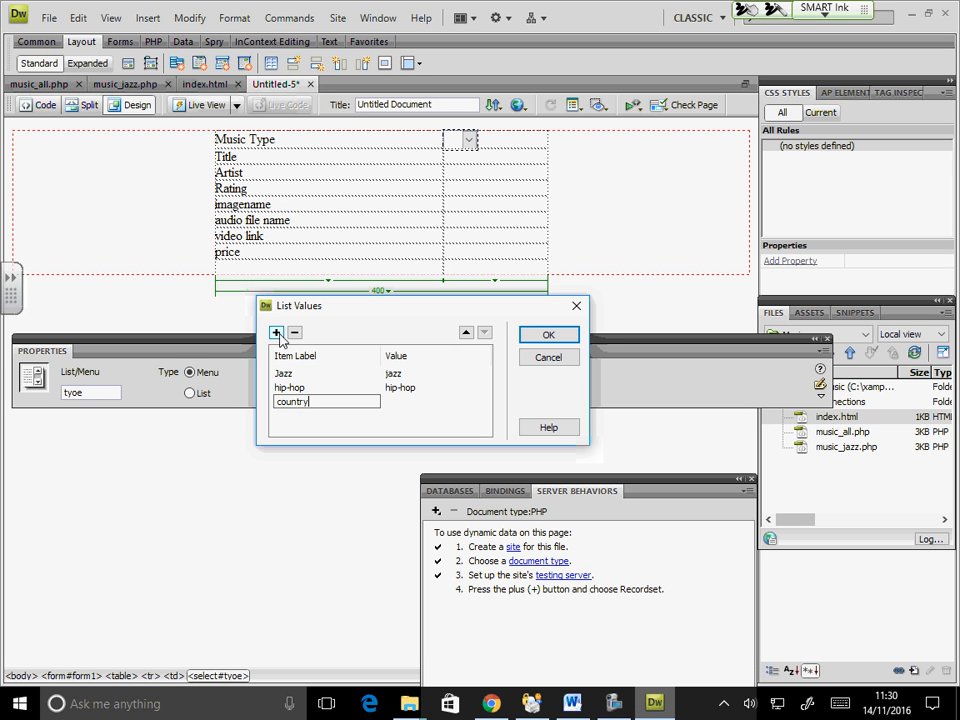
key("Tab")
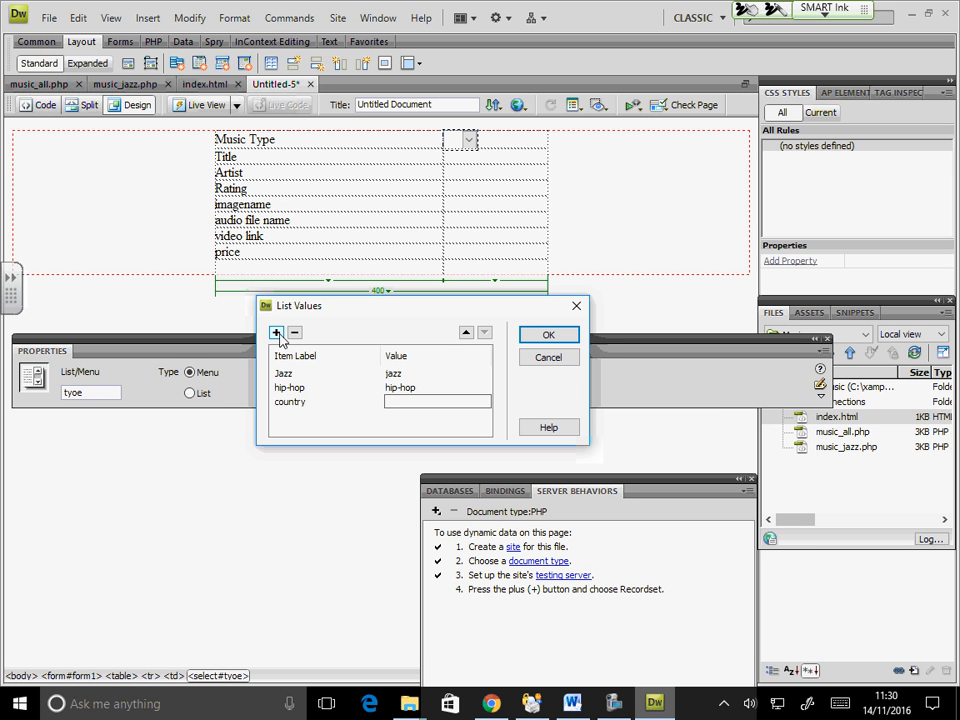
type("country")
left_click(278, 335)
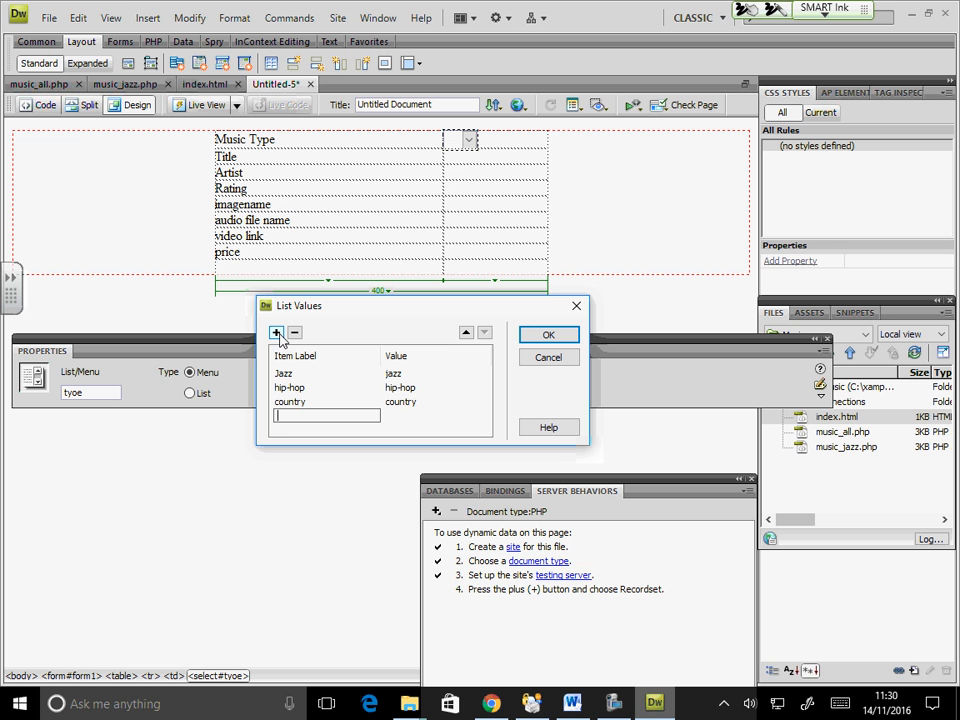
type("rnB")
key("BackSpace")
key("BackSpace")
key("BackSpace")
type("RnB")
key("Tab")
type("RnB")
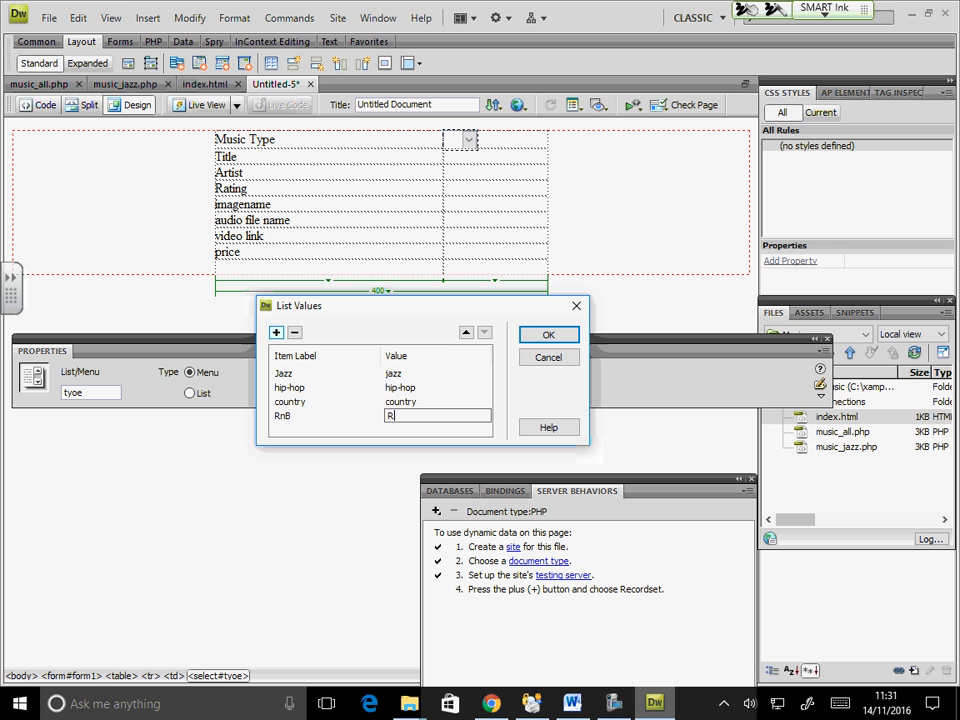
- Add the item other with value other to the music type menu and apply the list values
left_click(277, 333)
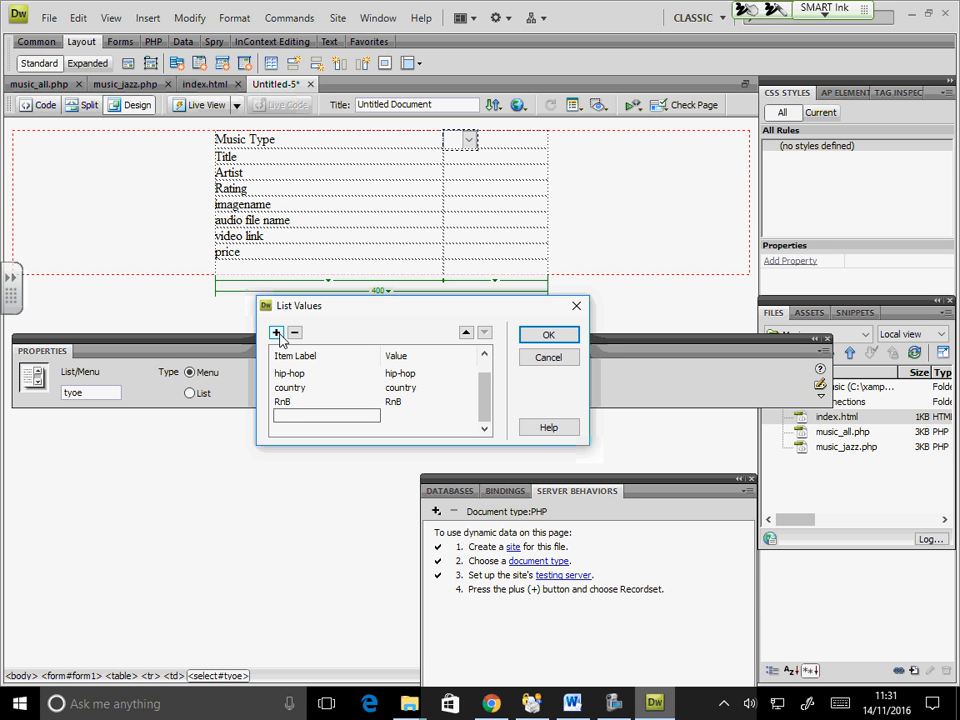
type("other")
key("Tab")
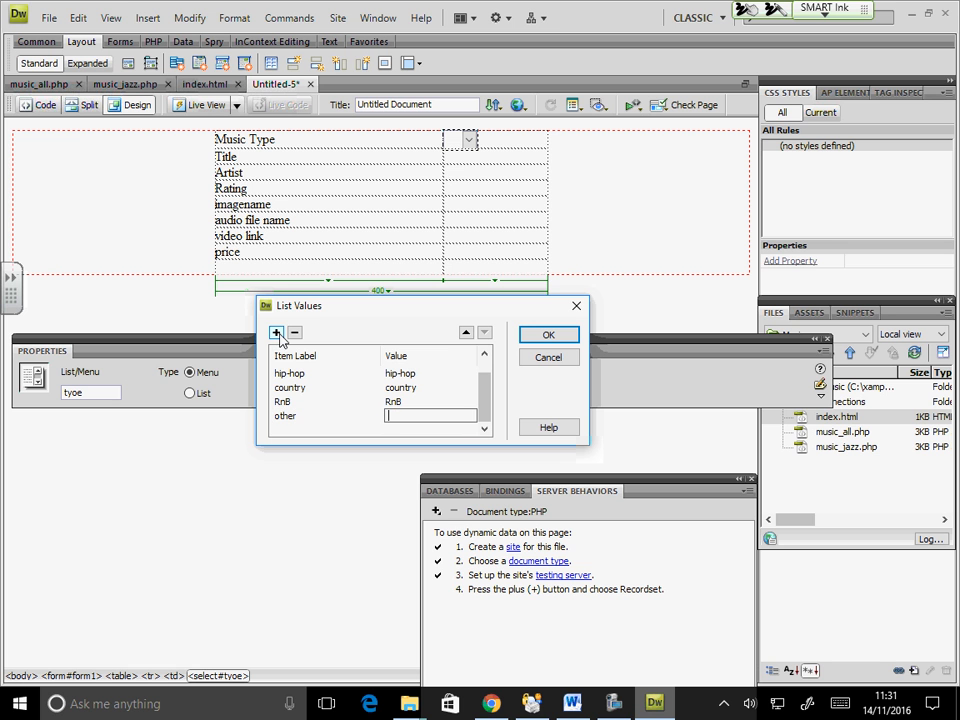
type("other")
left_click(549, 334)
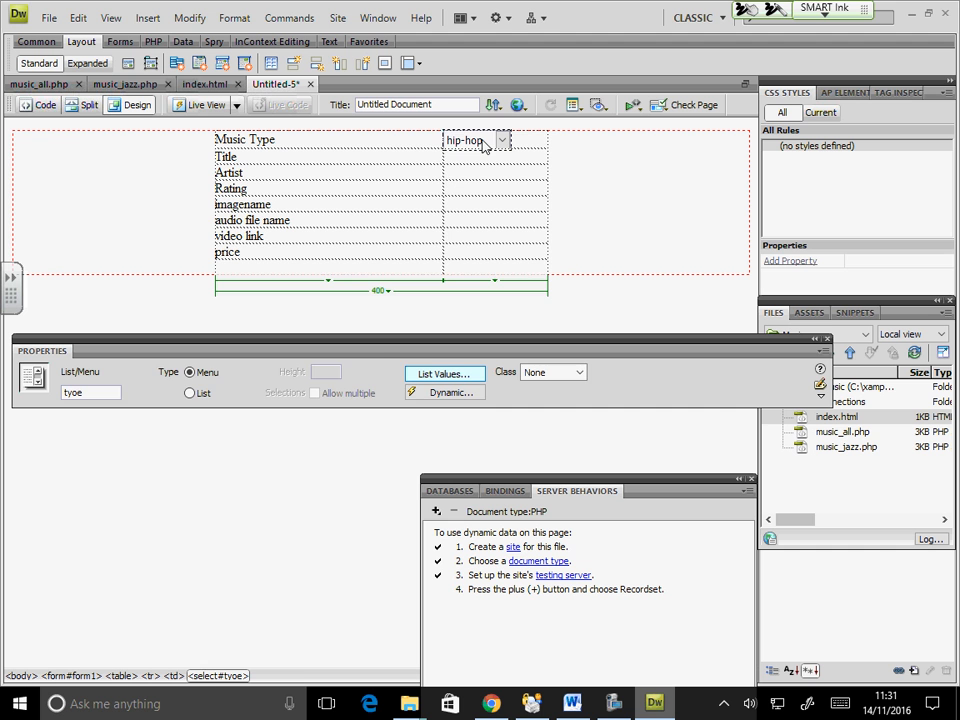
- Start inserting a Spry validation text field in the cell beside Title and save the page as insertmusic
left_click(450, 157)
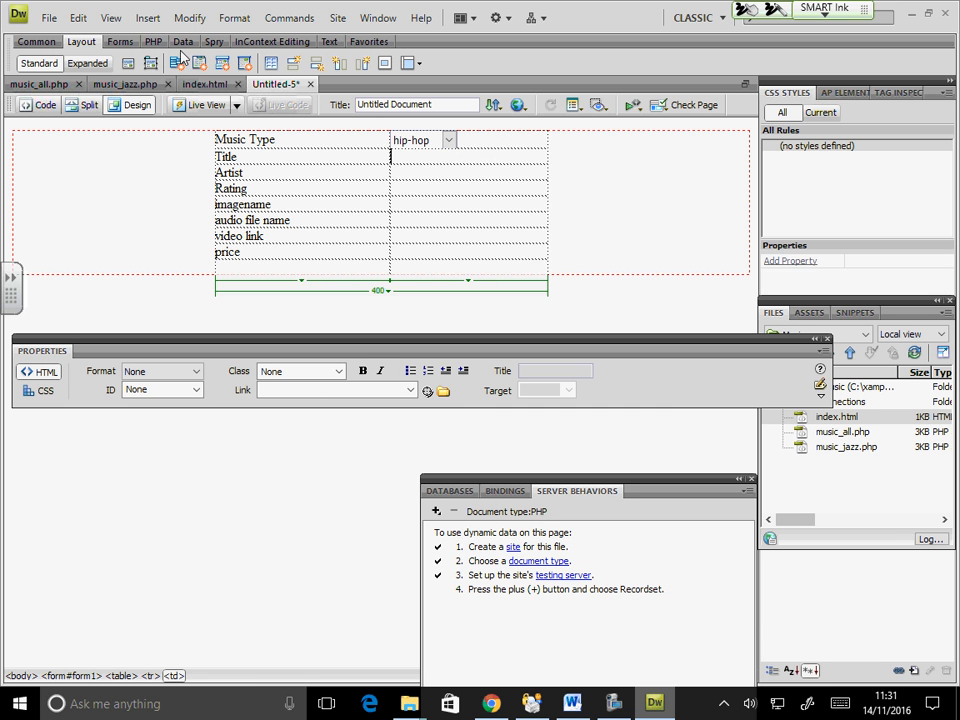
left_click(121, 41)
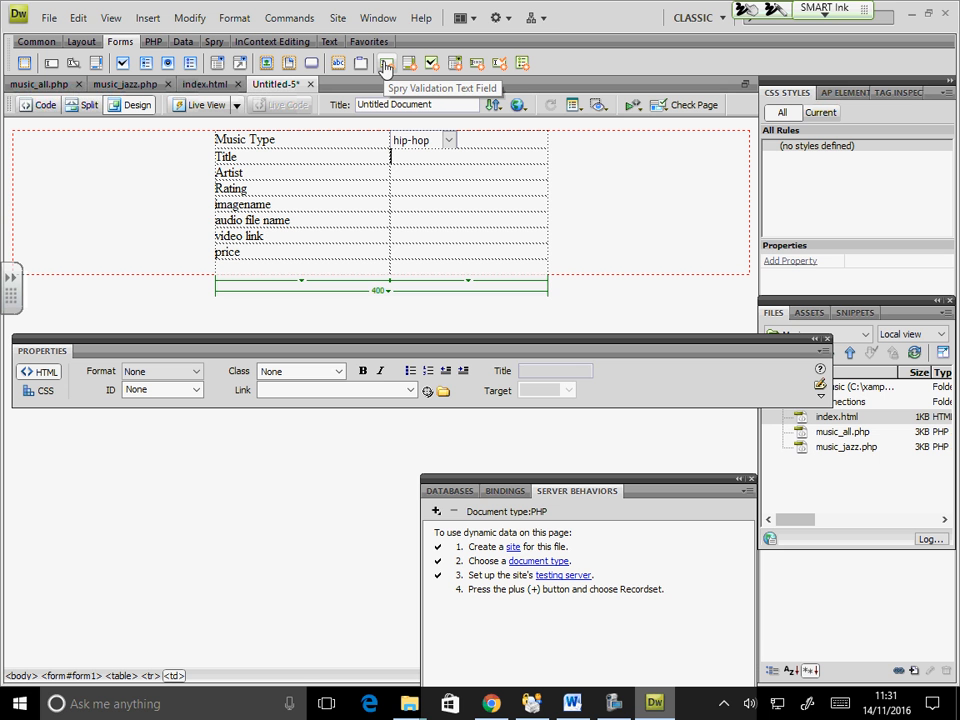
left_click(385, 65)
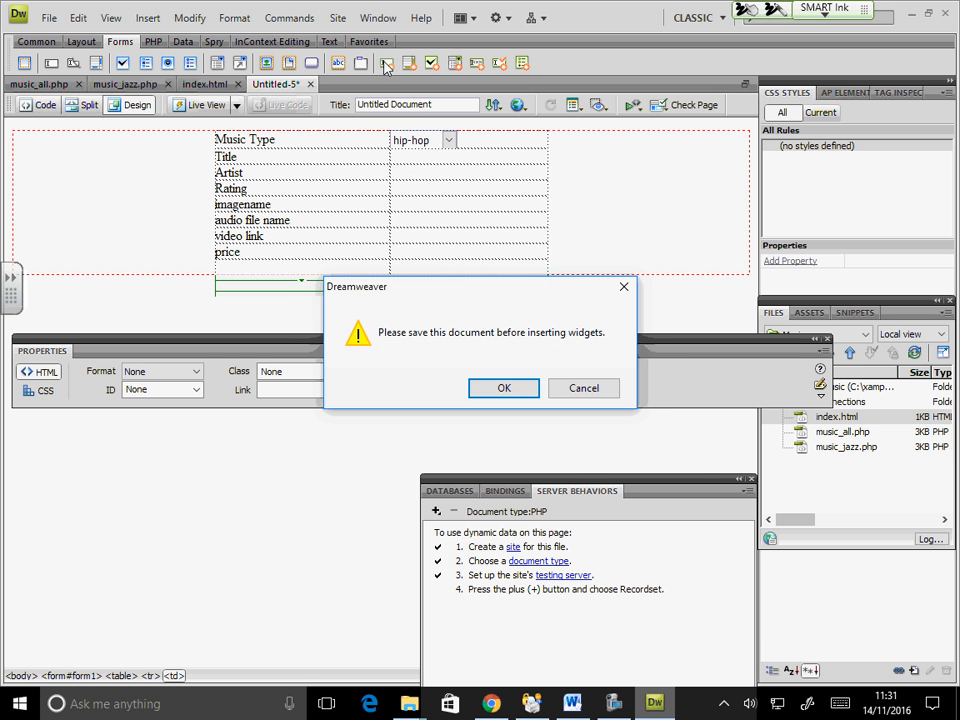
left_click(522, 388)
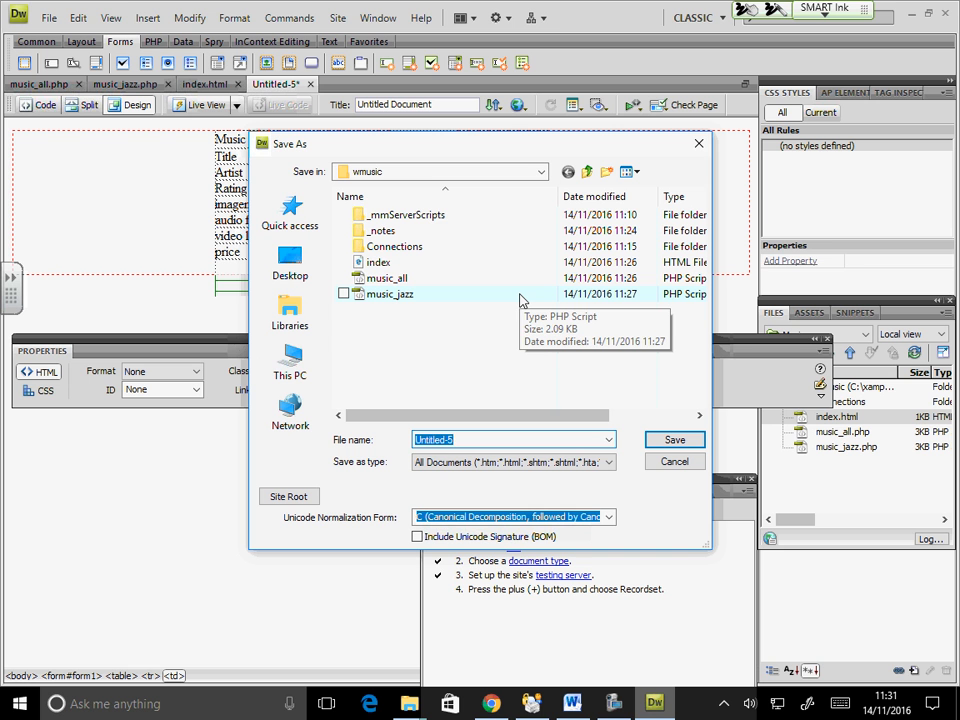
type("insertmusic")
left_click(671, 439)
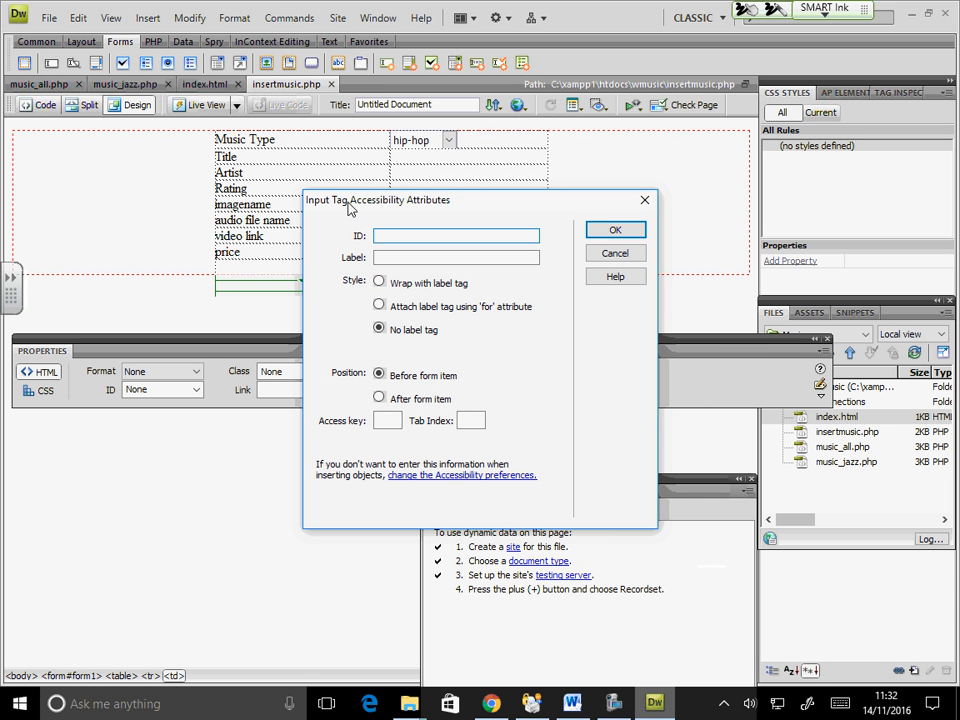
- Insert the Spry text field with ID title and no label tag, and look through its validation types
type("title")
left_click(630, 236)
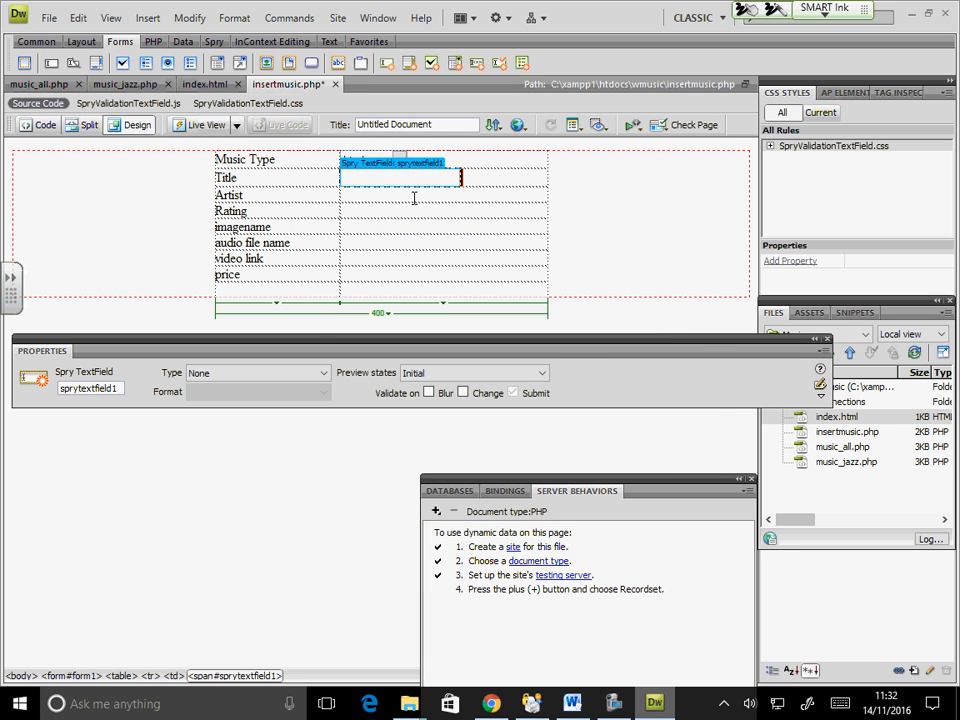
left_click(324, 373)
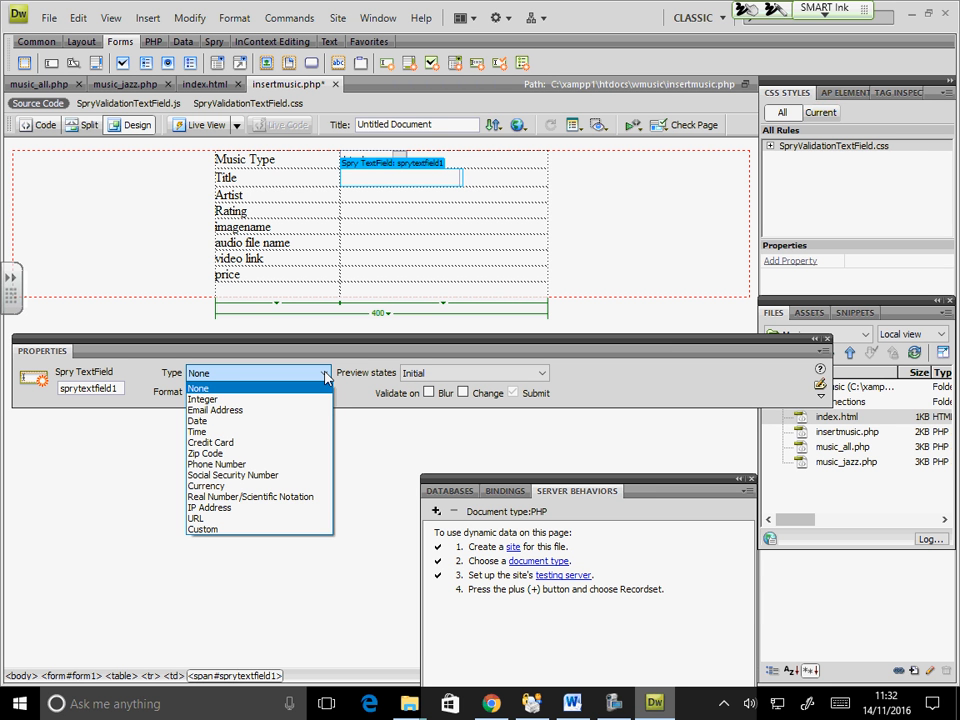
left_click(324, 374)
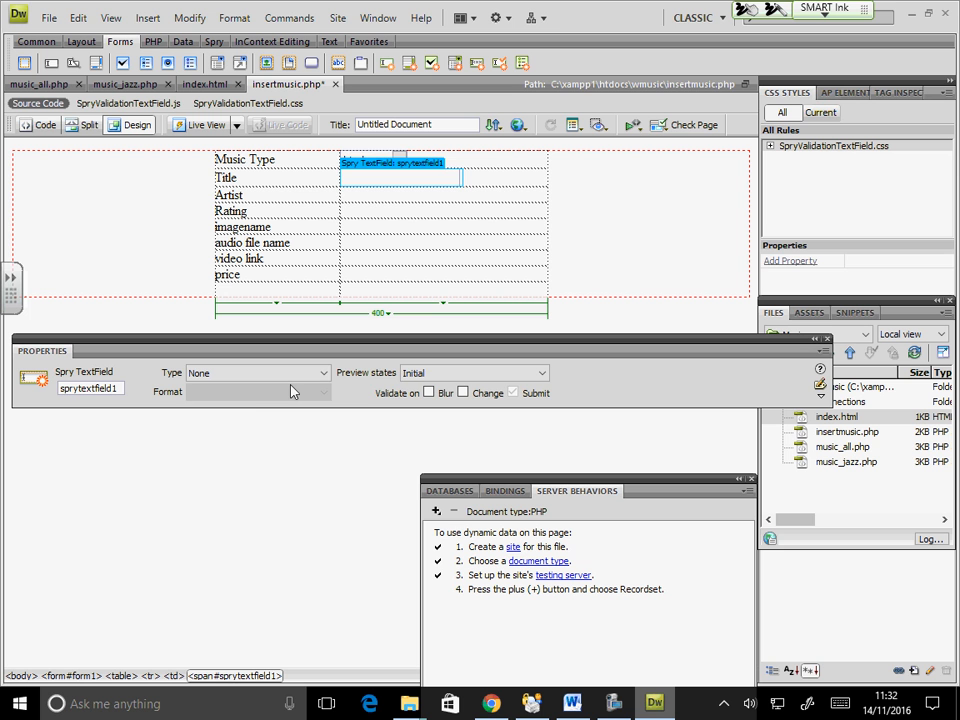
- Insert a Spry validation text field with ID artist and no label tag in the cell beside Artist
left_click(373, 197)
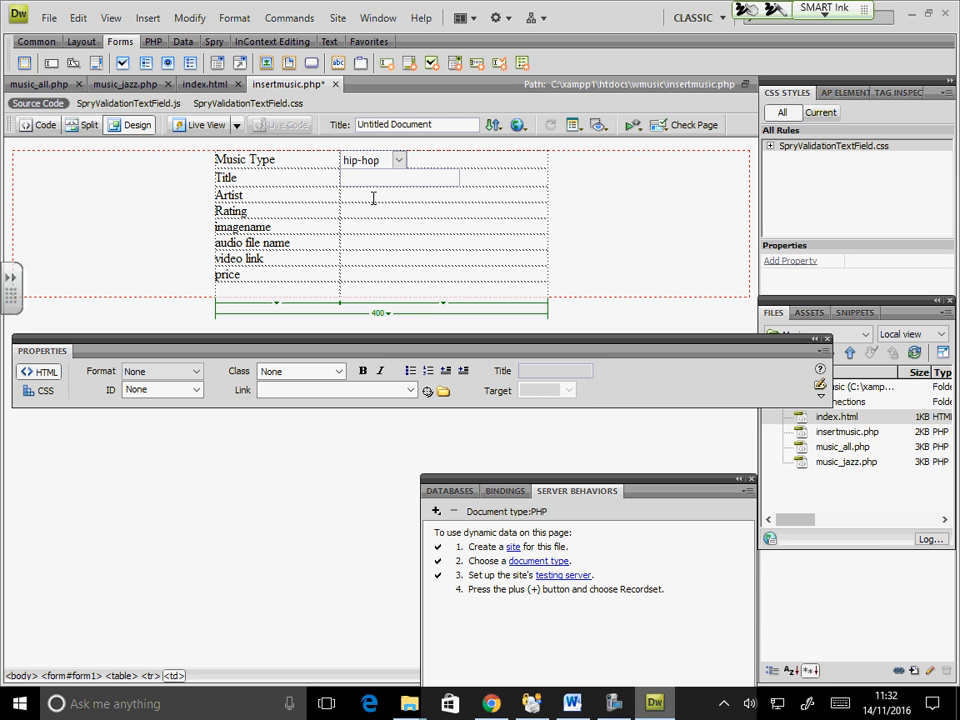
left_click(387, 64)
type("artist")
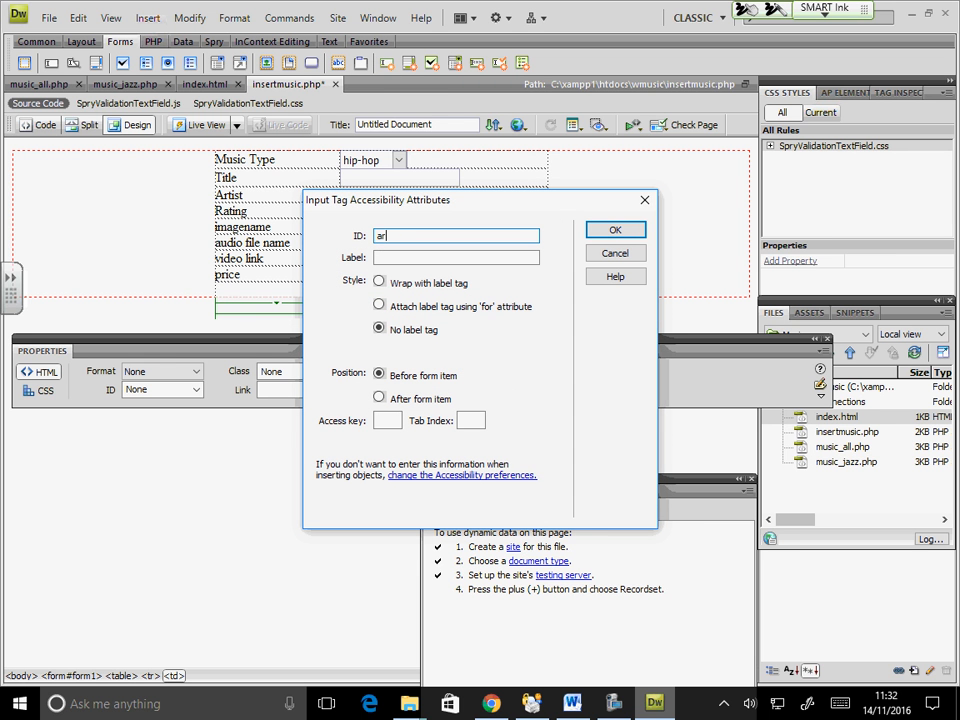
left_click(612, 230)
- Insert a text area without accessibility attributes in the cell beside Rating
left_click(380, 215)
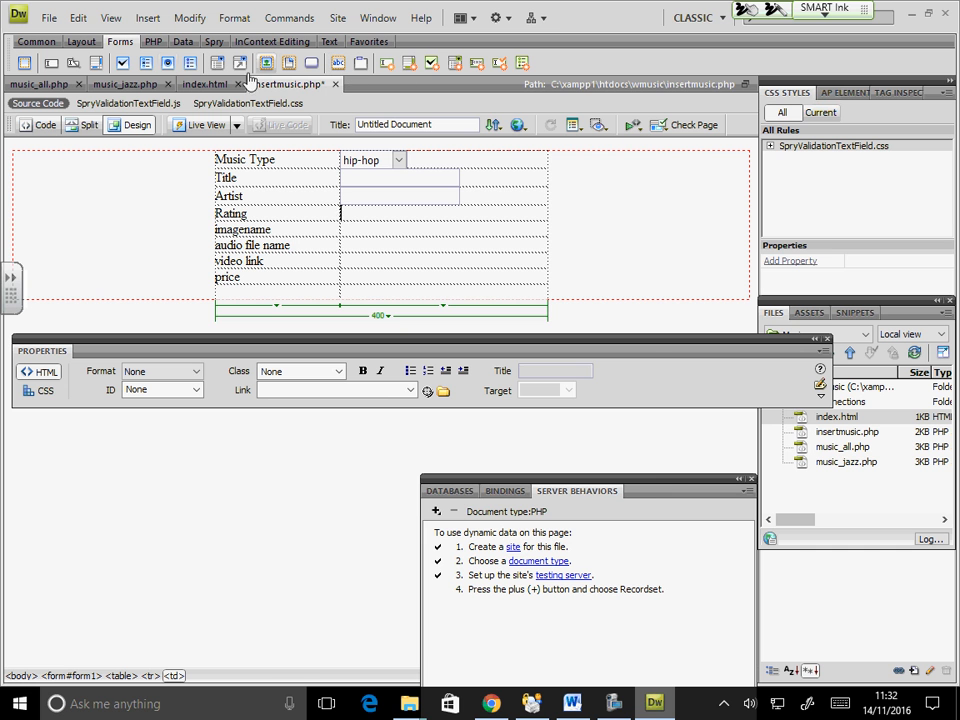
left_click(97, 66)
left_click(615, 251)
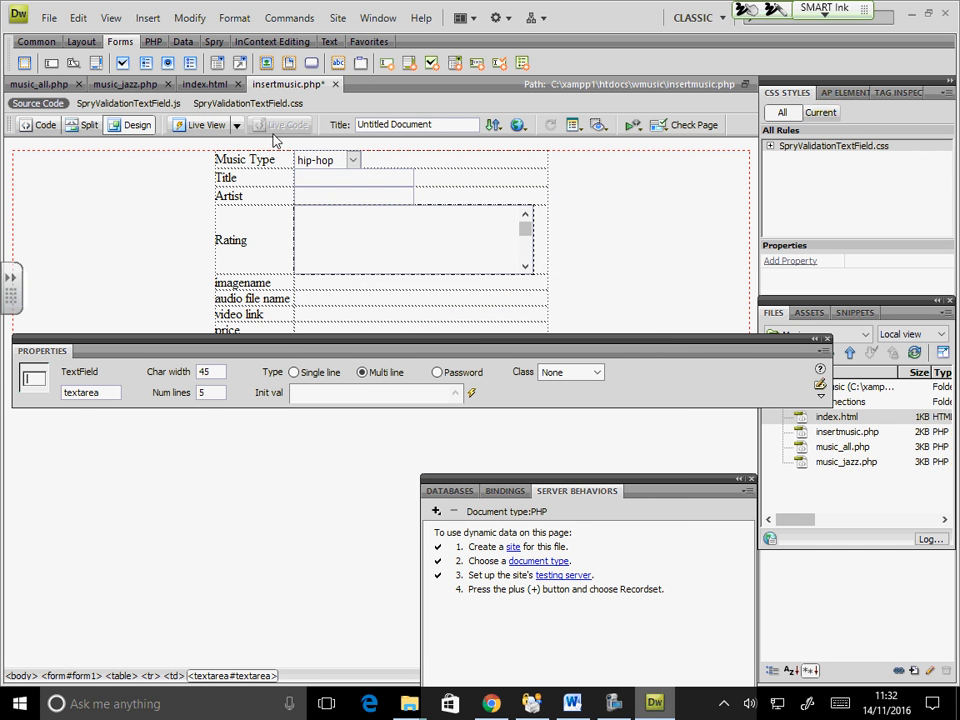
- Insert a list/menu form field with ID rating and no label tag in the cell beside Rating
left_click(219, 65)
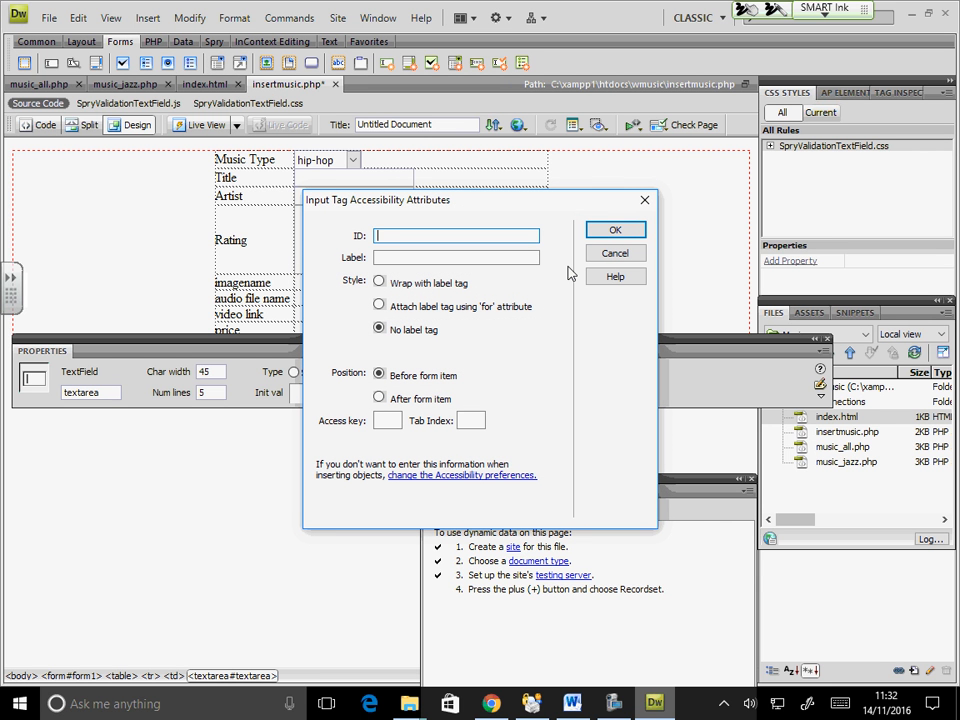
type("rating")
left_click(596, 229)
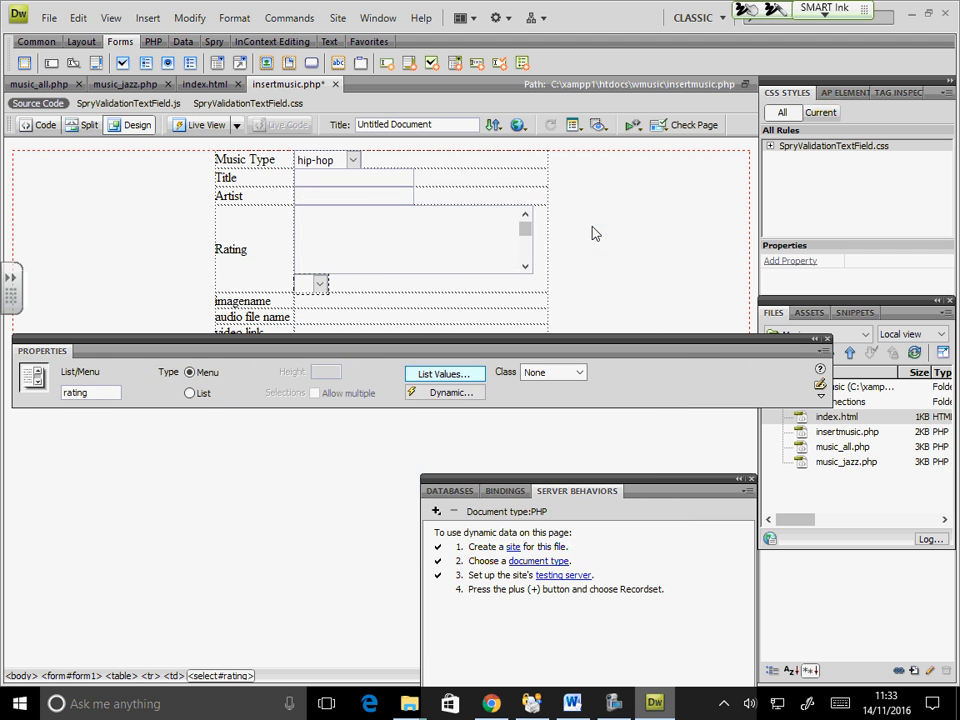
- Delete the text area from the Rating row, keeping only the list/menu field
left_click(501, 251)
key("Delete")
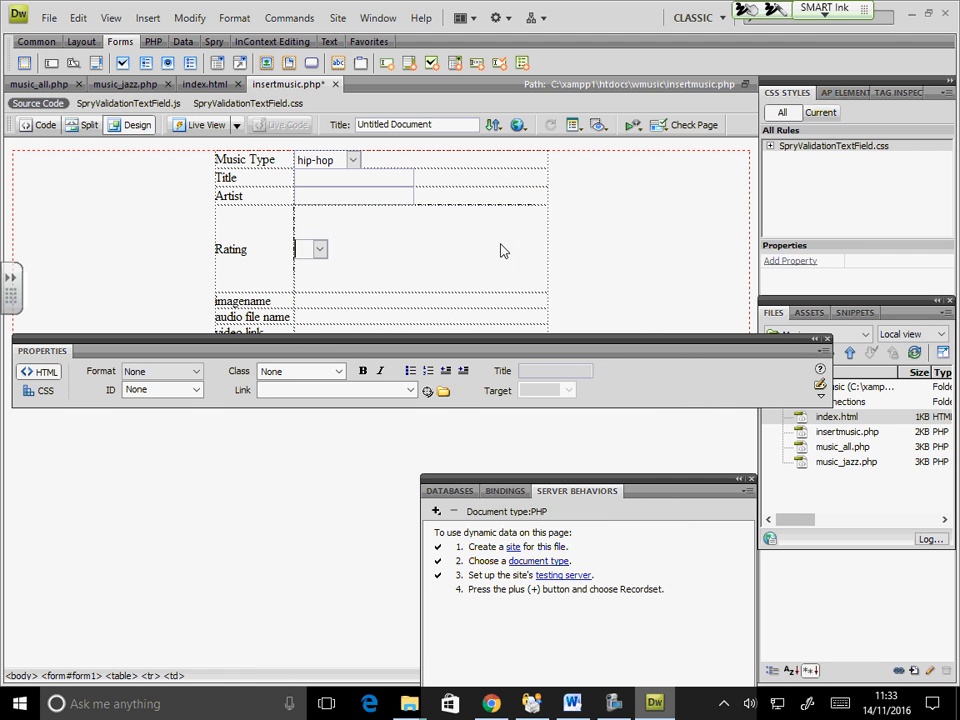
left_click(318, 248)
left_click(500, 236)
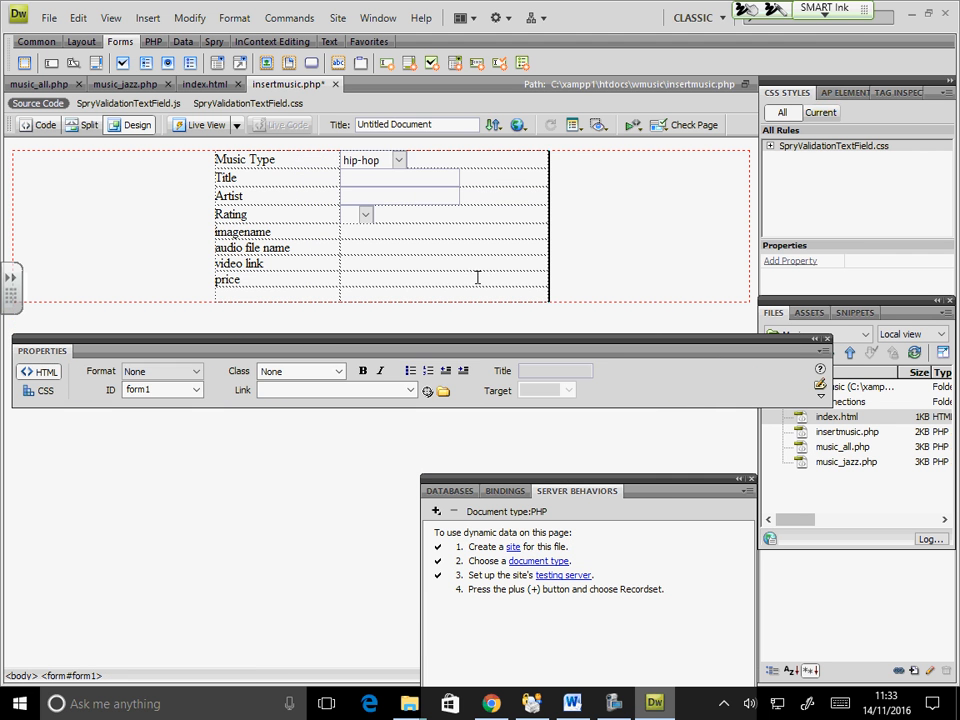
- Add the items 1 and 2, with values 1 and 2, to the rating menu's list values
left_click(360, 219)
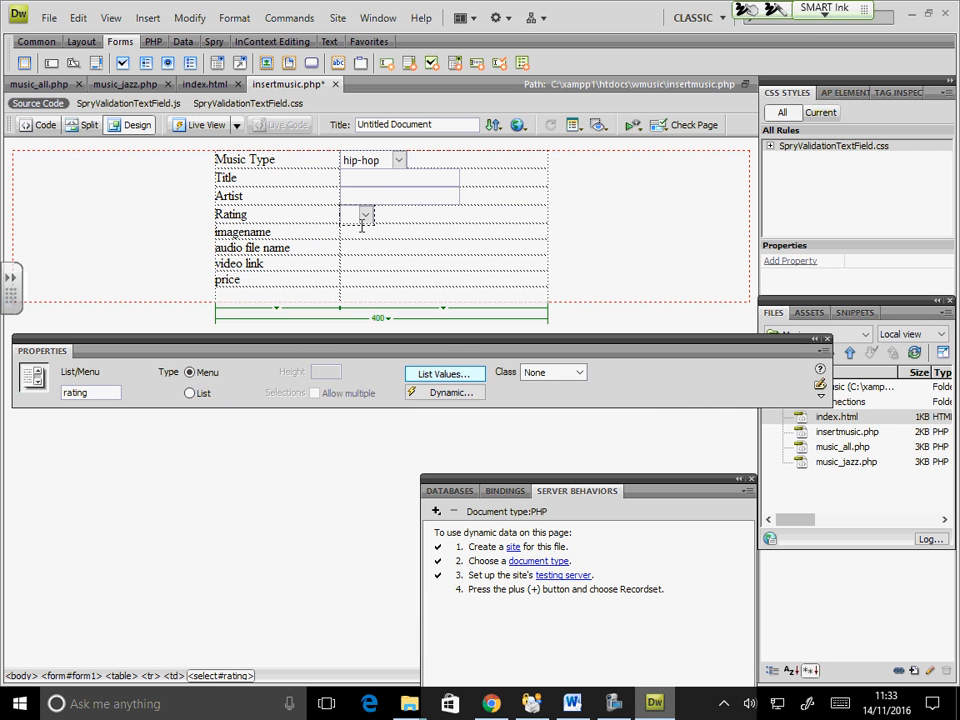
left_click(459, 377)
type("1")
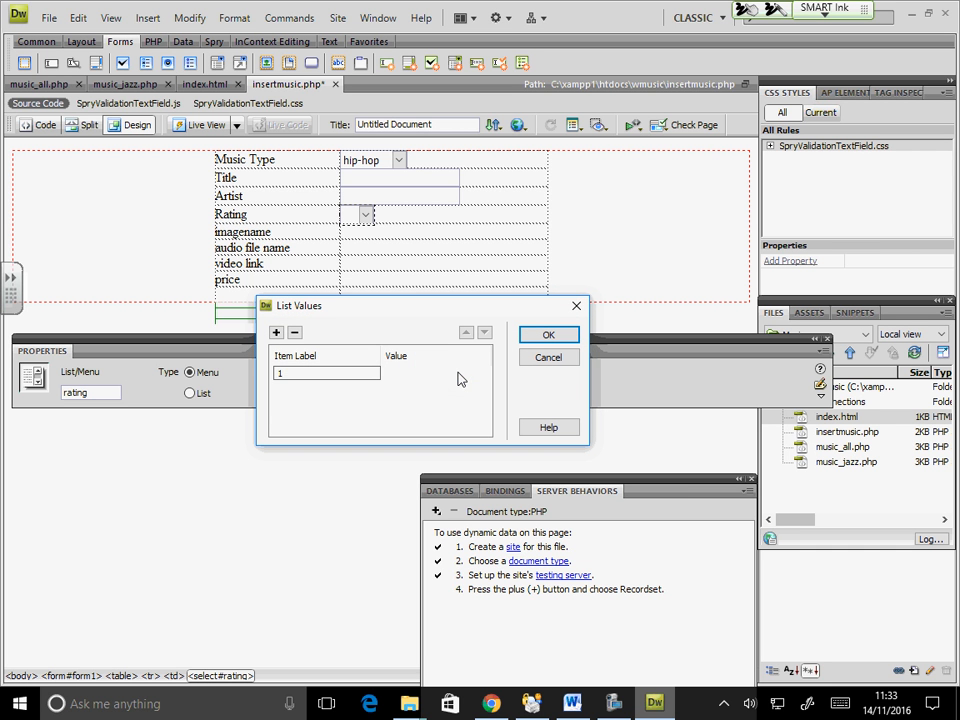
key("Tab")
type("1")
key("Tab")
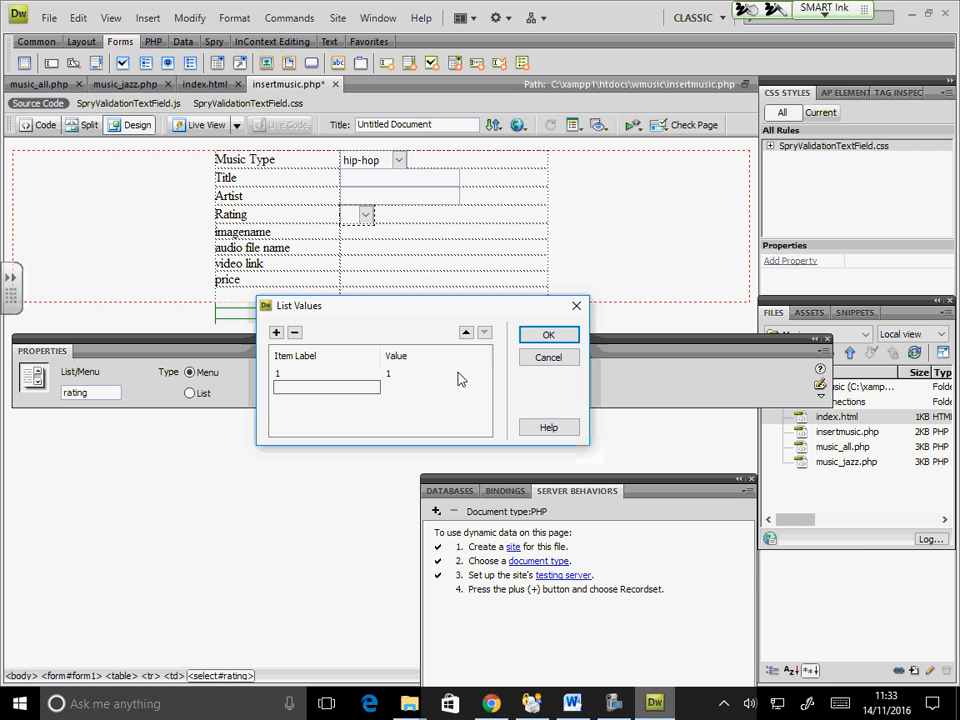
type("2")
key("Tab")
type("2")
key("Tab")
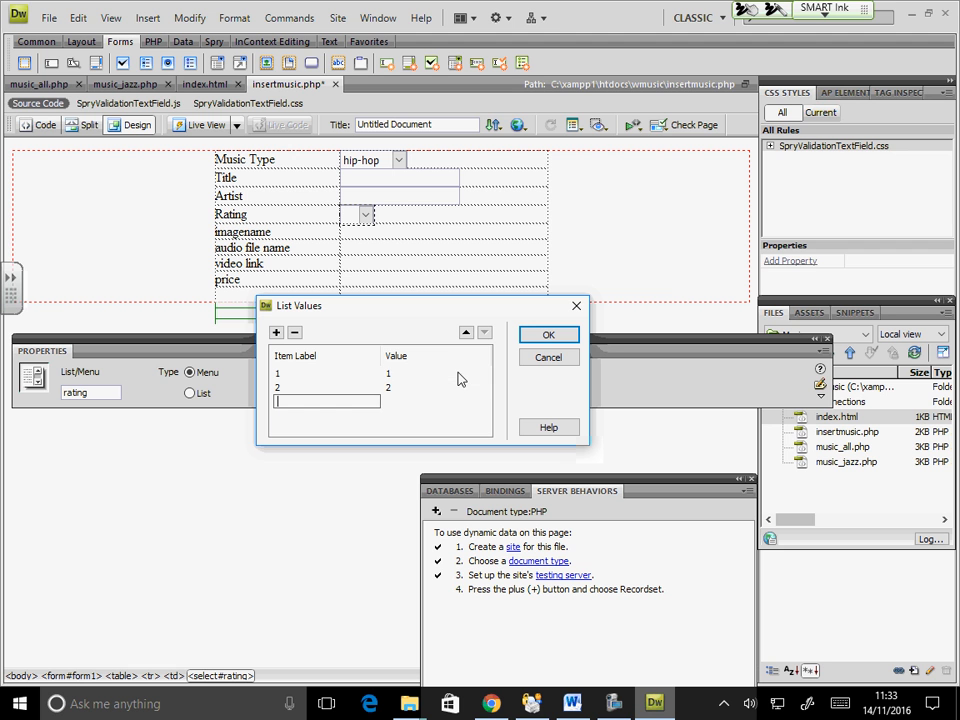
- Add the items 3, 4 and 5 with matching values to the rating menu and apply the list values
type("3")
key("Tab")
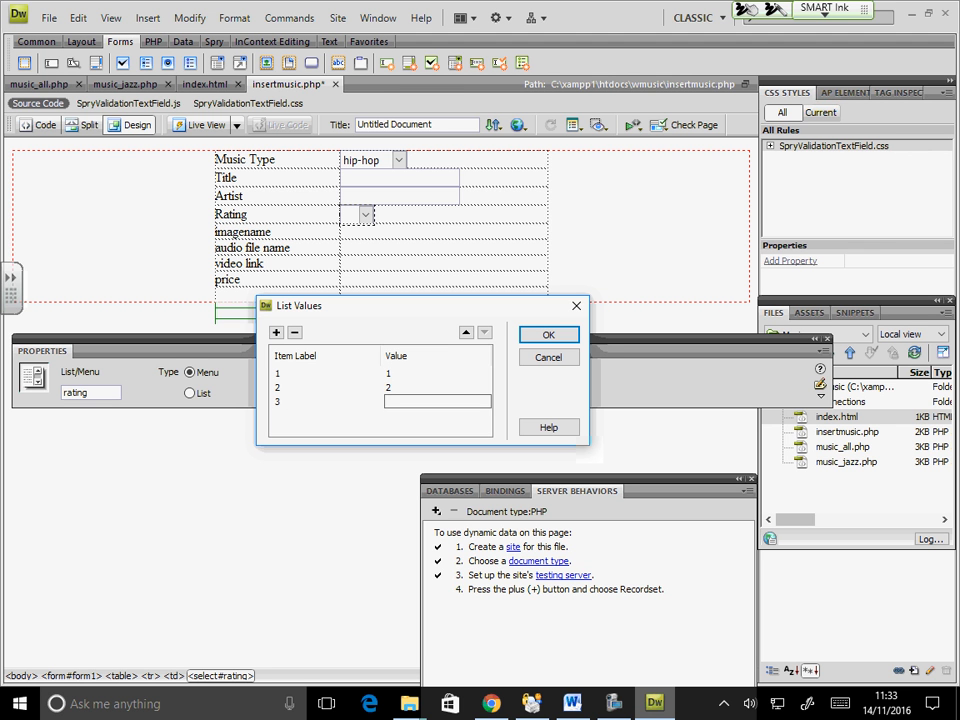
type("3")
key("Tab")
type("4")
key("Tab")
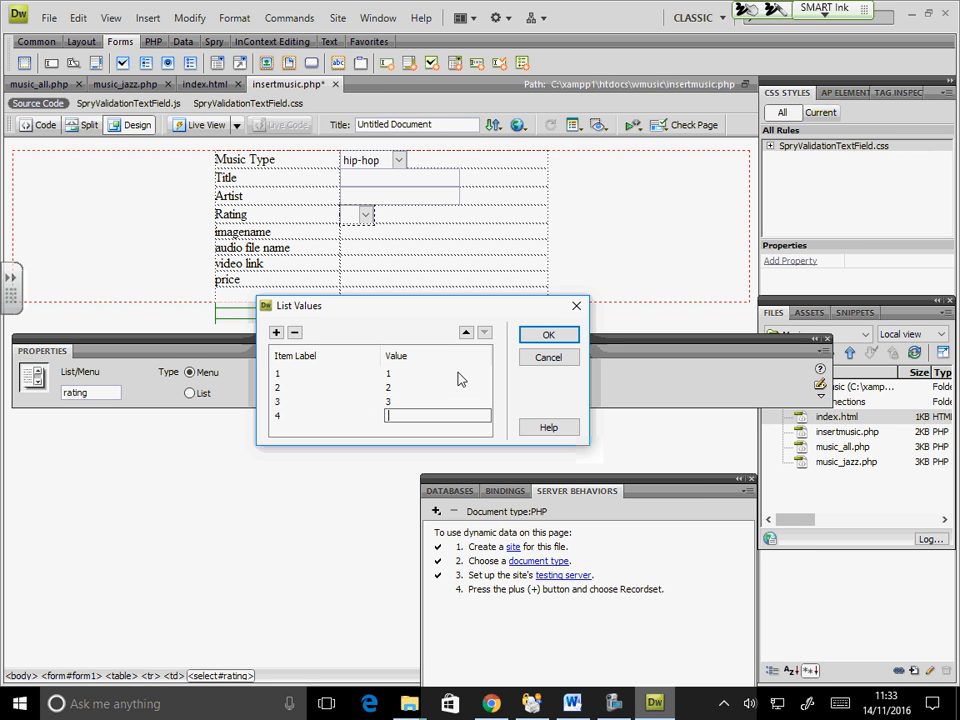
type("4")
key("Tab")
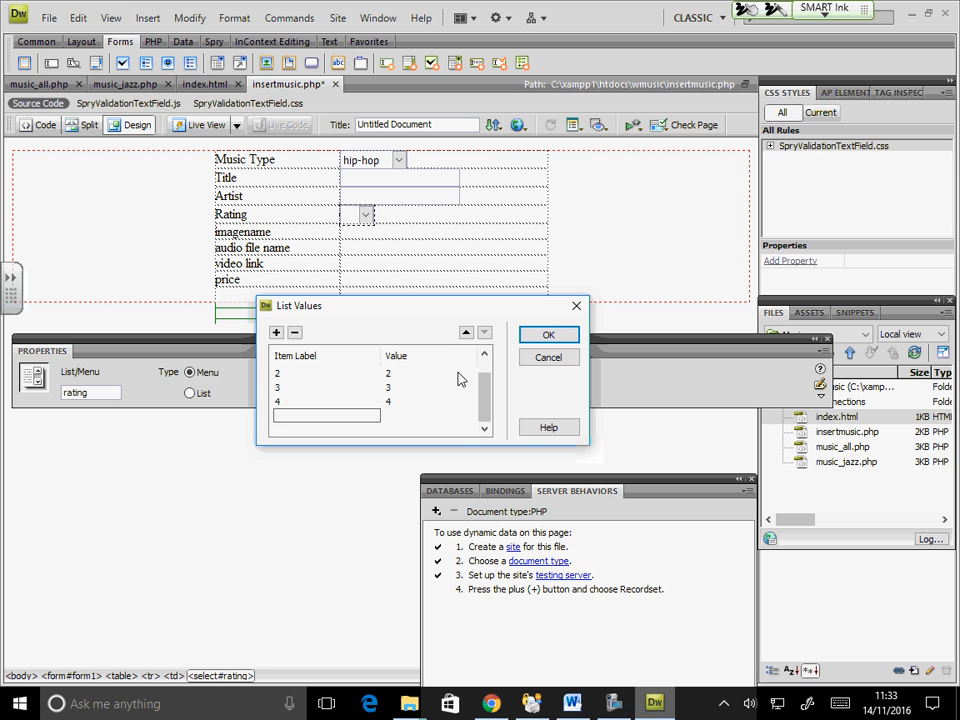
type("5")
key("Tab")
type("5")
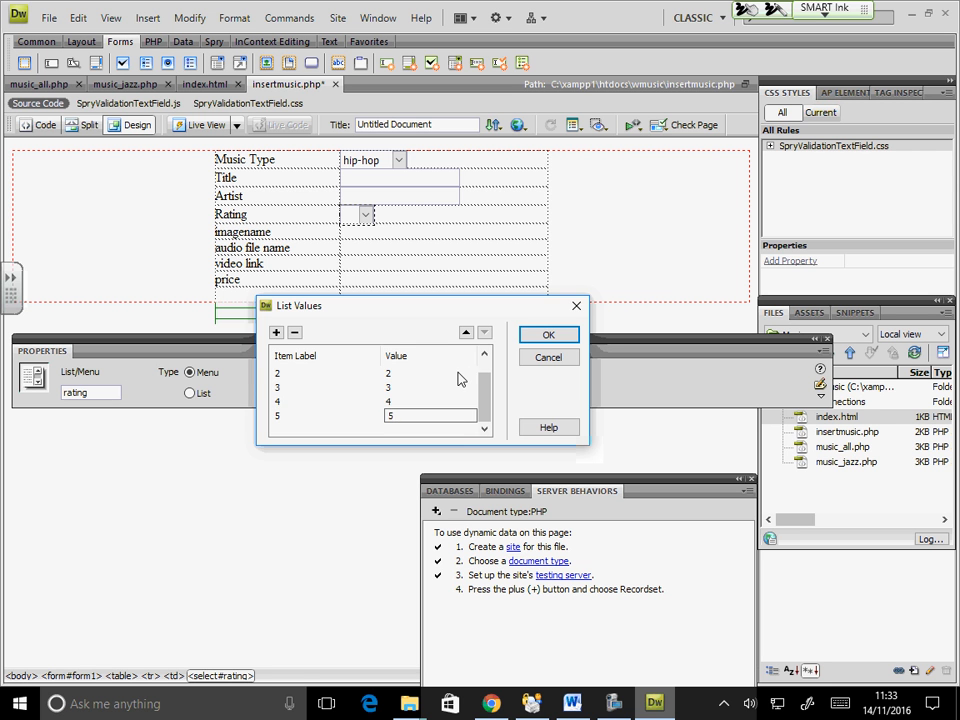
left_click(530, 339)
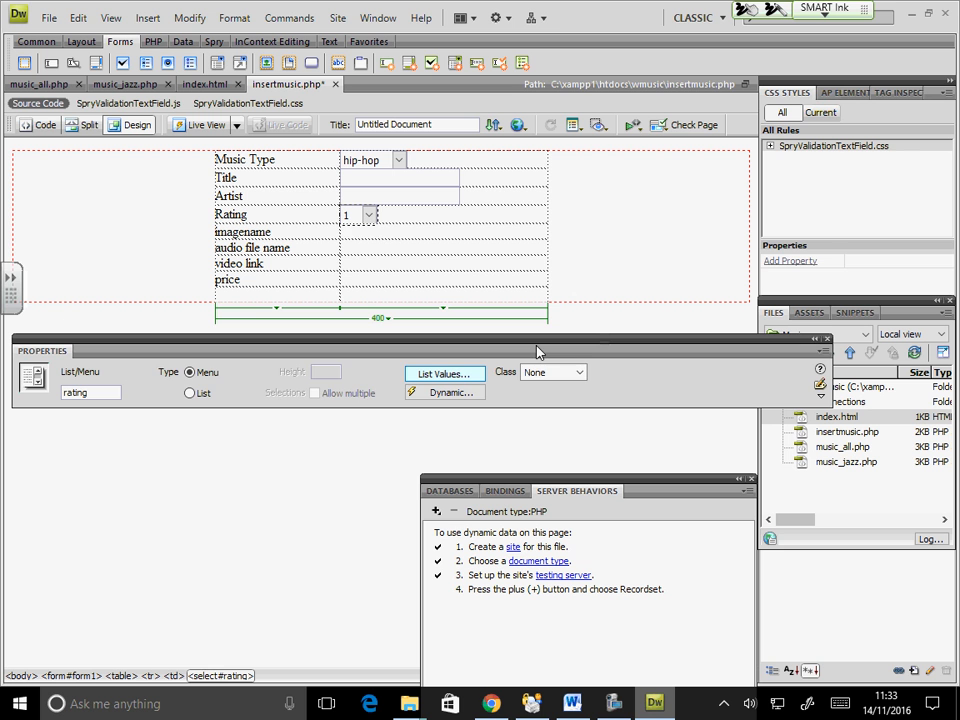
- Insert a Spry validation text field with ID imagename and no label tag in the cell beside imagename
left_click(392, 233)
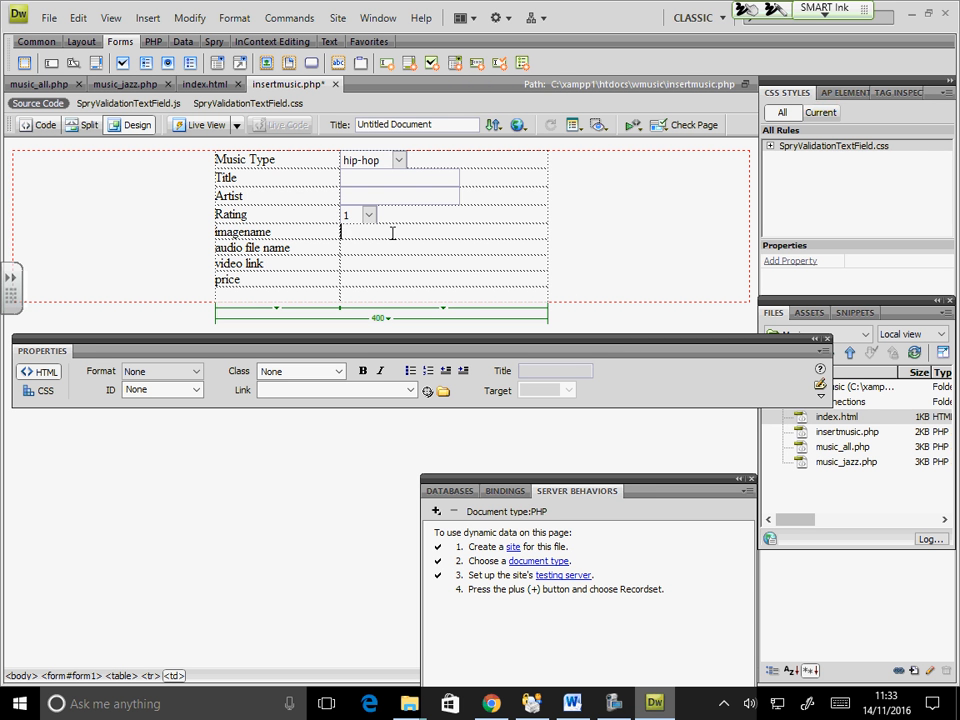
left_click(385, 64)
type("imah")
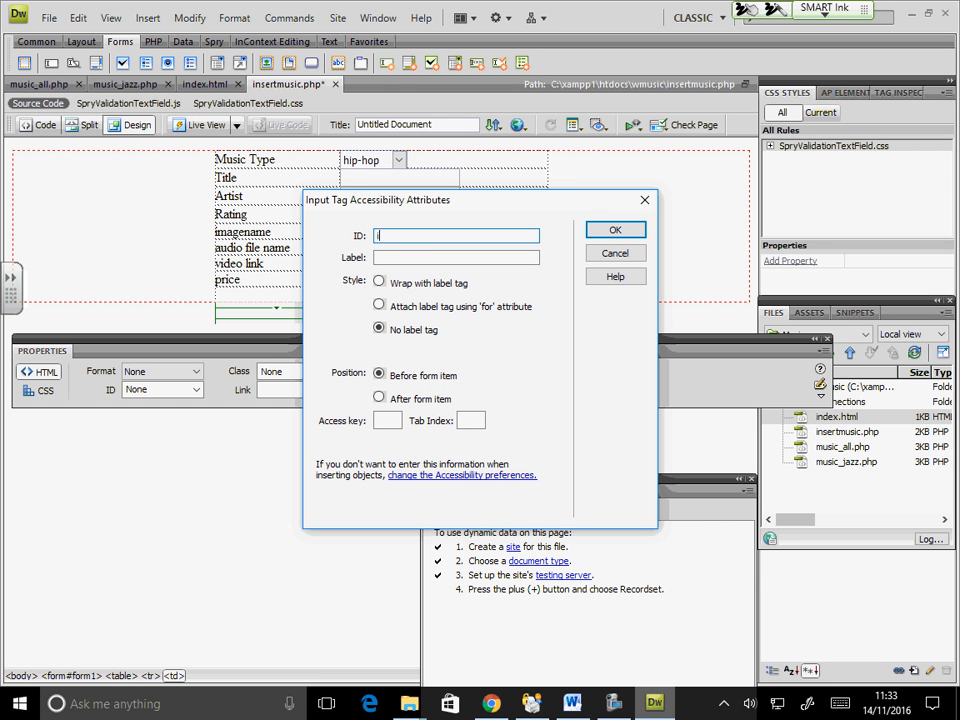
type("gename")
left_click(634, 233)
left_click(399, 251)
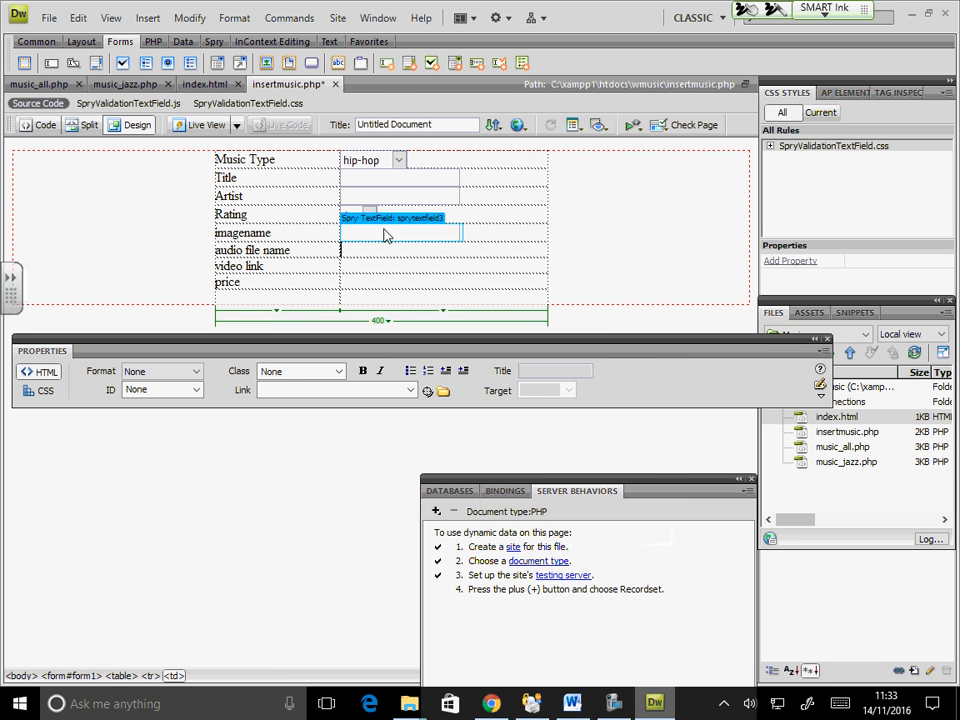
- Insert a Spry validation text field with ID audiofile and no label tag in the cell beside audio file name
left_click(387, 64)
type("audiofile")
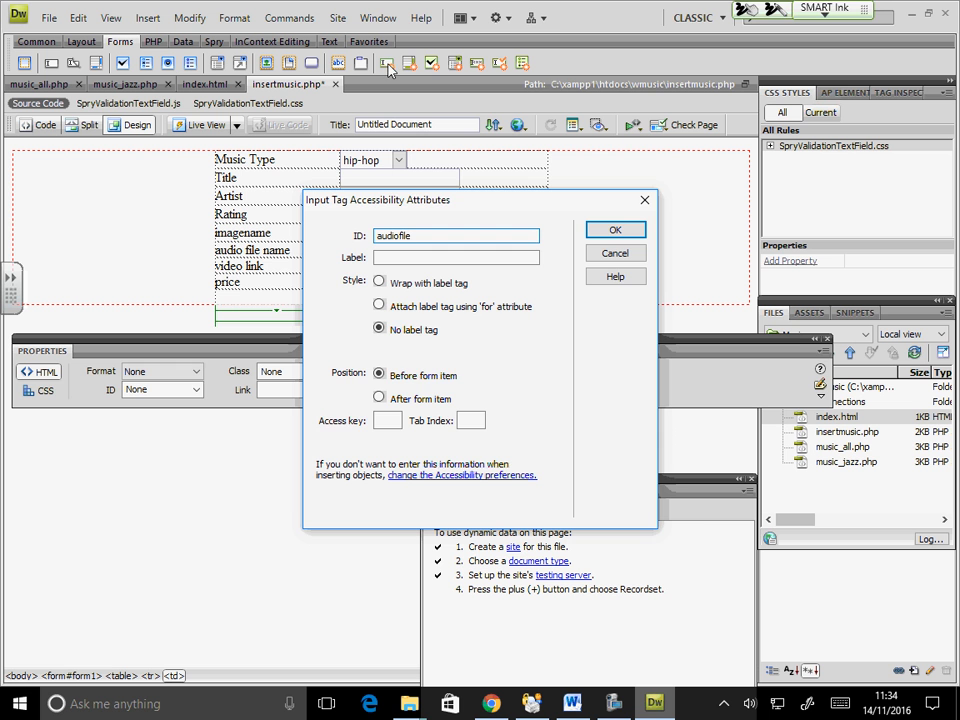
left_click(616, 230)
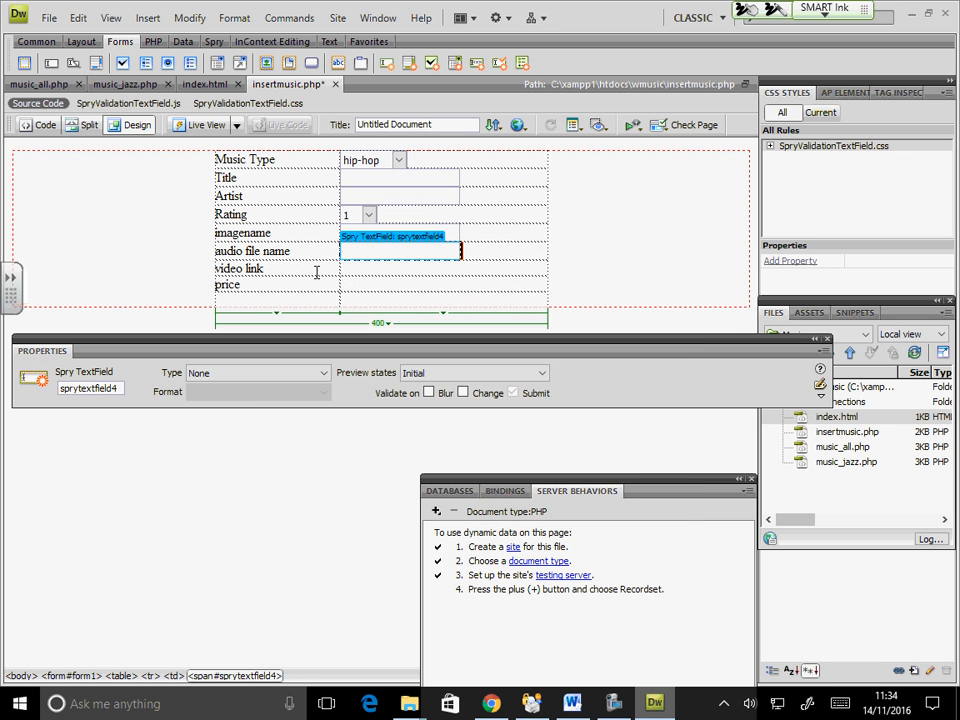
- Insert a Spry validation text field with ID videolink and no label tag in the cell beside video link
key("ctrl+z")
left_click(388, 64)
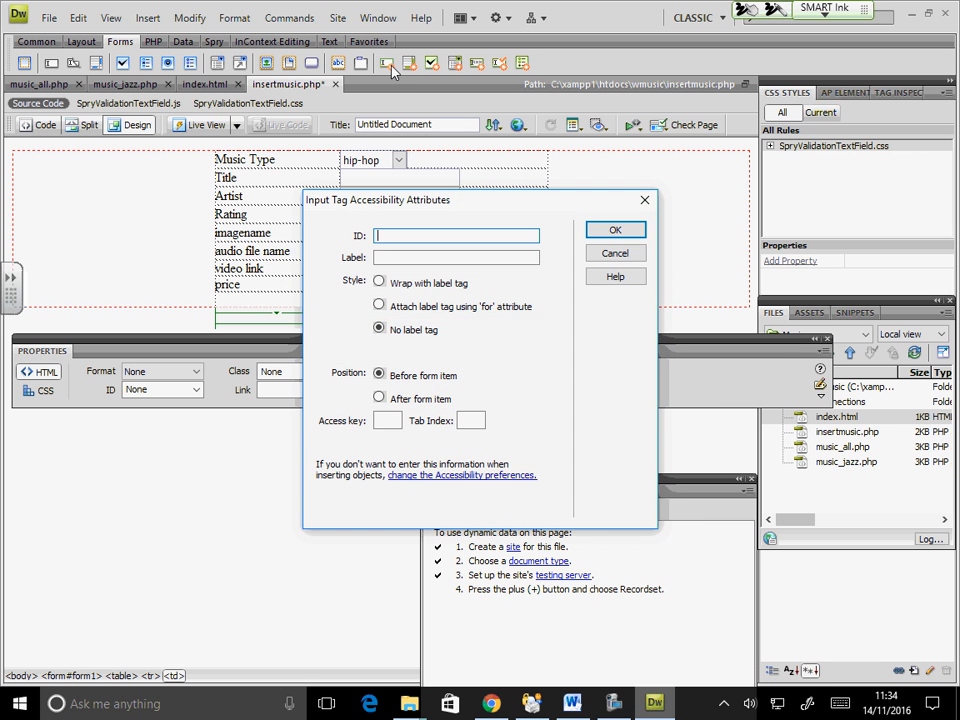
type("videol")
type("inn")
type("k")
key("Return")
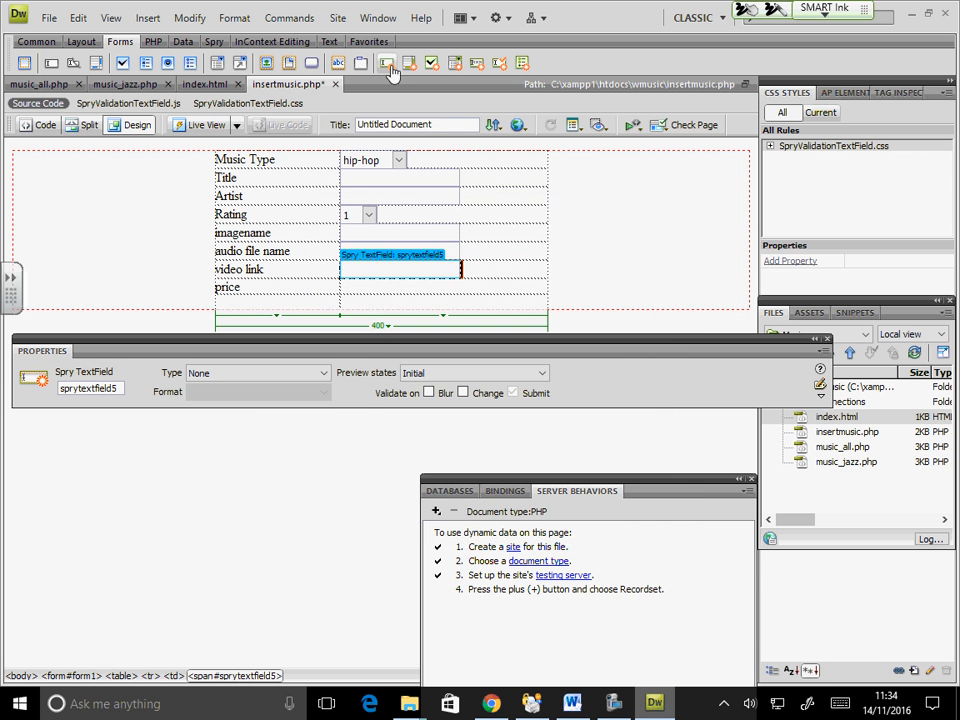
- Insert a Spry validation text field with ID price and no label tag in the cell beside price
left_click(405, 286)
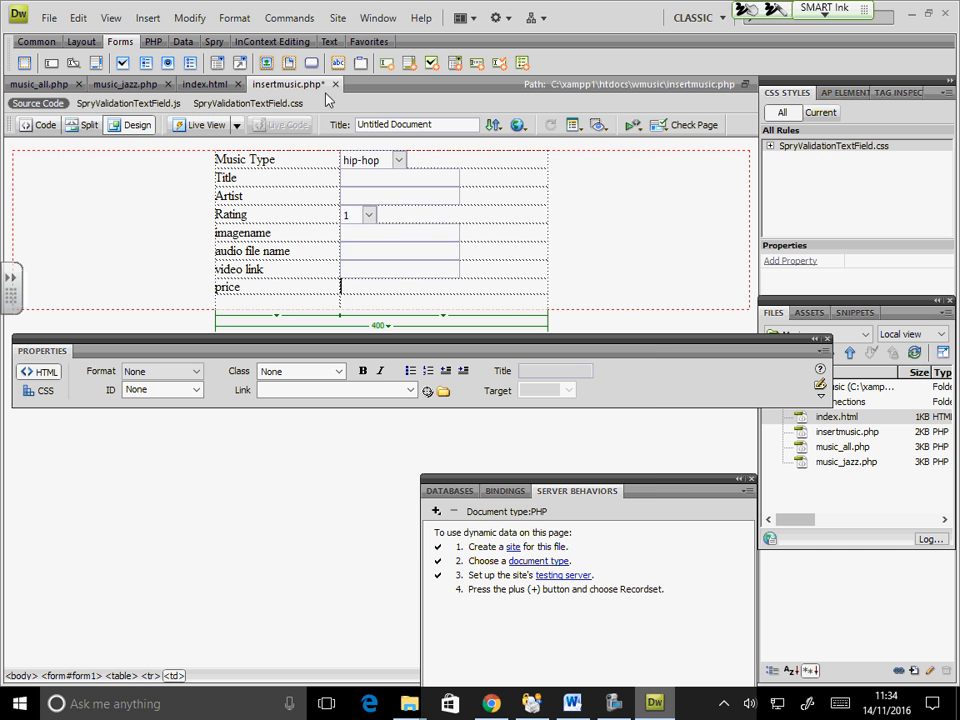
left_click(385, 64)
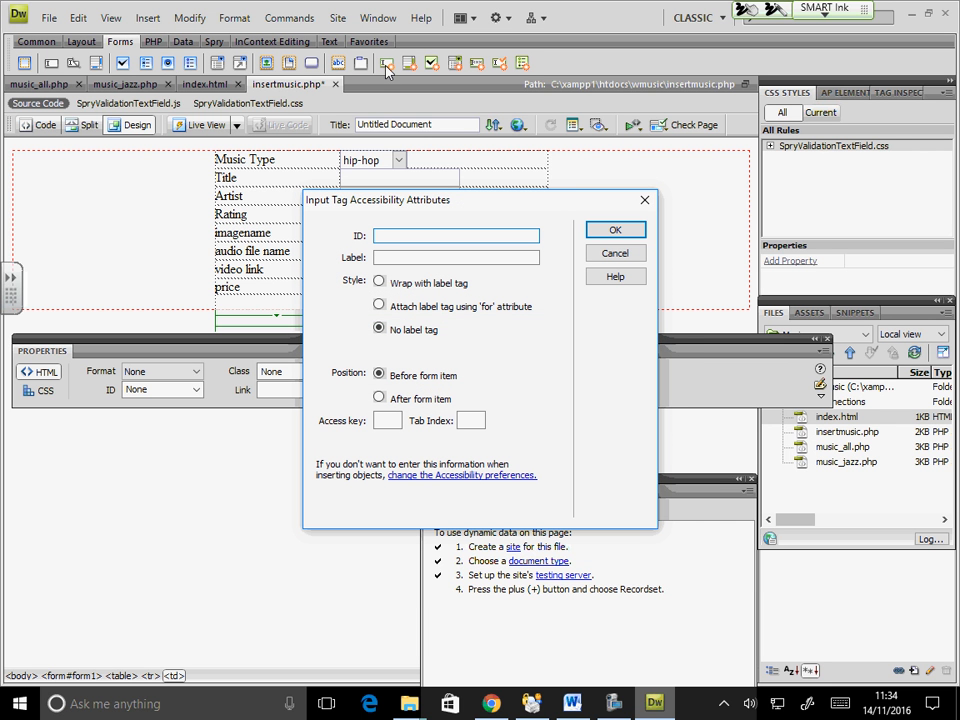
type("price")
left_click(617, 228)
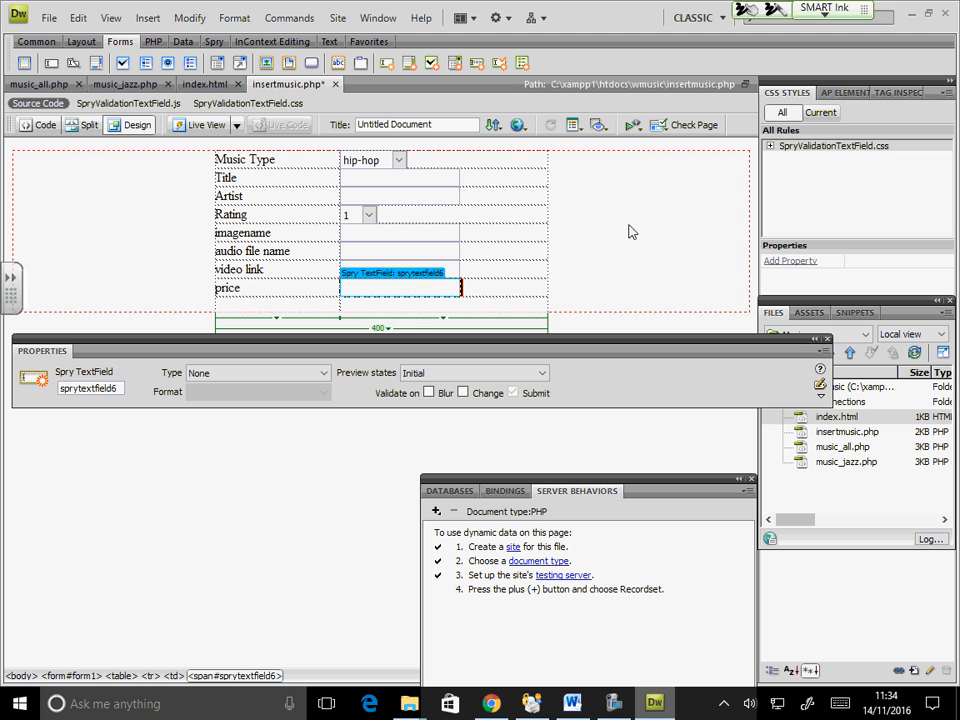
- Set the price field's validation type to Currency with the format 1,000,000.00
left_click(428, 282)
left_click(323, 374)
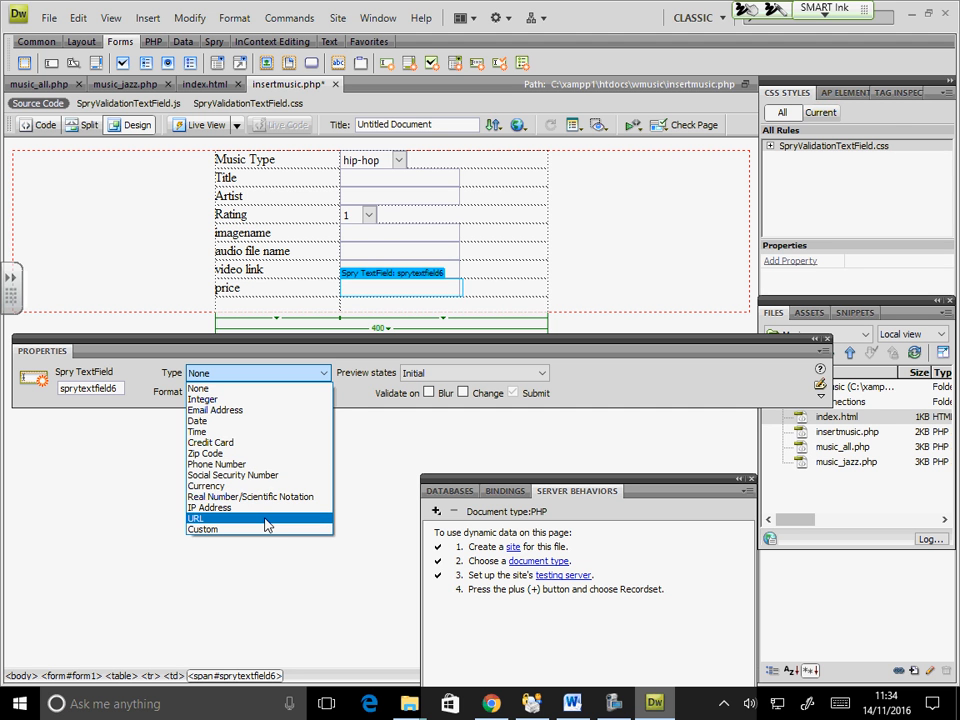
left_click(248, 485)
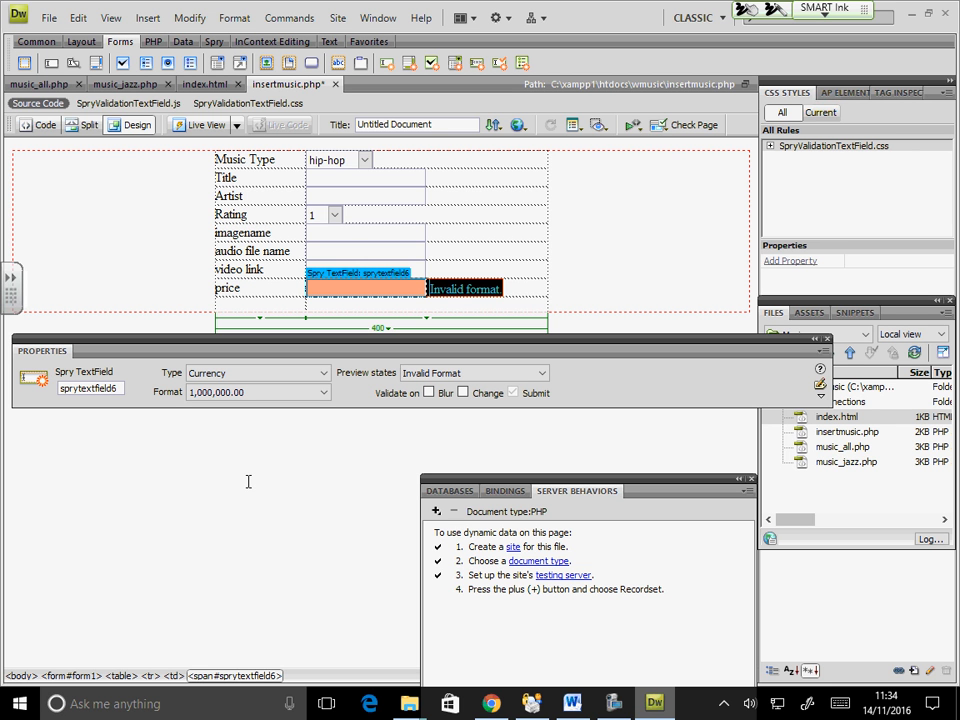
left_click(272, 392)
left_click(276, 403)
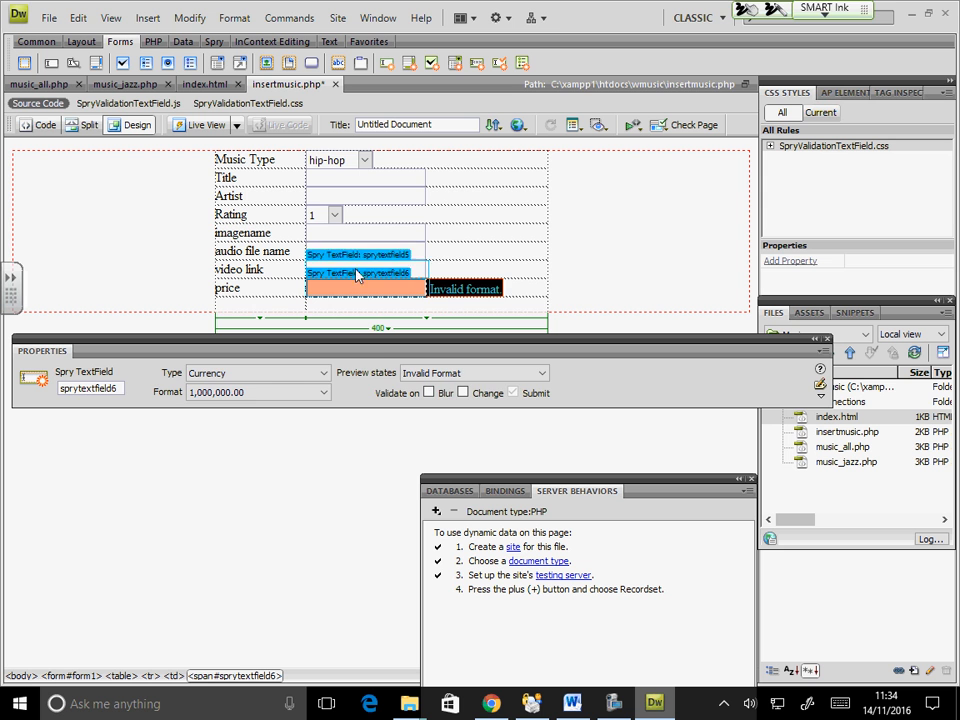
- Insert a form button with ID send and no label tag in the empty cell below the price field
left_click(362, 309)
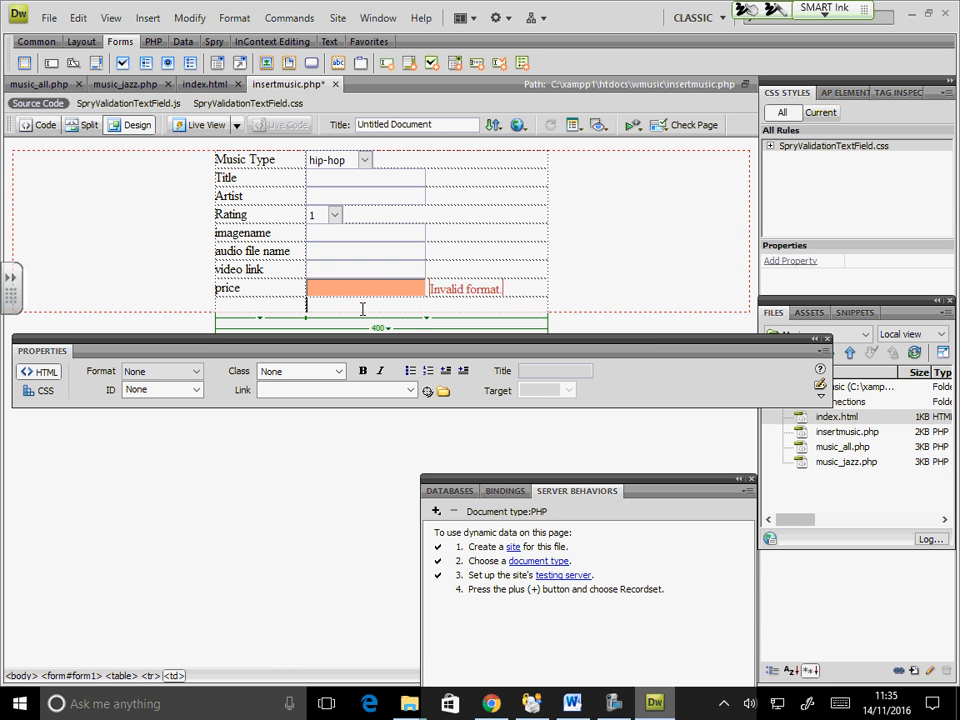
left_click(312, 63)
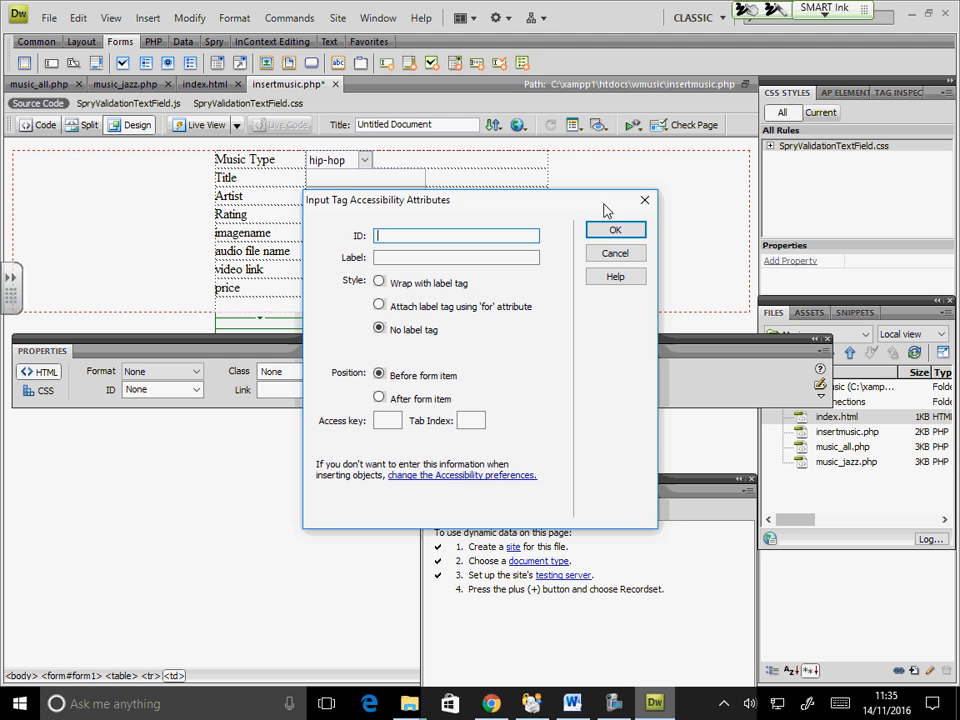
left_click(644, 200)
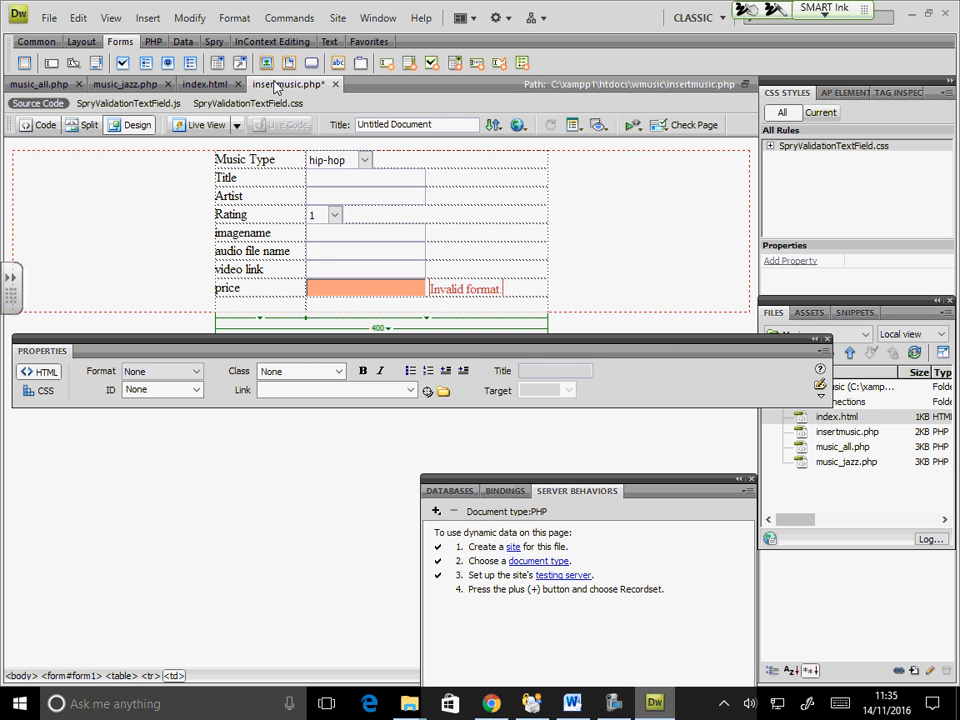
left_click(147, 18)
mouse_move(109, 188)
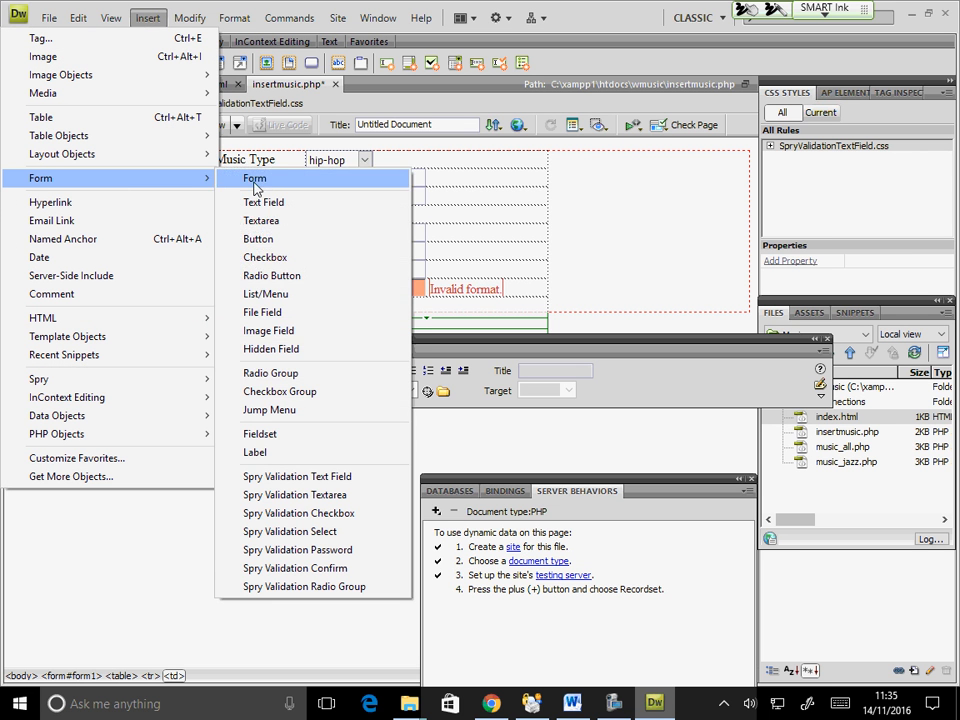
left_click(283, 256)
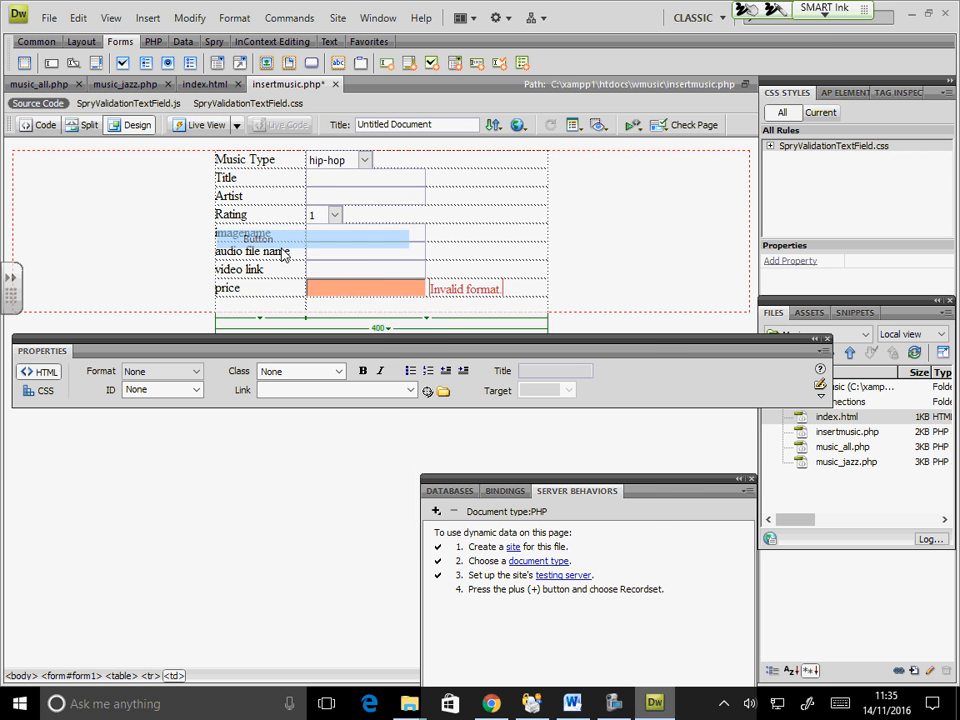
type("send")
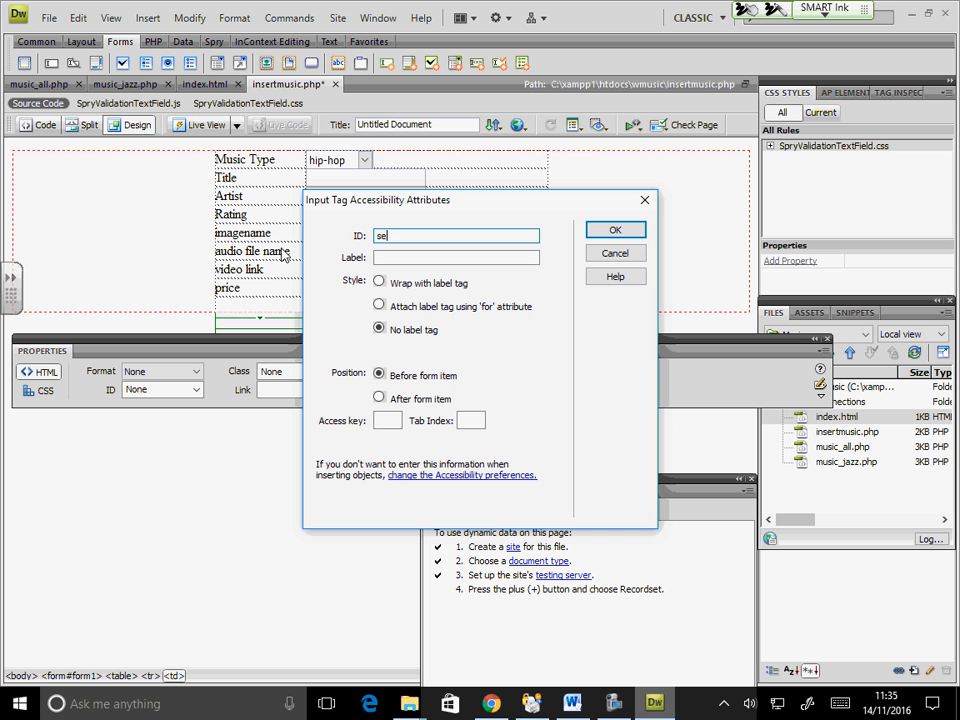
left_click(644, 231)
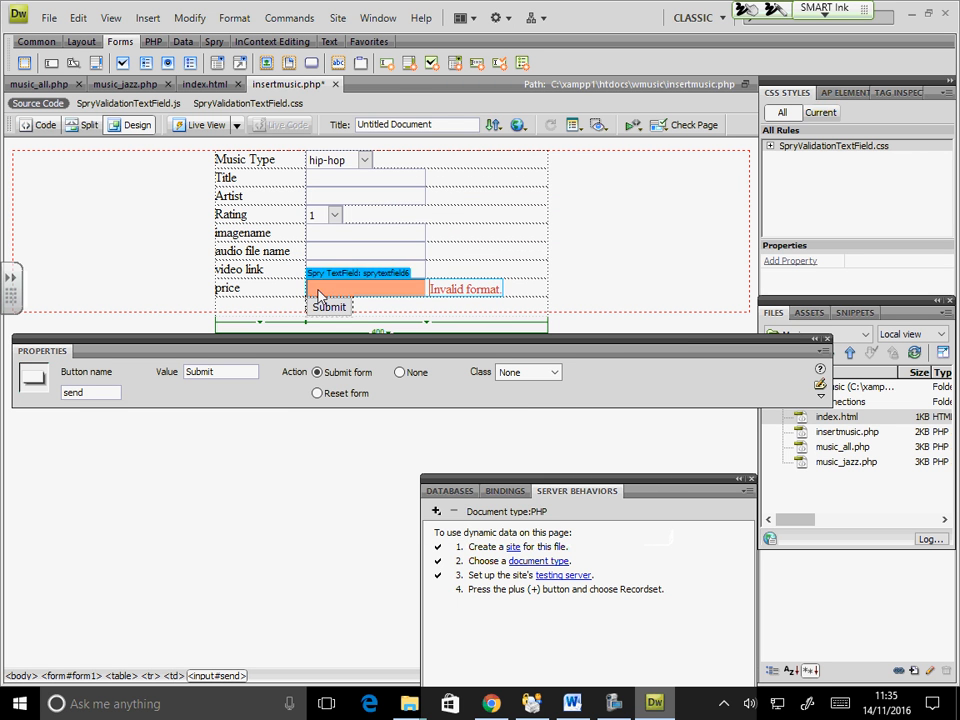
- Set the value shown on the send button to Insert
double_click(199, 371)
type("In")
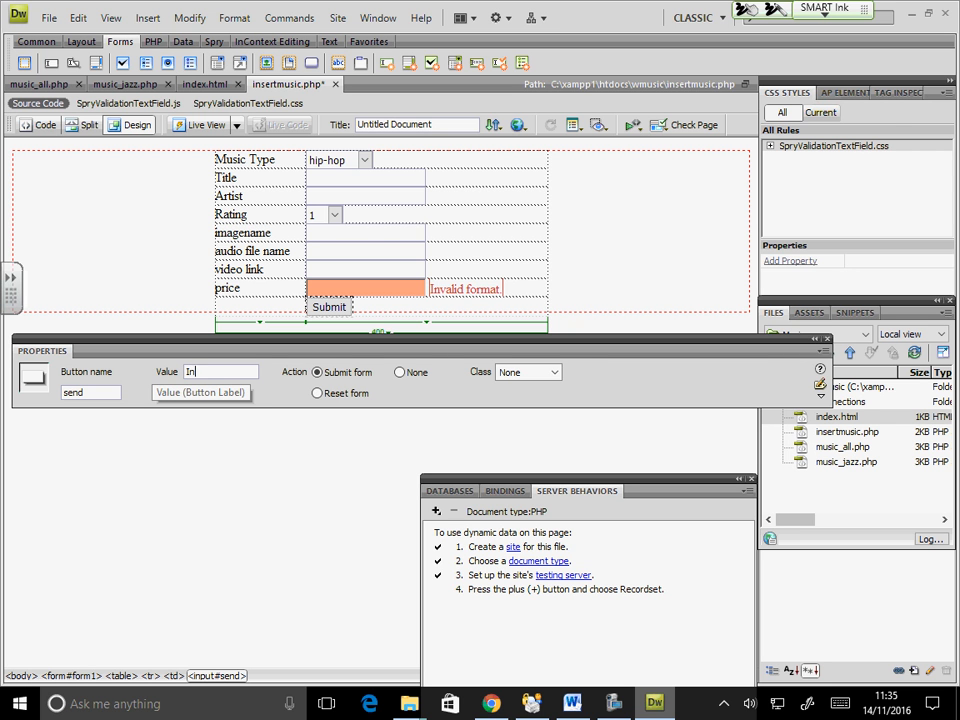
type("sert")
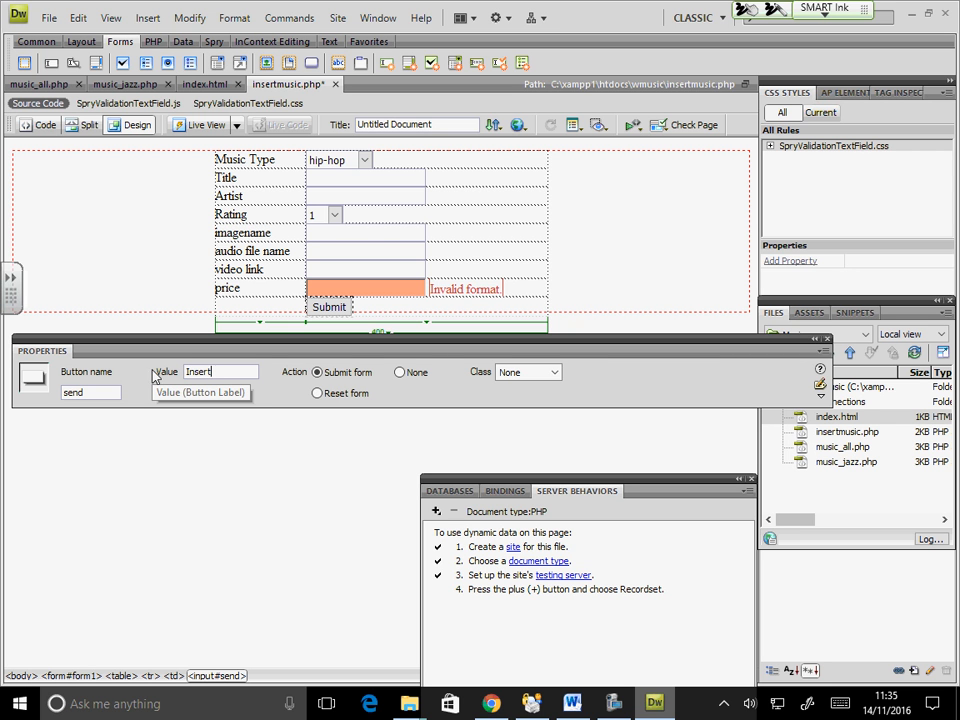
left_click(388, 310)
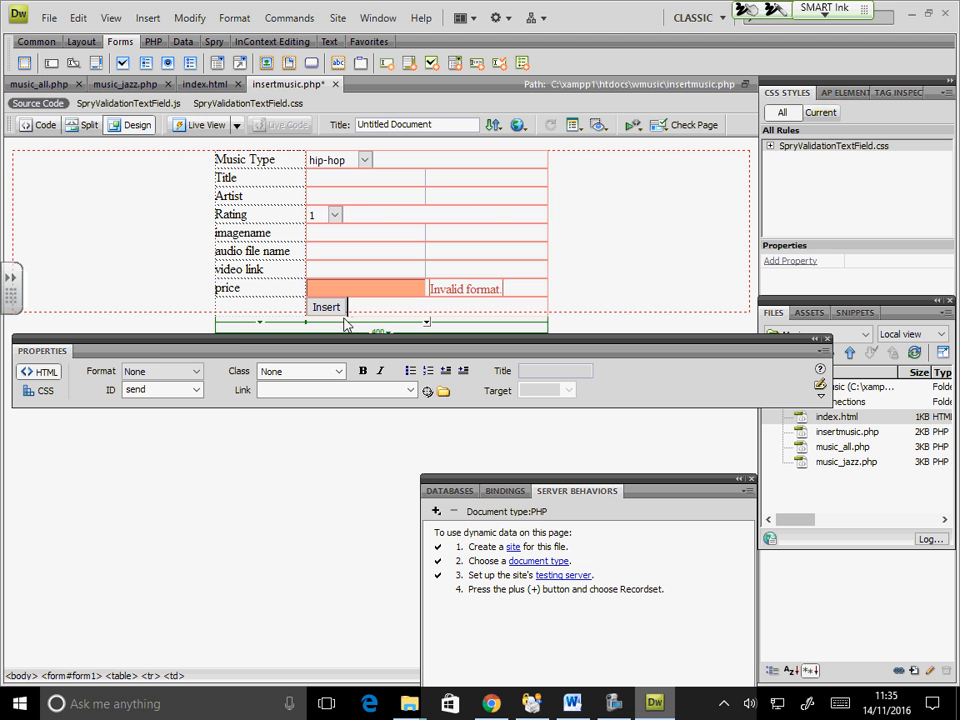
- Save all open pages and accept the prompt that follows
left_click(45, 17)
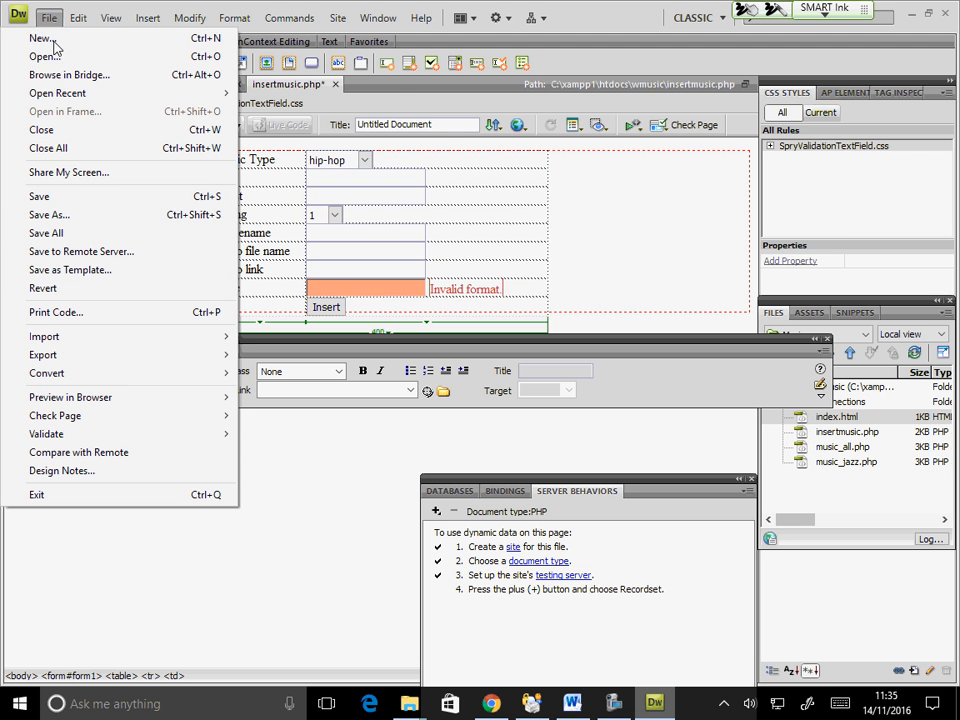
left_click(73, 233)
left_click(646, 453)
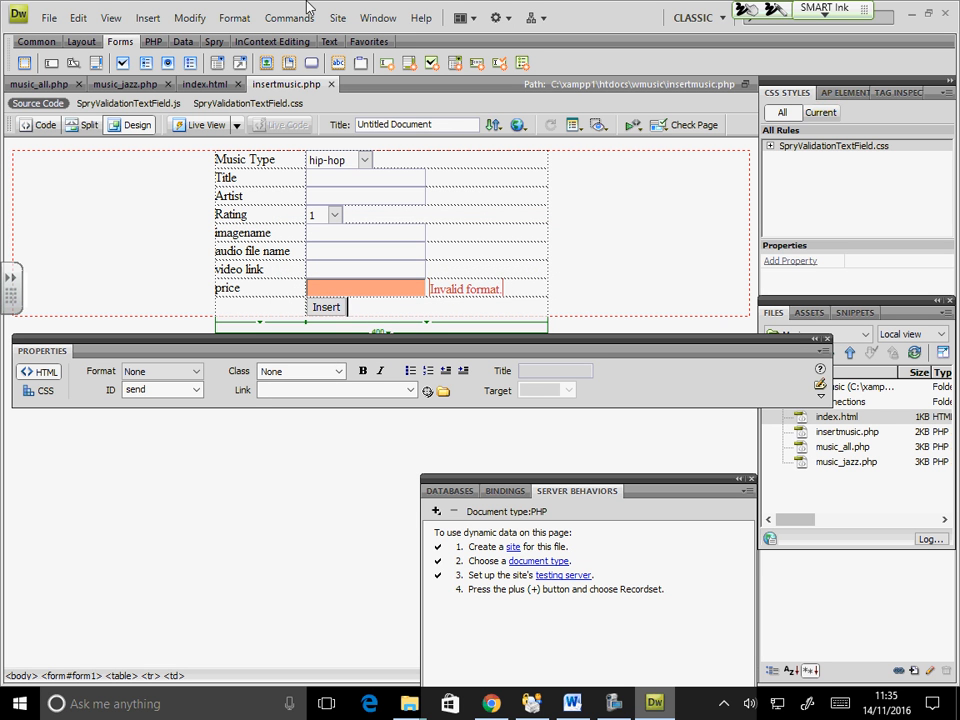
- Preview insertmusic.php in Chrome, updating the testing server copy, and check the music table's columns in phpMyAdmin
left_click(517, 125)
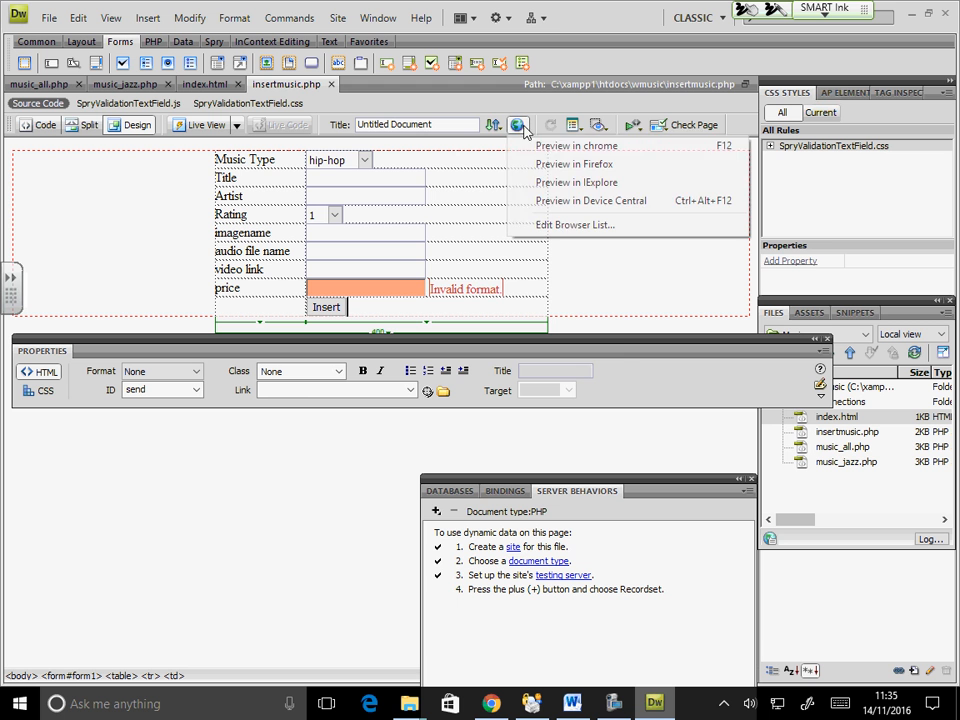
left_click(533, 147)
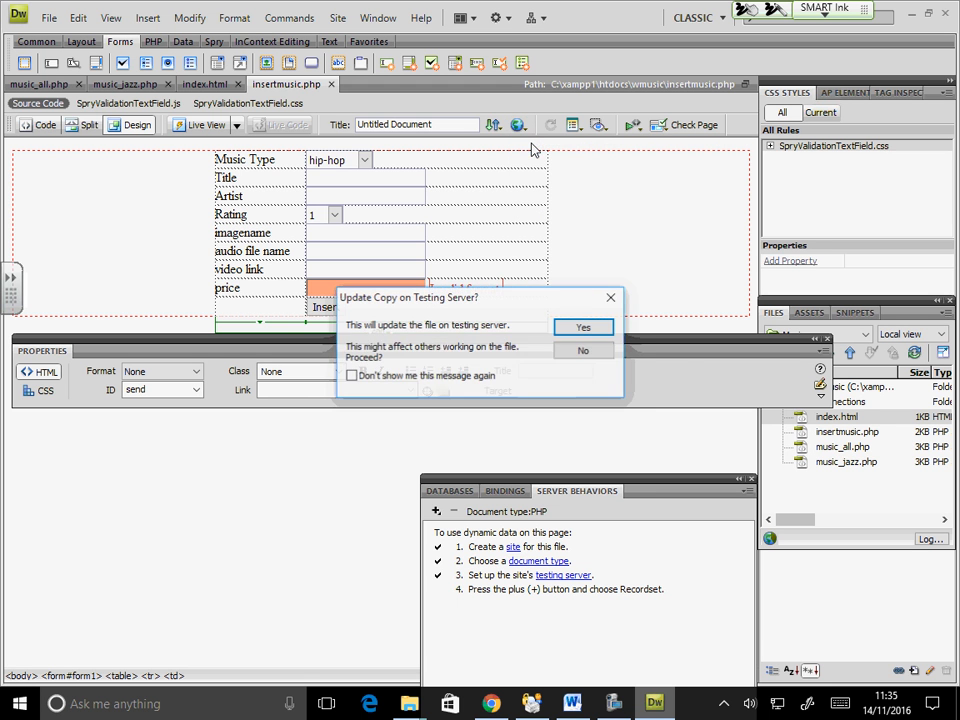
left_click(576, 332)
left_click(643, 331)
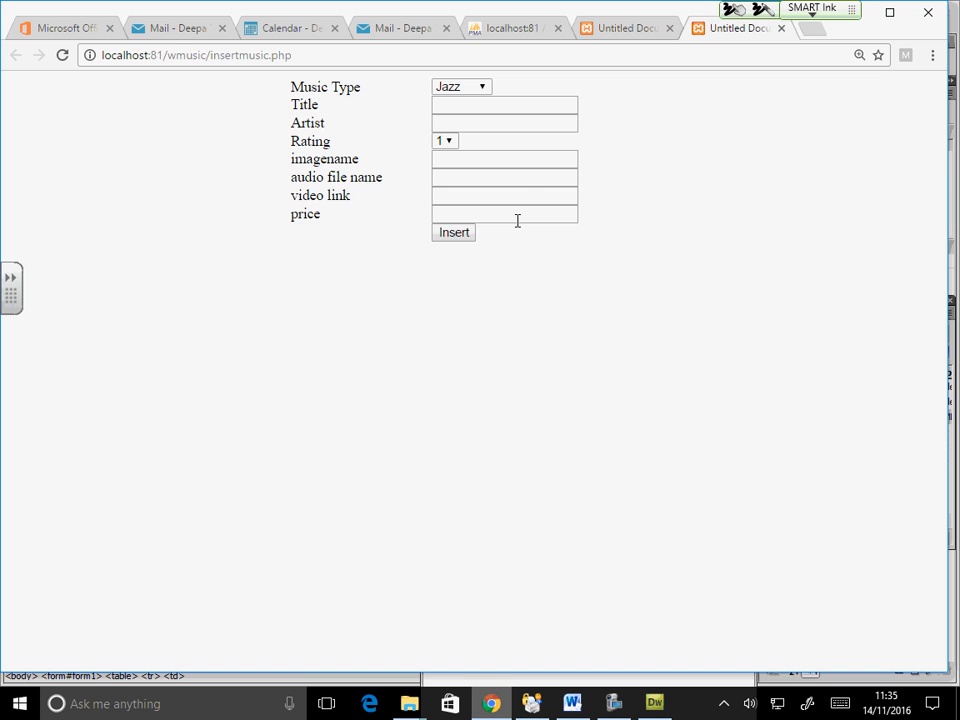
left_click(520, 28)
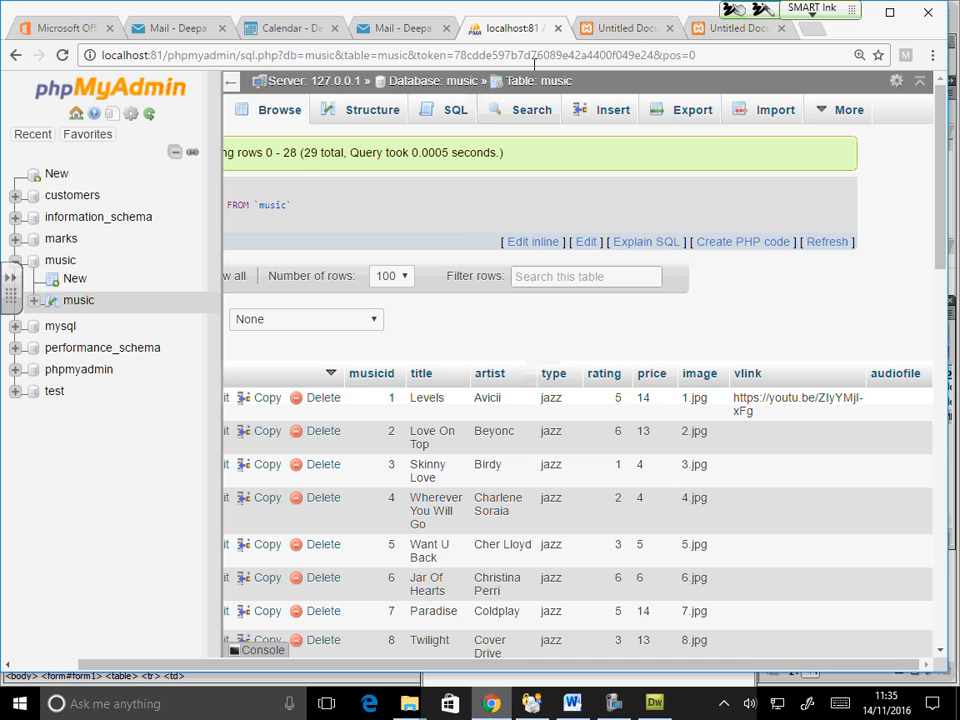
left_click(714, 34)
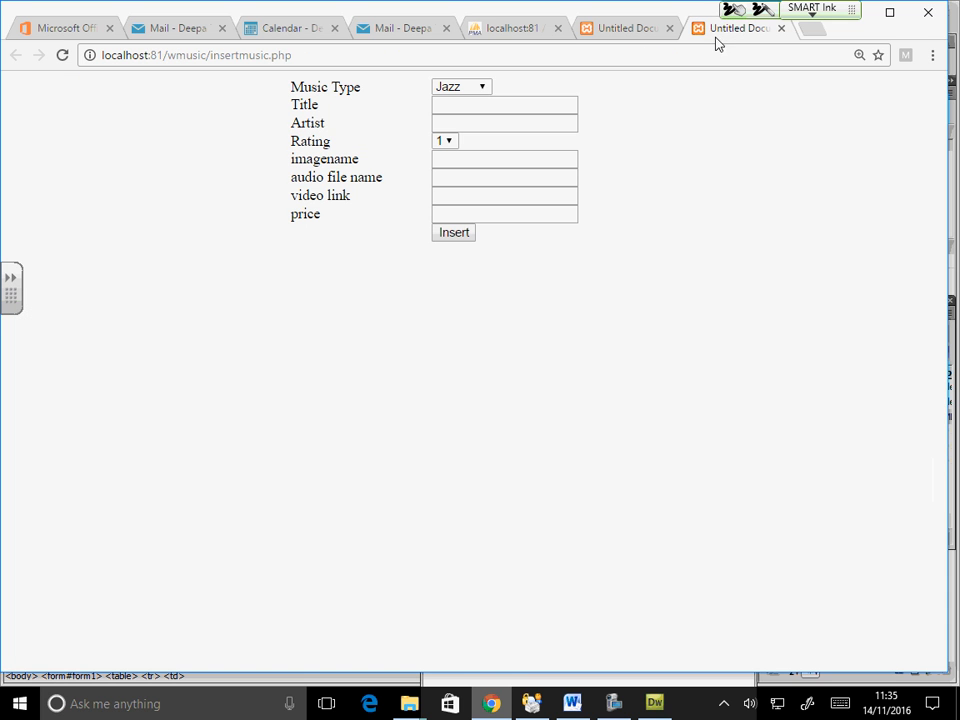
- Choose other as the music type and enter the title Chasing Sun and the artist The Wanted in the form
left_click(483, 90)
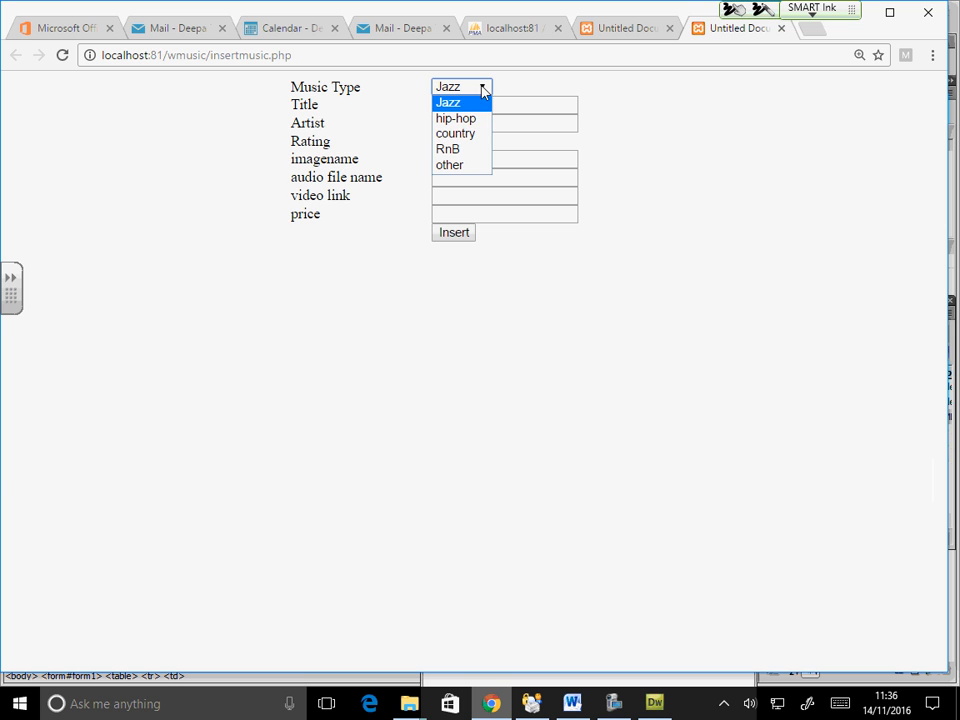
left_click(467, 165)
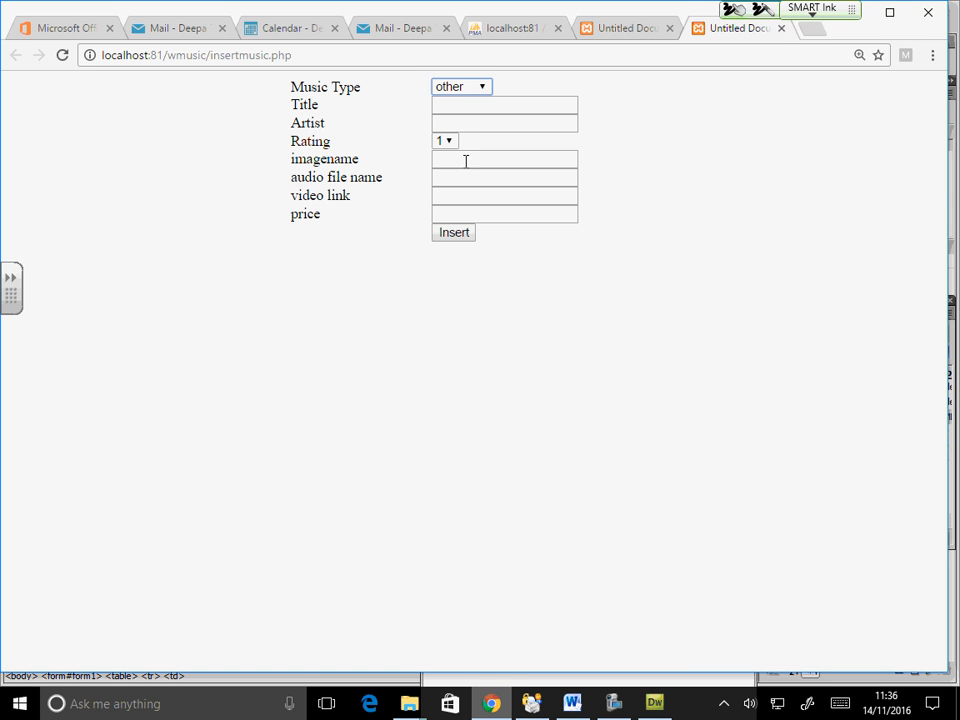
left_click(465, 107)
type("Chas")
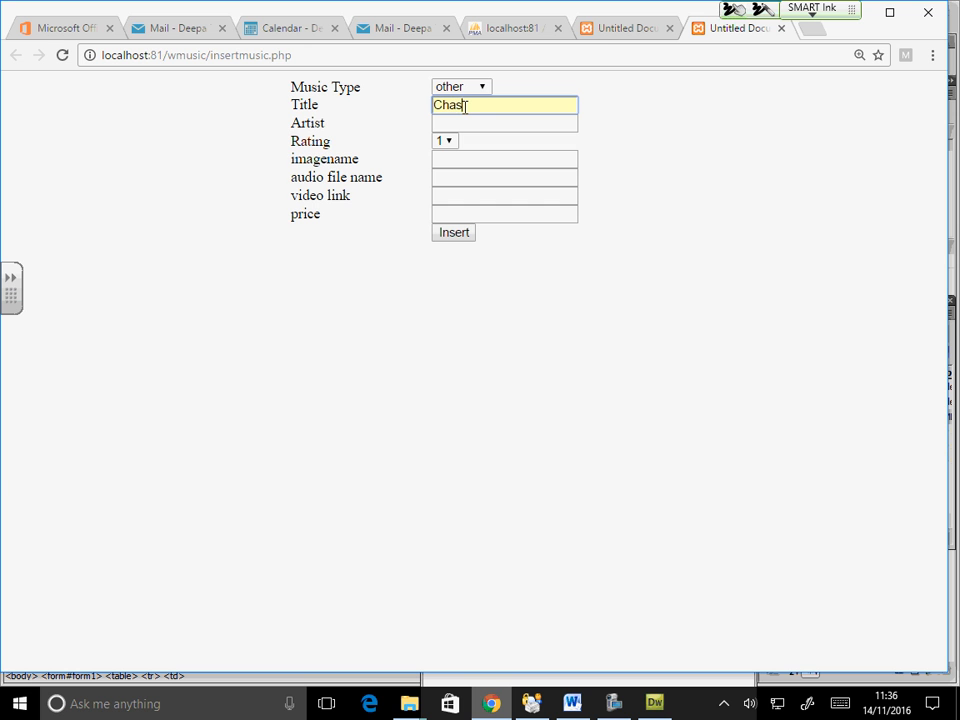
type("ing Sun")
key("Tab")
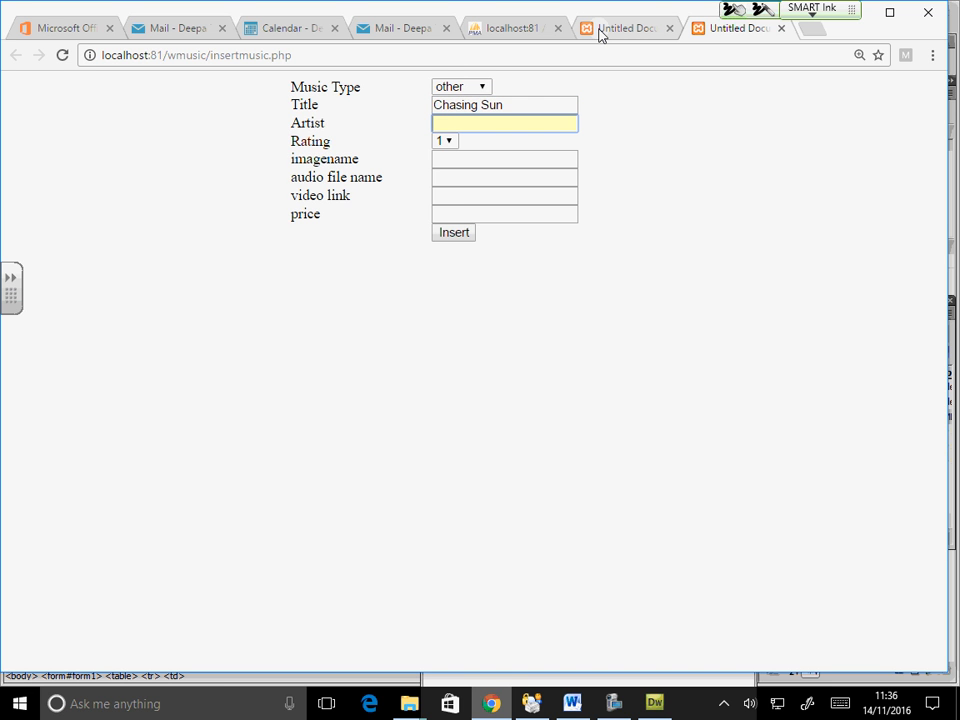
type("The Wanted")
key("Tab")
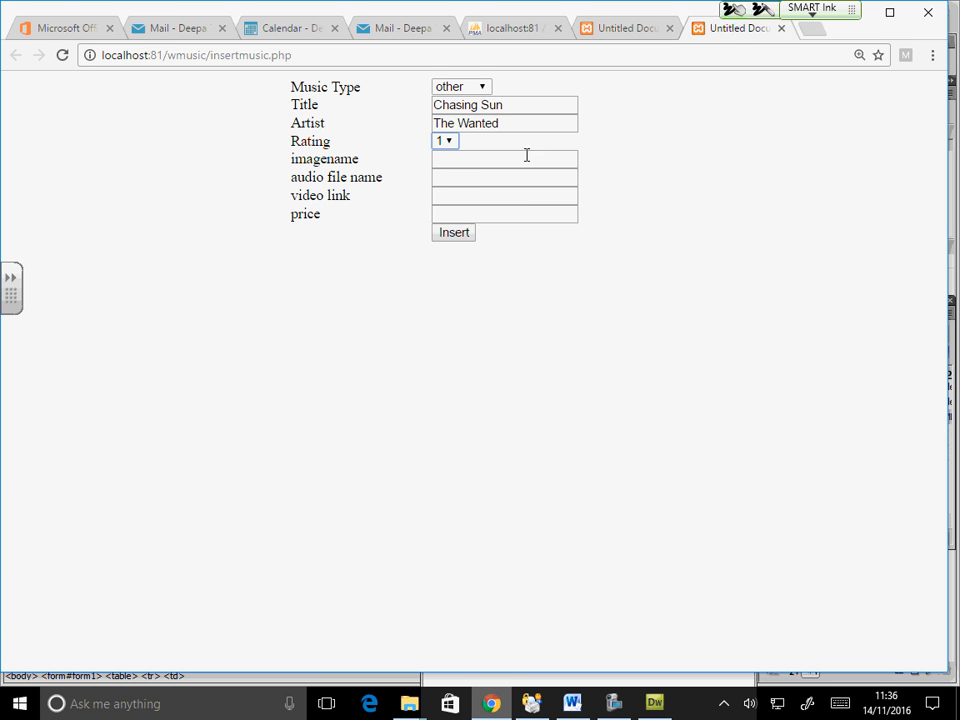
- Set the rating to 4, the image name to chasing.jpg and the audio file name to chasing.mp3
key("alt+Down")
key("Down")
key("Down")
key("Down")
key("Return")
left_click(466, 157)
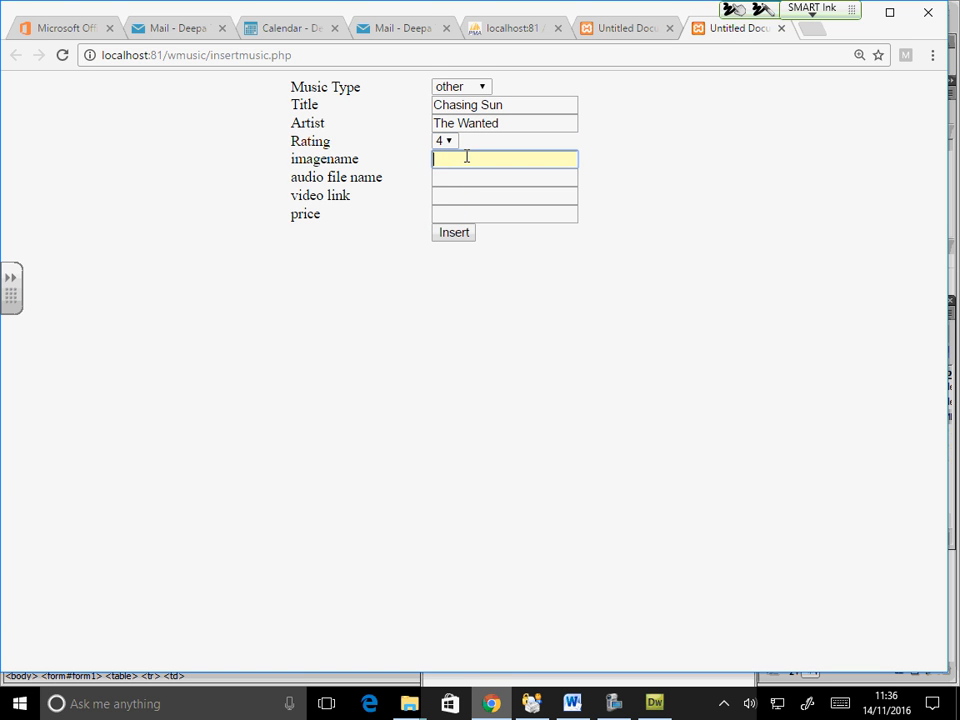
type("chasing.jpg")
key("Tab")
type("chasin")
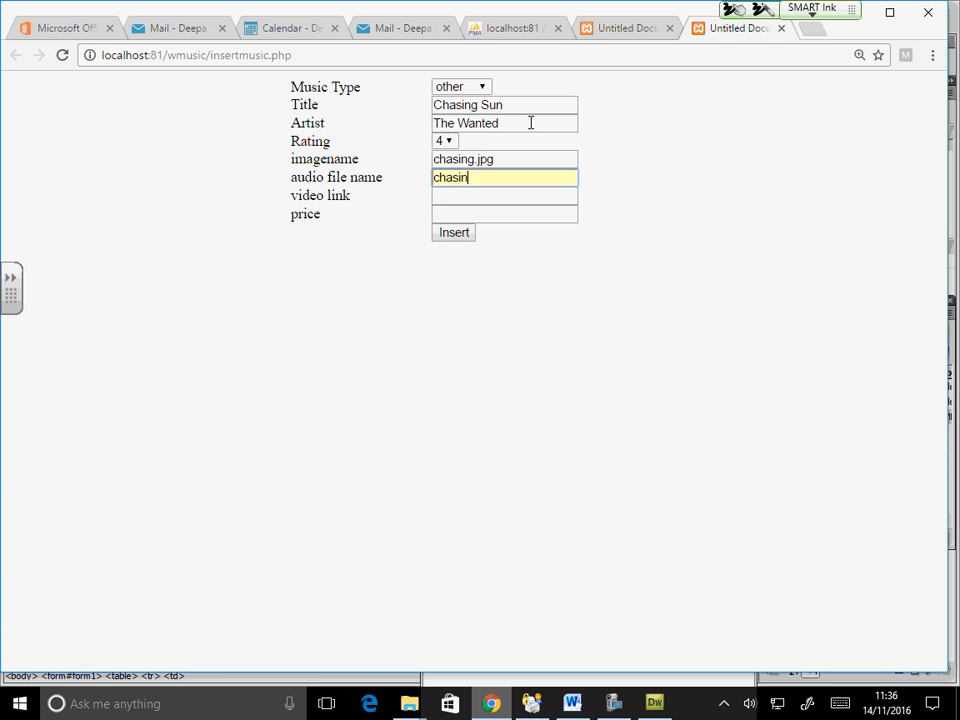
type("g.mp3")
key("Tab")
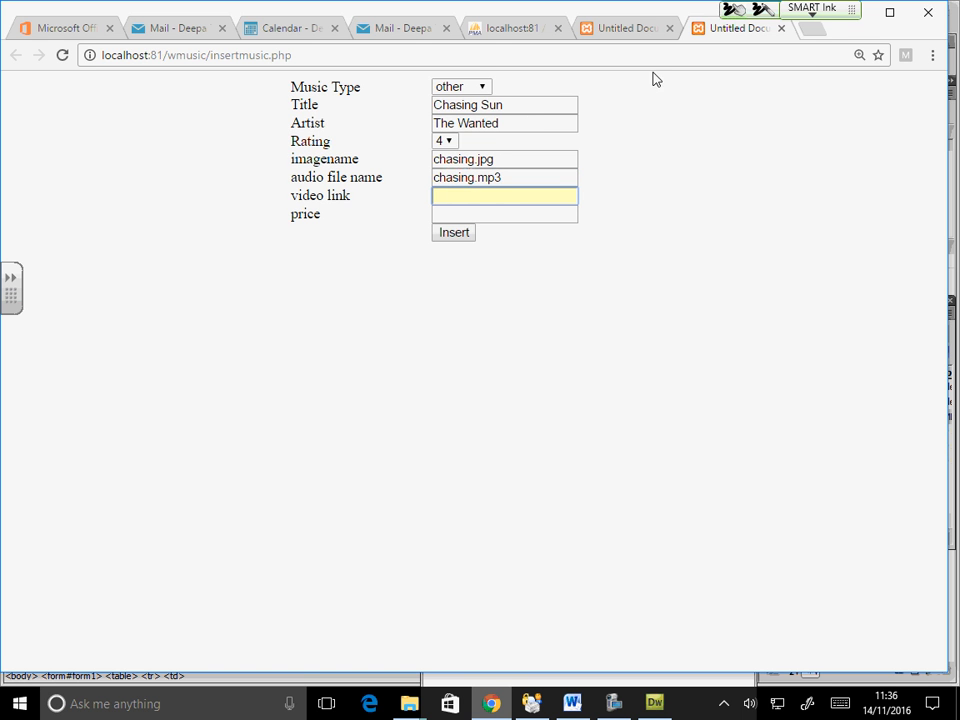
- Open youtube.com in a new browser tab and search it for chasing the sun
left_click(813, 30)
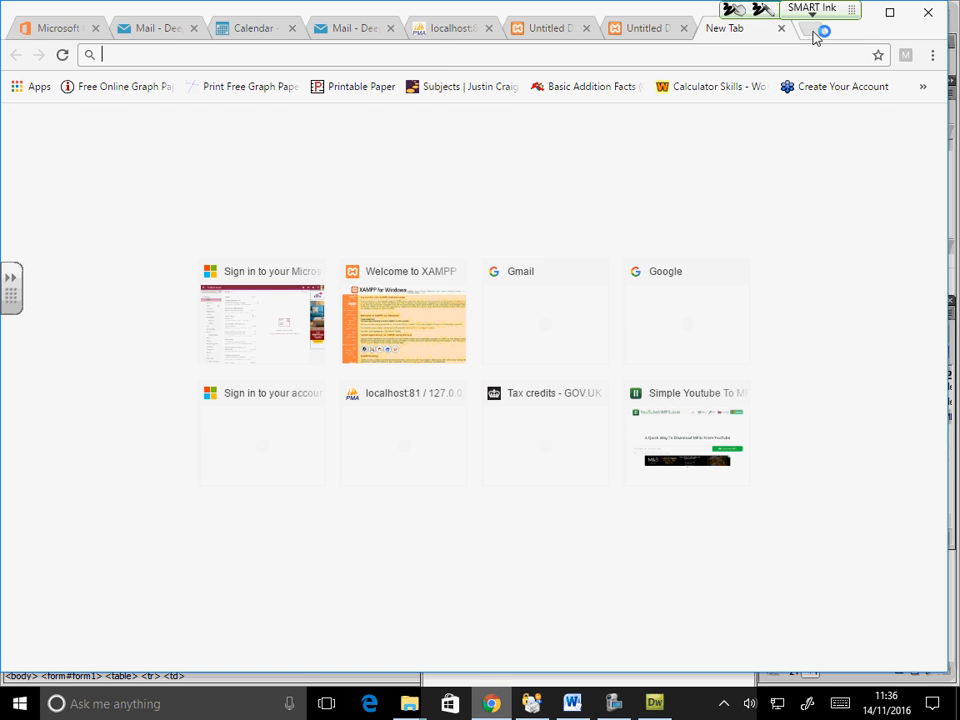
type("your")
key("BackSpace")
type("t")
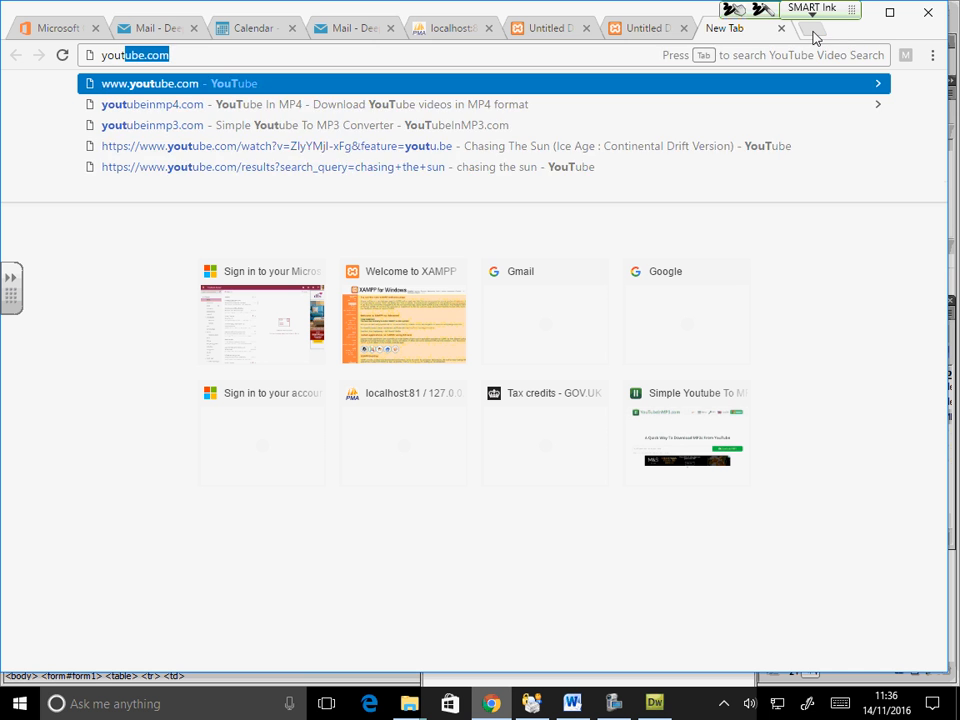
type("ube")
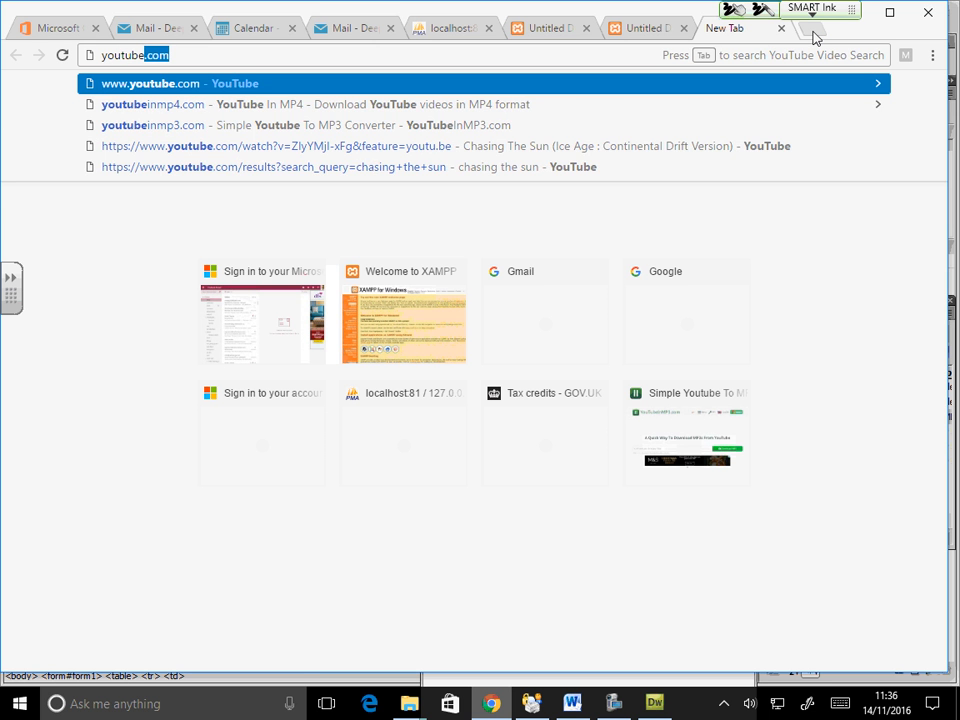
type(".com")
key("Return")
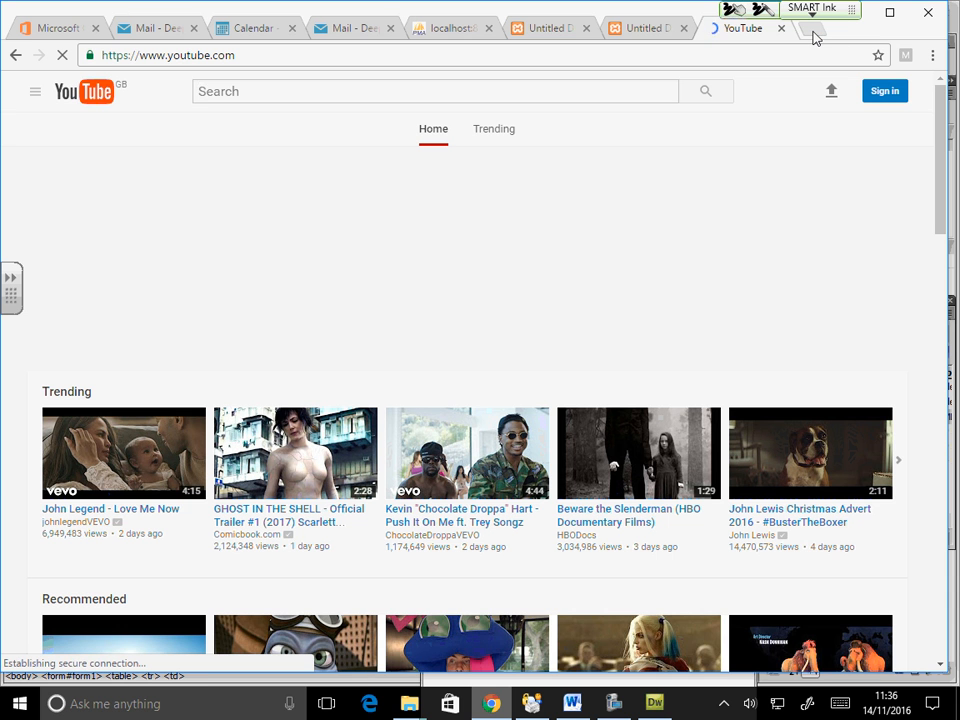
type("chasing the sun")
key("Return")
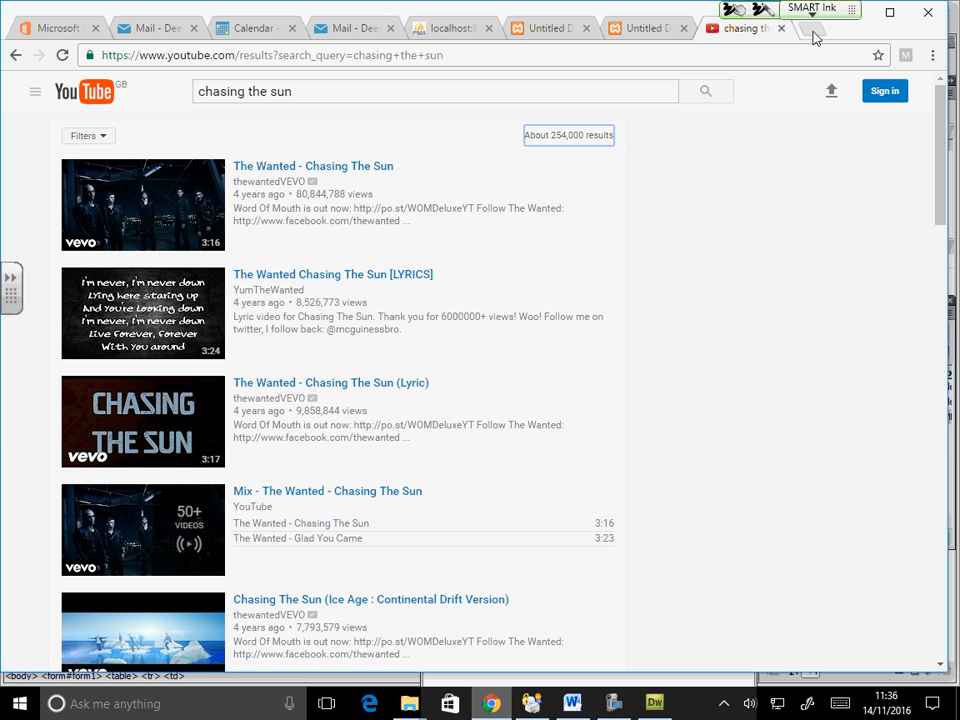
- Open the Chasing The Sun (Ice Age : Continental Drift Version) video and pause its playback
scroll(214, 435, "down", 3)
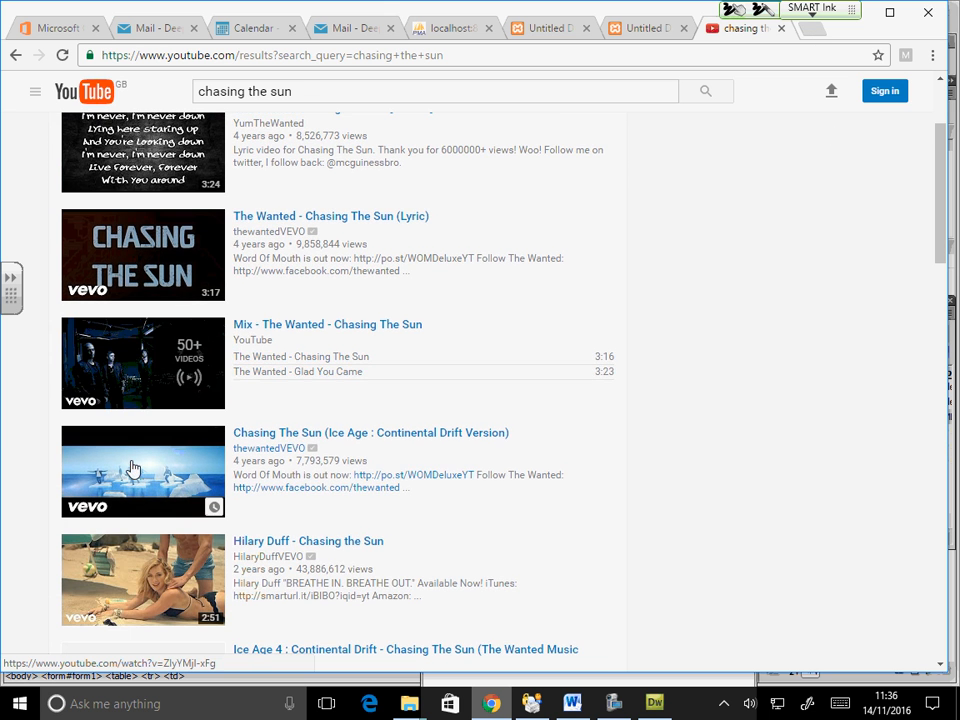
left_click(124, 466)
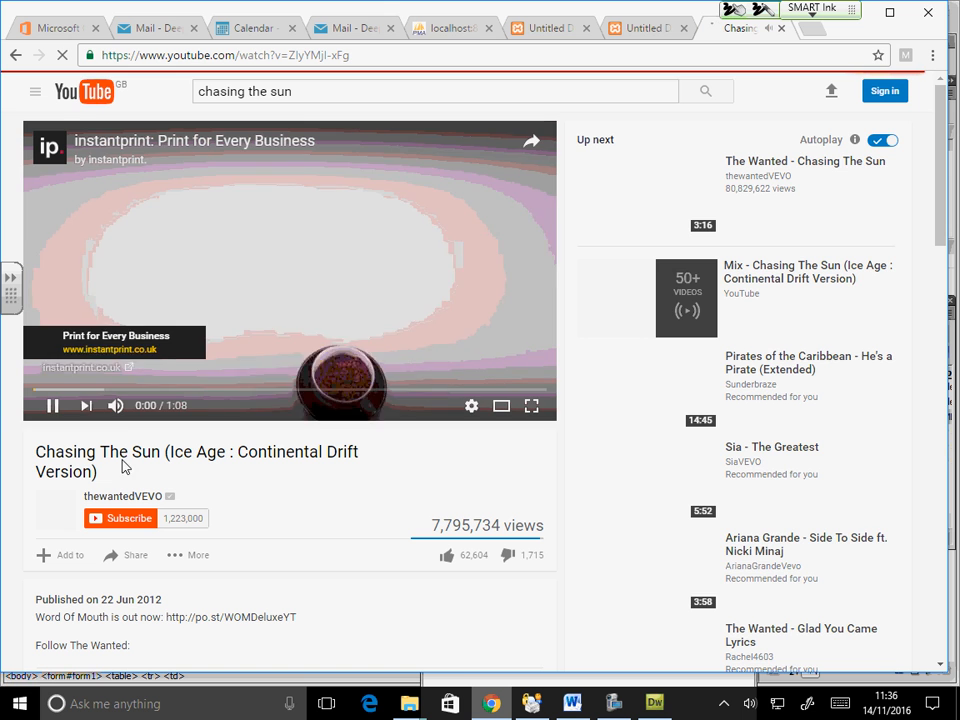
left_click(50, 408)
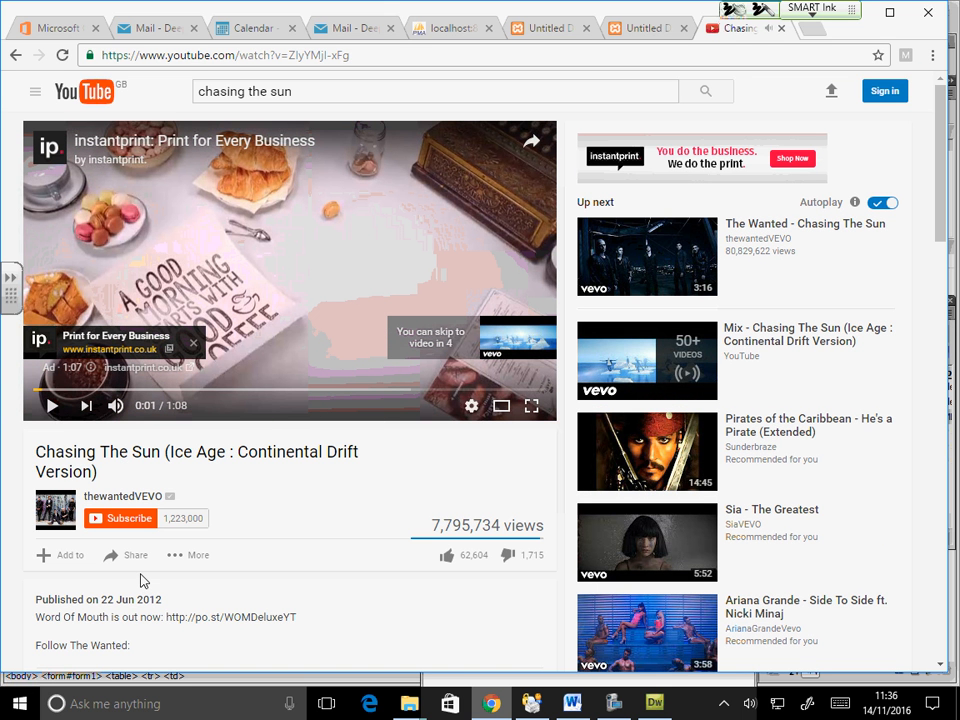
- Show the video's embed code and select only the URL inside its src attribute
left_click(121, 556)
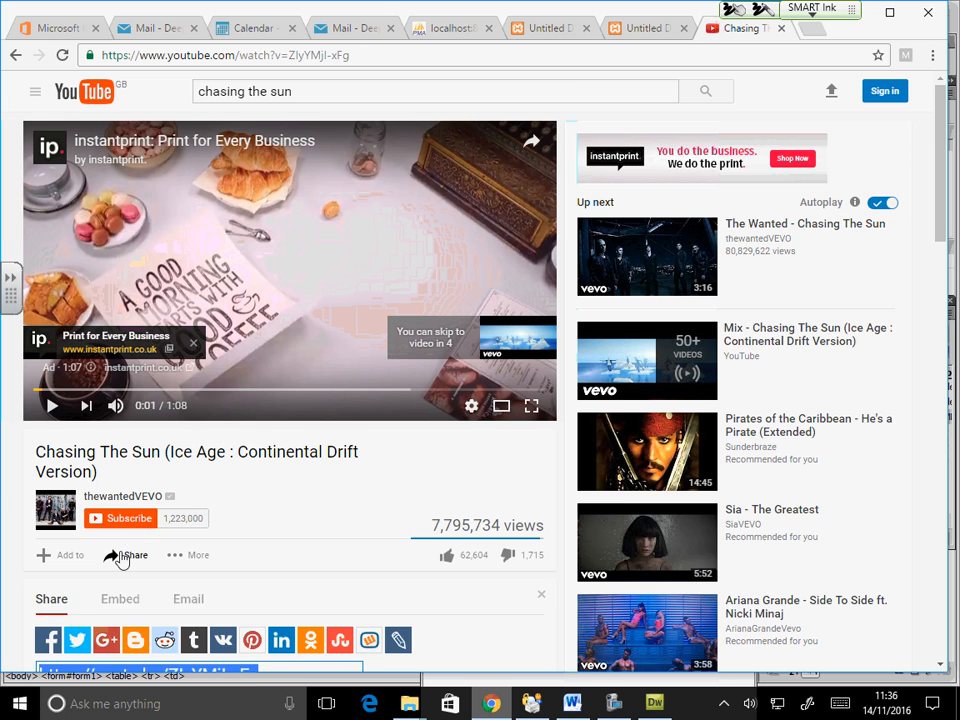
scroll(155, 540, "down", 3)
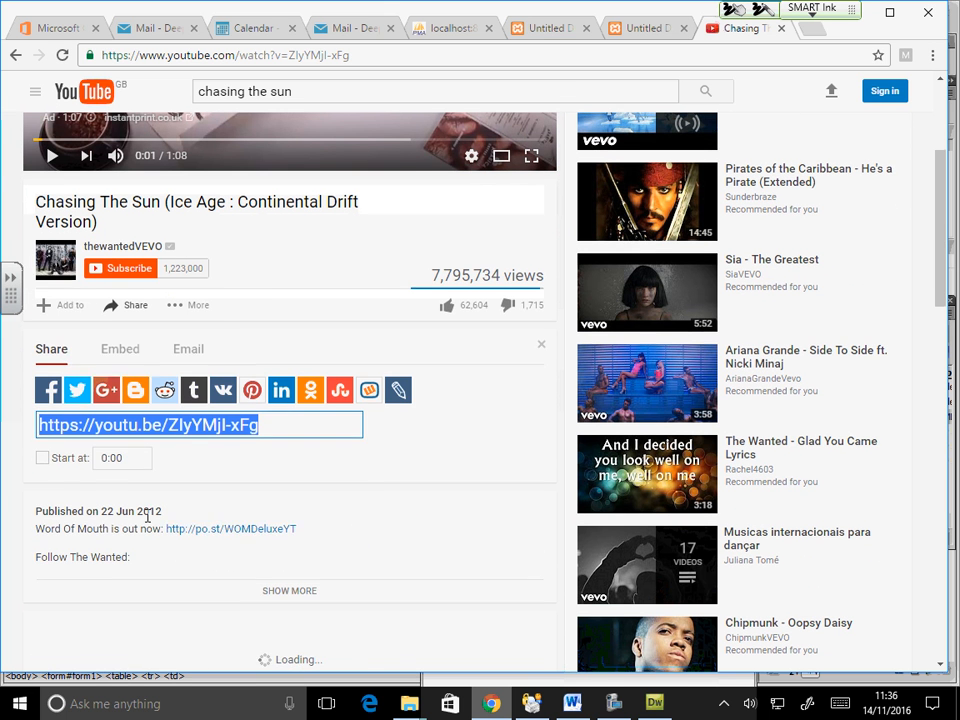
left_click(116, 352)
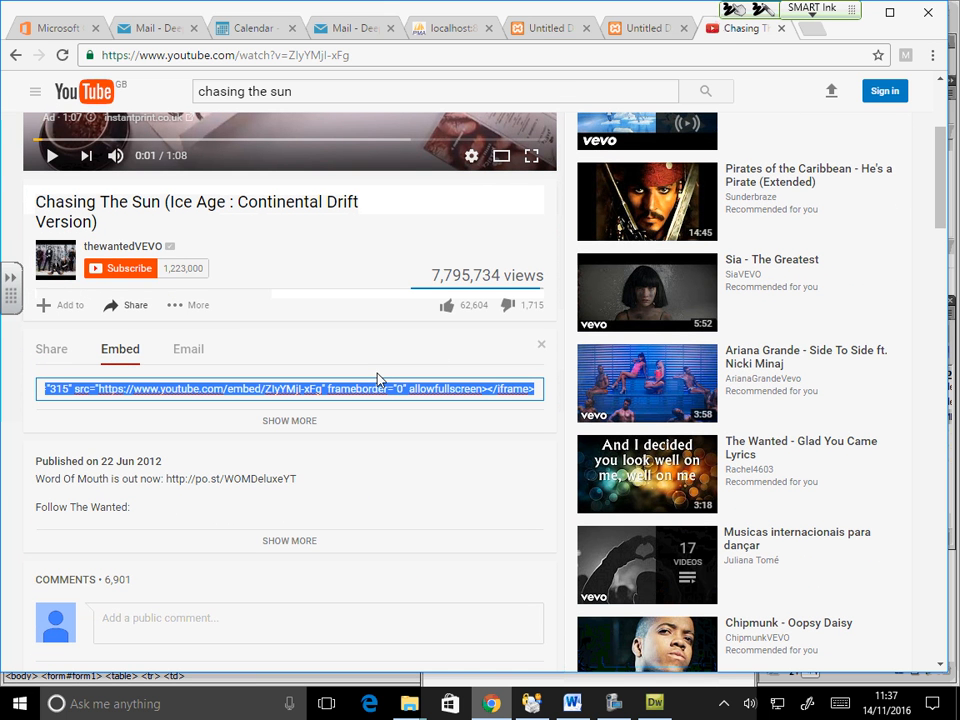
left_click(264, 388)
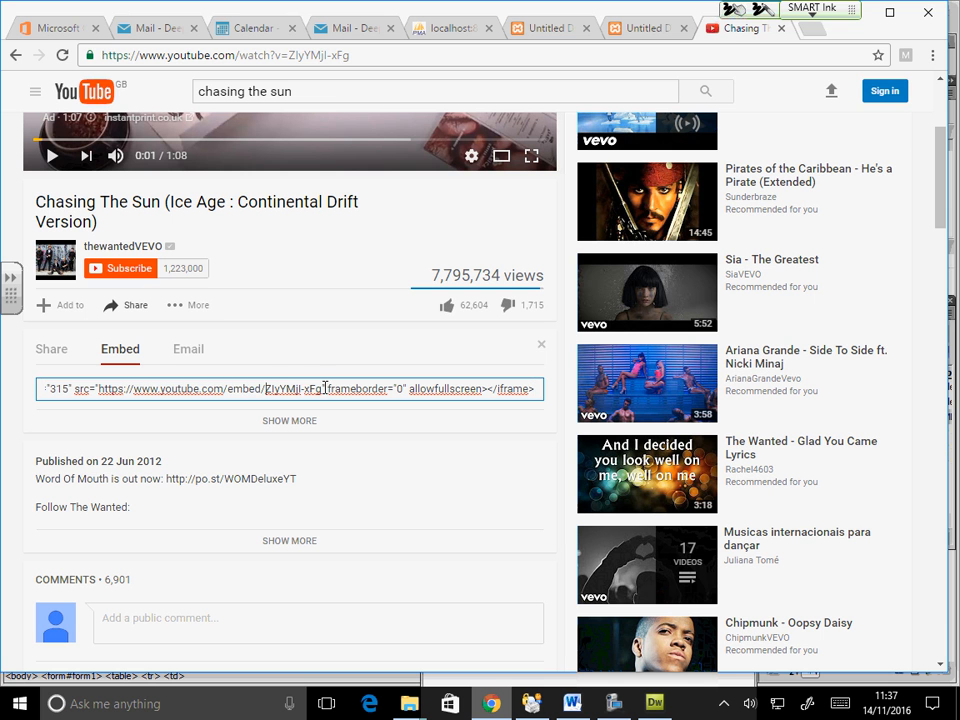
left_click_drag(323, 388, 100, 395)
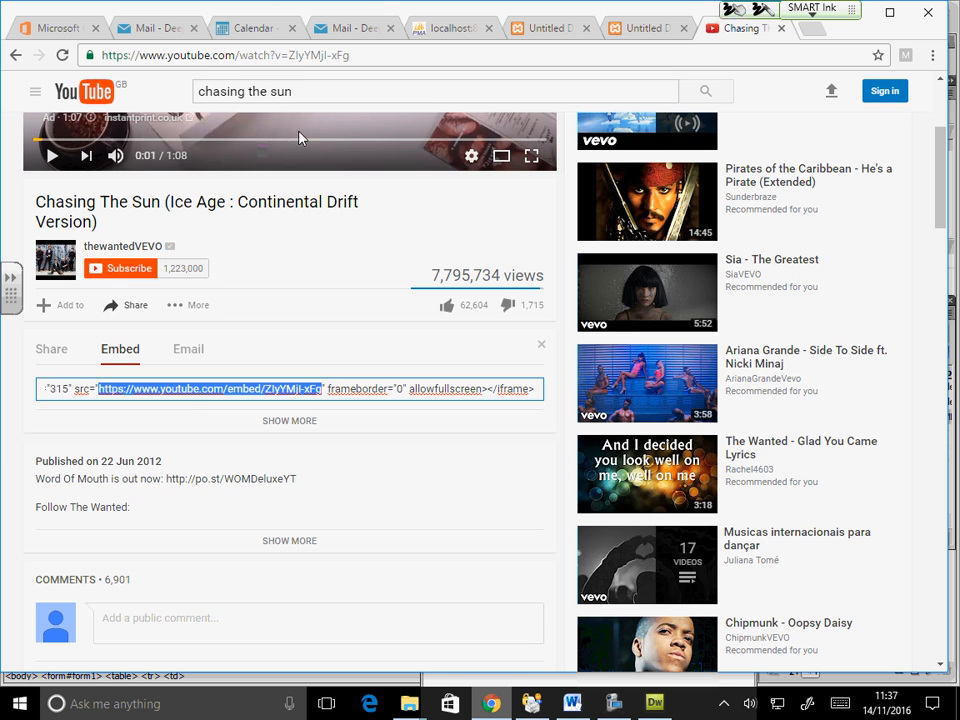
- Copy the selected embed URL into the video link field of the insertmusic.php form
key("ctrl+plus")
key("ctrl+plus")
key("ctrl+plus")
key("ctrl+plus")
key("ctrl+plus")
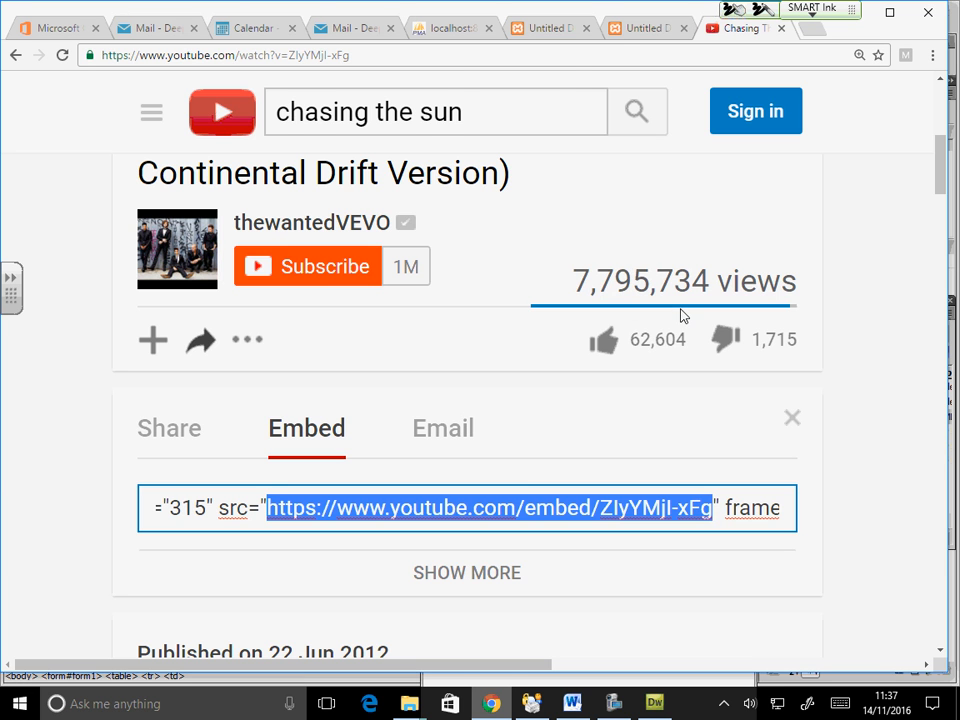
key("ctrl+shift+Tab")
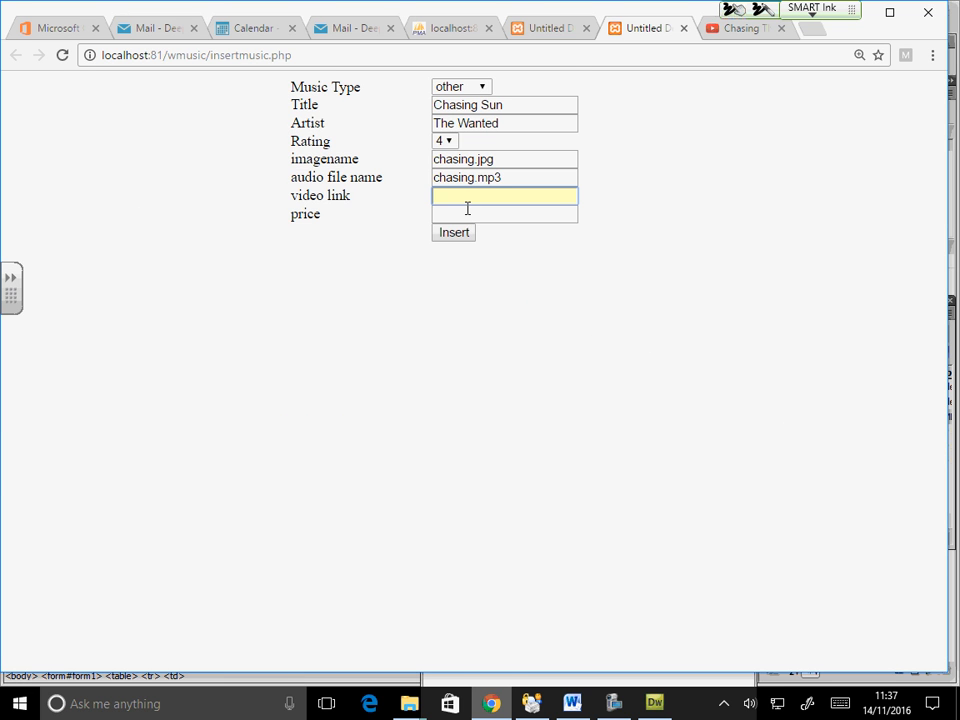
key("ctrl+v")
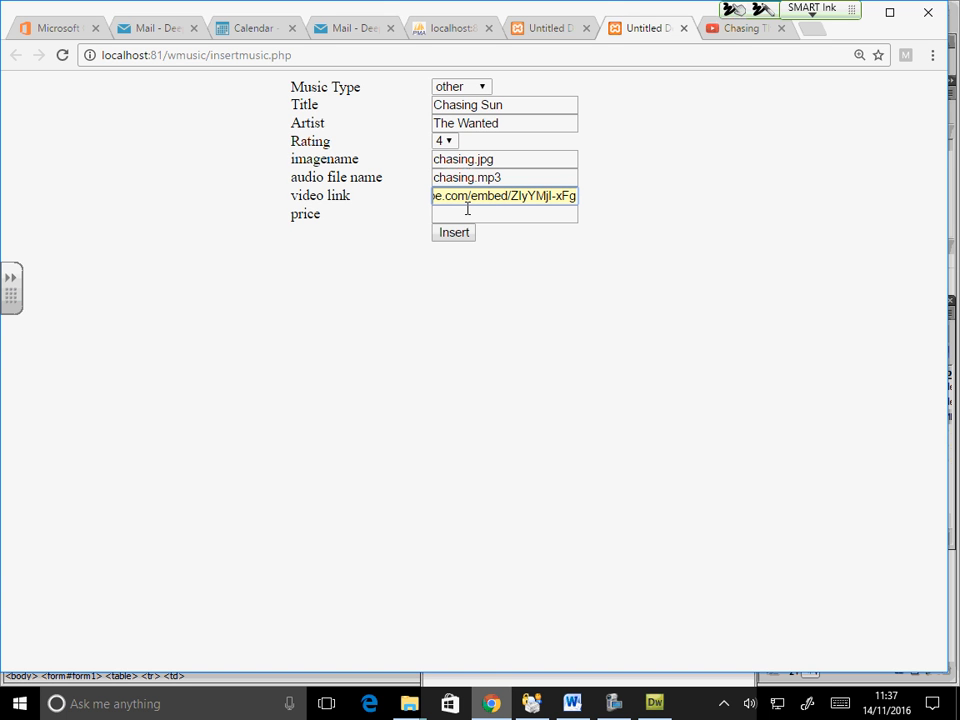
- Review the video's embed code once more, set the form's price to 10 and submit the form
left_click(737, 30)
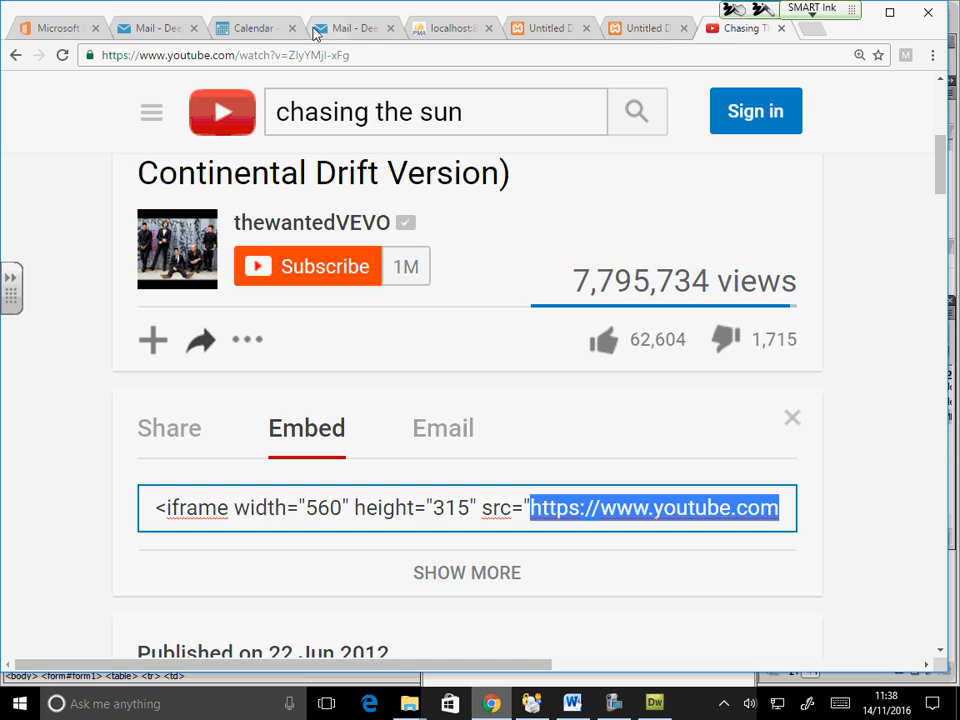
left_click(621, 32)
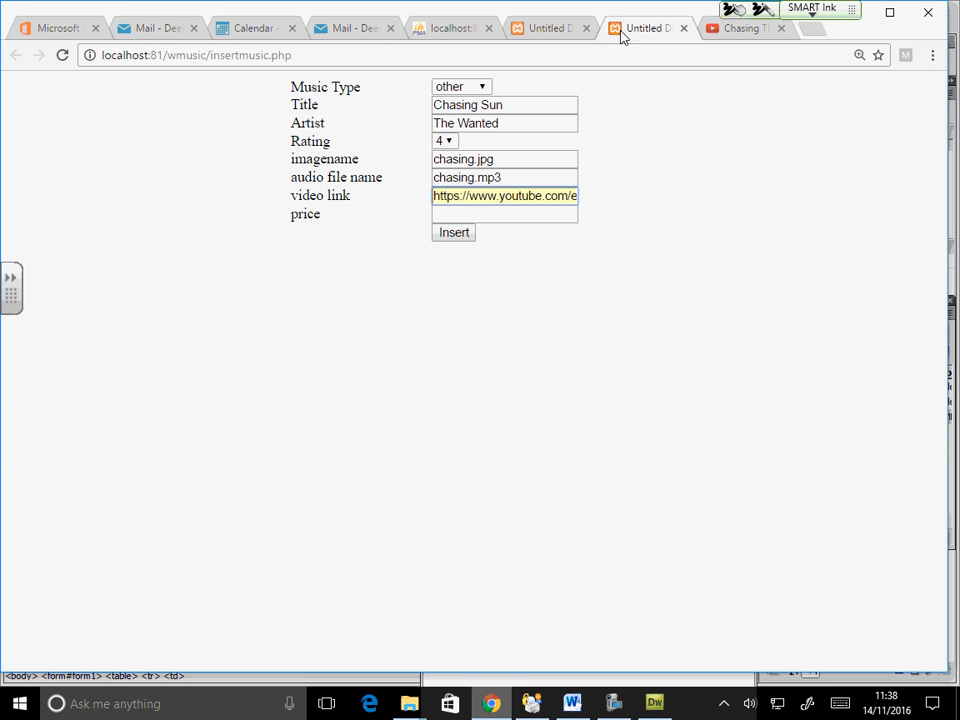
left_click(470, 218)
type("10")
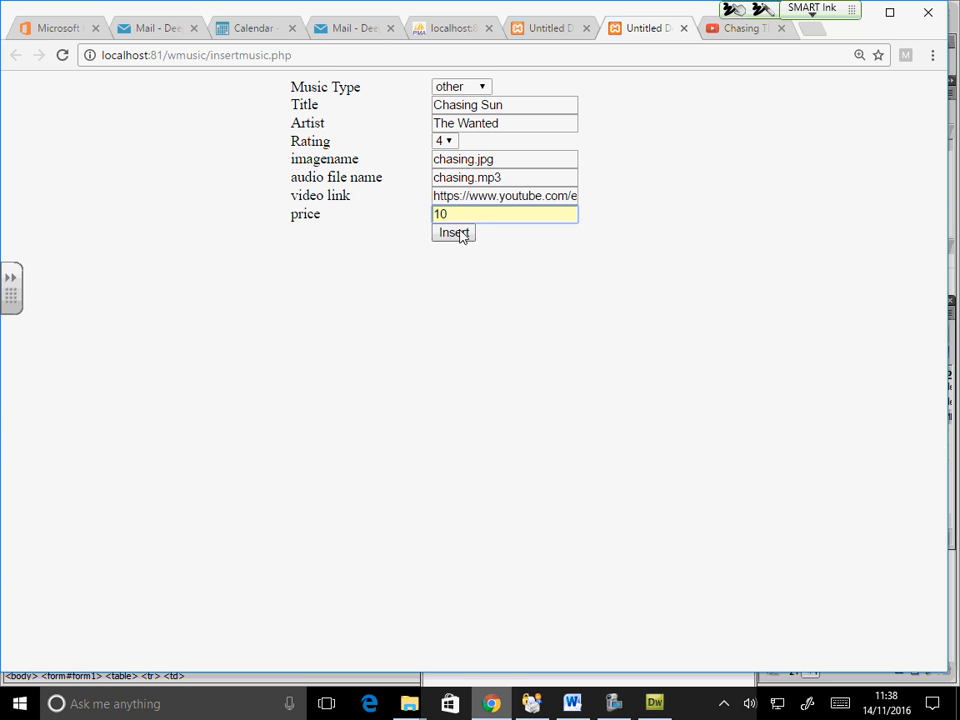
left_click(455, 233)
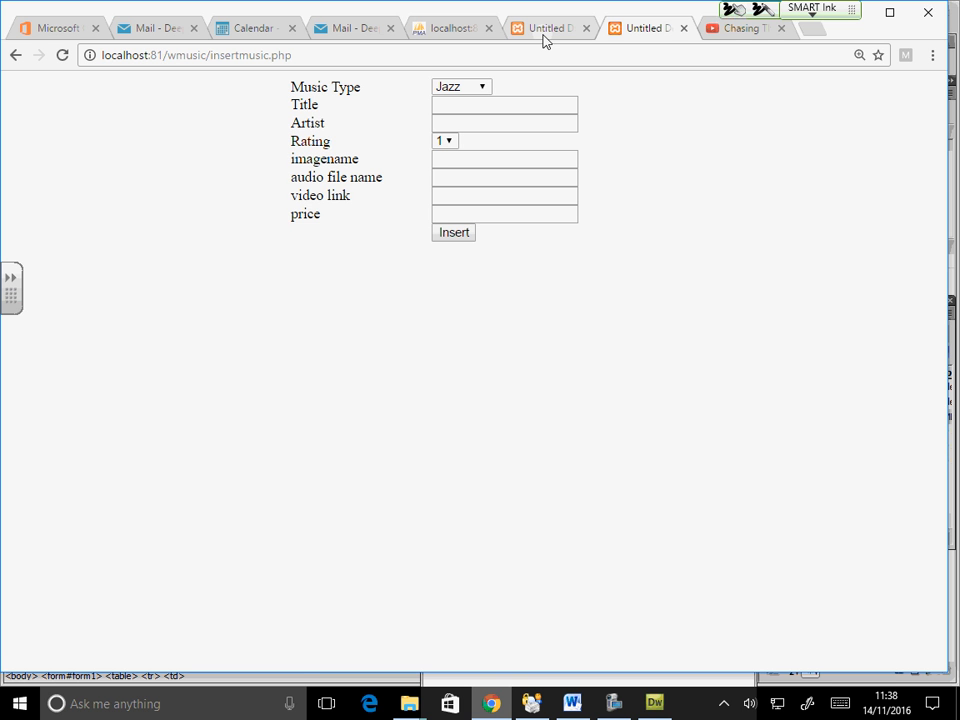
- Switch to Dreamweaver and start an Insert Record server behavior for insertmusic.php
left_click(654, 703)
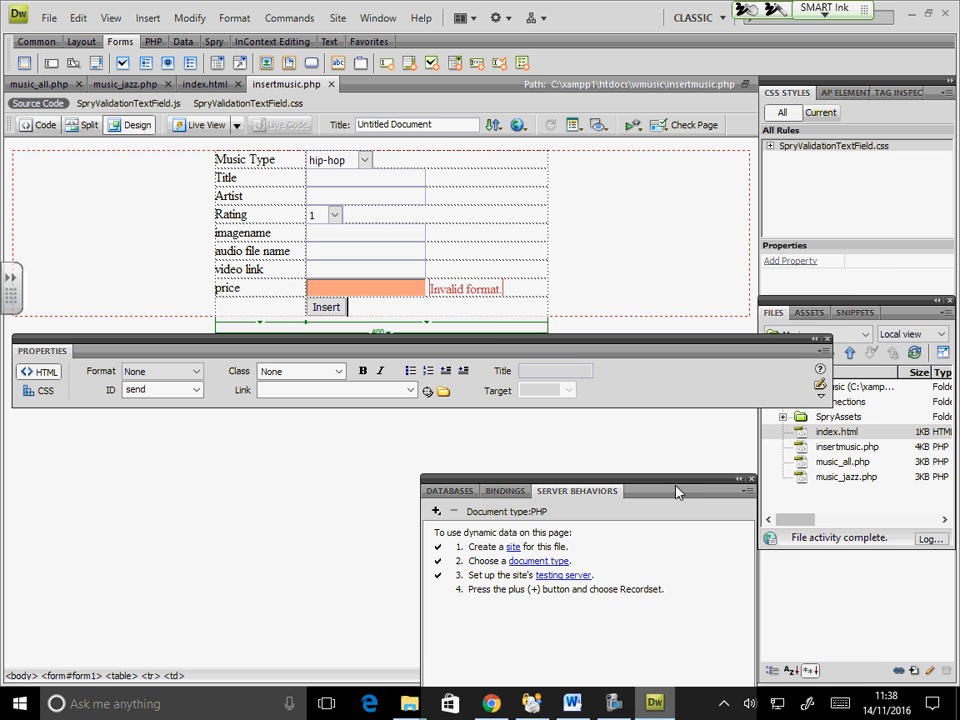
left_click_drag(677, 491, 800, 250)
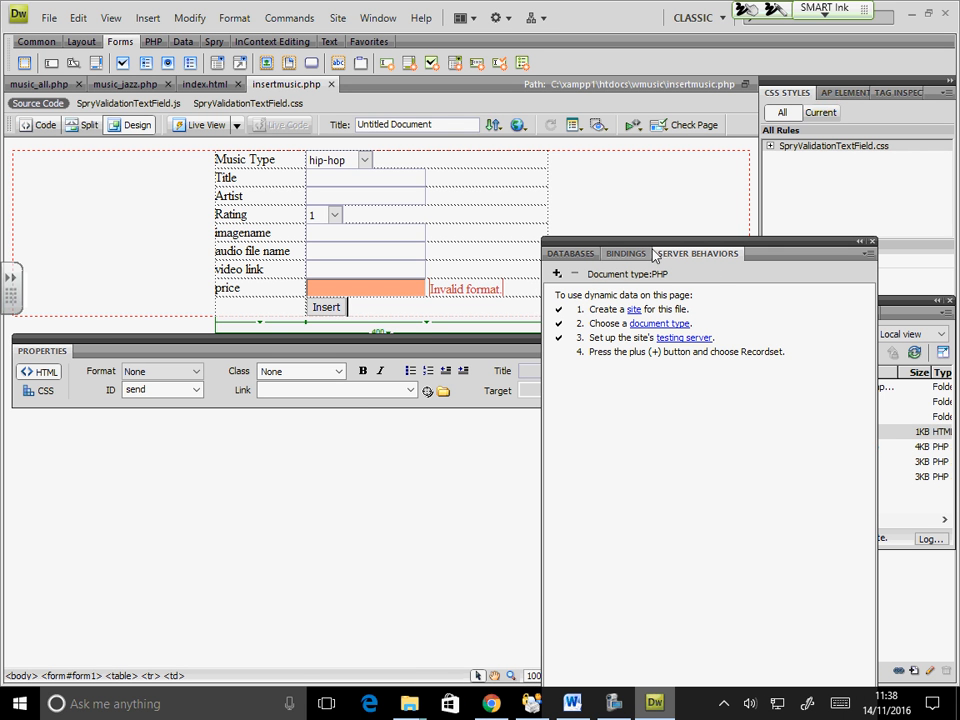
left_click(558, 274)
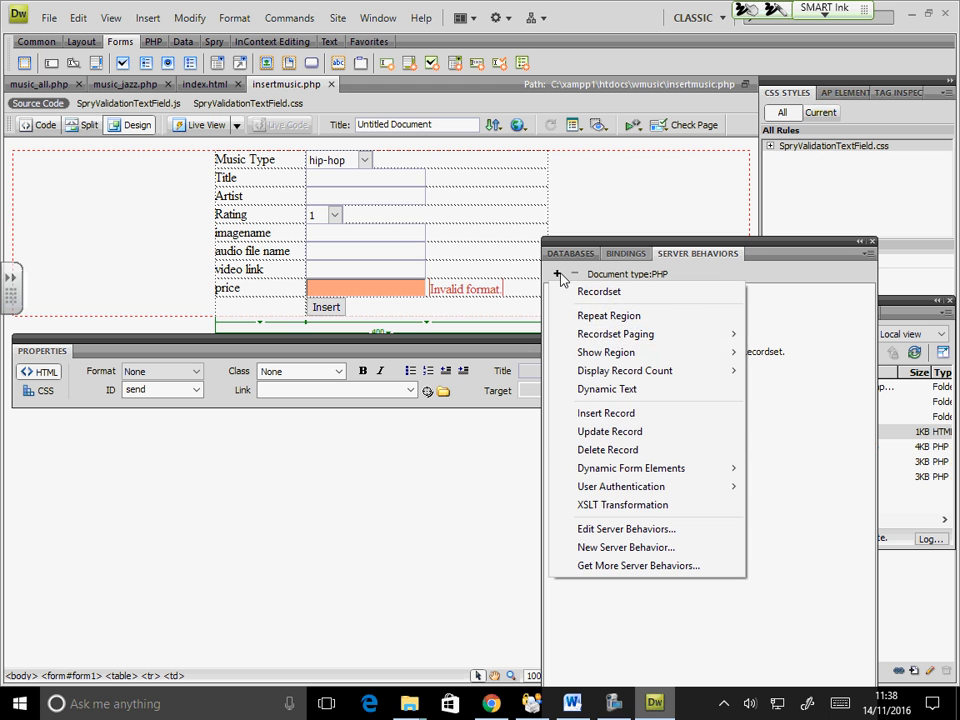
left_click(601, 414)
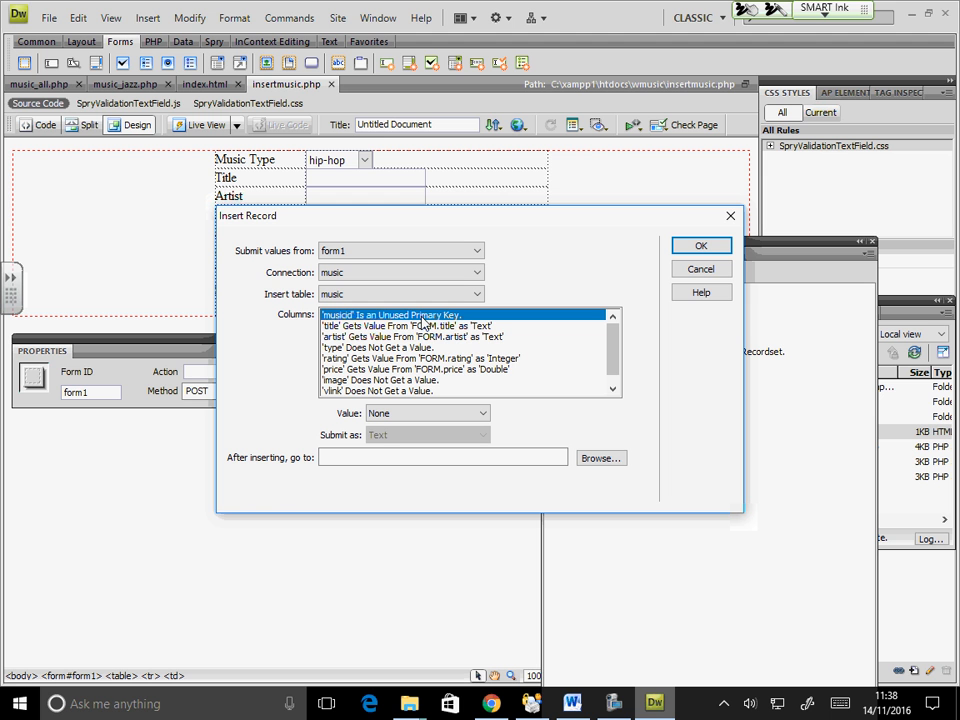
- Map the type column to FORM.tyoe, the image column to FORM.imagename and the vlink column to FORM.videolink
left_click(365, 348)
left_click(380, 413)
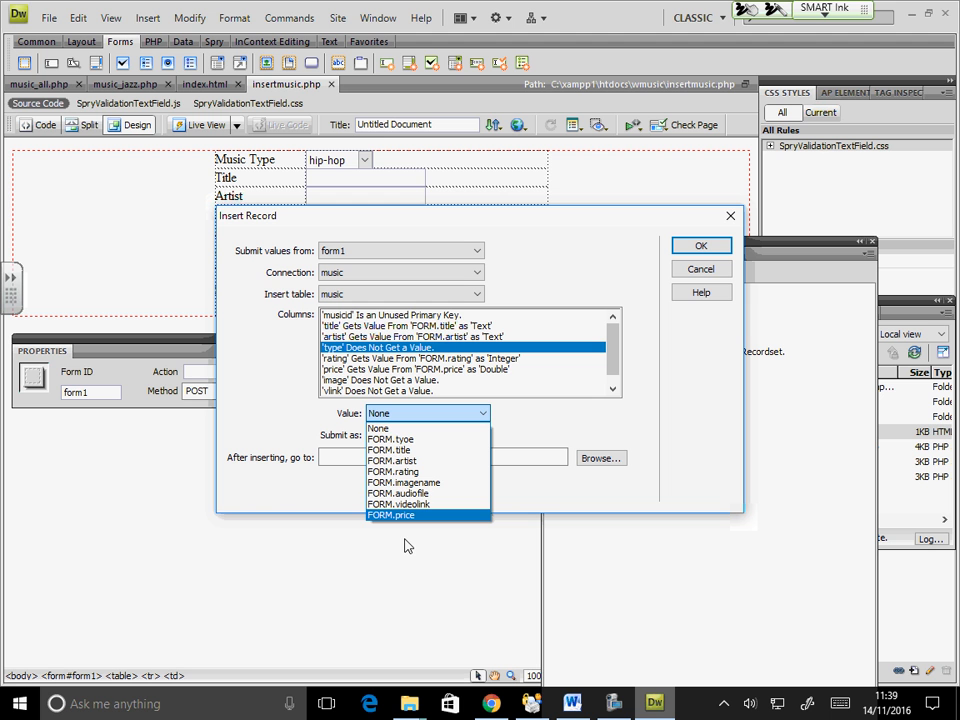
left_click(390, 439)
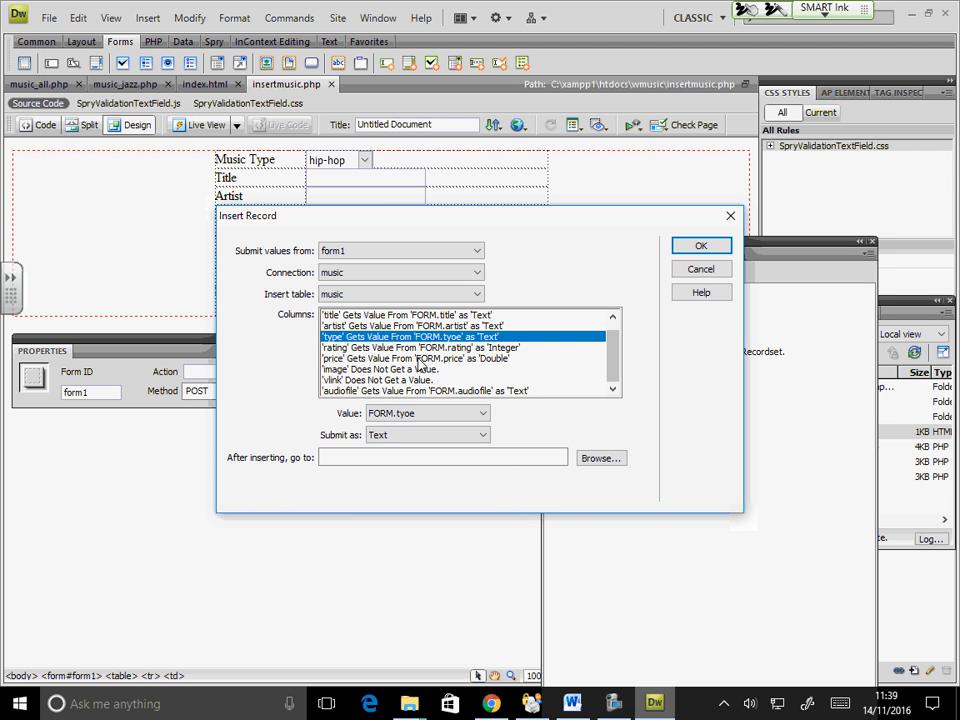
left_click(435, 369)
left_click(440, 414)
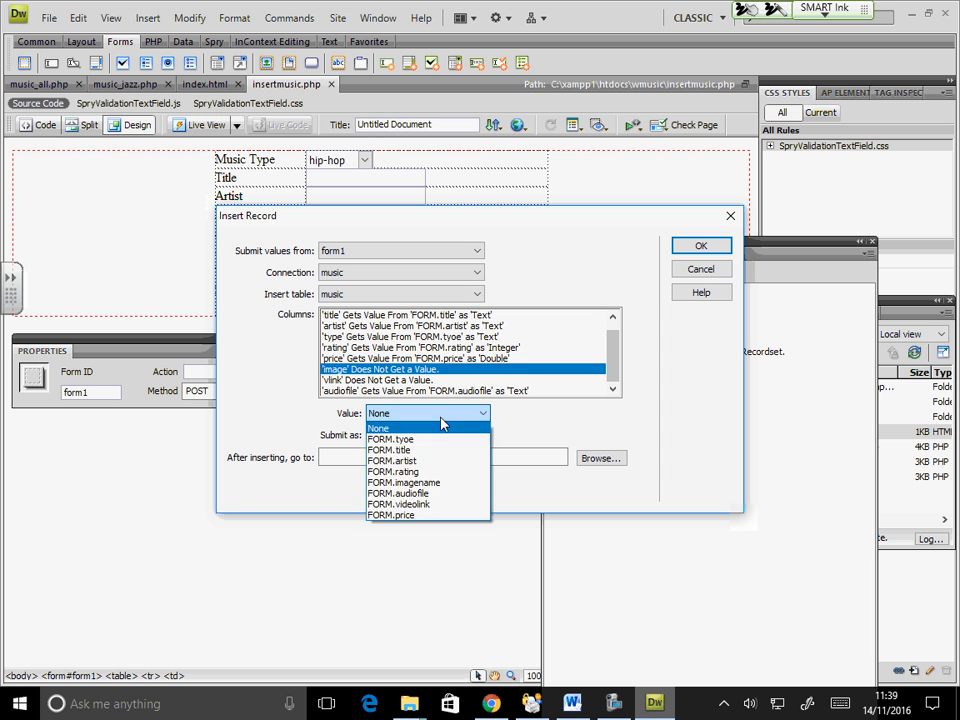
left_click(430, 481)
left_click(403, 380)
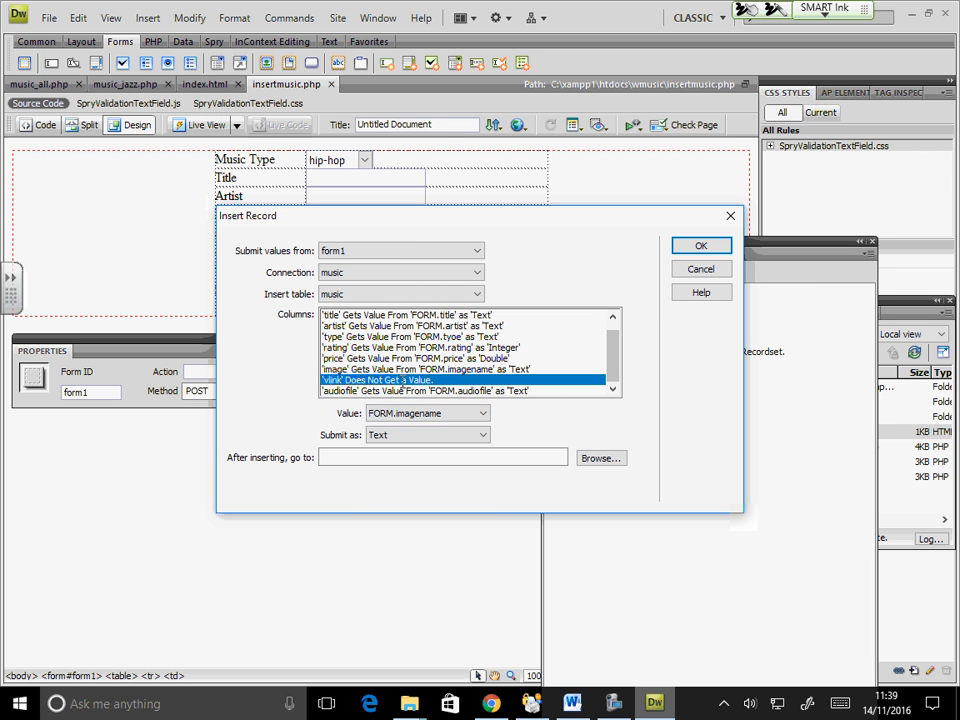
left_click(450, 414)
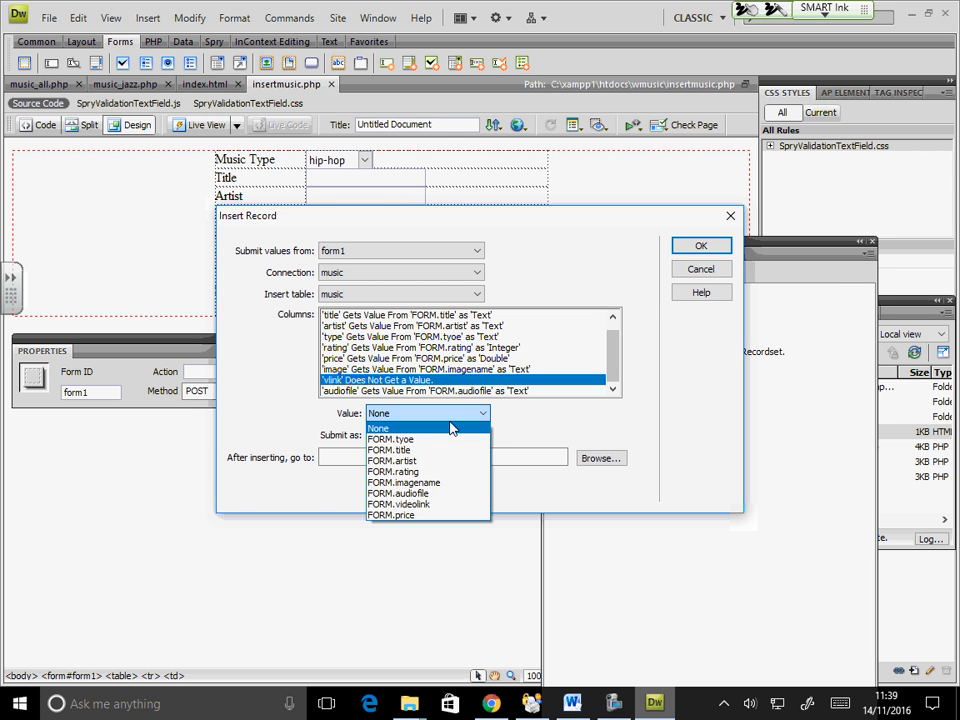
left_click(430, 504)
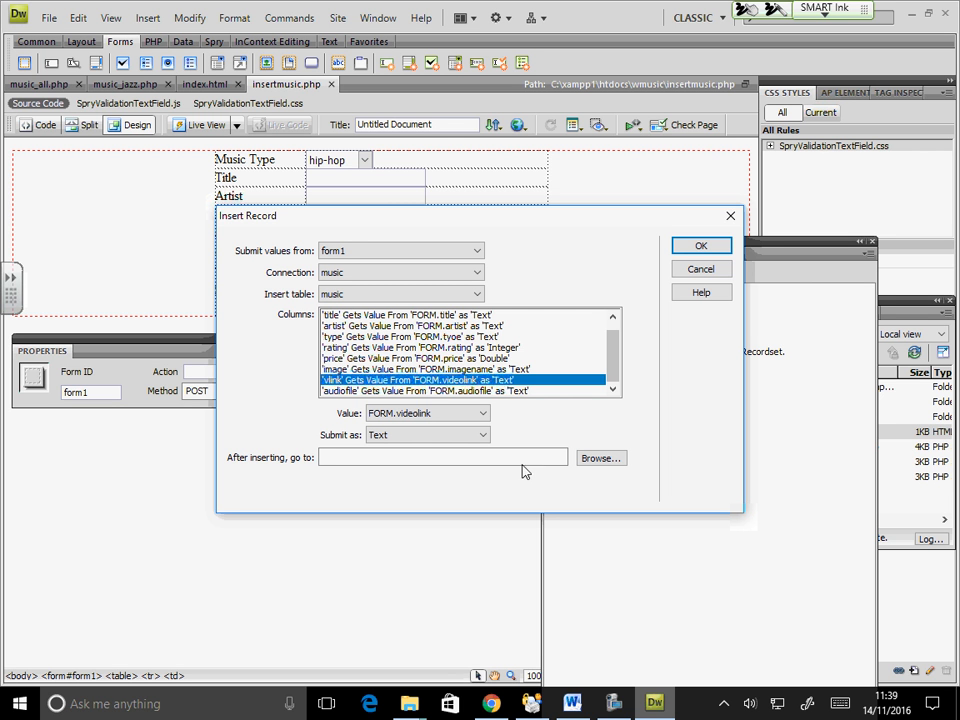
- Set music_all.php as the page to go to after inserting and apply the Insert Record behavior
left_click(605, 461)
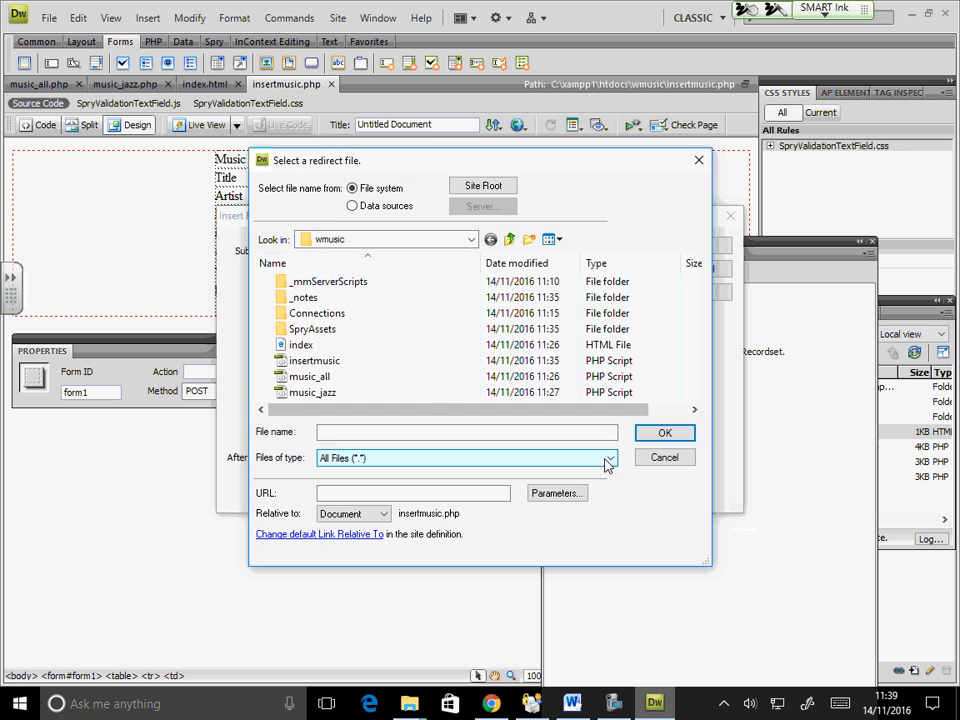
left_click(293, 379)
left_click(665, 434)
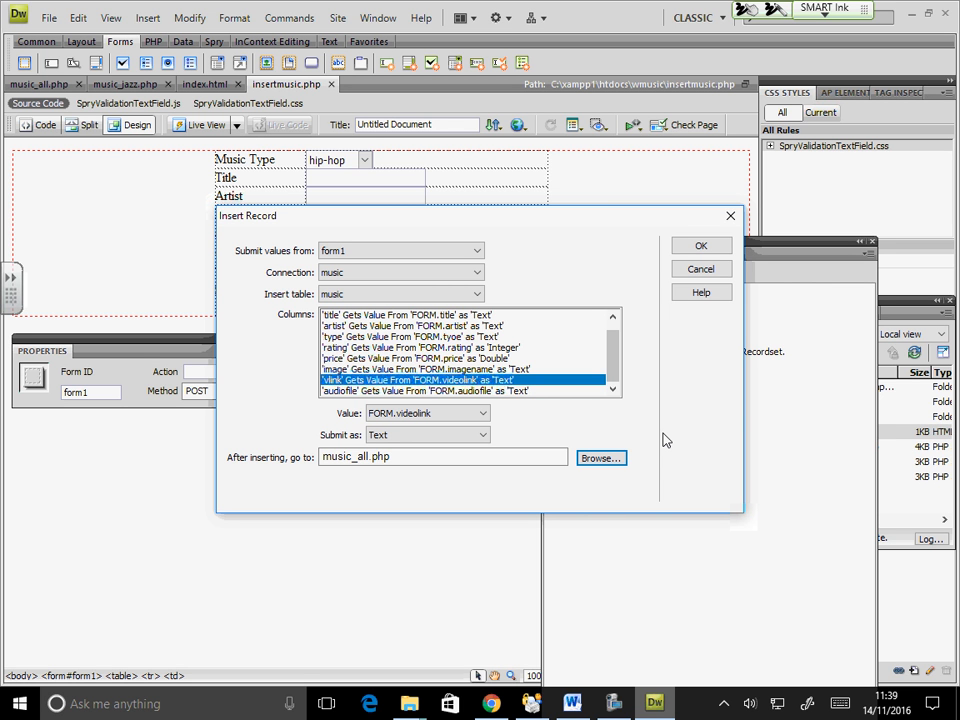
left_click(690, 248)
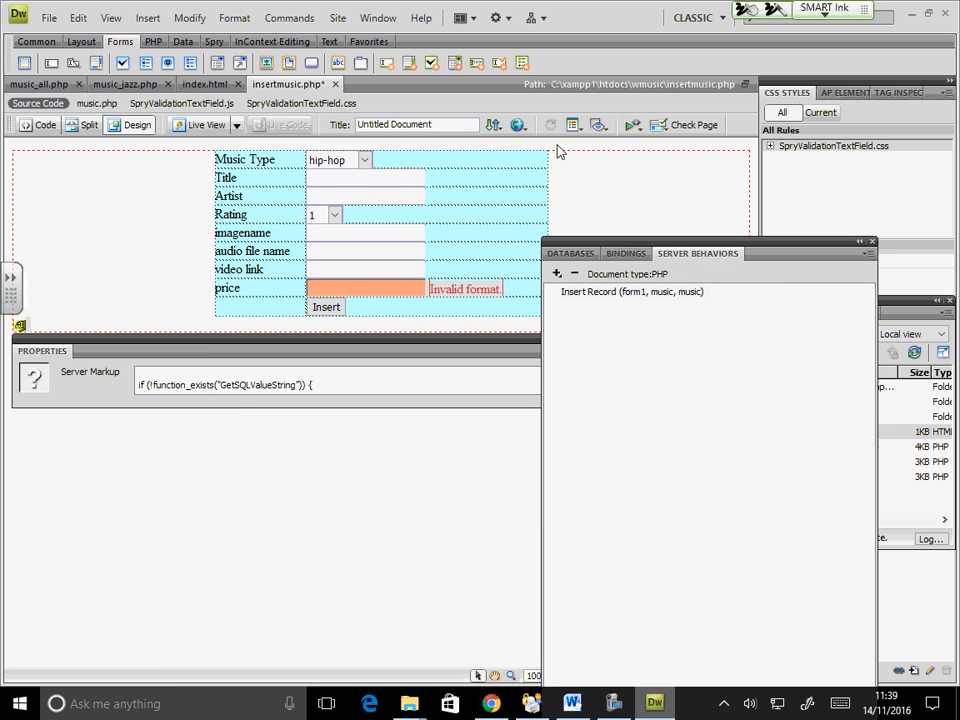
- Save all open pages and preview insertmusic.php in Chrome
left_click(45, 18)
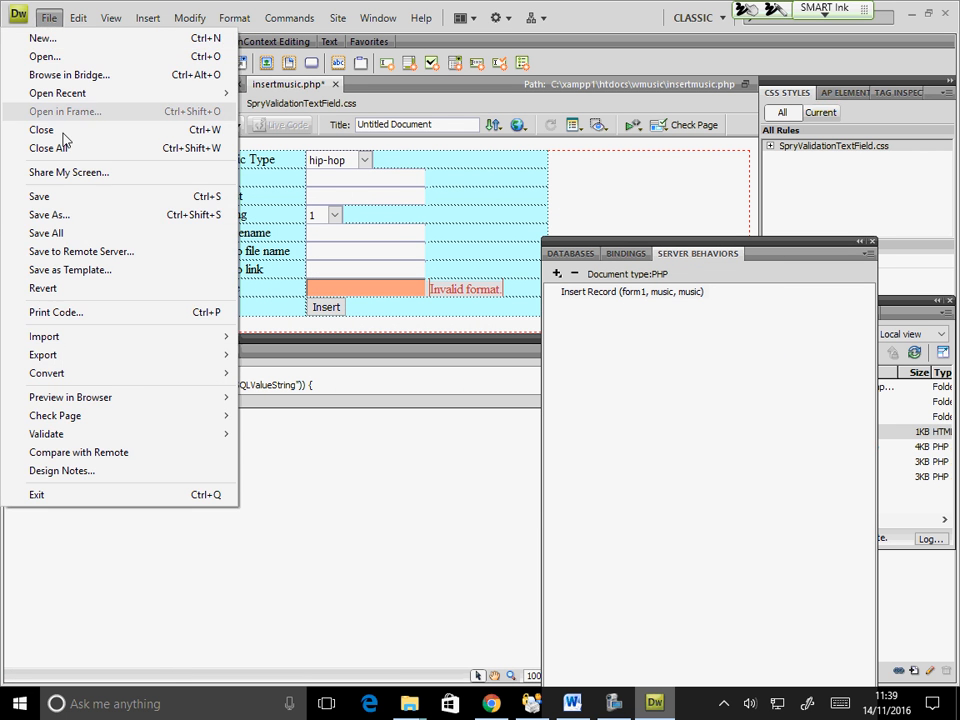
left_click(72, 233)
left_click(517, 124)
left_click(543, 148)
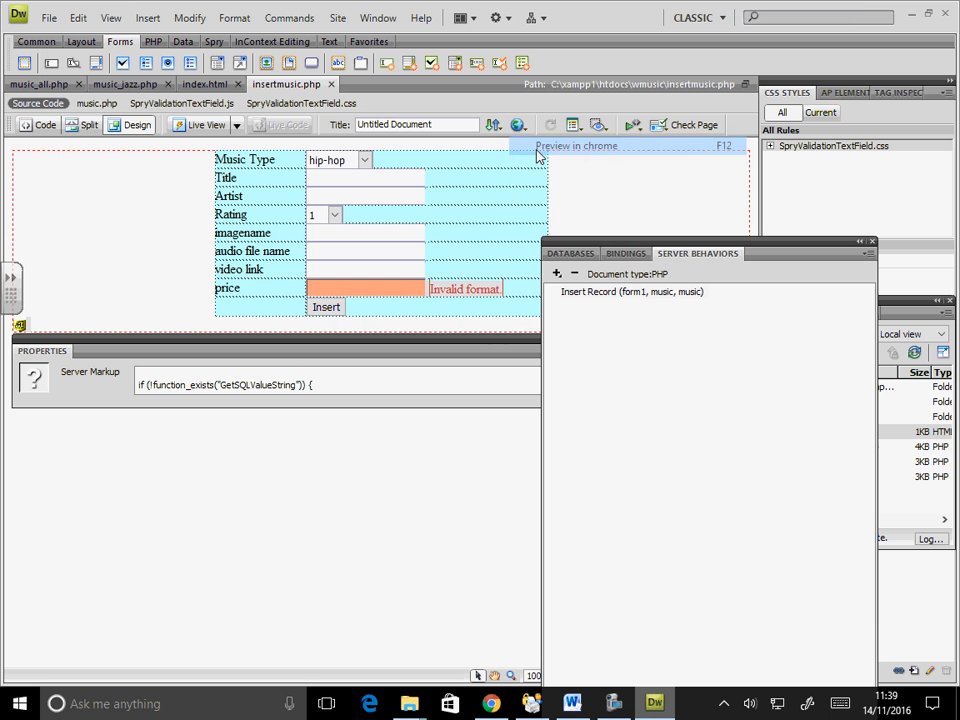
- Upload insertmusic.php together with its dependent files for the browser preview
left_click(568, 331)
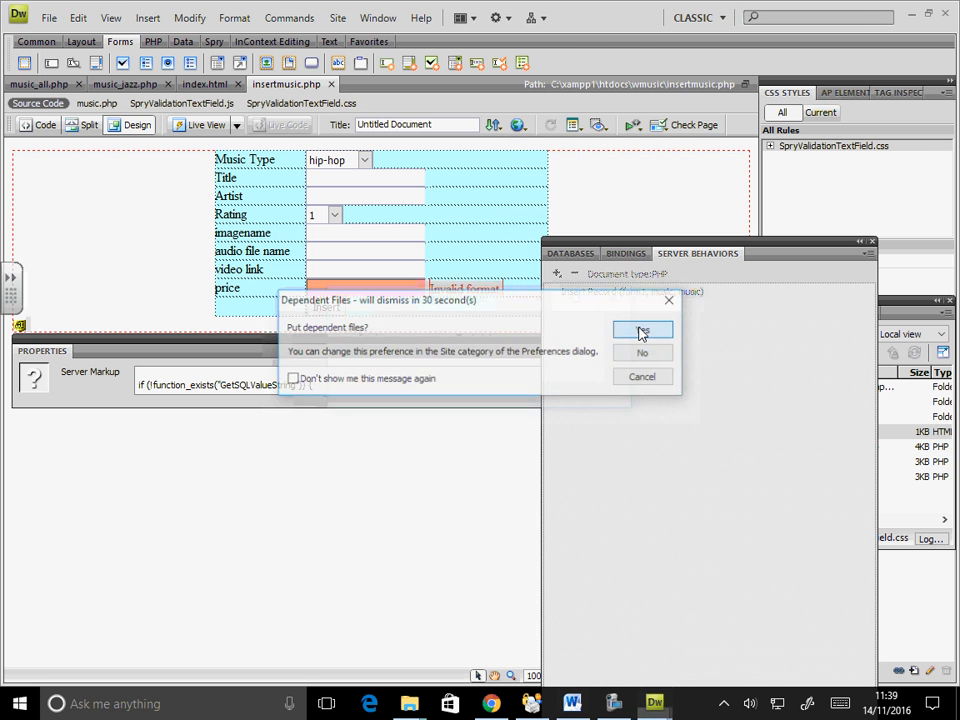
left_click(643, 331)
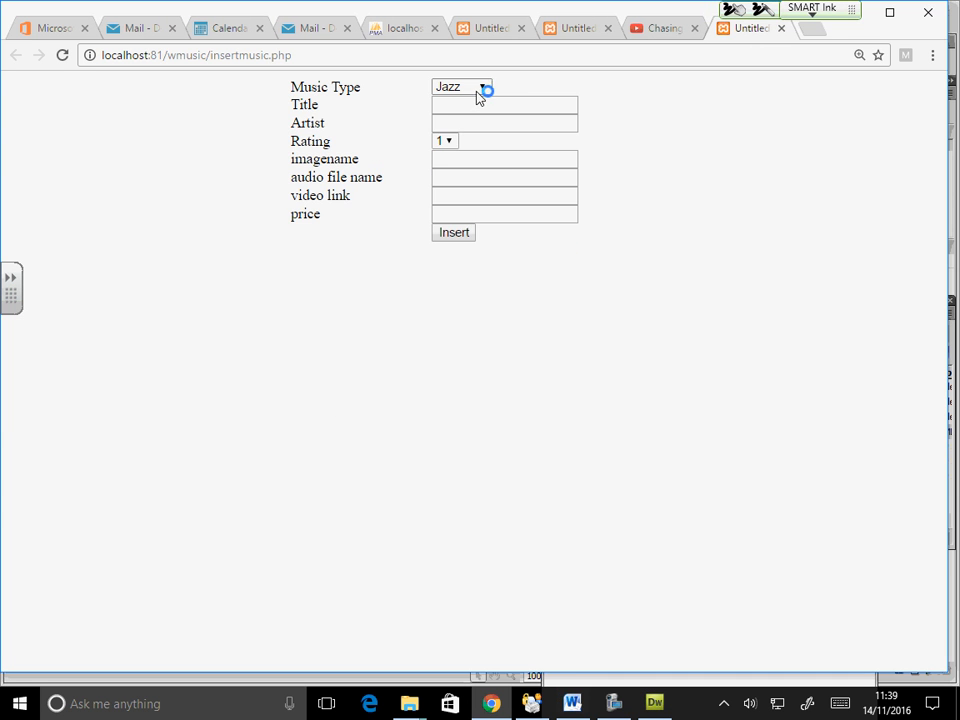
- Set the music type to other, the title to Chasing The Sun and the artist to The wanted
left_click(480, 90)
left_click(470, 165)
left_click(479, 108)
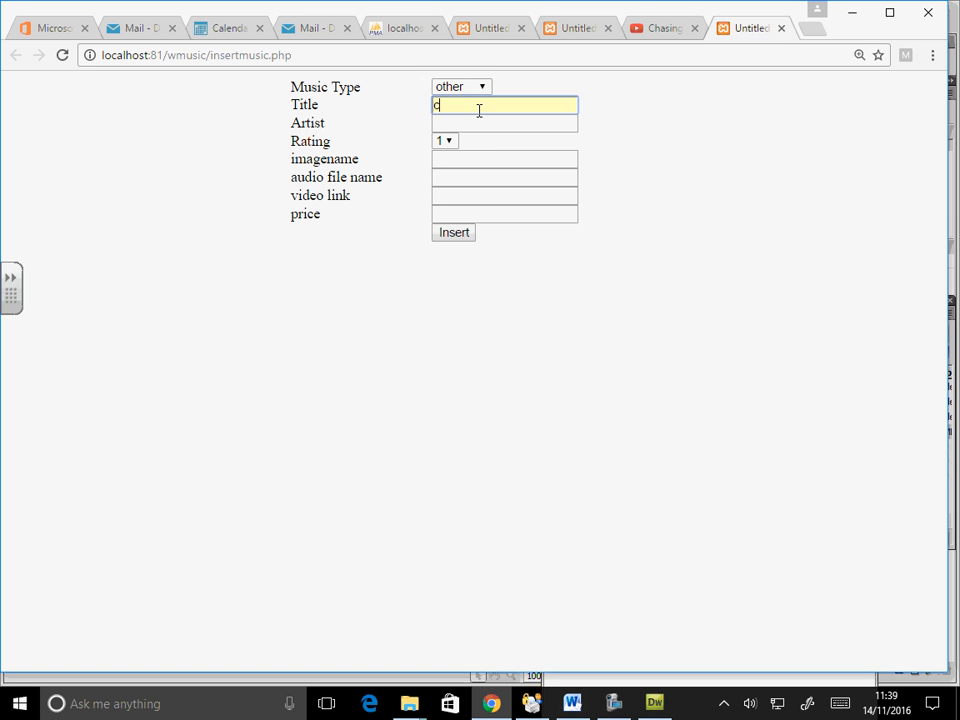
type("Chasing The Sun")
key("Tab")
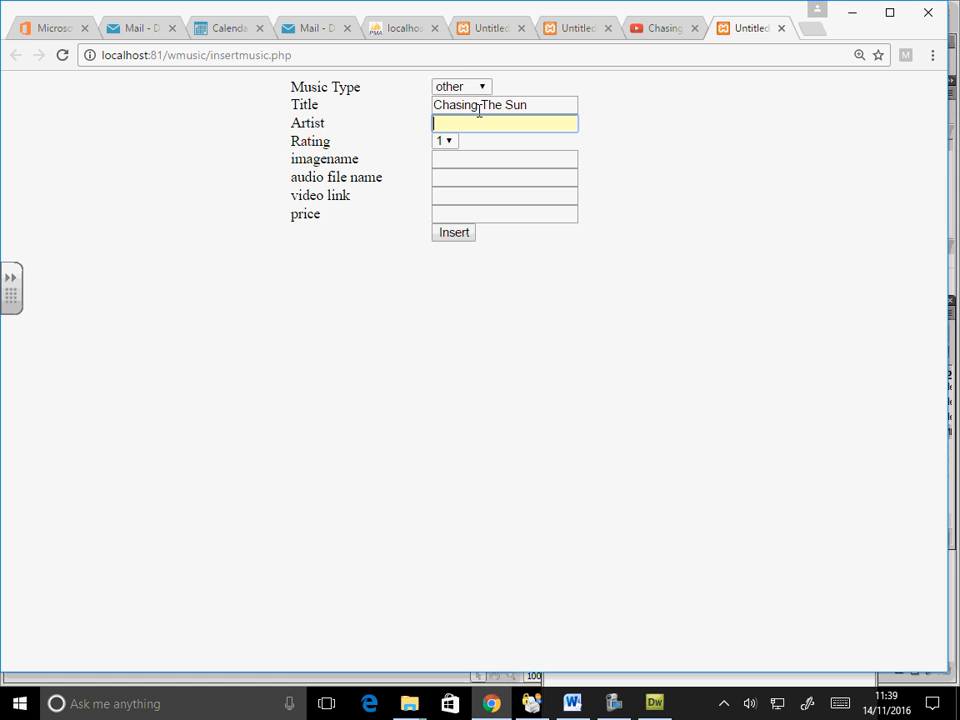
type("The wanted")
key("Tab")
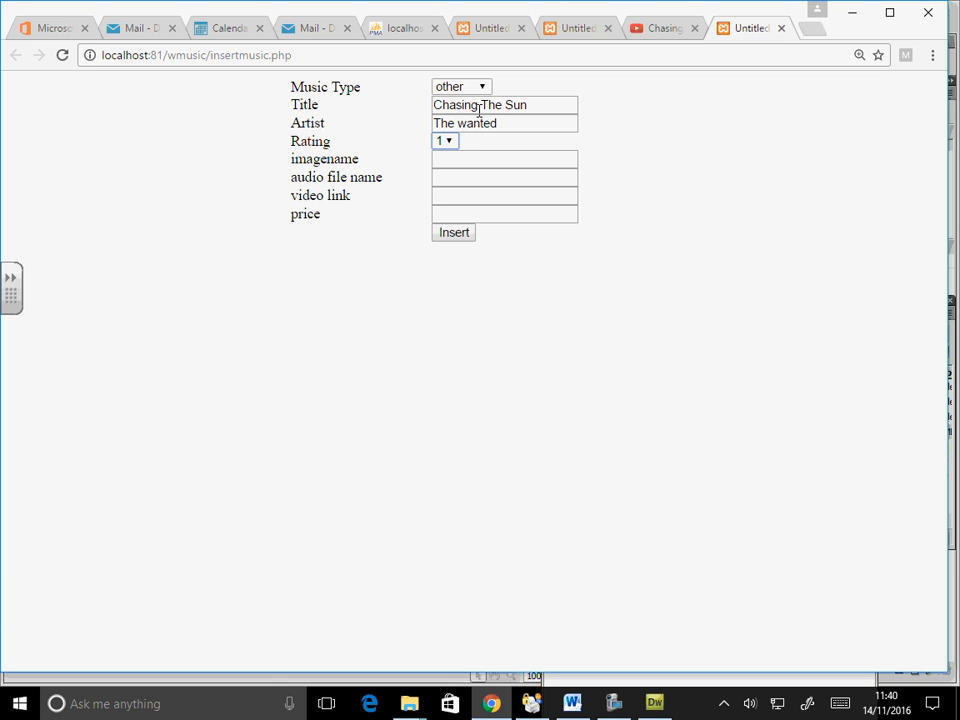
- Set the rating to 5, the image name to chasing.jpg and the audio file name to chasing.mp3
left_click(462, 163)
left_click(444, 141)
left_click(445, 217)
left_click(463, 160)
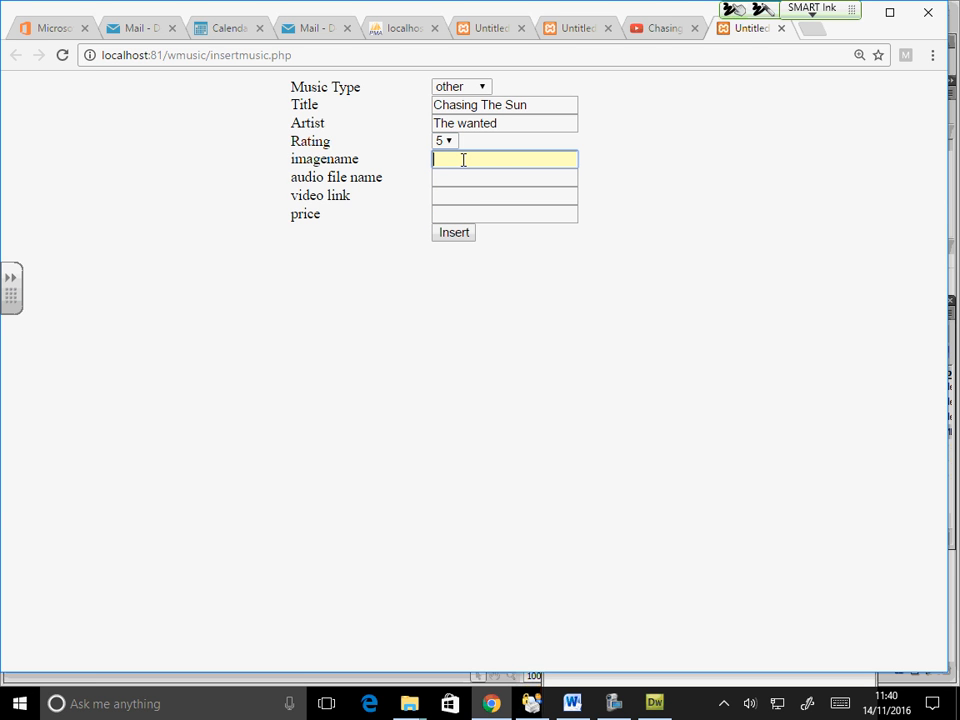
type("chasing.jpg")
key("Tab")
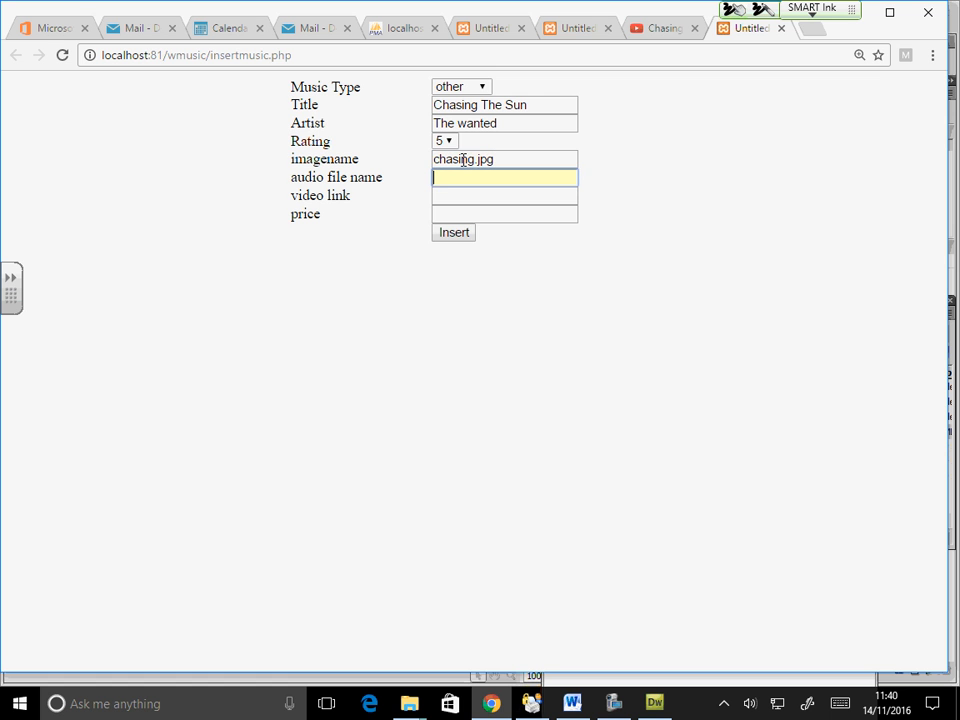
type("chasing.mp3")
key("Tab")
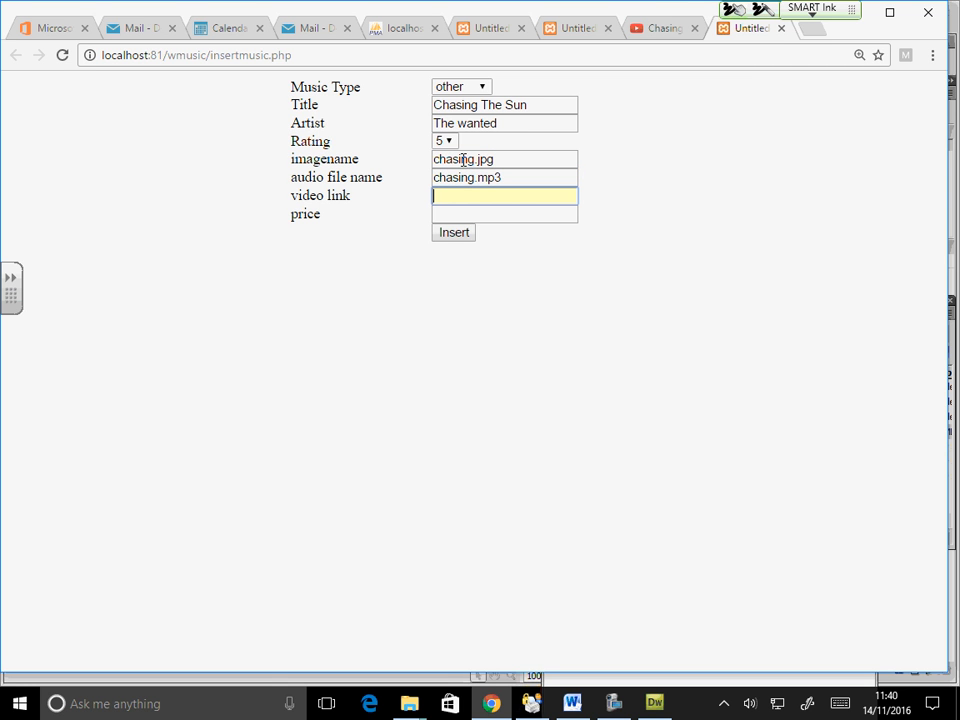
type("https://www.youtube.com/embed/ZlyYMjl-xFg")
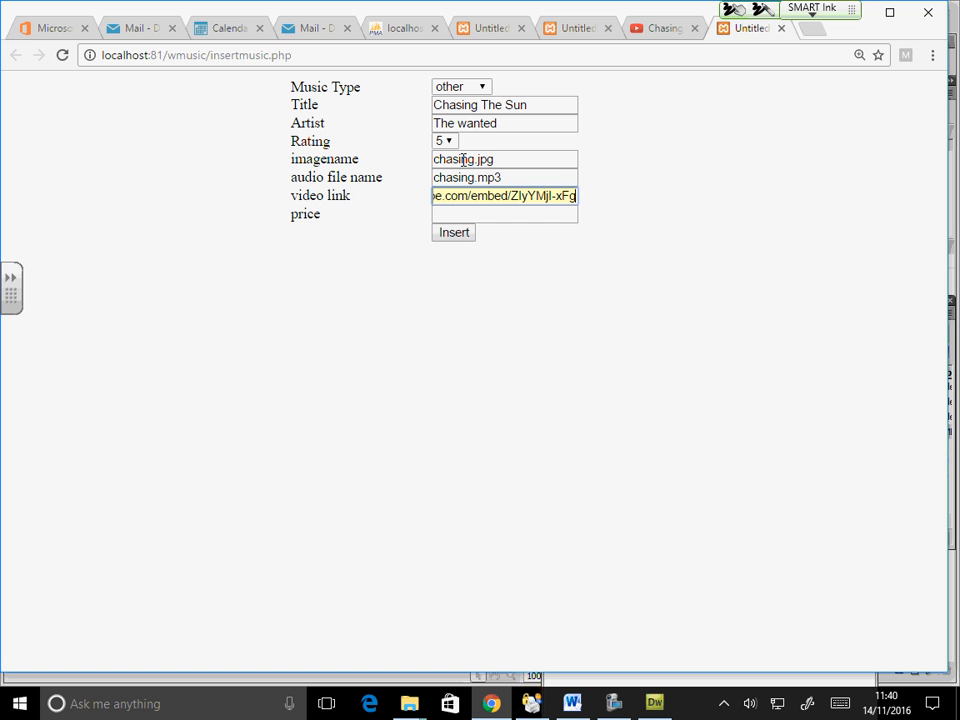
left_click(463, 214)
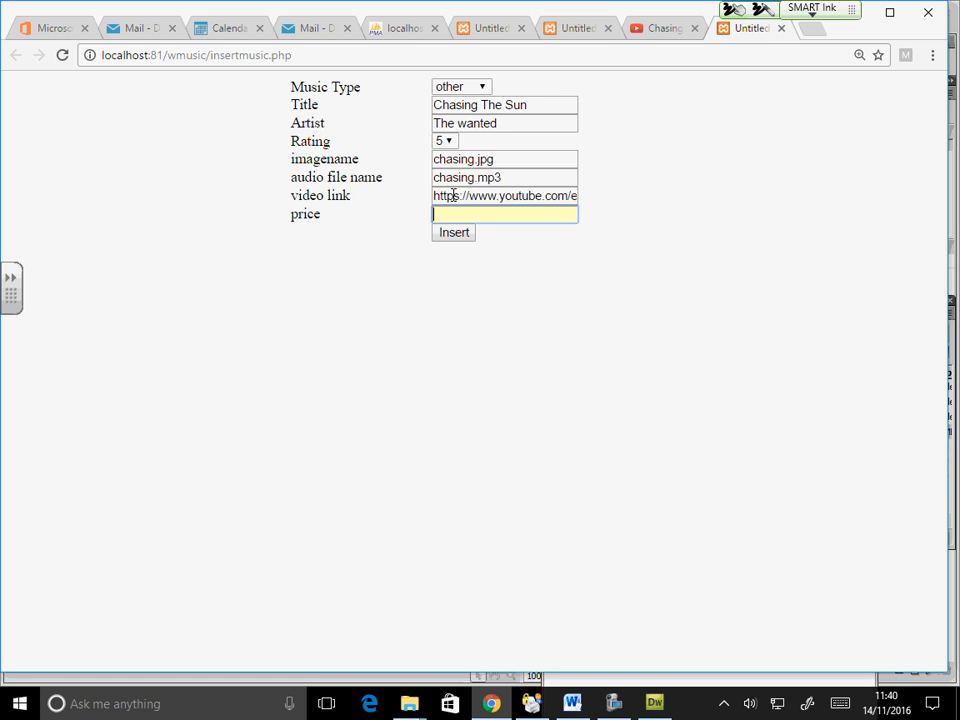
type("10")
left_click(455, 235)
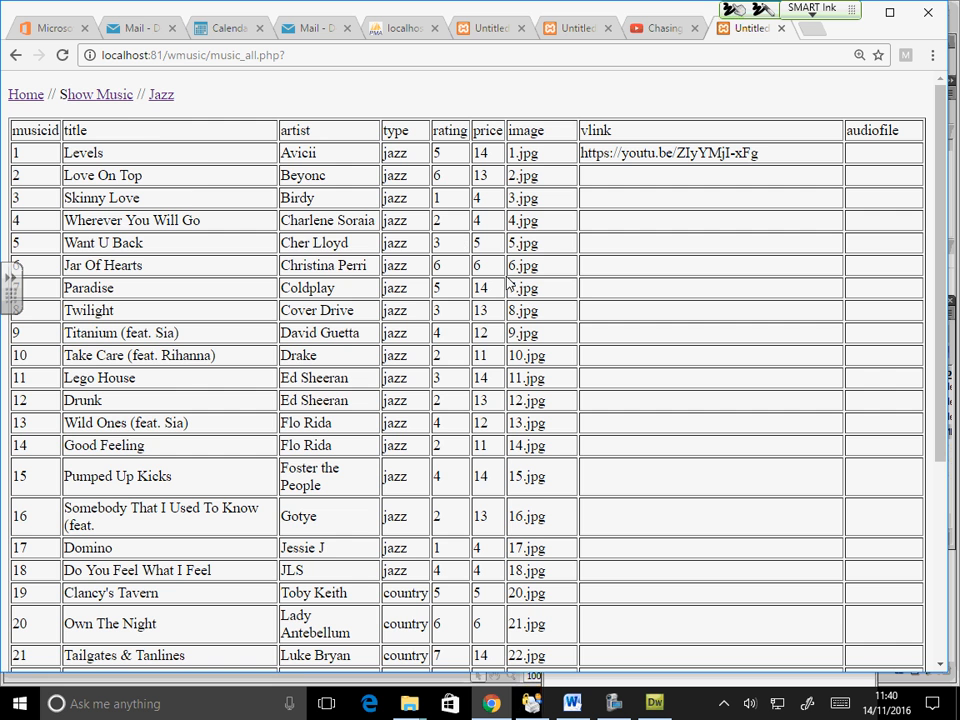
scroll(508, 283, "down", 3)
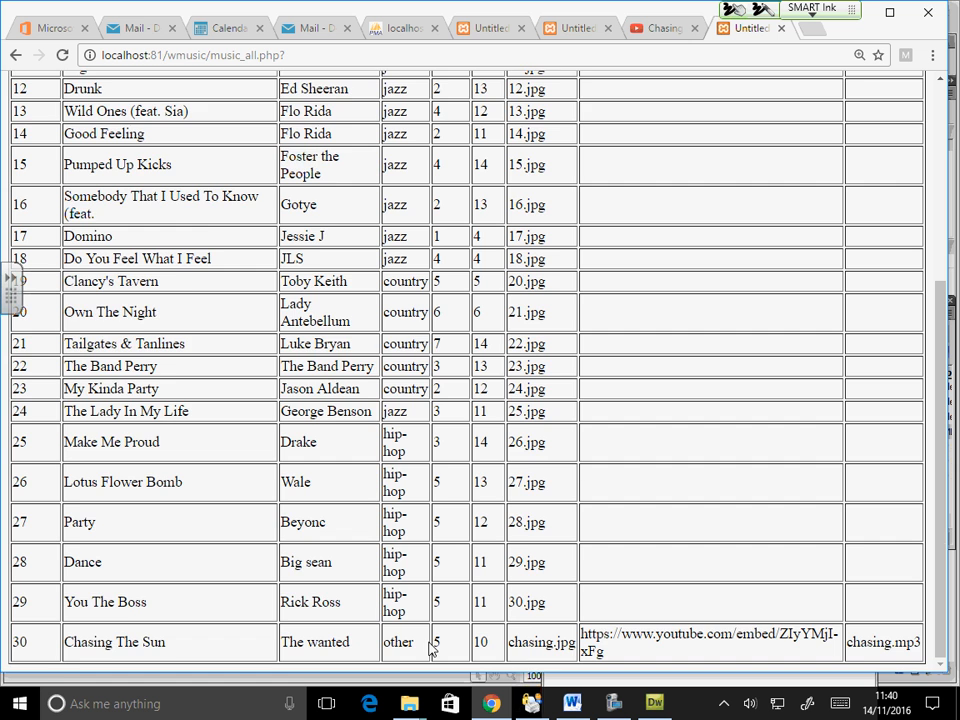
scroll(430, 648, "up", 3)
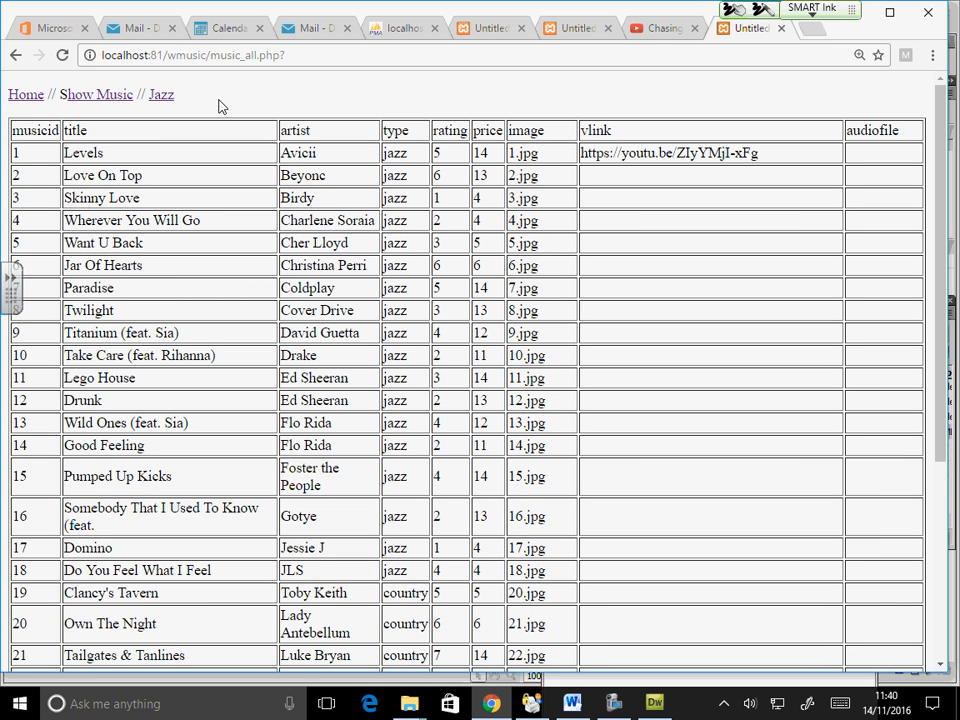